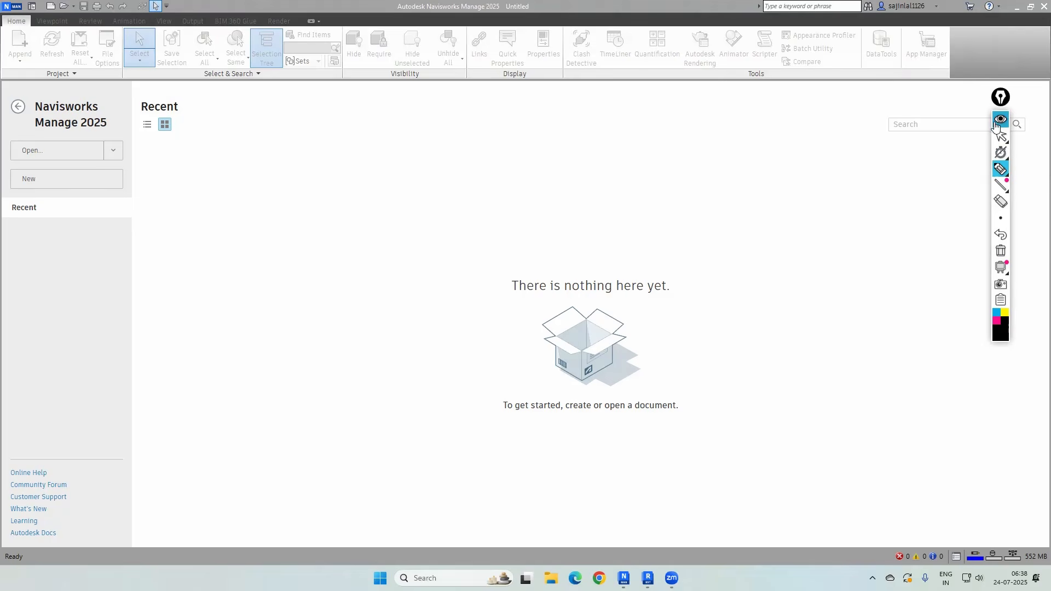
Handwrite a numbered on-screen list of model aggregation/review, clash detection and quantification
click(1002, 121)
click(1001, 121)
drag(305, 202, 308, 203)
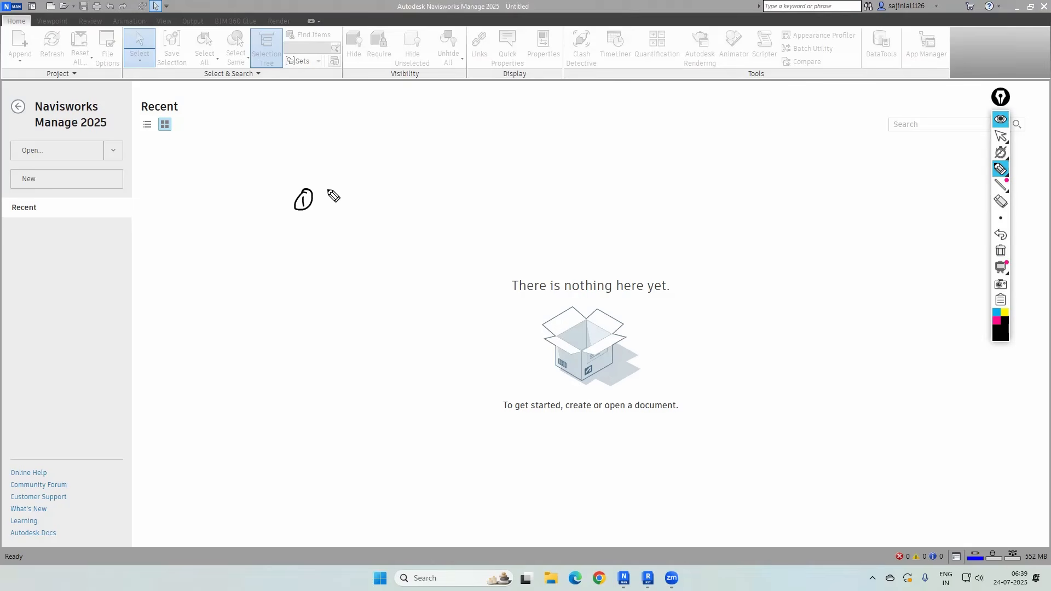
mouse_move(329, 190)
mouse_down()
mouse_move(420, 164)
mouse_move(478, 164)
mouse_move(575, 132)
mouse_move(555, 144)
mouse_up()
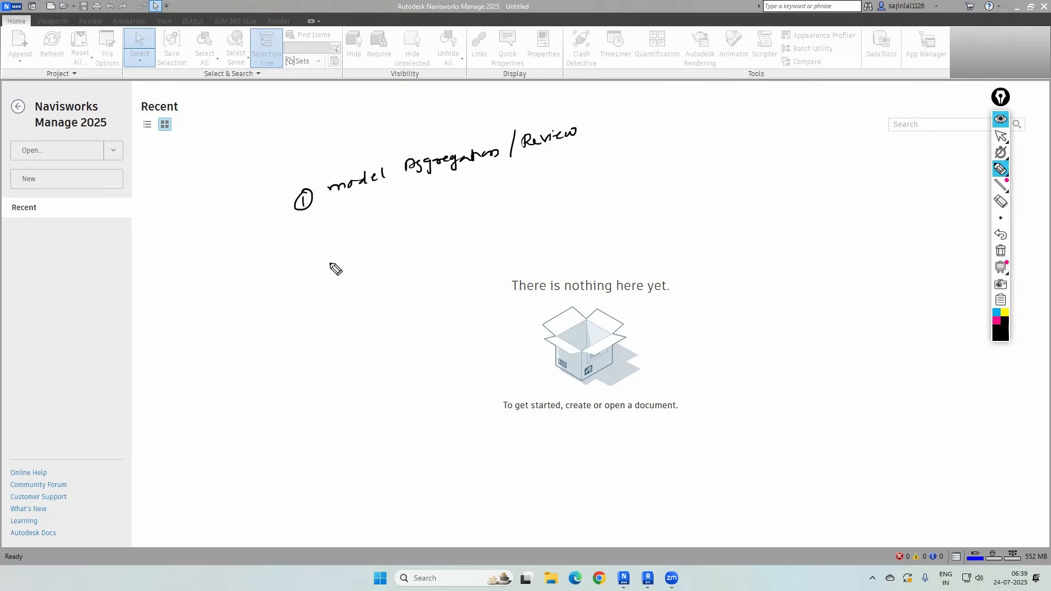
mouse_move(314, 228)
mouse_down()
mouse_move(325, 243)
mouse_move(307, 241)
mouse_up()
drag(374, 212, 370, 225)
mouse_move(377, 224)
mouse_down()
mouse_move(410, 207)
mouse_move(500, 195)
mouse_move(483, 193)
mouse_up()
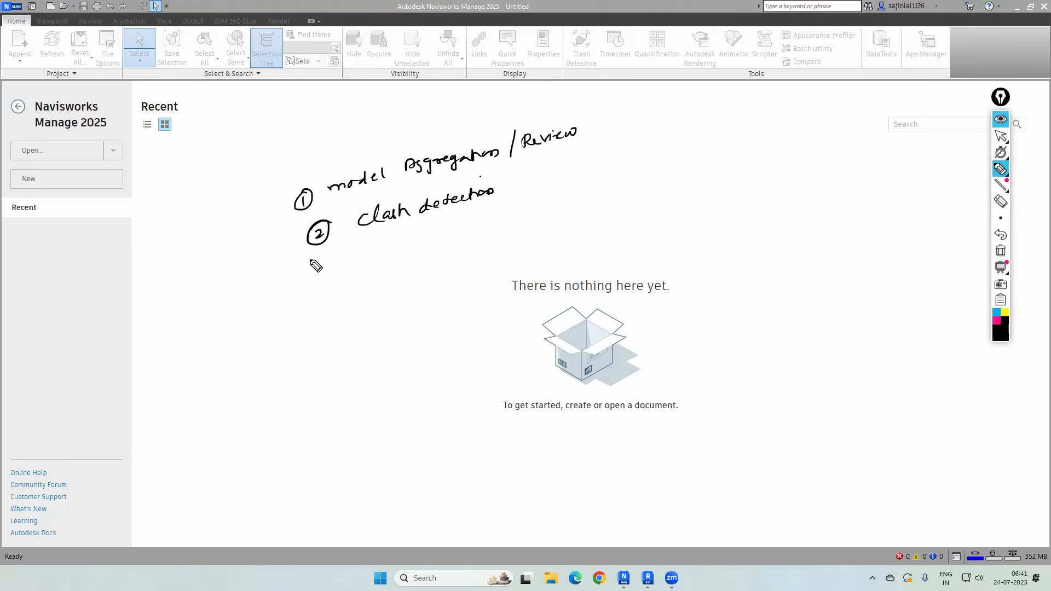
mouse_move(330, 263)
mouse_down()
mouse_move(336, 253)
mouse_move(426, 258)
mouse_move(500, 231)
mouse_up()
click(482, 217)
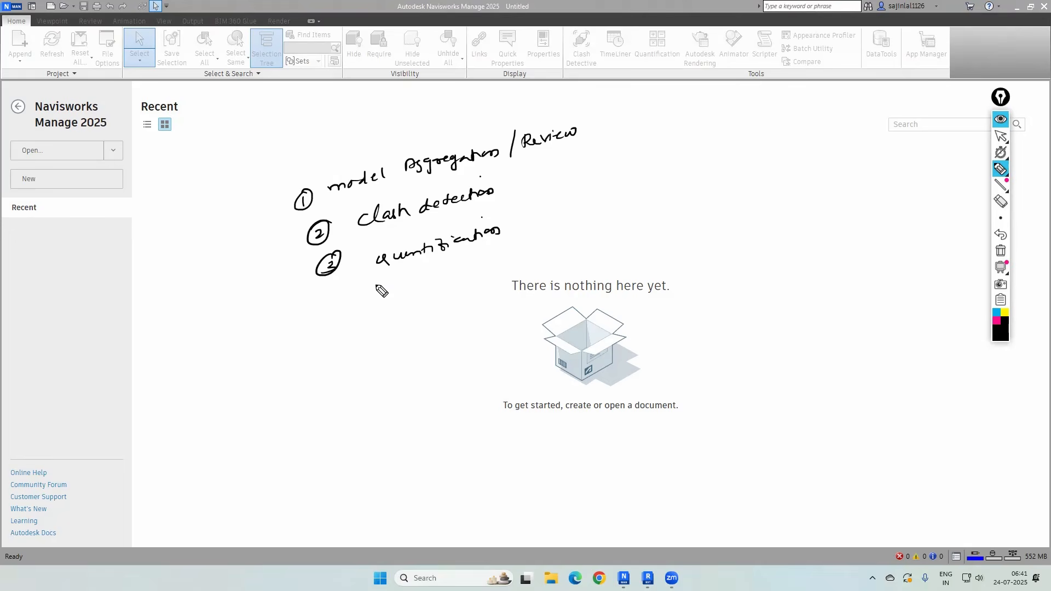
Add circled items 4 and 5 to the handwritten list: 4D simulation and animations
click(1001, 119)
drag(346, 301, 347, 318)
drag(349, 289, 342, 300)
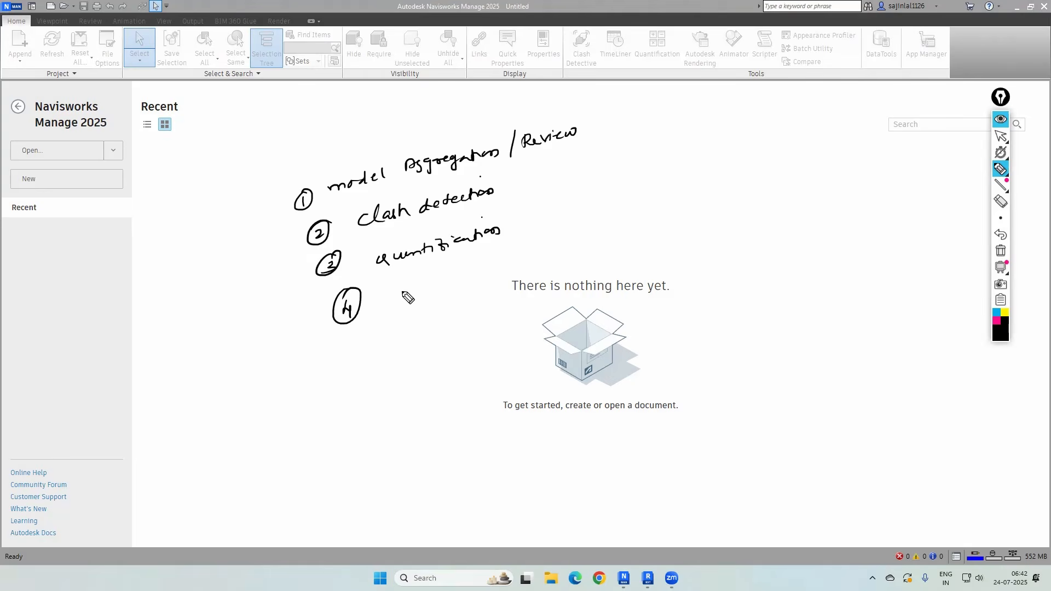
mouse_move(399, 285)
mouse_down()
mouse_move(414, 296)
mouse_move(520, 258)
mouse_up()
click(508, 248)
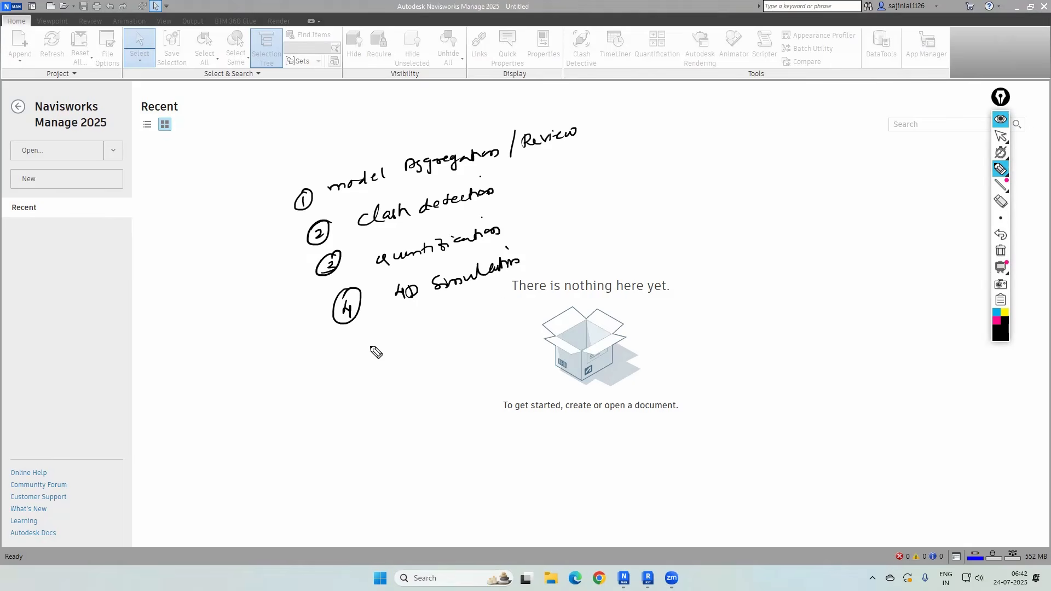
mouse_move(379, 348)
mouse_down()
mouse_move(385, 332)
mouse_move(485, 322)
mouse_move(510, 314)
mouse_move(508, 301)
mouse_up()
click(482, 292)
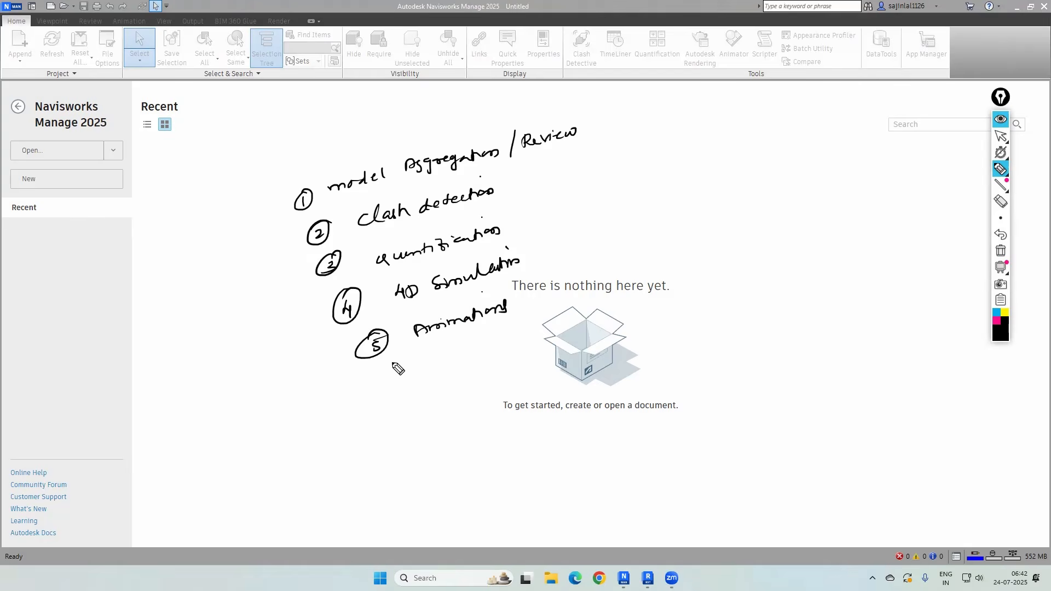
Mark the quantification item, then handwrite an underlined Versions heading with Freedom, Simulate and Manage listed below it
mouse_move(281, 263)
mouse_down()
mouse_move(274, 249)
mouse_move(286, 263)
mouse_move(296, 248)
mouse_up()
drag(641, 144, 720, 138)
drag(659, 155, 723, 146)
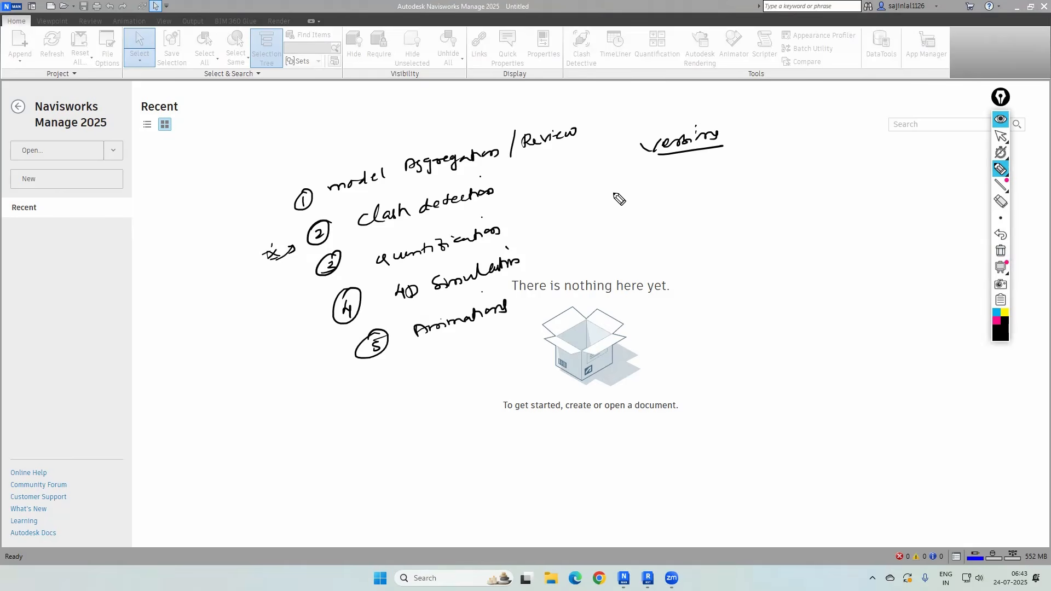
mouse_move(666, 189)
mouse_down()
mouse_move(673, 206)
mouse_move(697, 207)
mouse_move(759, 186)
mouse_up()
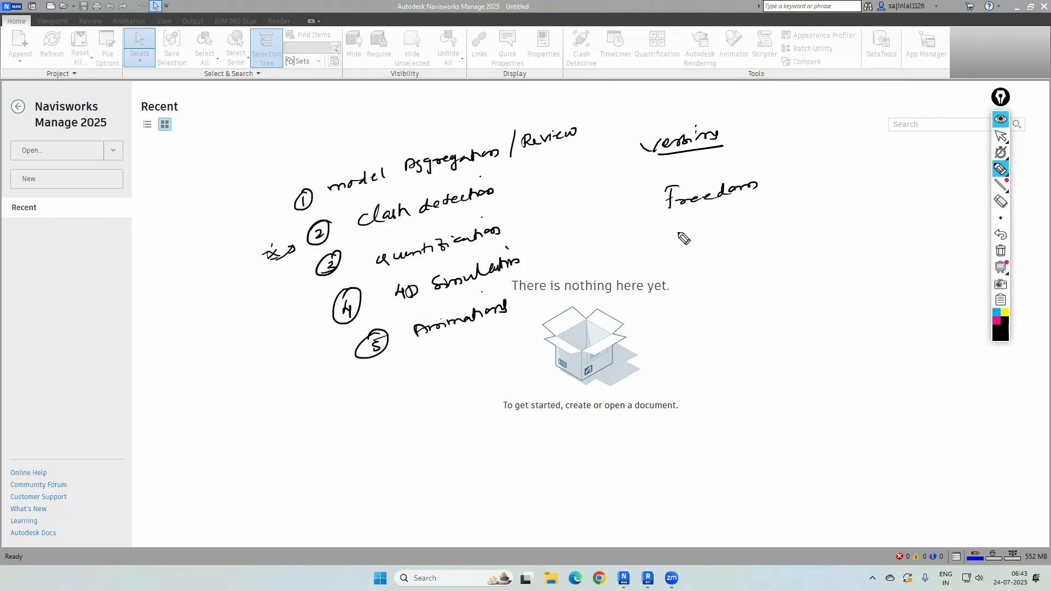
mouse_move(688, 240)
mouse_down()
mouse_move(681, 247)
mouse_move(758, 235)
mouse_move(767, 225)
mouse_move(751, 244)
mouse_up()
drag(711, 284, 780, 271)
click(787, 267)
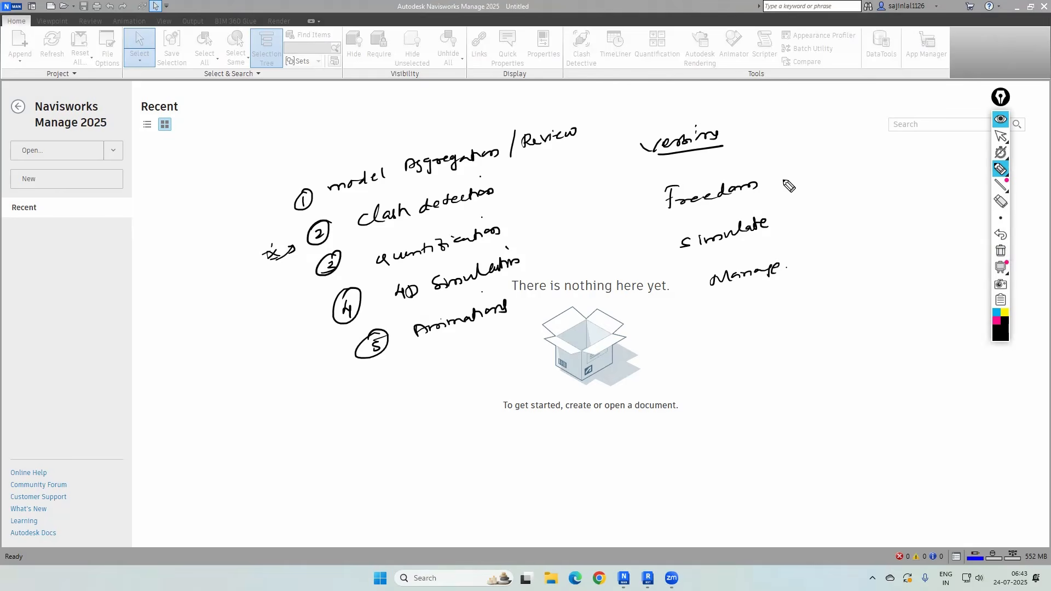
Annotate Freedom with "model review" and Manage with "complete", add an arrow after Simulate, and underline Manage
drag(764, 181, 777, 179)
drag(787, 182, 914, 137)
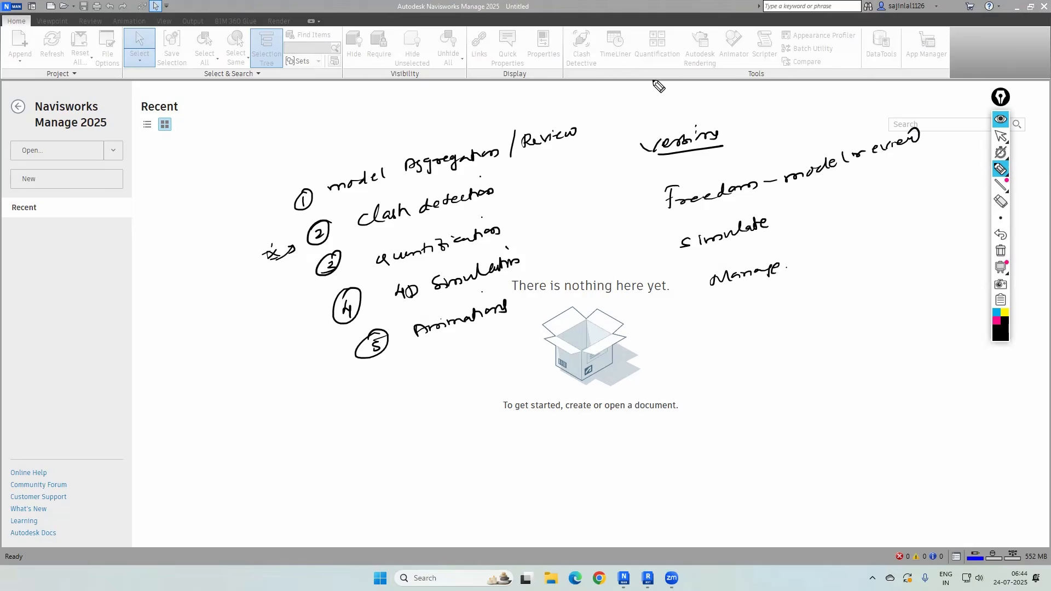
drag(781, 219, 799, 218)
mouse_move(795, 263)
mouse_down()
mouse_move(921, 225)
mouse_move(897, 240)
mouse_up()
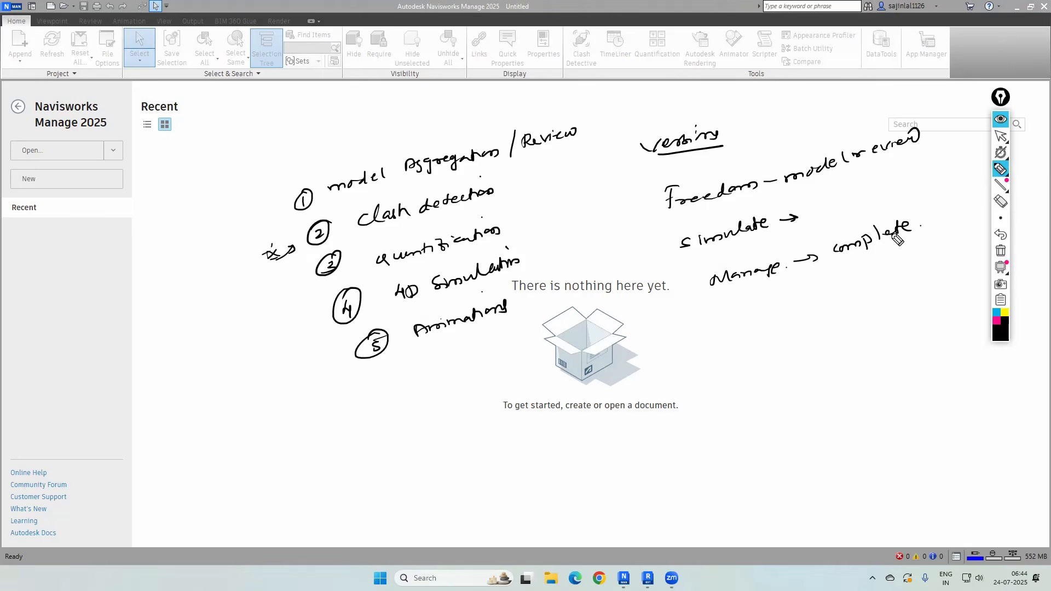
drag(711, 296, 759, 286)
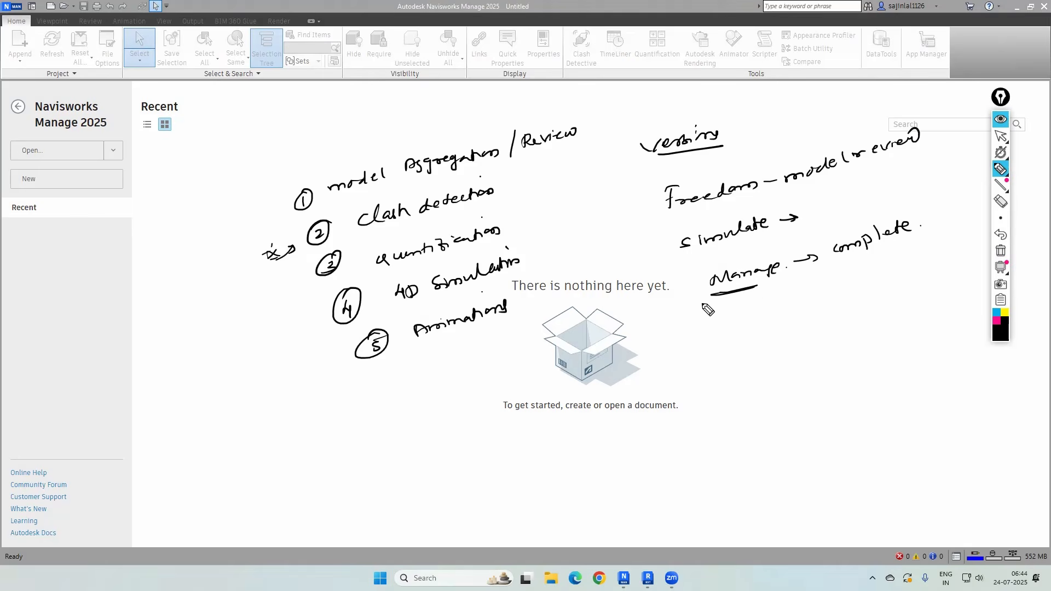
Clear all on-screen ink and handwrite the heading "Navisworks File types", double-underlining "works"
click(1002, 255)
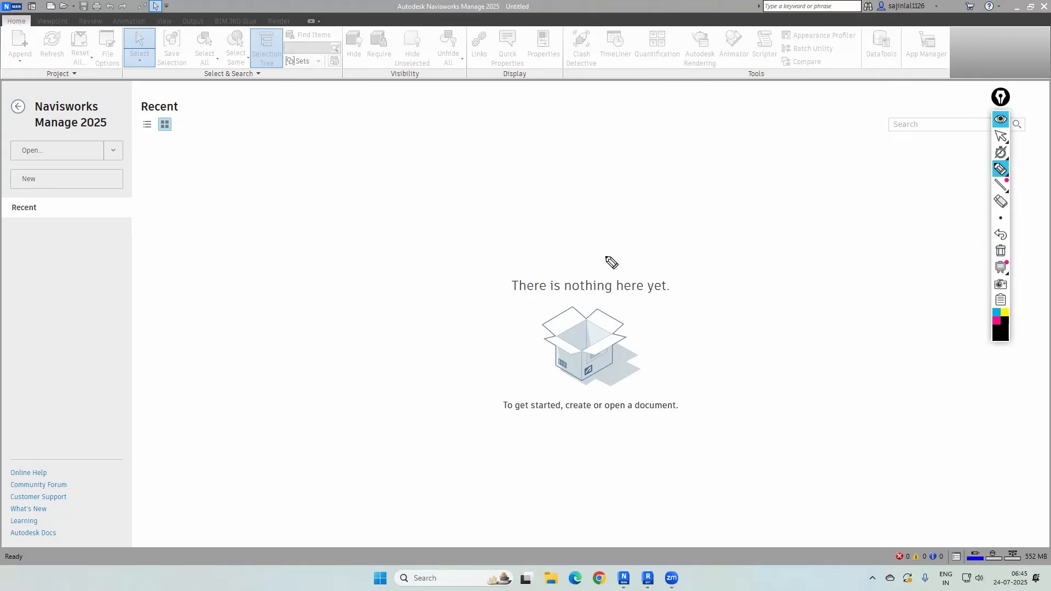
drag(266, 194, 388, 148)
mouse_move(417, 104)
mouse_down()
mouse_move(446, 110)
mouse_move(496, 90)
mouse_up()
drag(335, 159, 404, 142)
drag(348, 175, 420, 148)
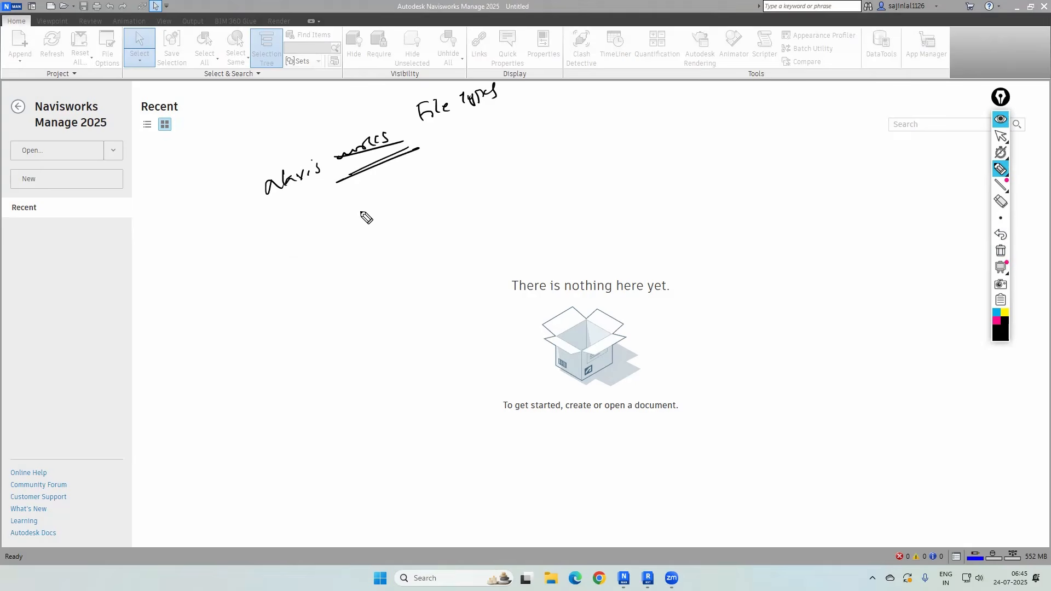
Handwrite the three file types NWC, NWF and NWD below the heading
drag(362, 218, 403, 198)
mouse_move(381, 245)
mouse_down()
mouse_move(414, 224)
mouse_move(419, 241)
mouse_up()
drag(417, 228, 434, 226)
drag(400, 281, 452, 247)
click(463, 253)
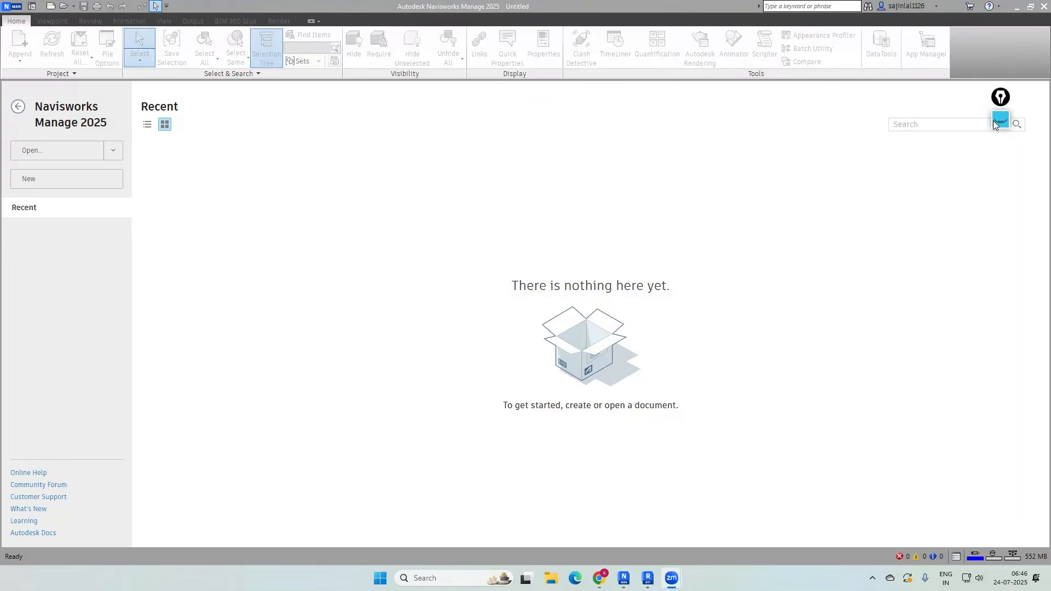
Show the hidden ink, mark NWF with an underline, arrow and tick, underline NWD twice, and hide the ink again
click(994, 121)
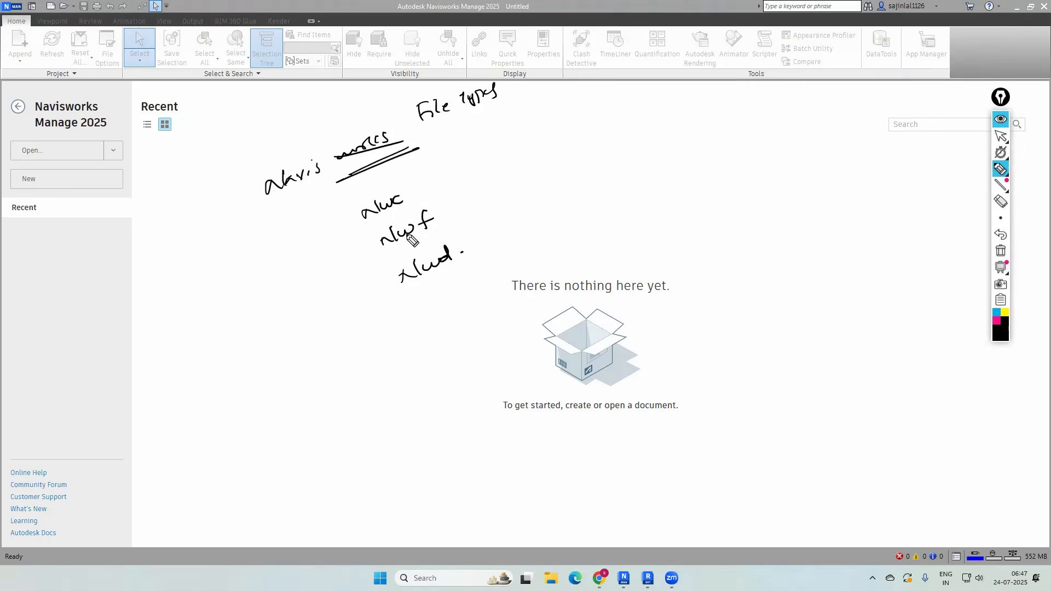
drag(404, 243, 411, 245)
drag(406, 245, 432, 238)
drag(356, 277, 370, 256)
drag(403, 246, 440, 234)
drag(442, 217, 457, 212)
drag(447, 274, 416, 288)
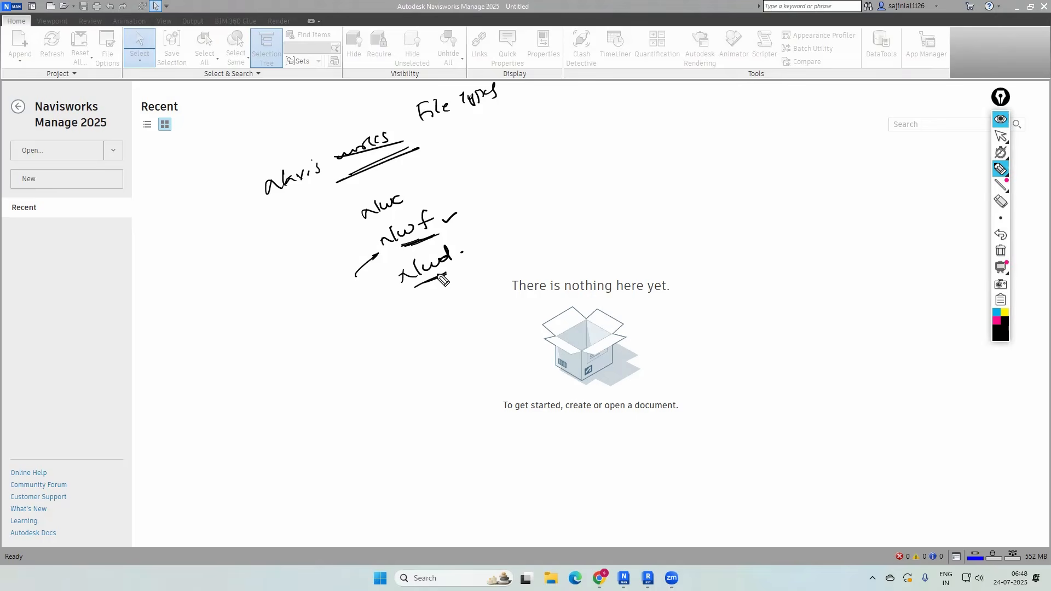
drag(436, 283, 458, 270)
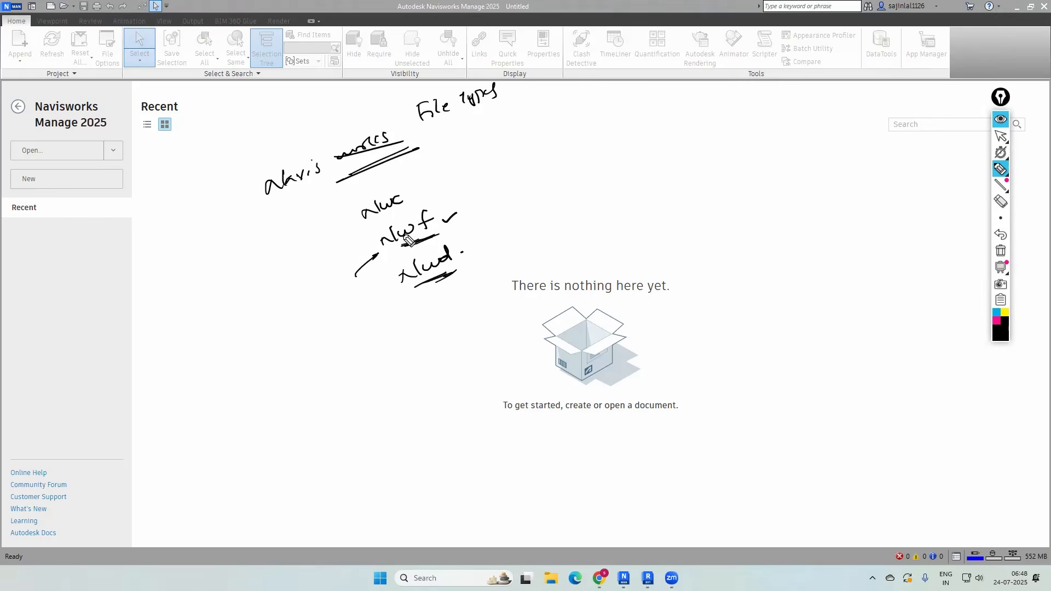
click(1001, 121)
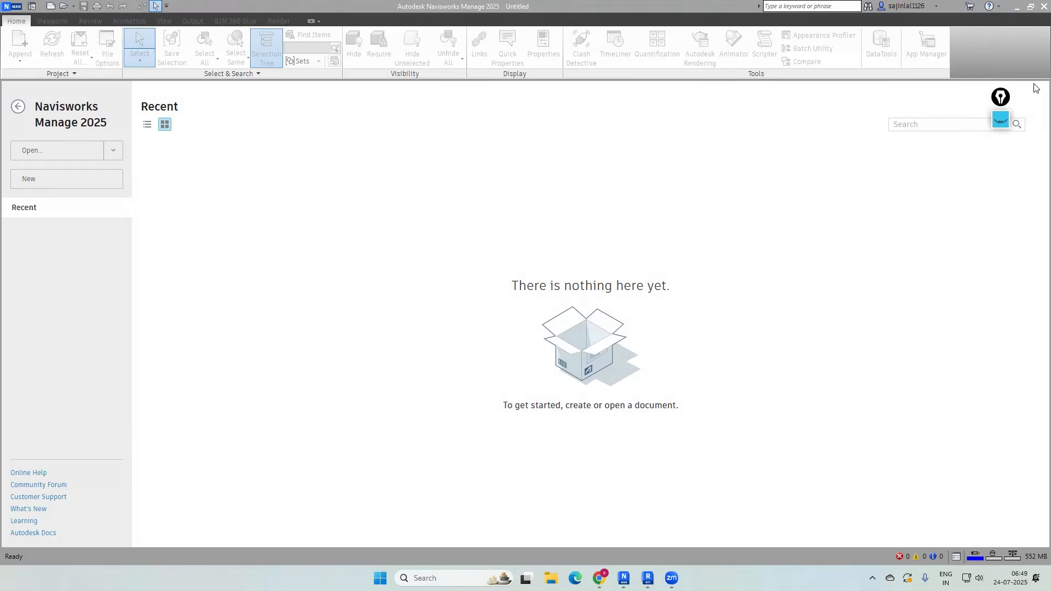
Open the ARCH Revit file from the RVT FILES folder inside the desktop folder navis 25
click(1016, 8)
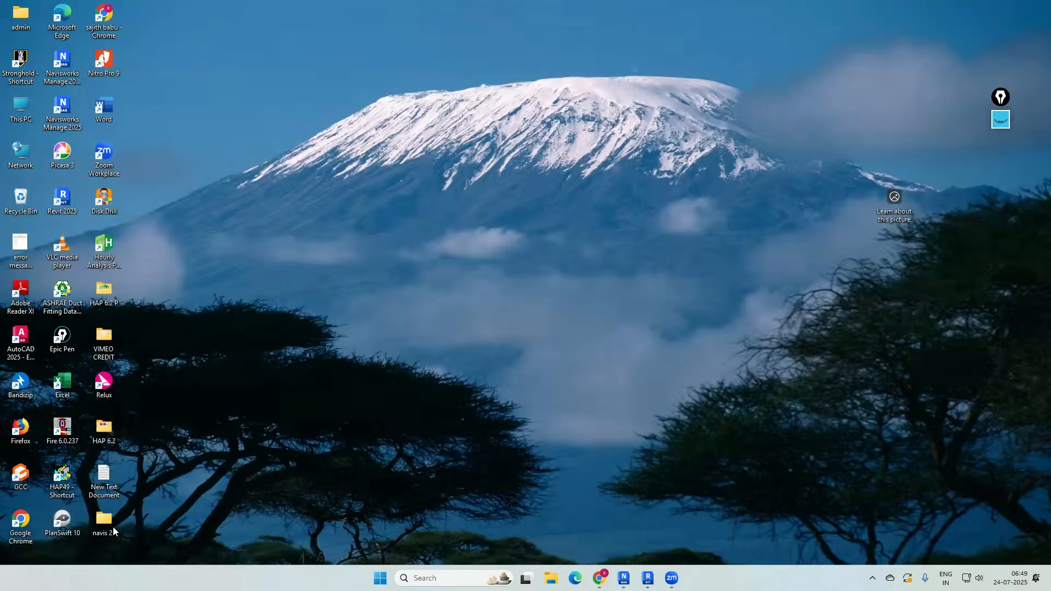
double_click(113, 526)
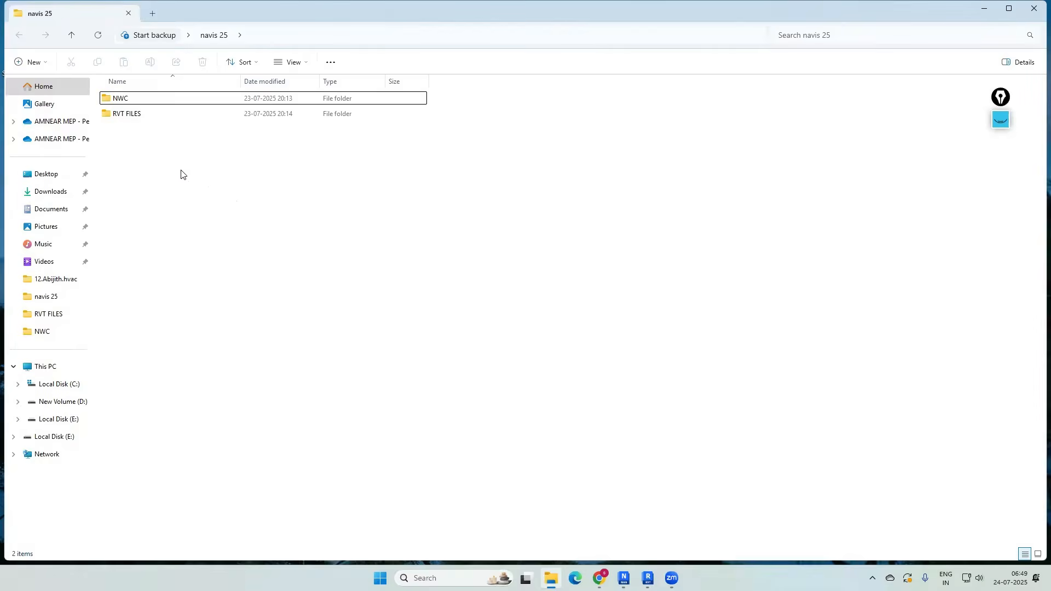
double_click(133, 112)
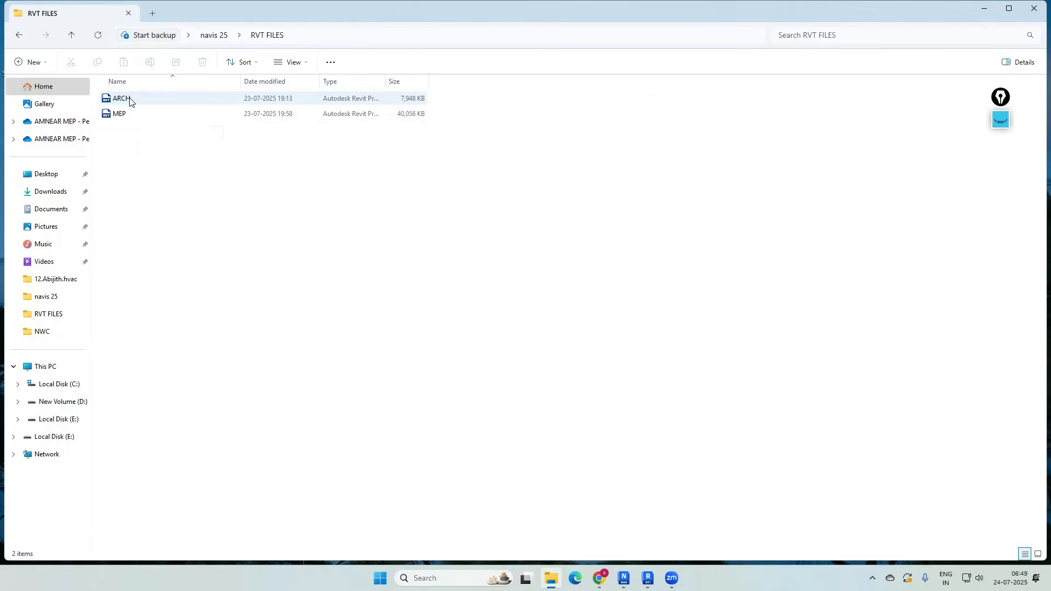
click(130, 101)
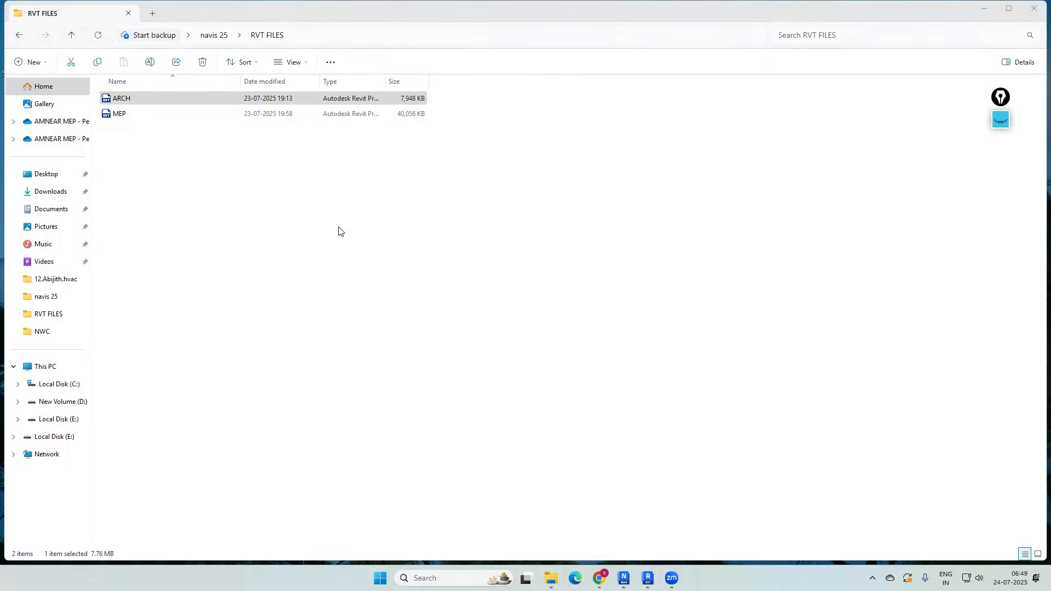
double_click(150, 98)
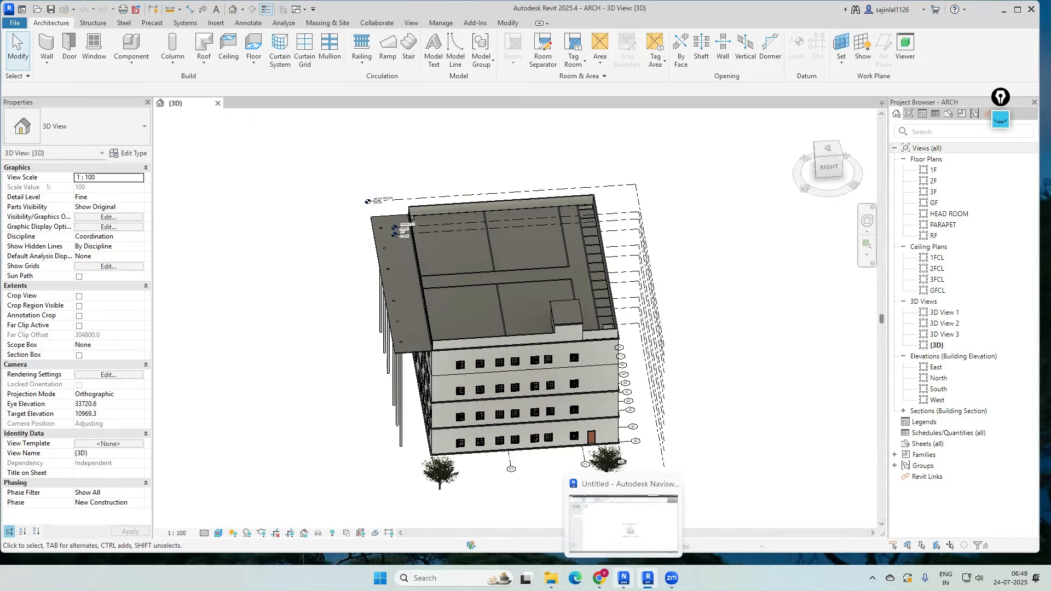
click(623, 578)
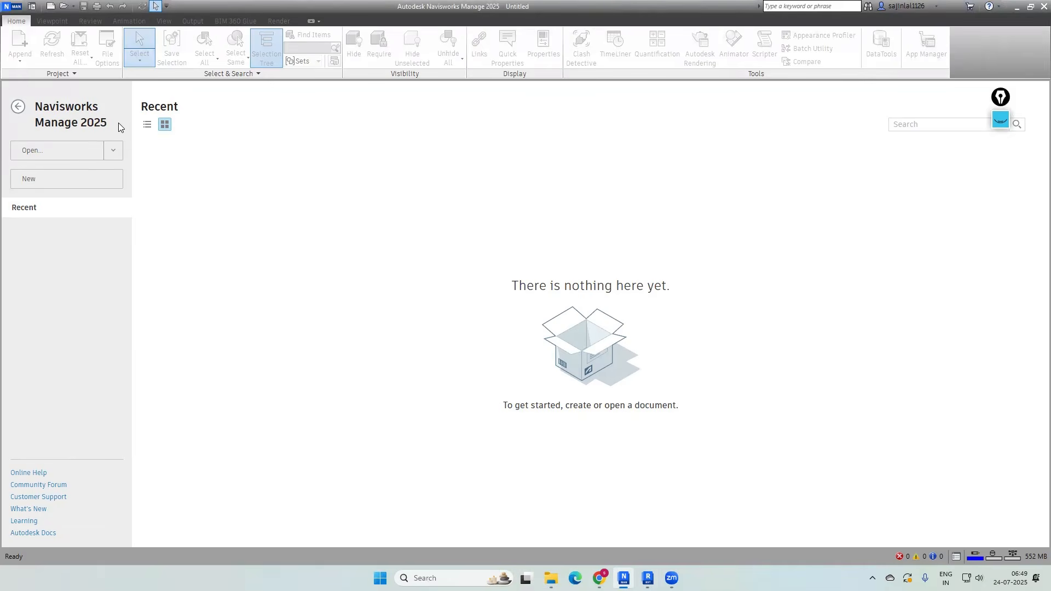
click(115, 151)
click(47, 167)
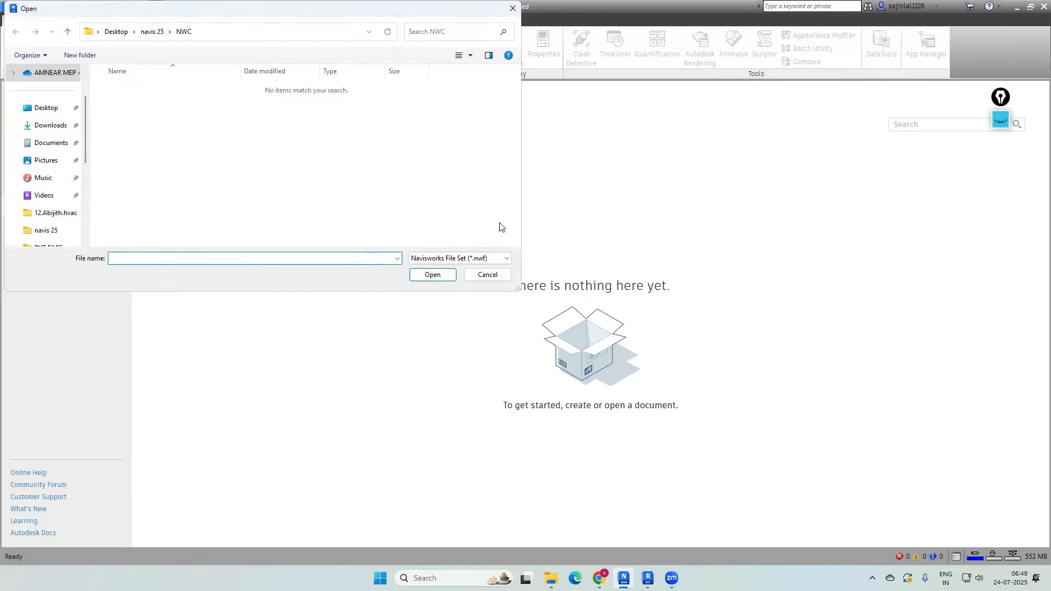
click(486, 280)
click(1011, 14)
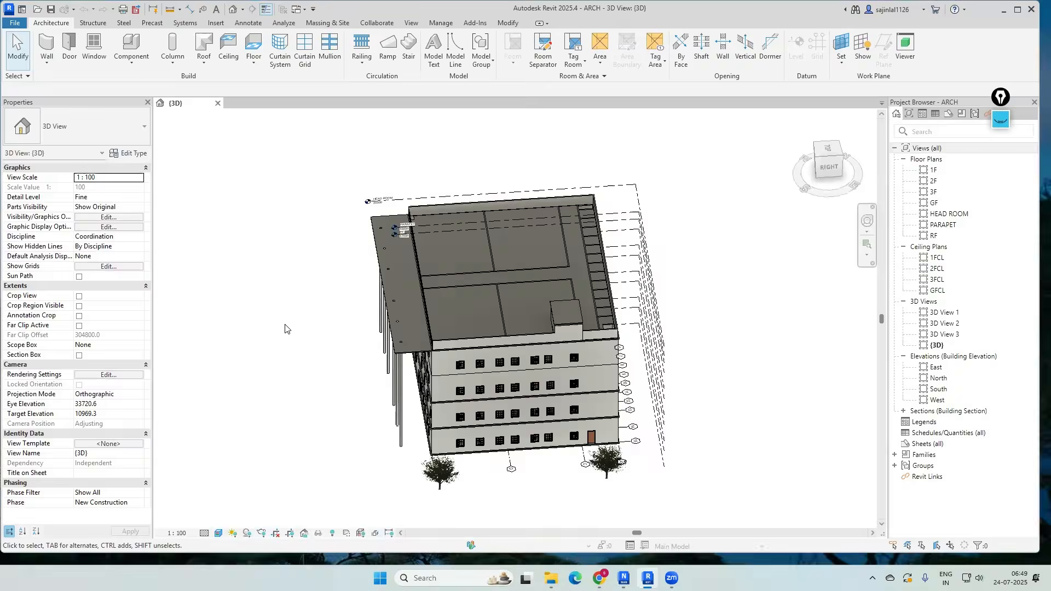
Minimize Revit and look at the model files in the RVT FILES folder of navis 25
click(1004, 11)
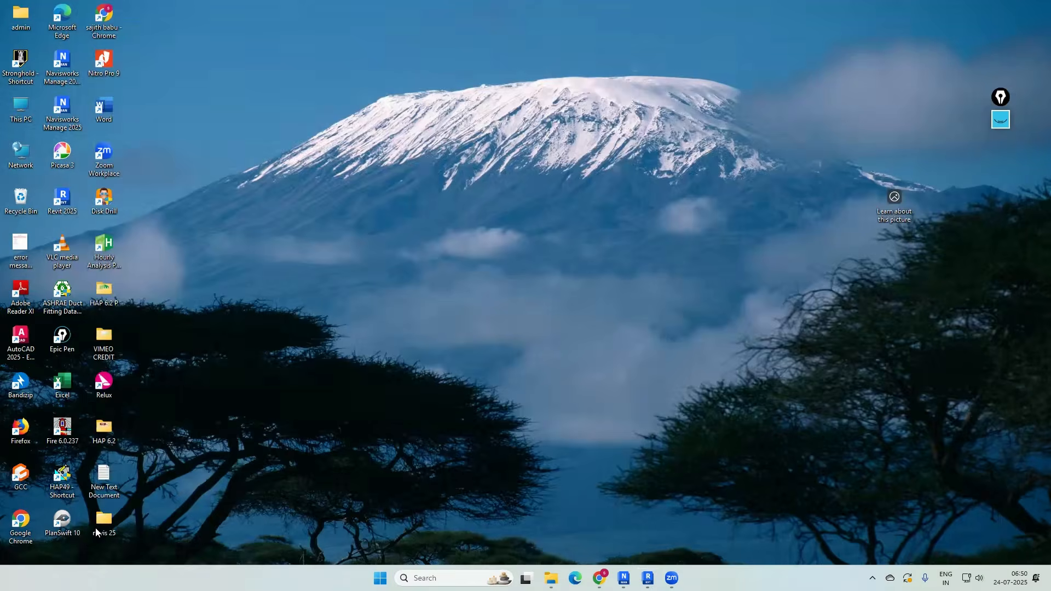
double_click(97, 532)
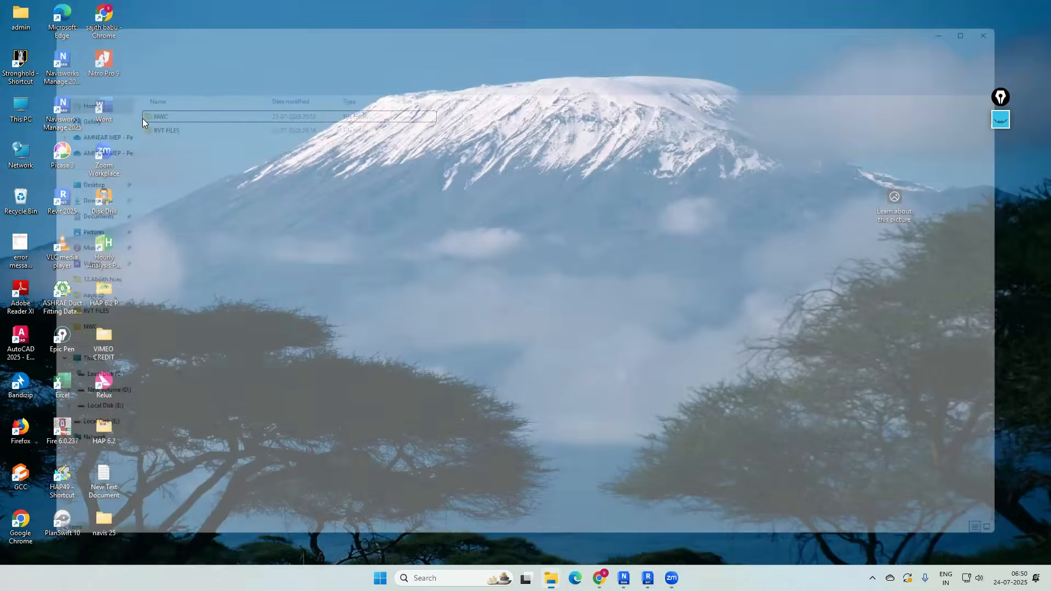
double_click(142, 117)
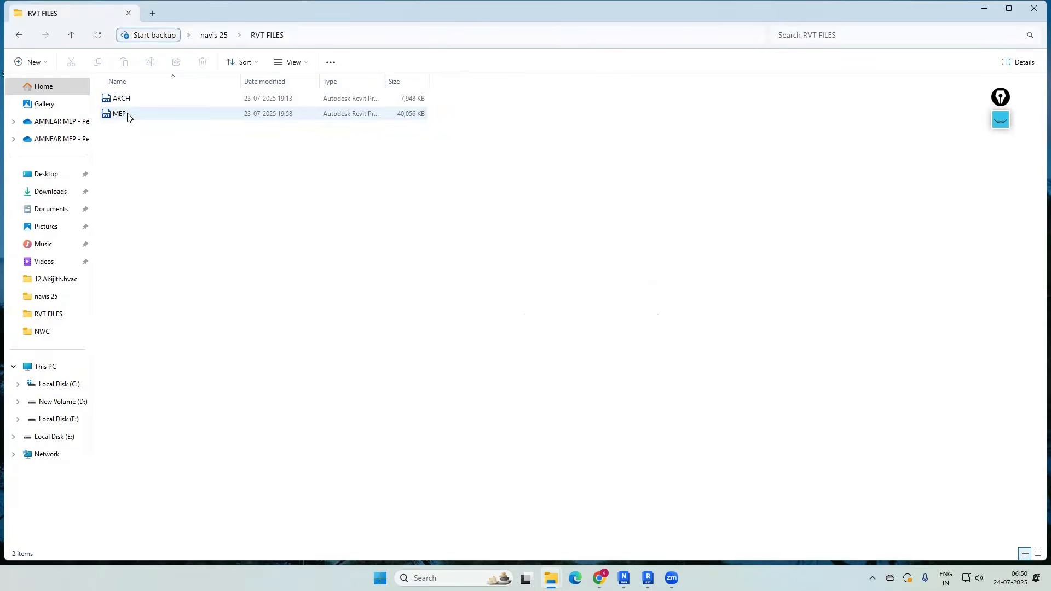
Switch to Navisworks and browse for a file to open in the RVT FILES folder inside the desktop folder navis 25
mouse_move(648, 579)
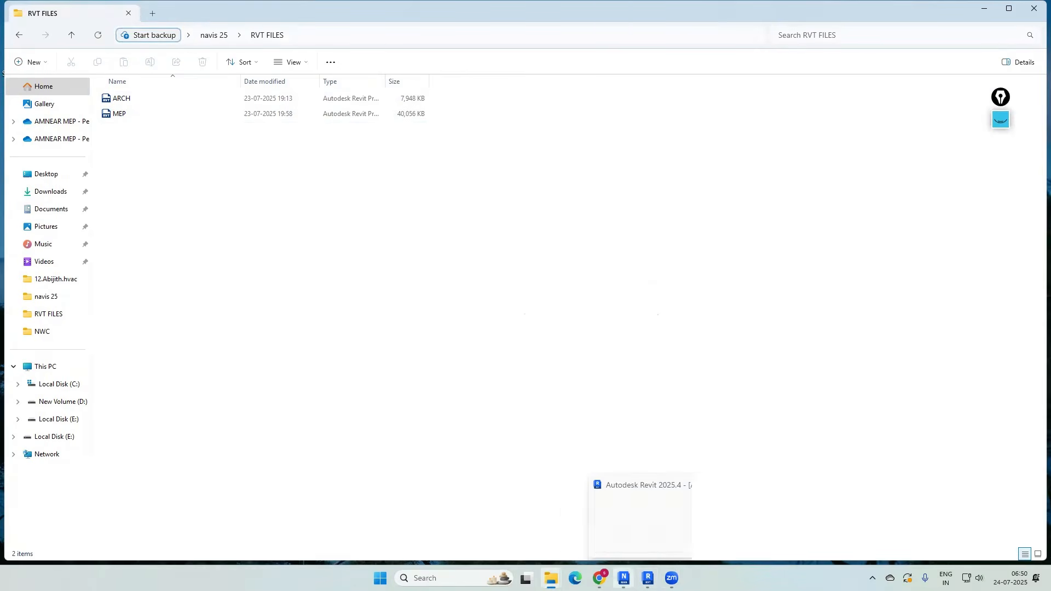
click(624, 578)
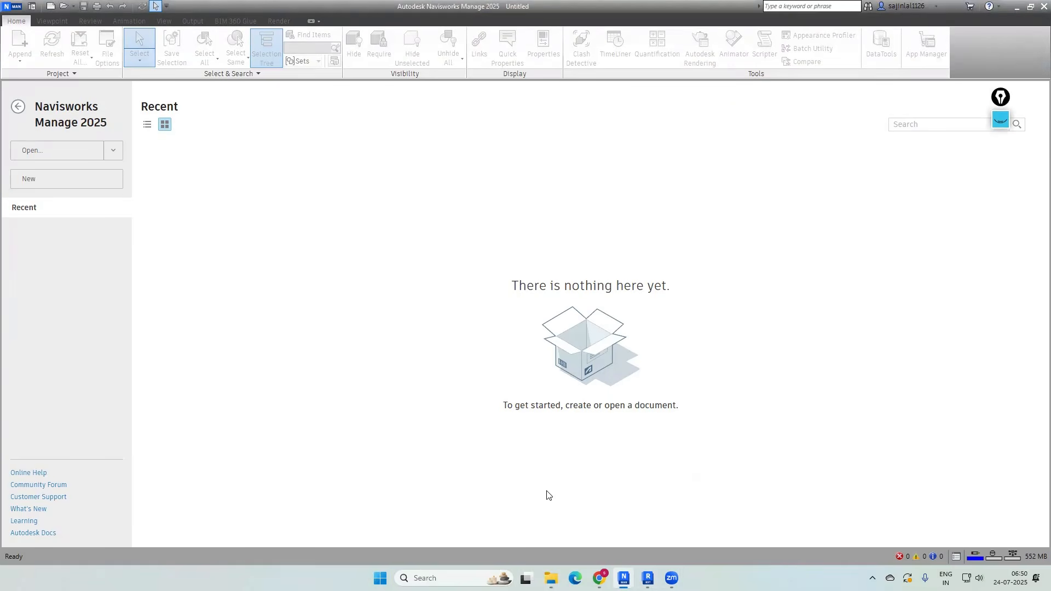
click(119, 151)
click(37, 167)
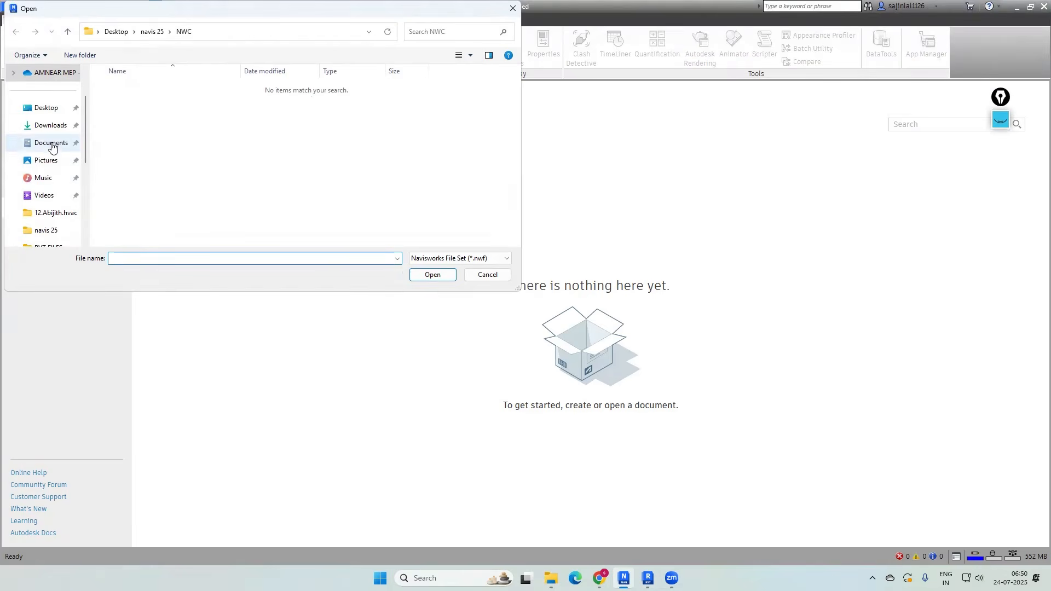
click(41, 108)
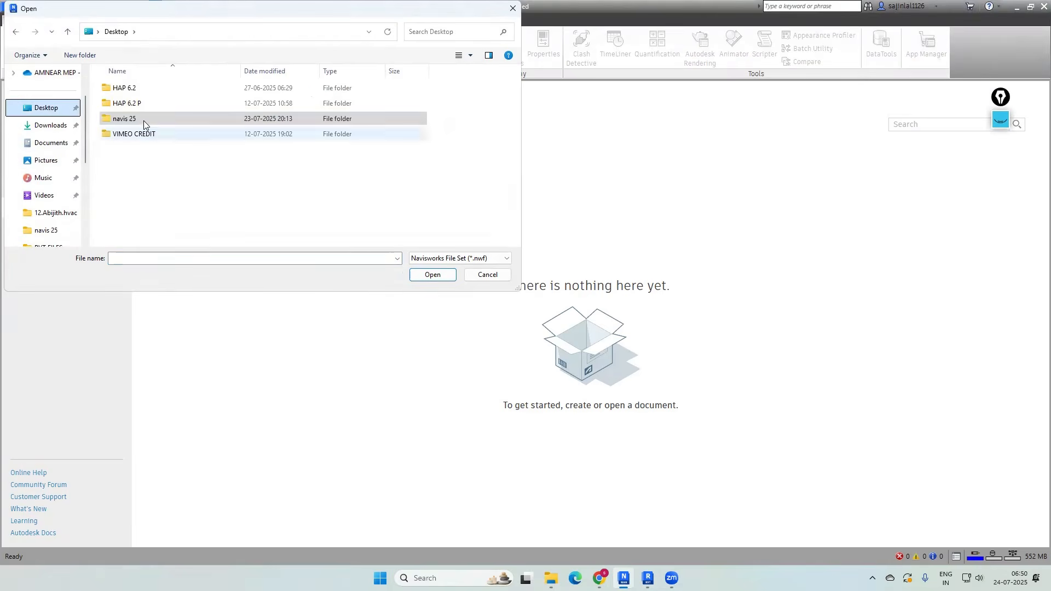
double_click(130, 118)
double_click(132, 106)
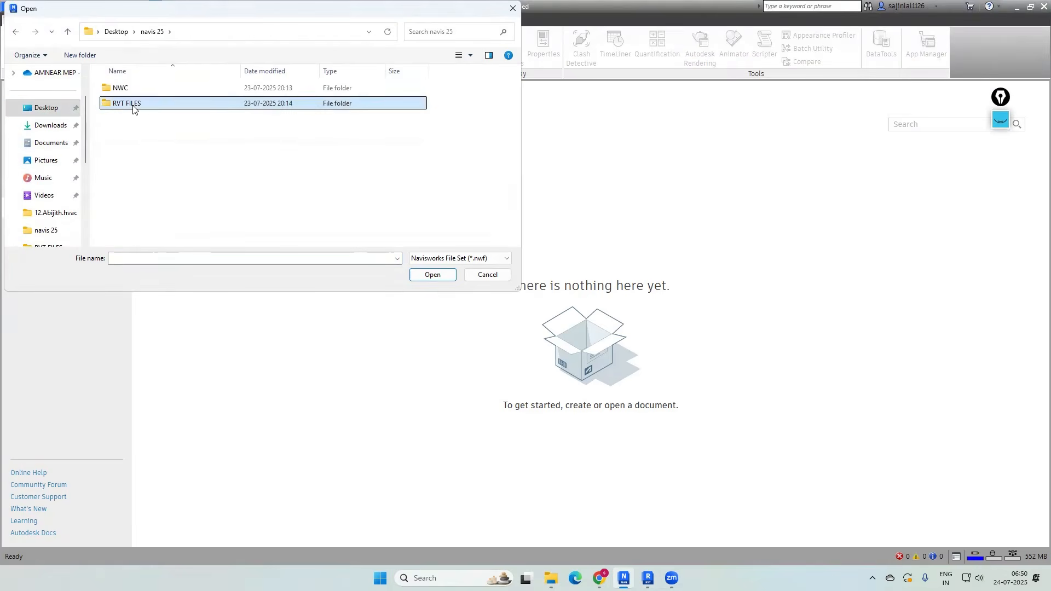
Set the file type filter to All Files (*.*) and open the ARCH Revit file in Navisworks
click(485, 260)
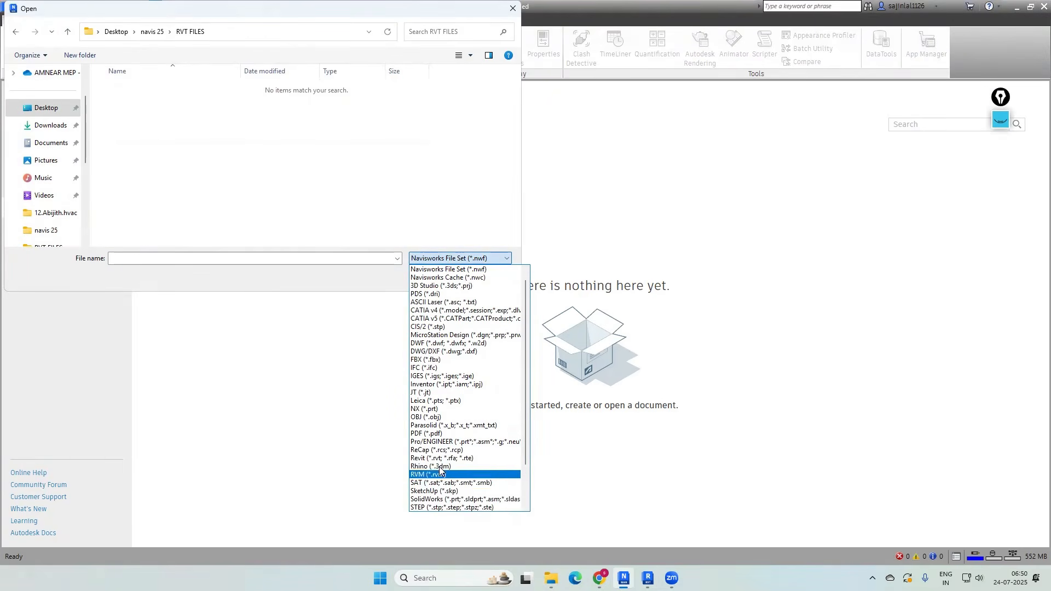
scroll(438, 463, down, 2)
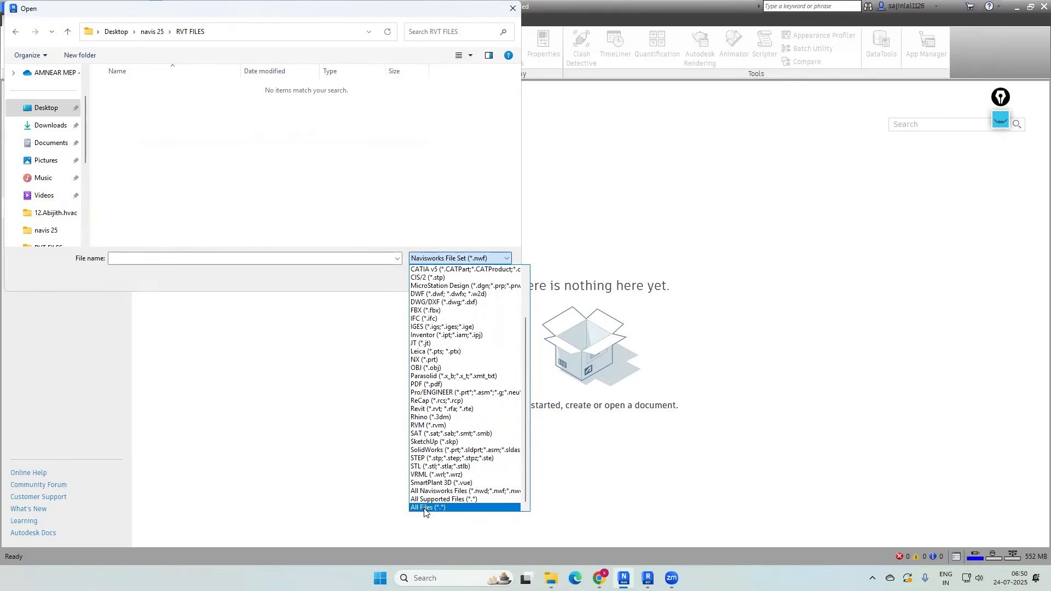
click(426, 410)
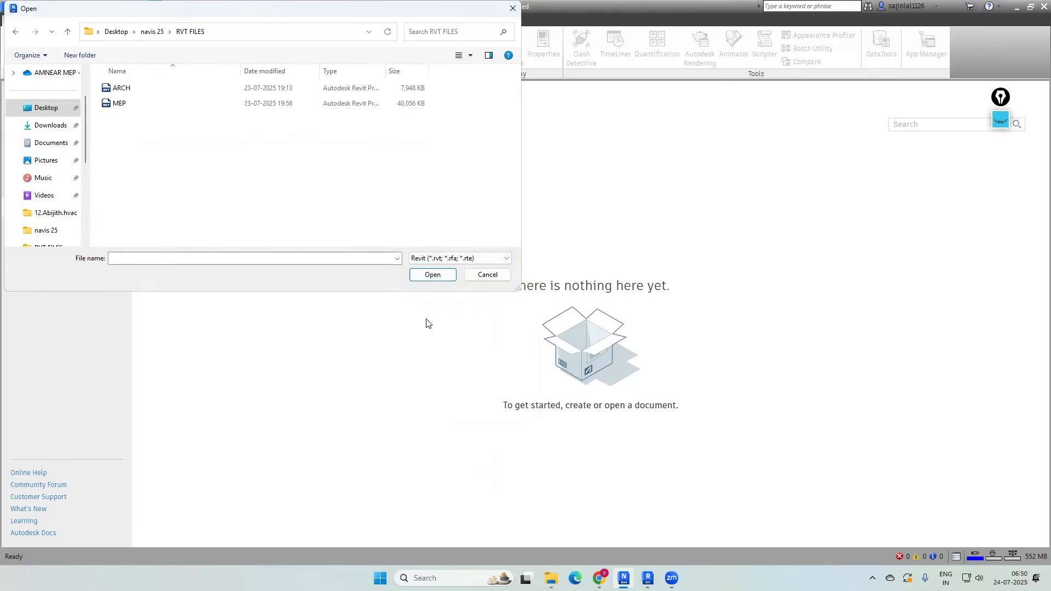
click(469, 258)
click(437, 510)
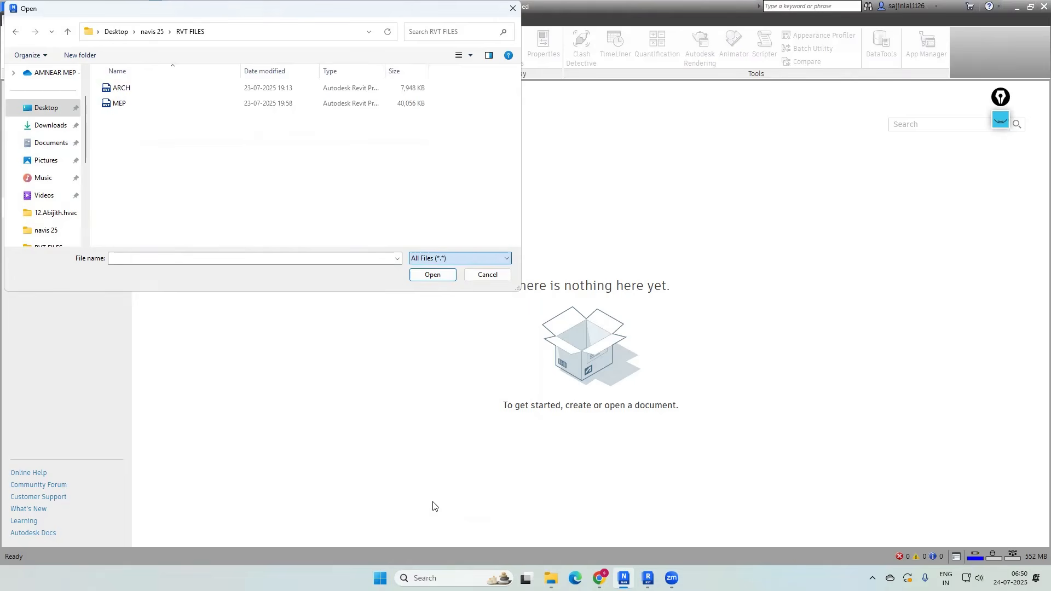
click(119, 90)
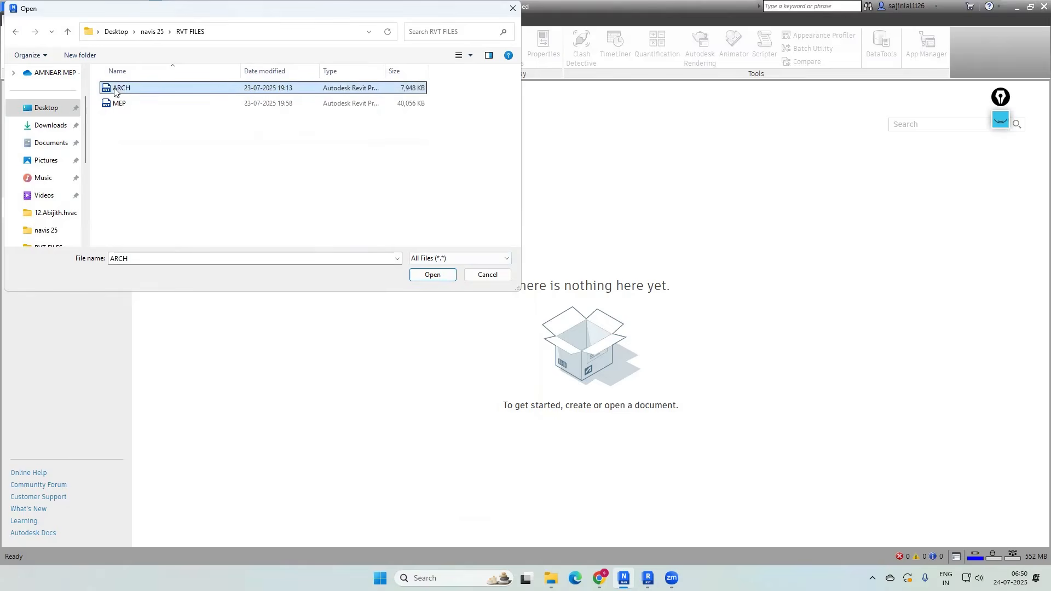
click(434, 277)
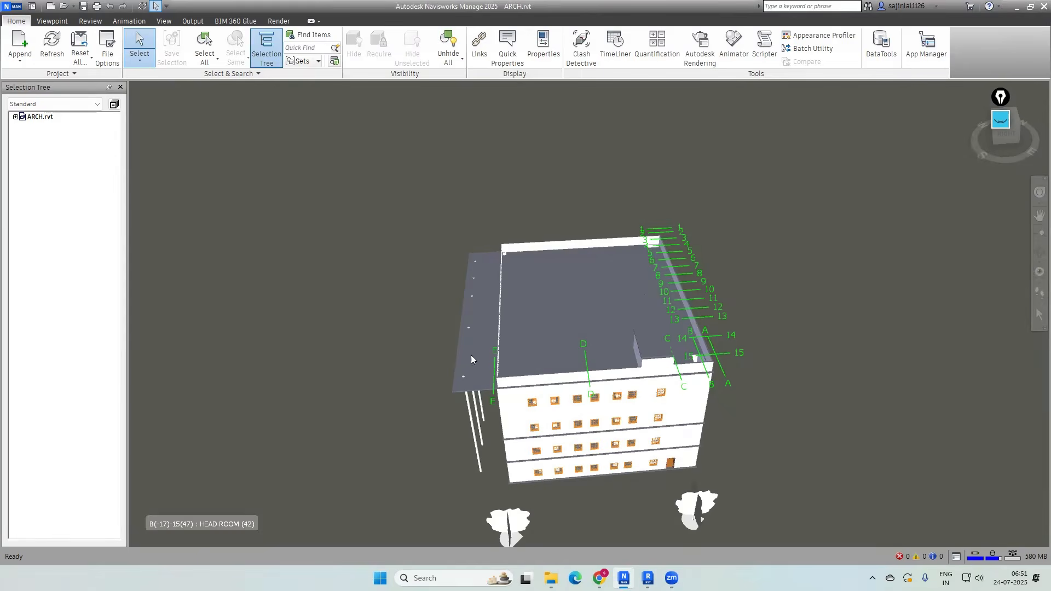
Switch to File Explorer and look at the ARCH Navisworks Cache file in the RVT FILES folder
mouse_move(551, 579)
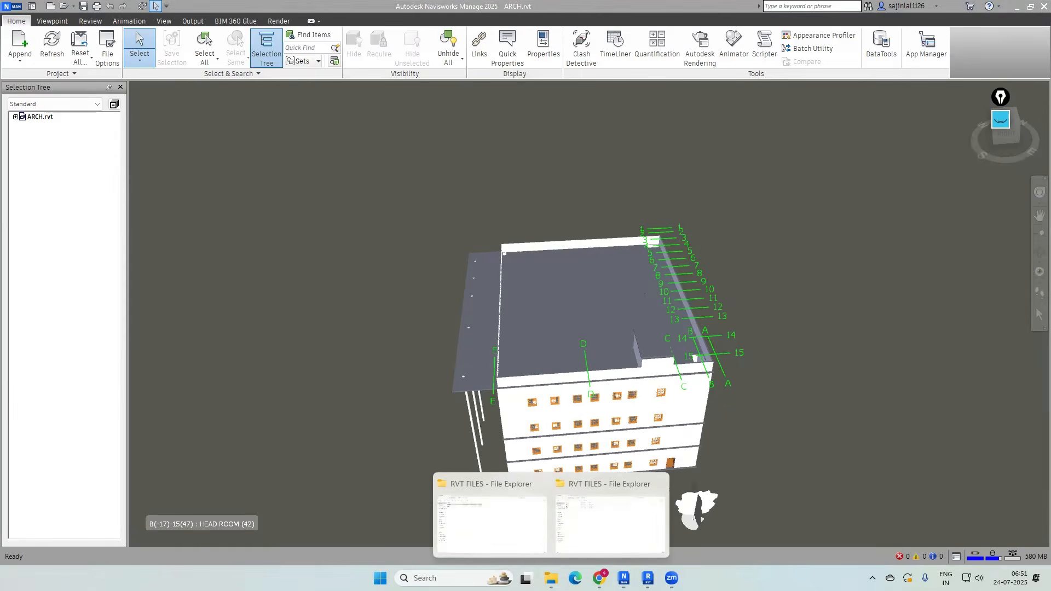
click(519, 535)
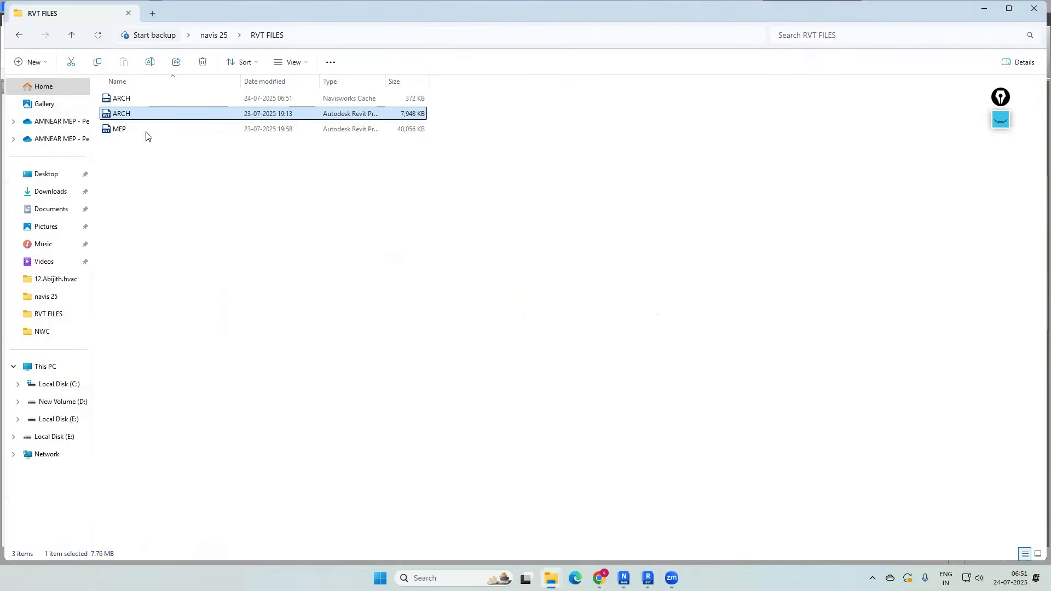
click(127, 100)
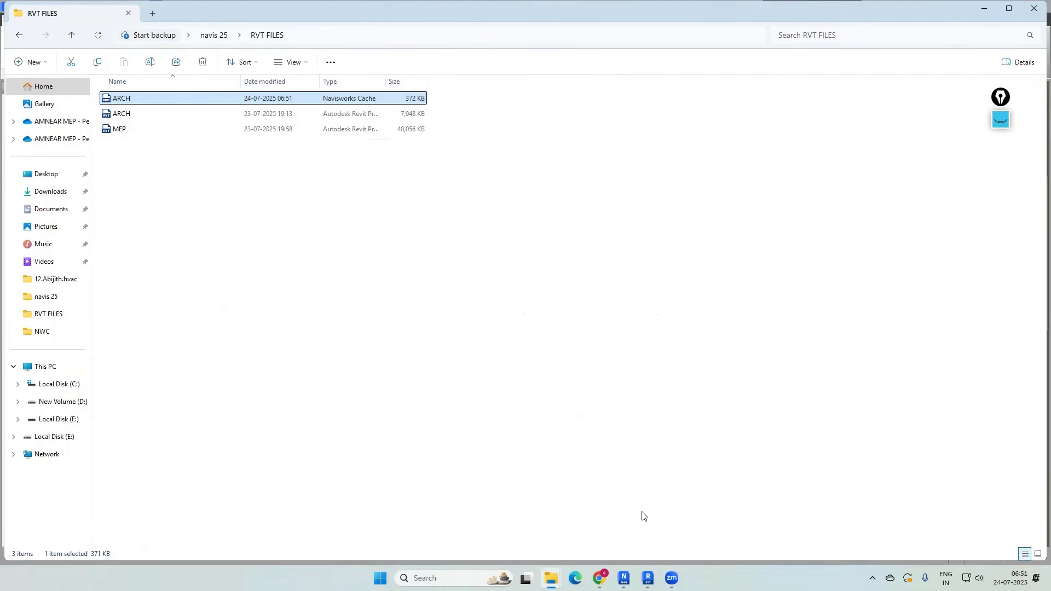
Compare the ARCH building between Navisworks and Revit, selecting a front window on the uppermost storey in Navisworks
mouse_move(647, 579)
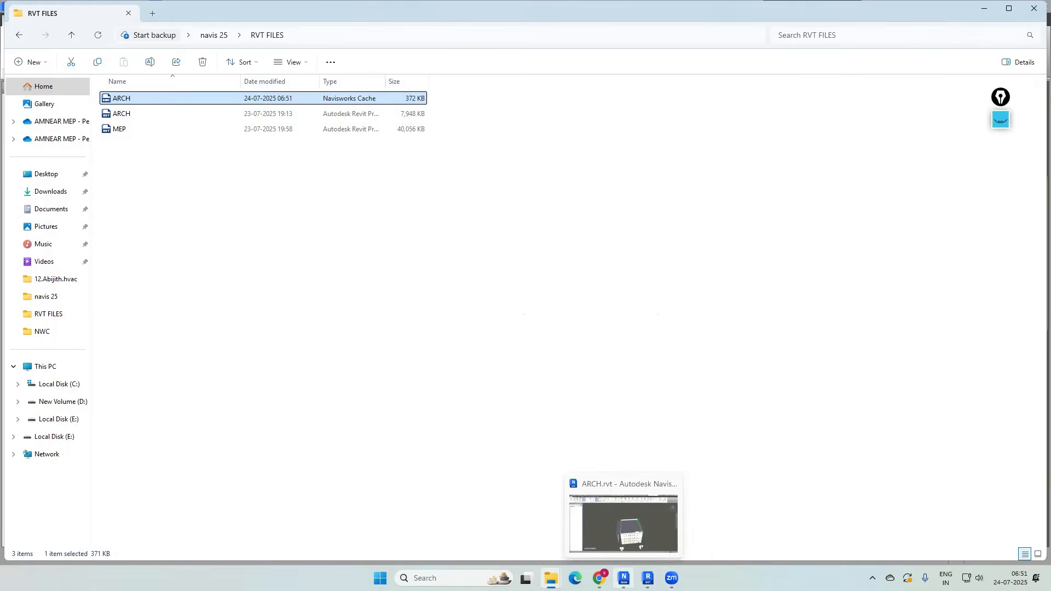
click(624, 578)
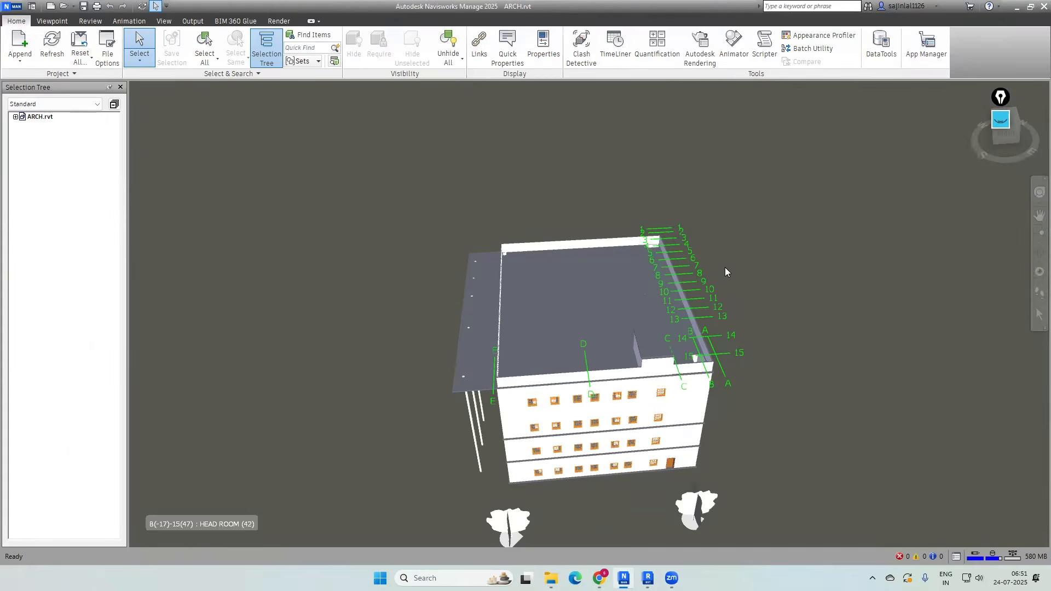
scroll(756, 234, down, 2)
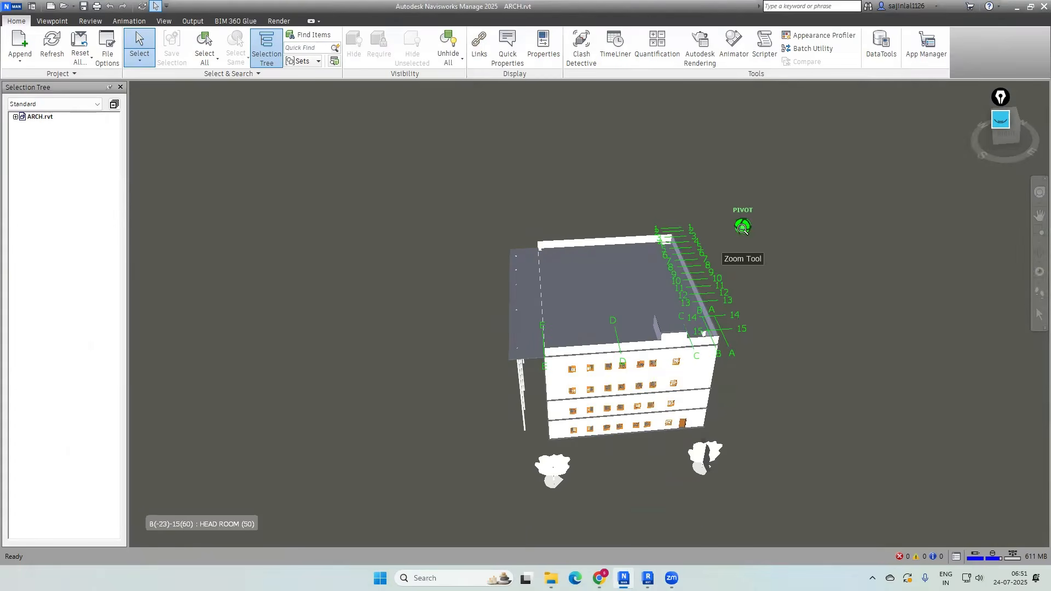
scroll(795, 329, down, 1)
scroll(769, 357, up, 1)
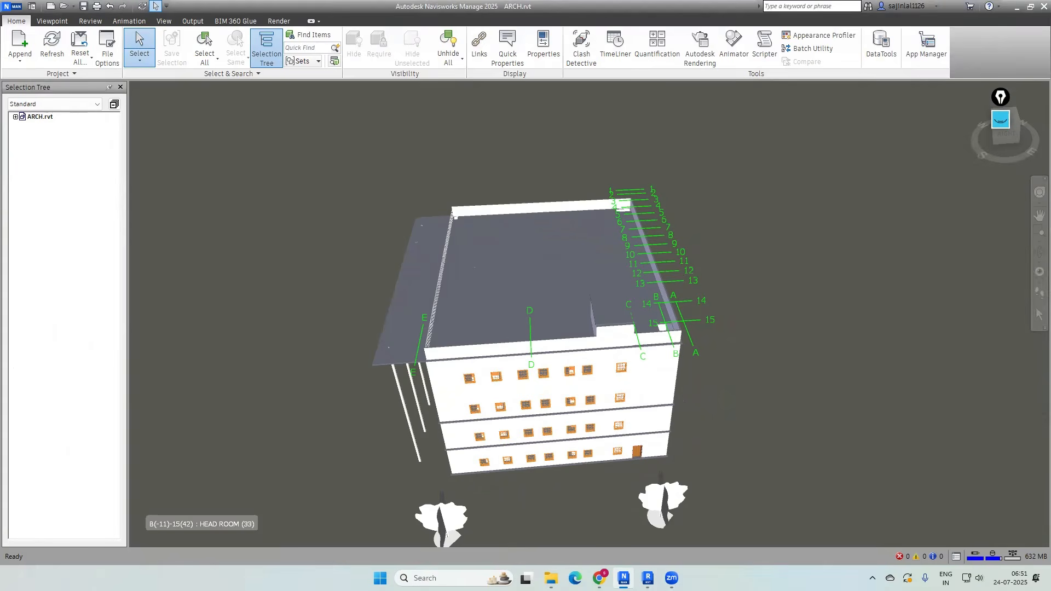
click(647, 578)
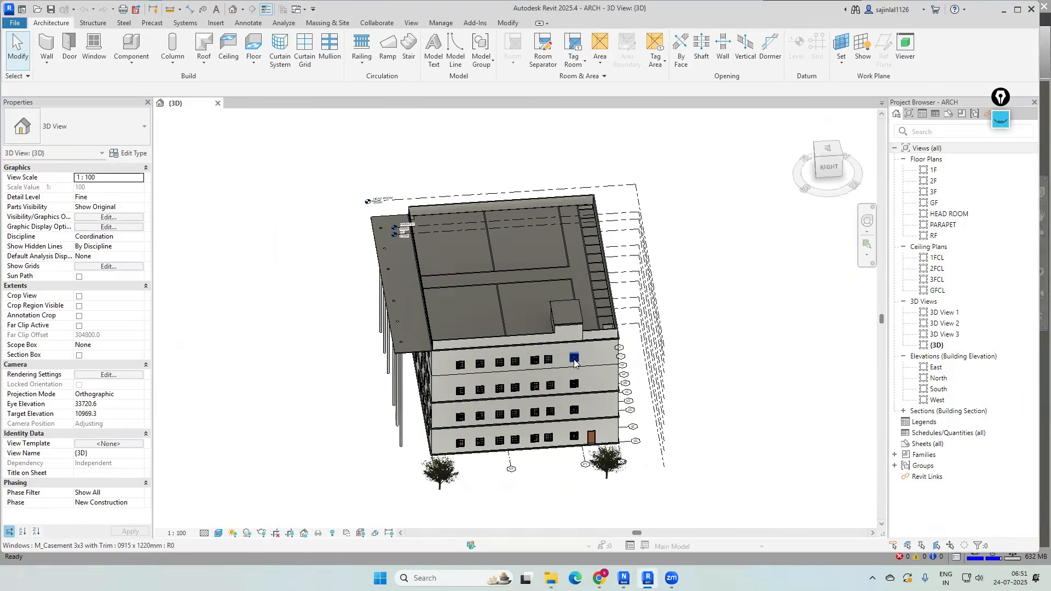
click(624, 578)
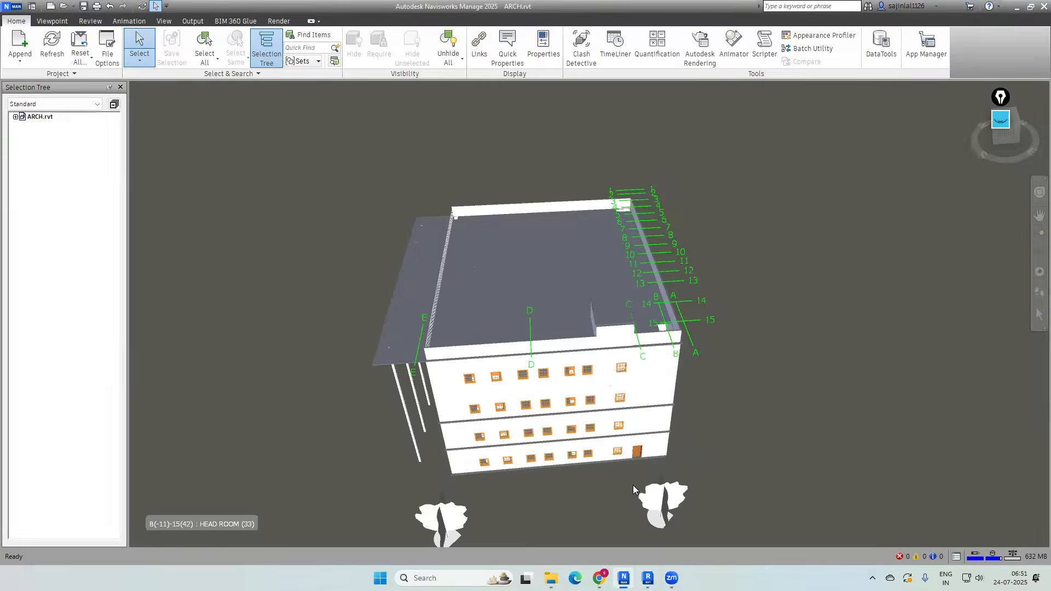
click(624, 368)
In Revit, draw a 150 mm architectural partition wall about 10,321 mm long in front of the building and save the ARCH project
key(alt+Tab)
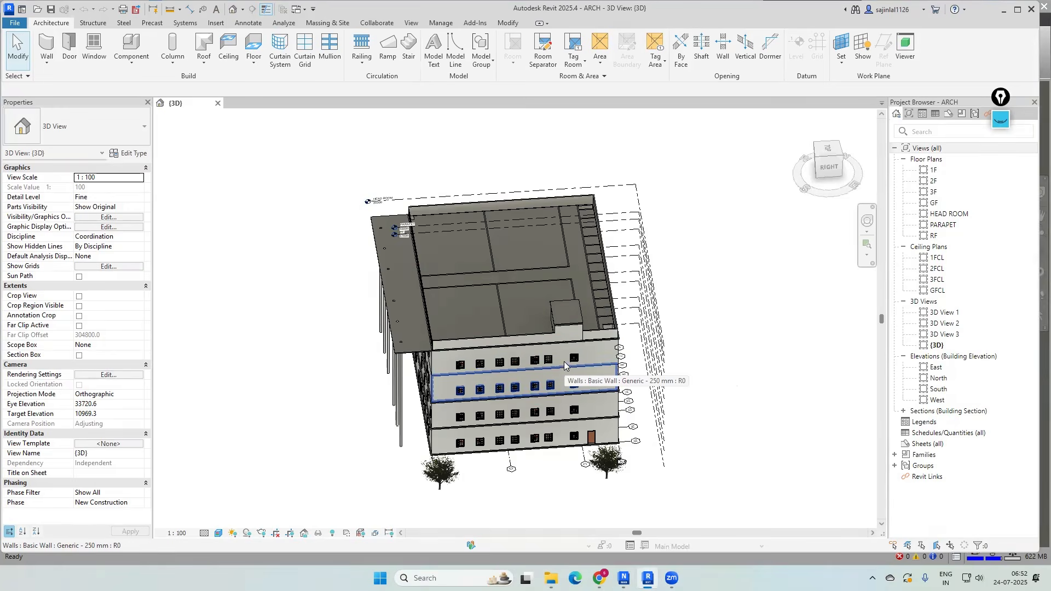
scroll(656, 329, down, 3)
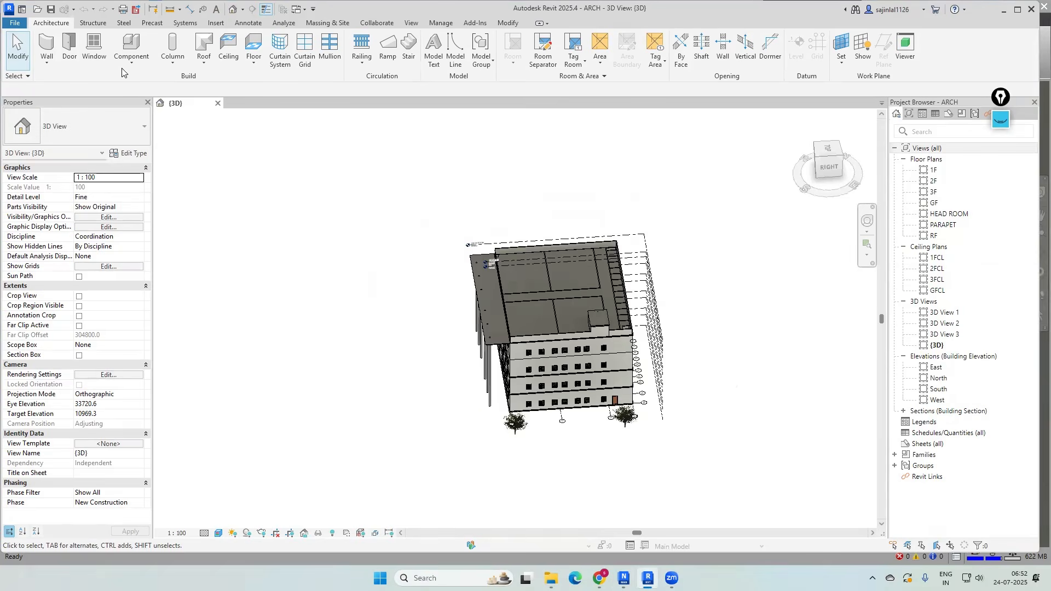
click(46, 62)
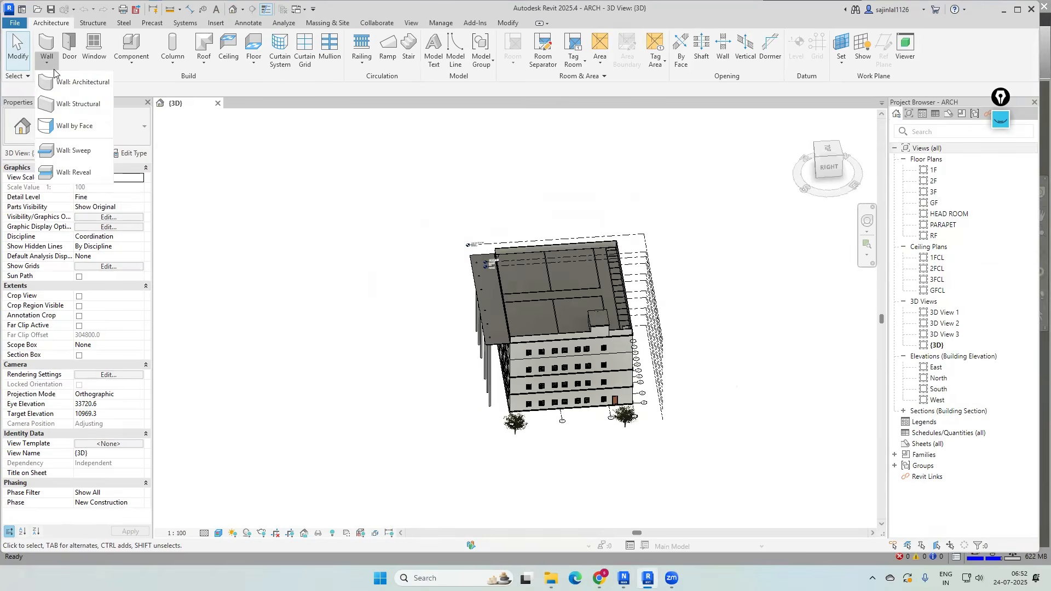
click(86, 88)
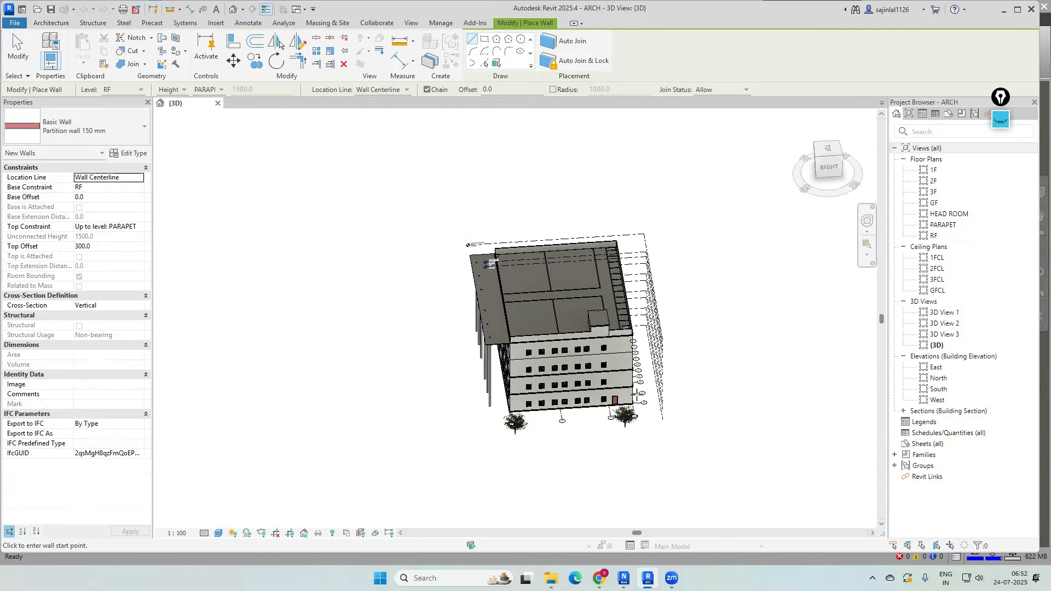
click(561, 444)
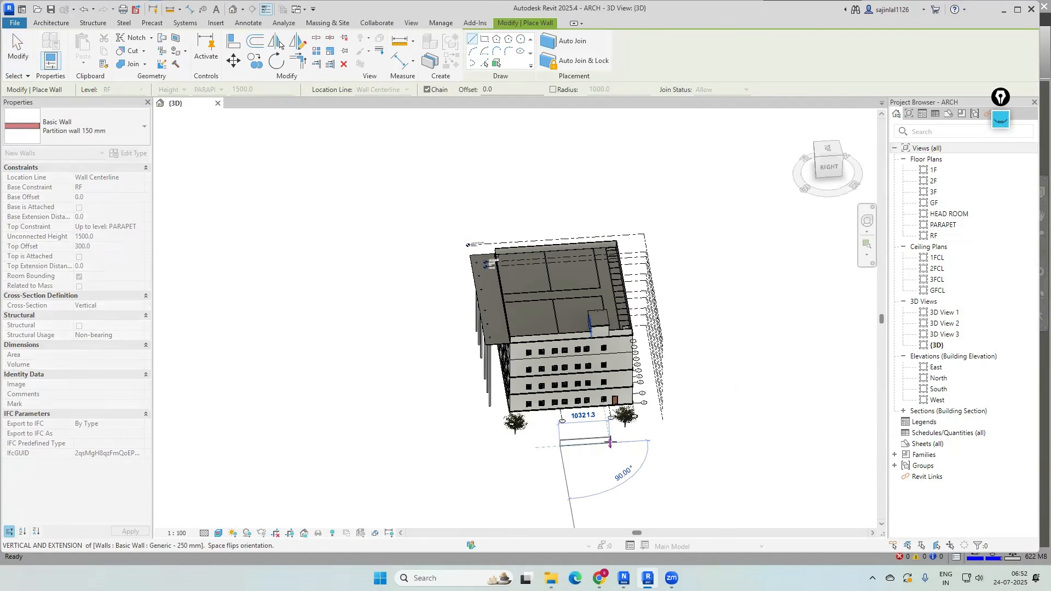
click(609, 443)
key(Escape)
click(51, 9)
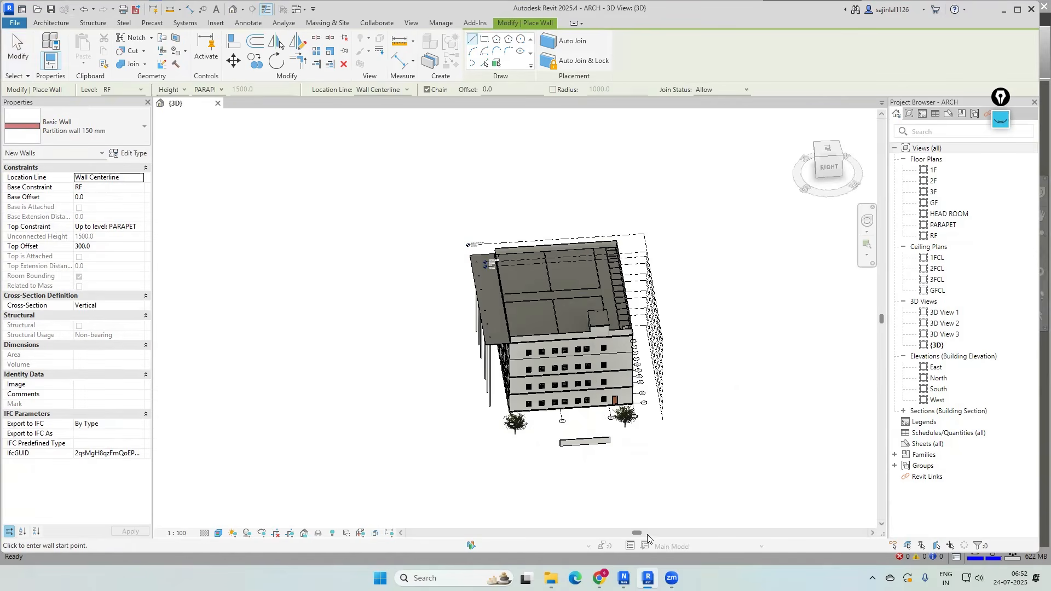
Switch to Navisworks, refresh the ARCH model and examine the added wall from several angles
click(624, 578)
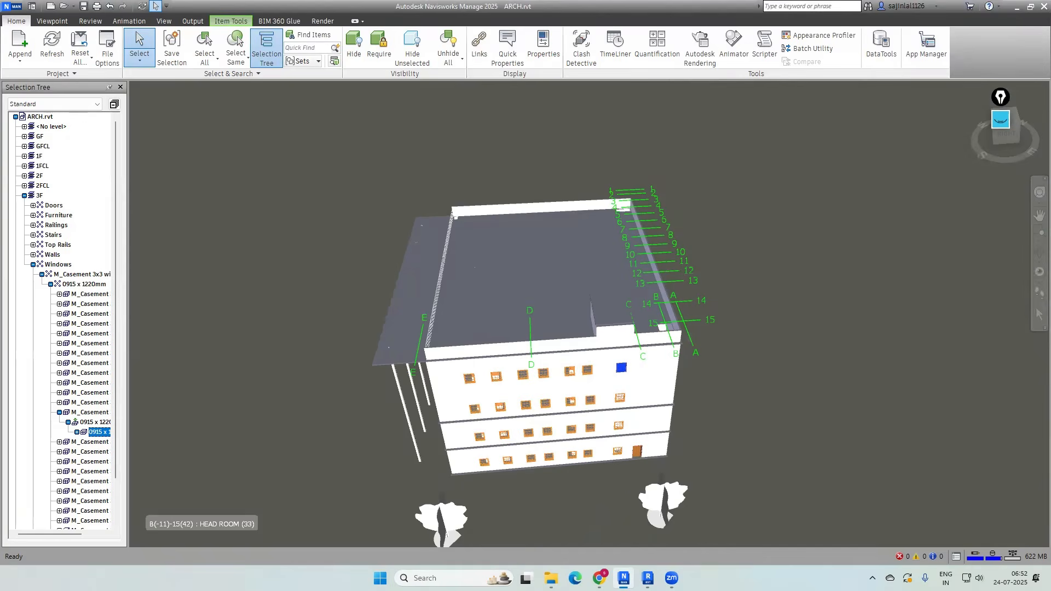
click(52, 49)
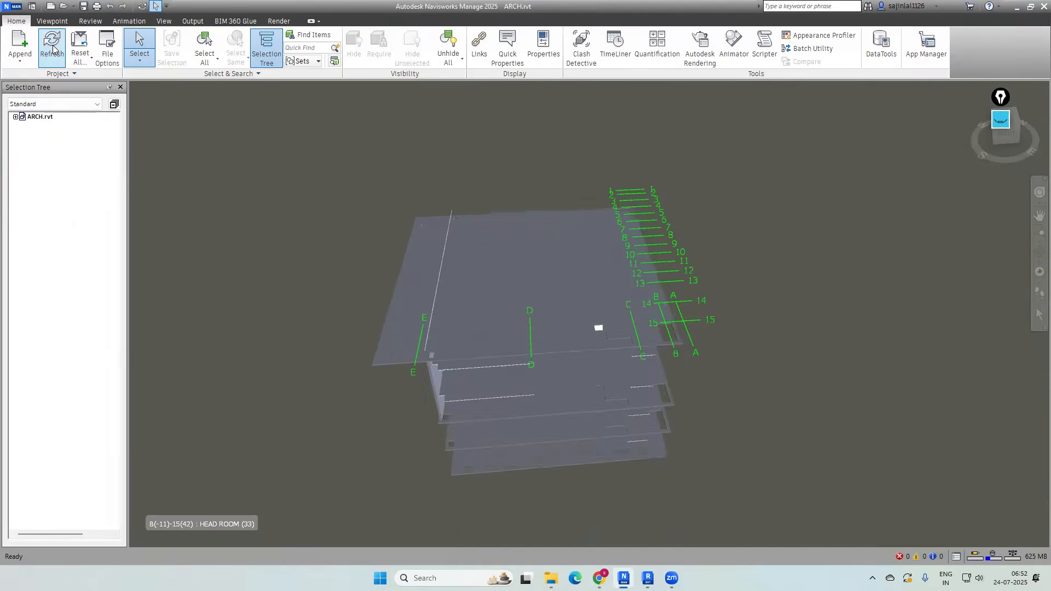
scroll(758, 315, down, 3)
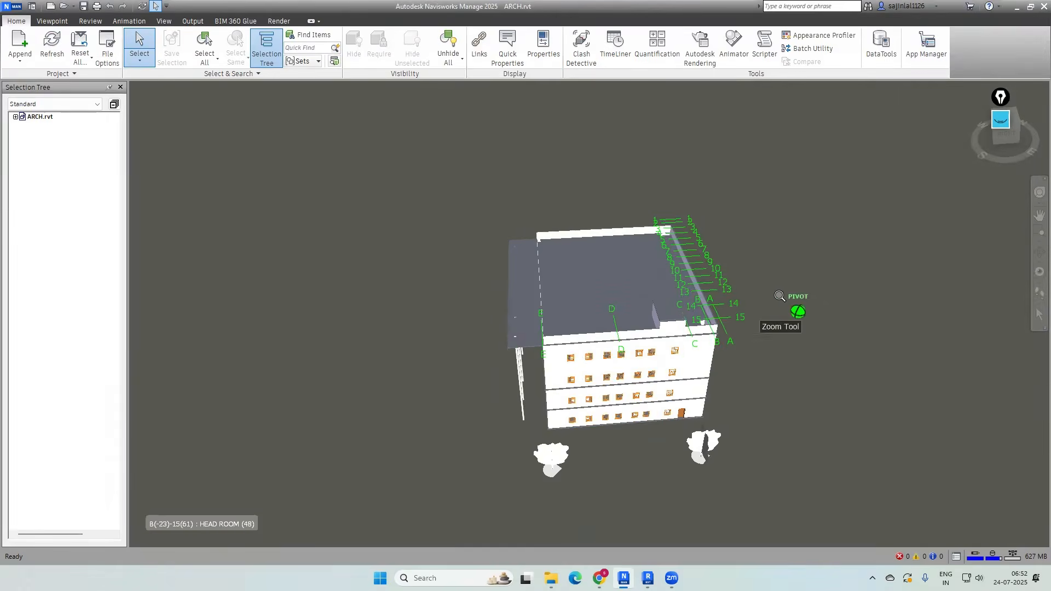
mouse_move(612, 429)
shift+middle_down()
mouse_move(753, 435)
mouse_move(818, 411)
mouse_move(630, 389)
mouse_move(652, 408)
shift+middle_up()
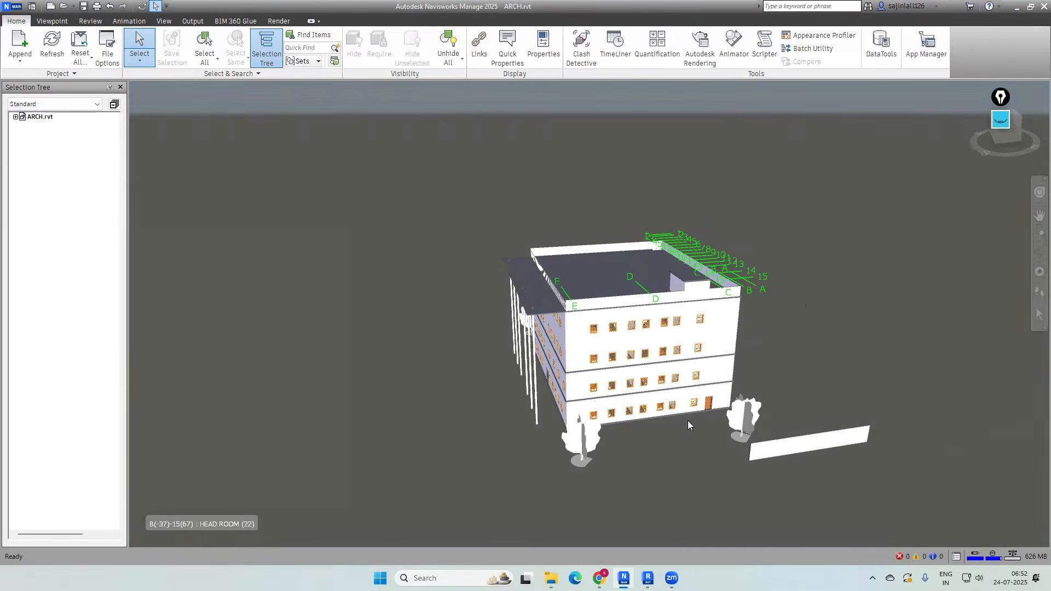
mouse_move(807, 457)
shift+middle_down()
mouse_move(800, 438)
mouse_move(689, 423)
shift+middle_up()
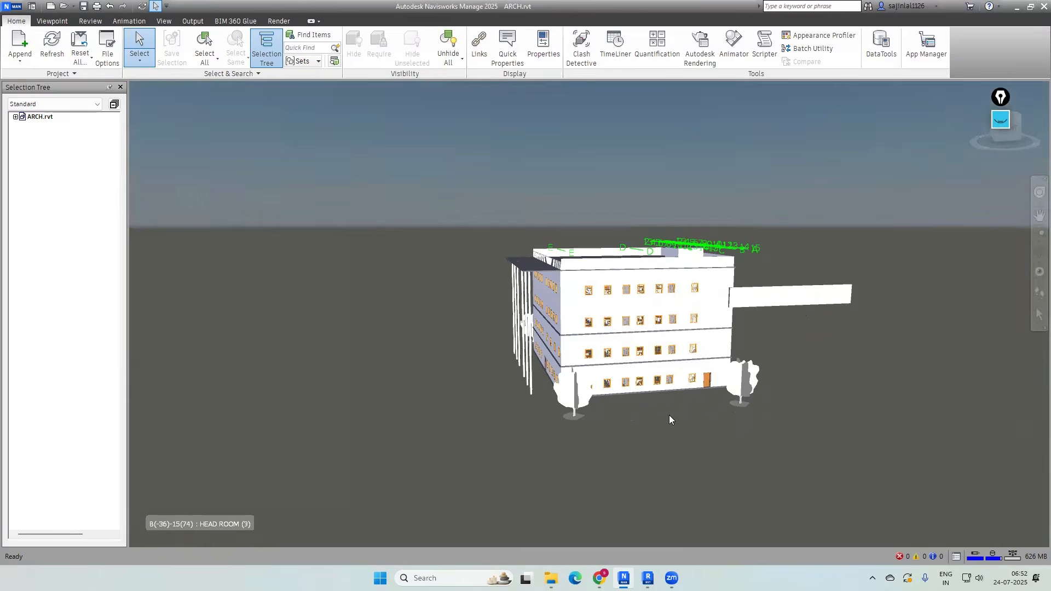
shift+middle_drag(799, 362, 788, 402)
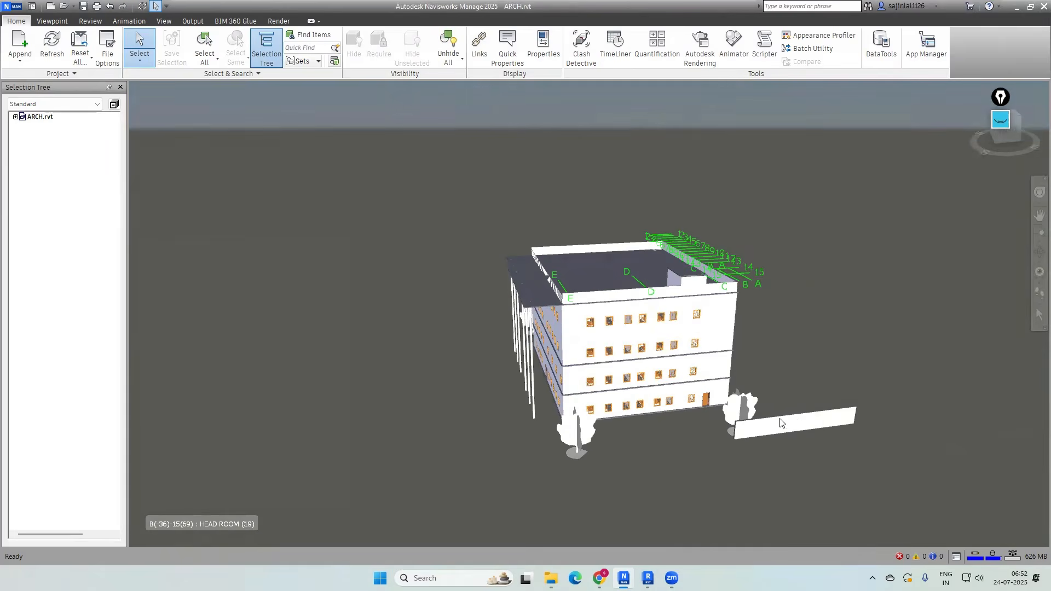
Return to Revit, leave the Wall command and delete the 150 mm partition wall in front of the building
click(648, 578)
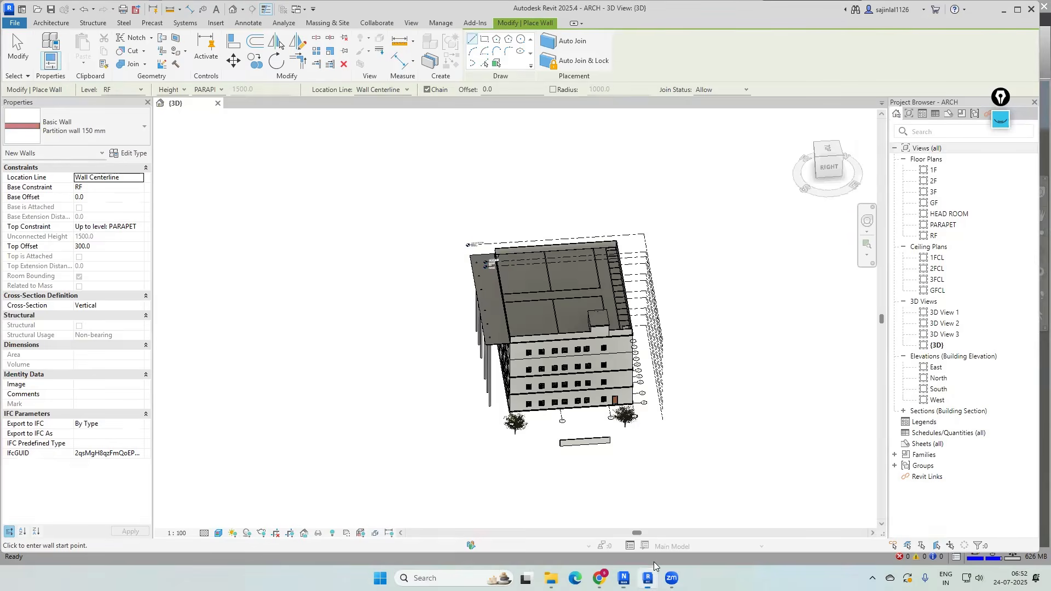
key(Escape)
key(Escape)
click(592, 450)
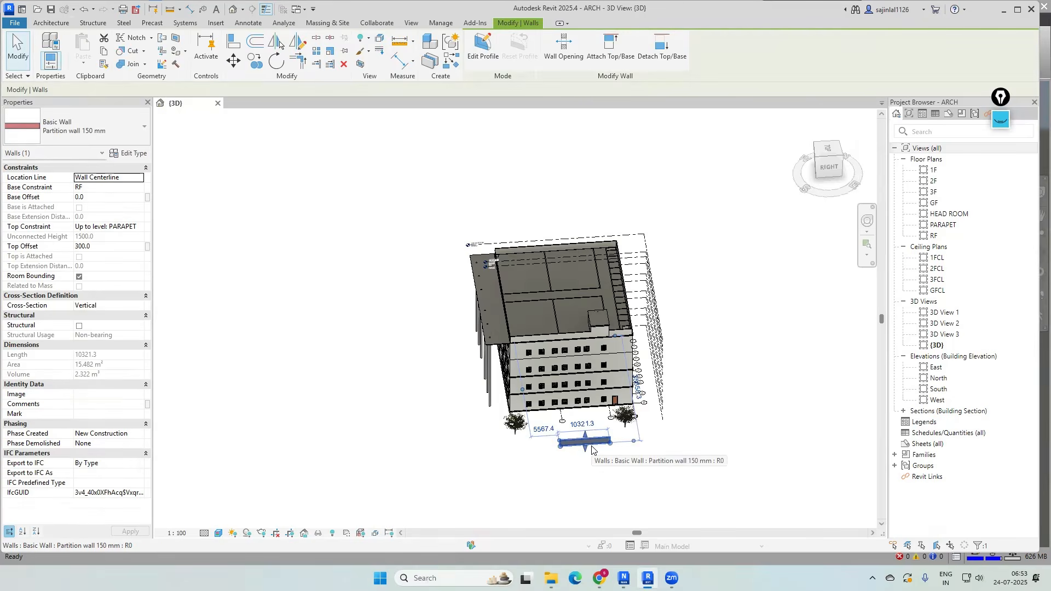
key(Delete)
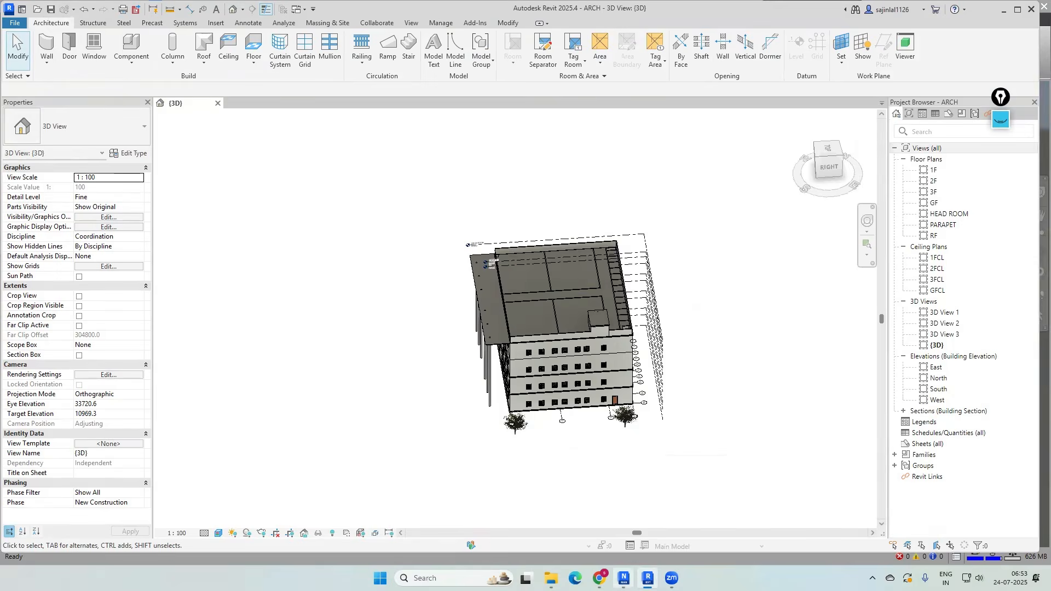
Switch to Navisworks, refresh the ARCH model after the wall deletion and compare it with the Revit model
key(alt+Tab)
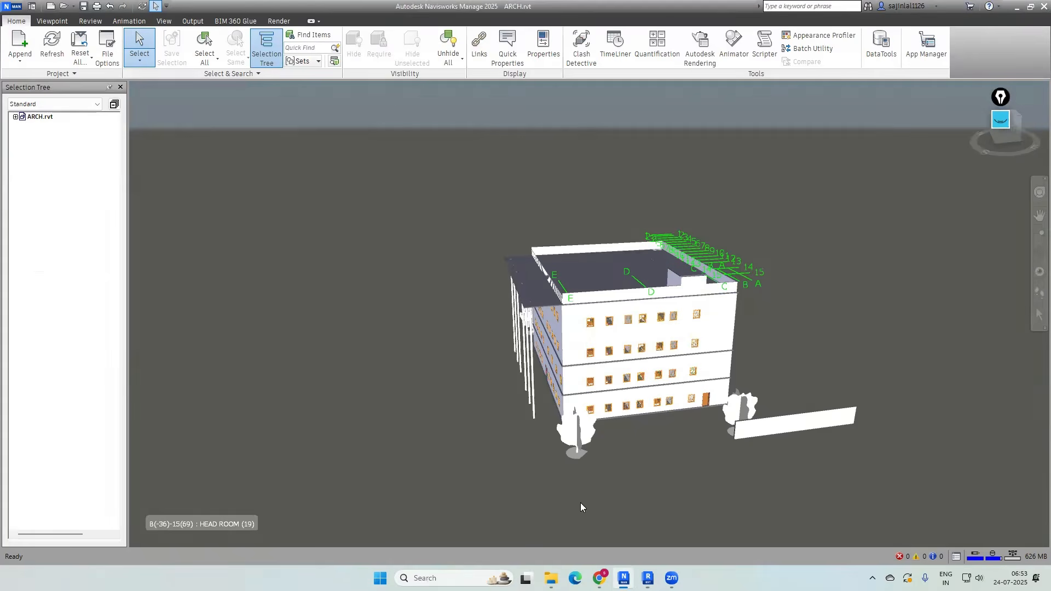
click(50, 49)
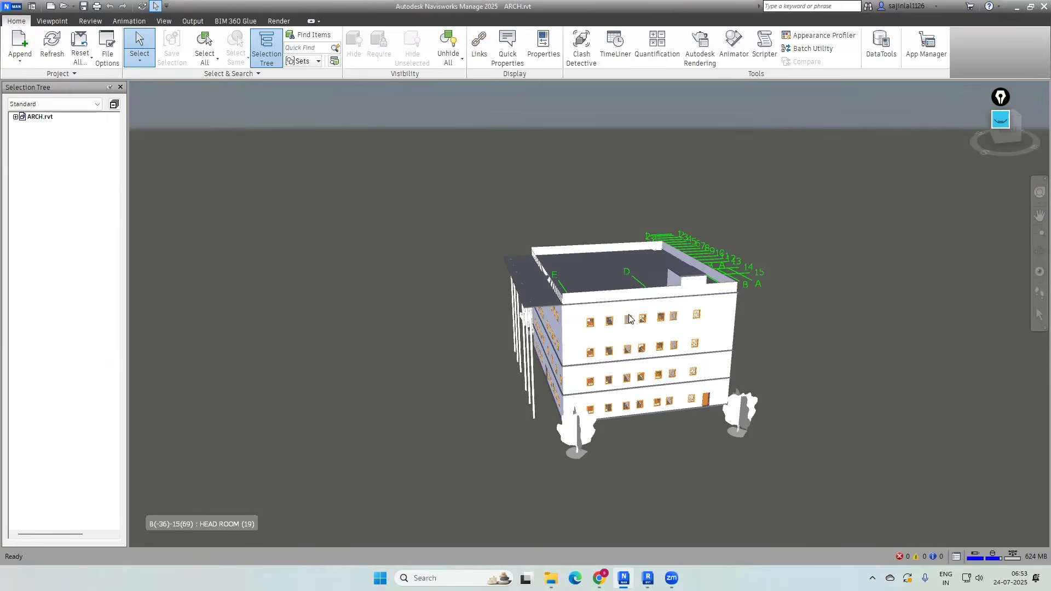
click(647, 578)
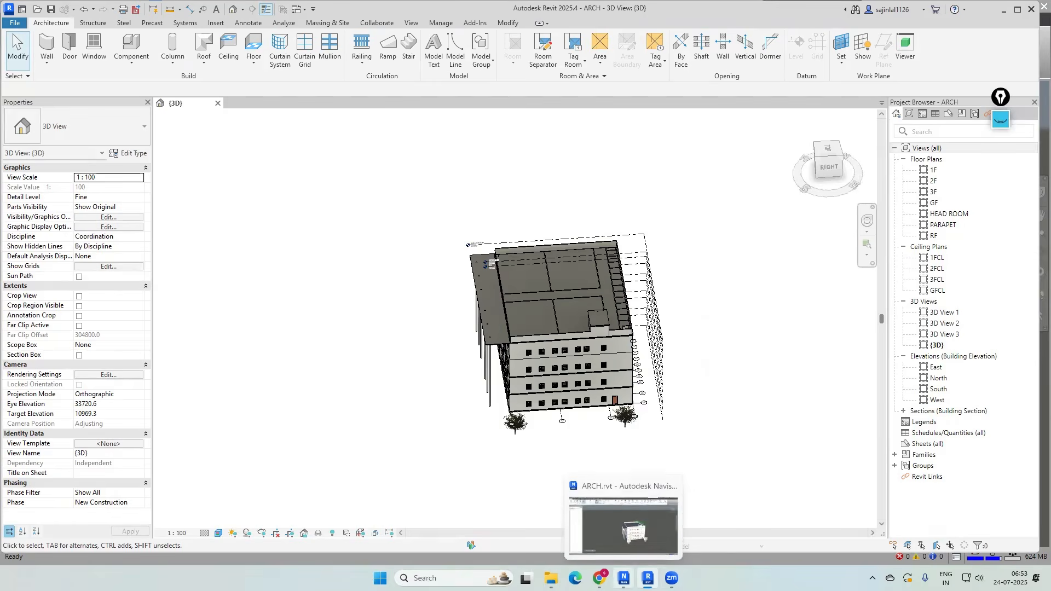
click(624, 578)
Try to run SwitchBack on the 0915 x 1220mm front window nearest the right corner of the uppermost storey
click(698, 317)
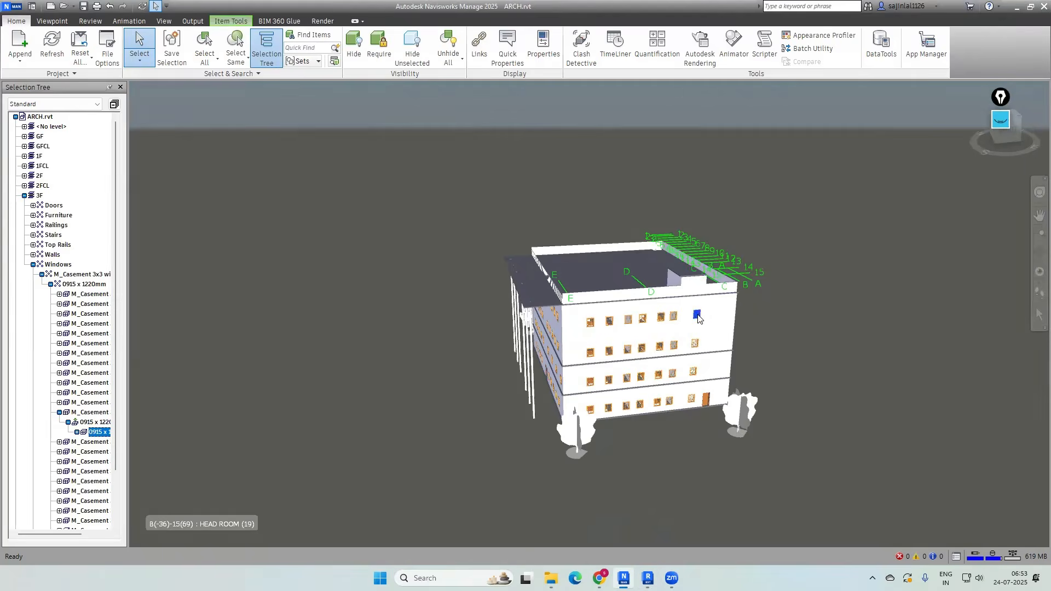
right_click(698, 318)
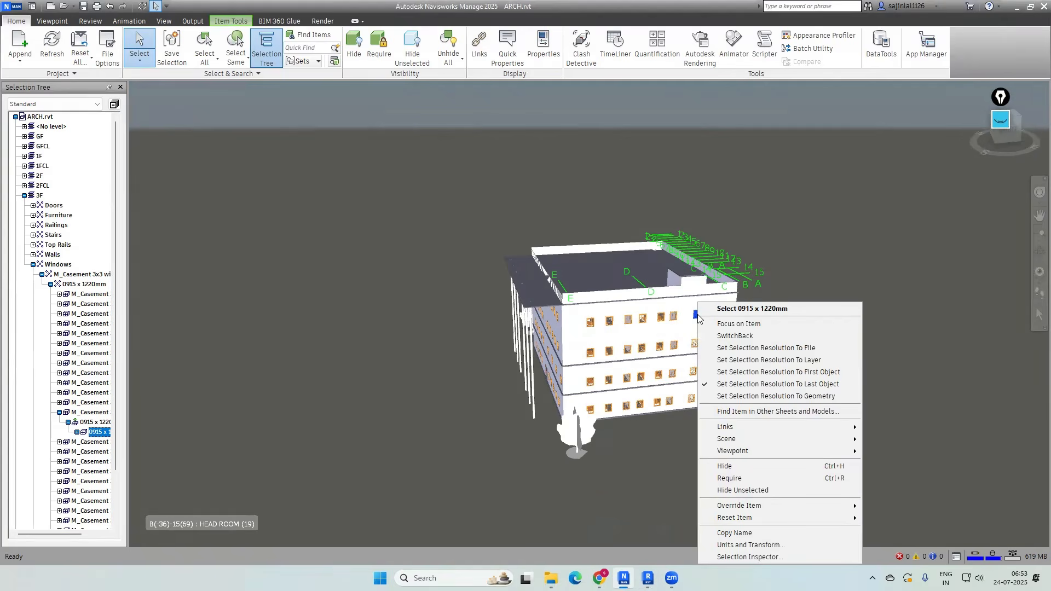
click(738, 337)
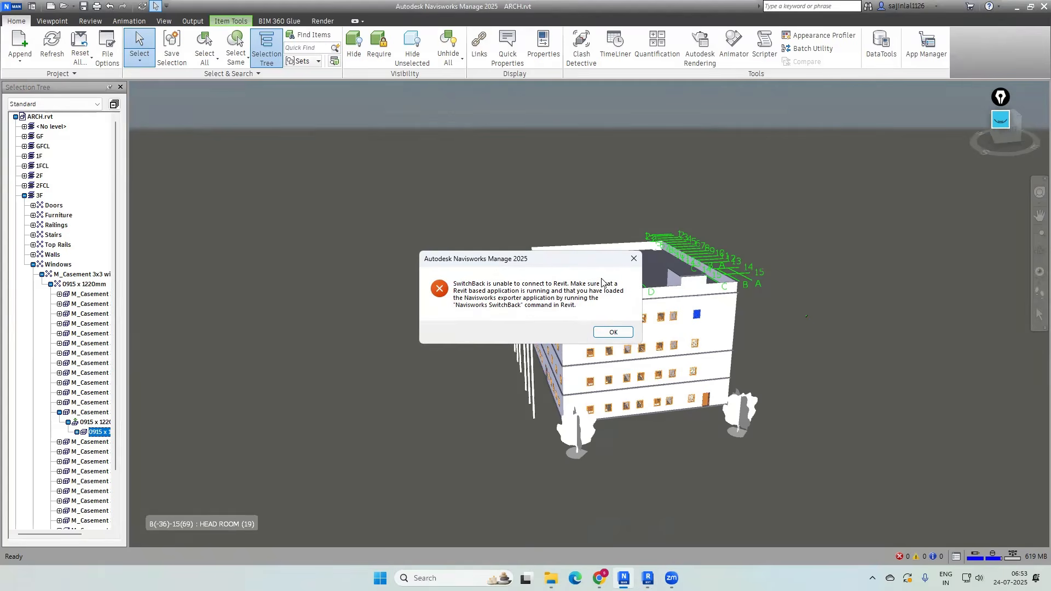
click(635, 259)
Switch to Revit and run the Navisworks SwitchBack 2025 external tool
click(648, 578)
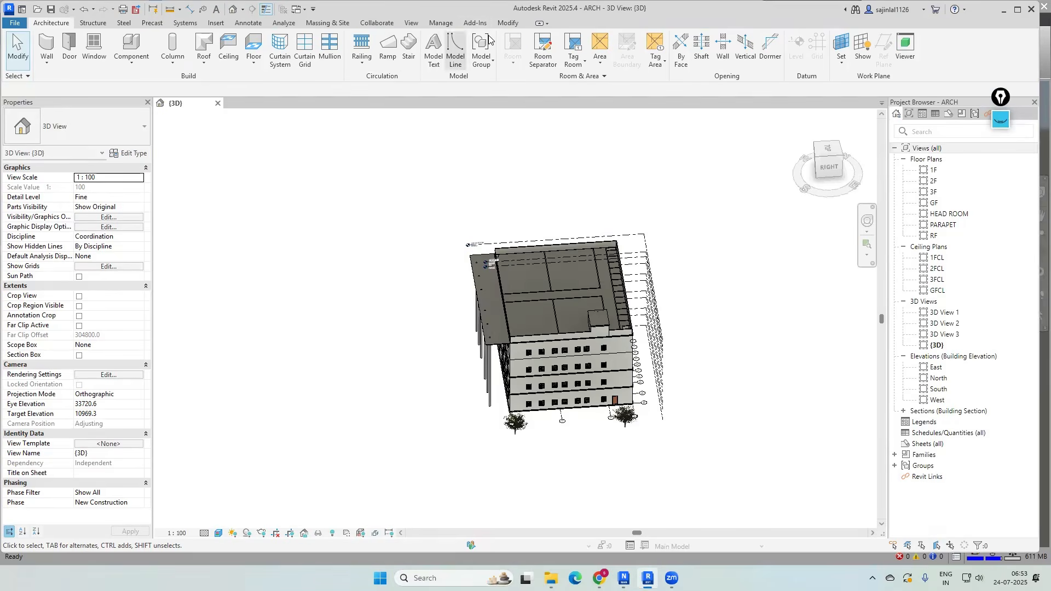
click(472, 25)
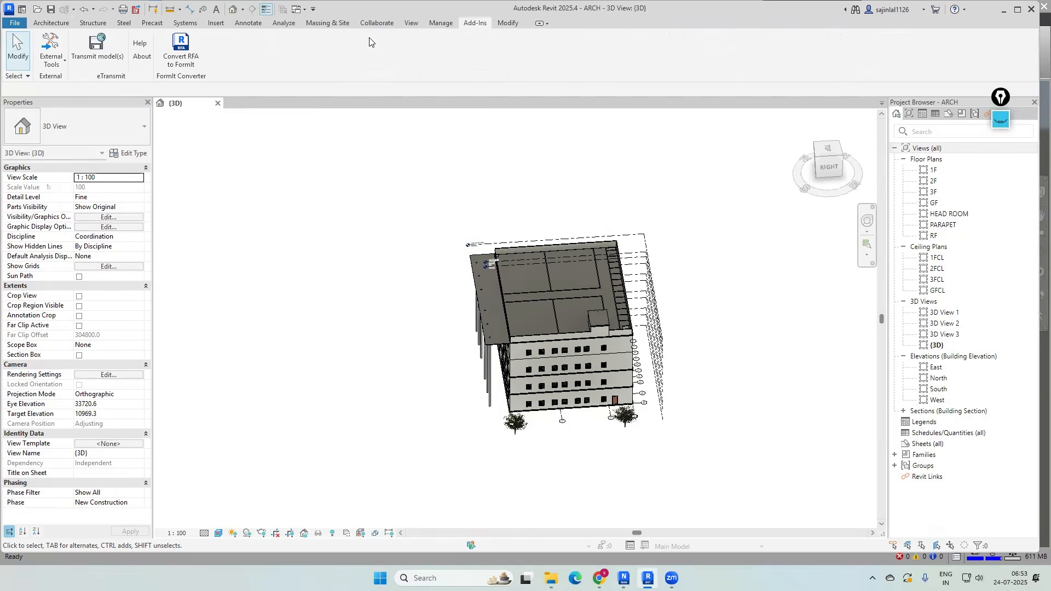
click(57, 61)
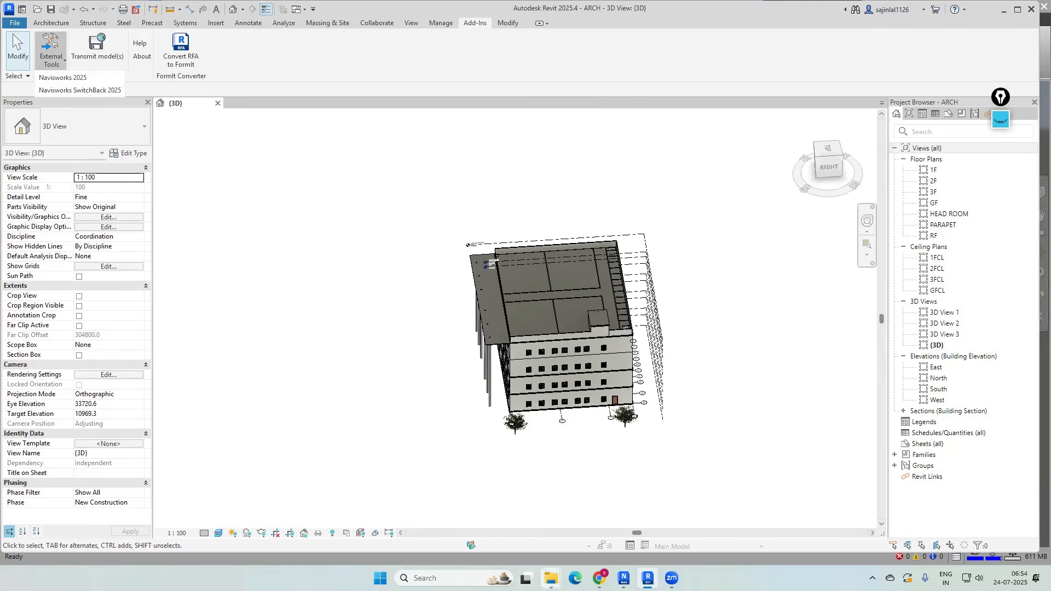
click(551, 578)
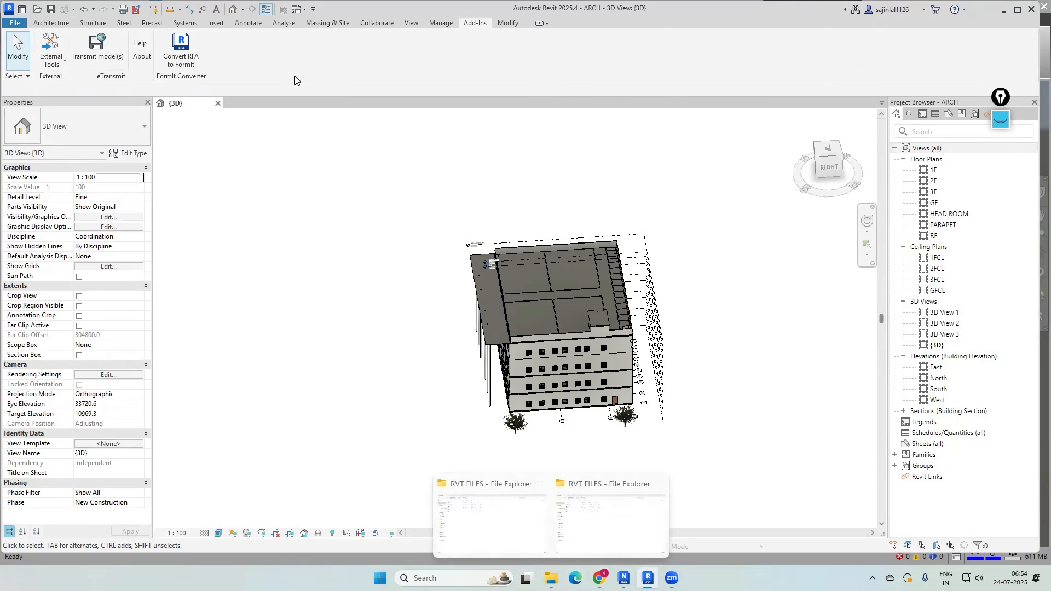
click(55, 62)
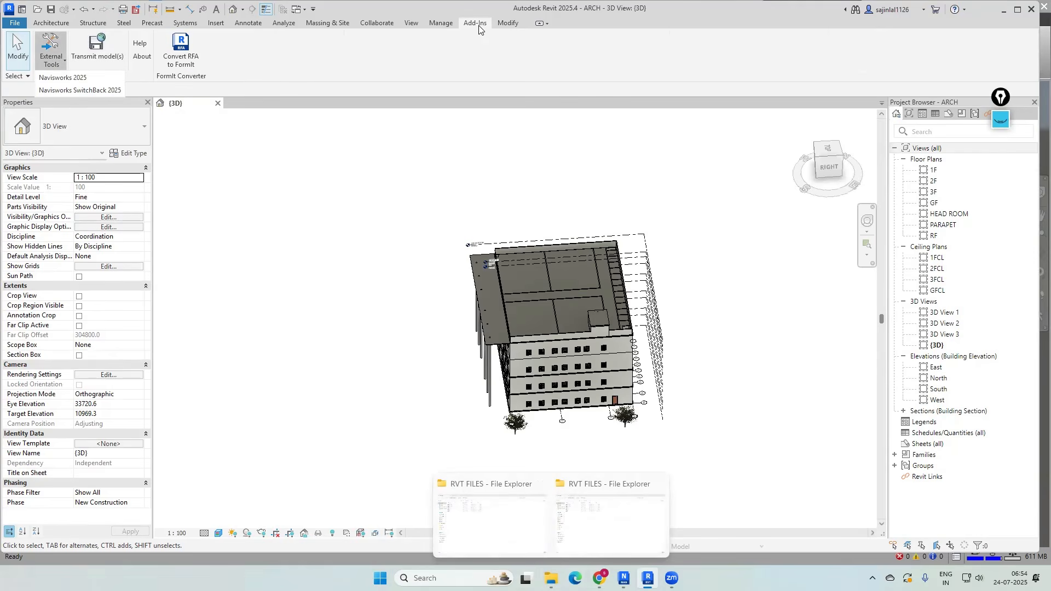
click(87, 90)
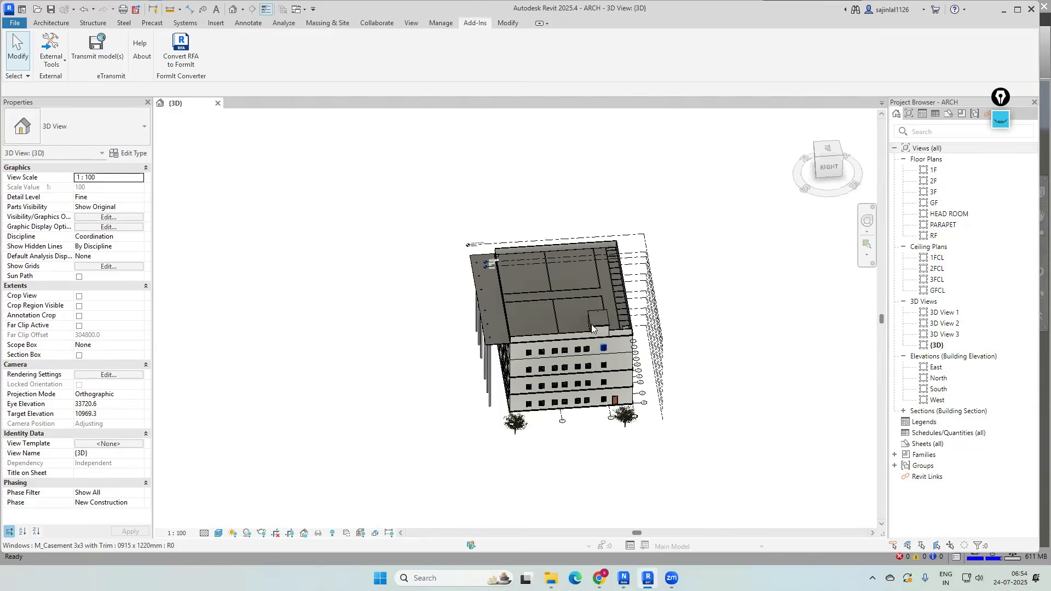
click(52, 64)
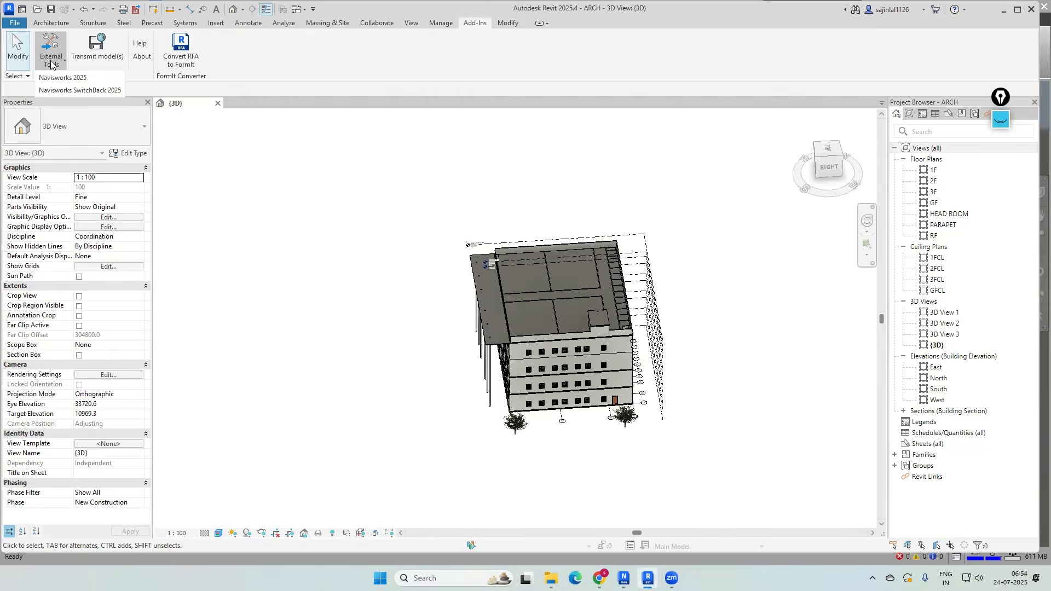
click(75, 90)
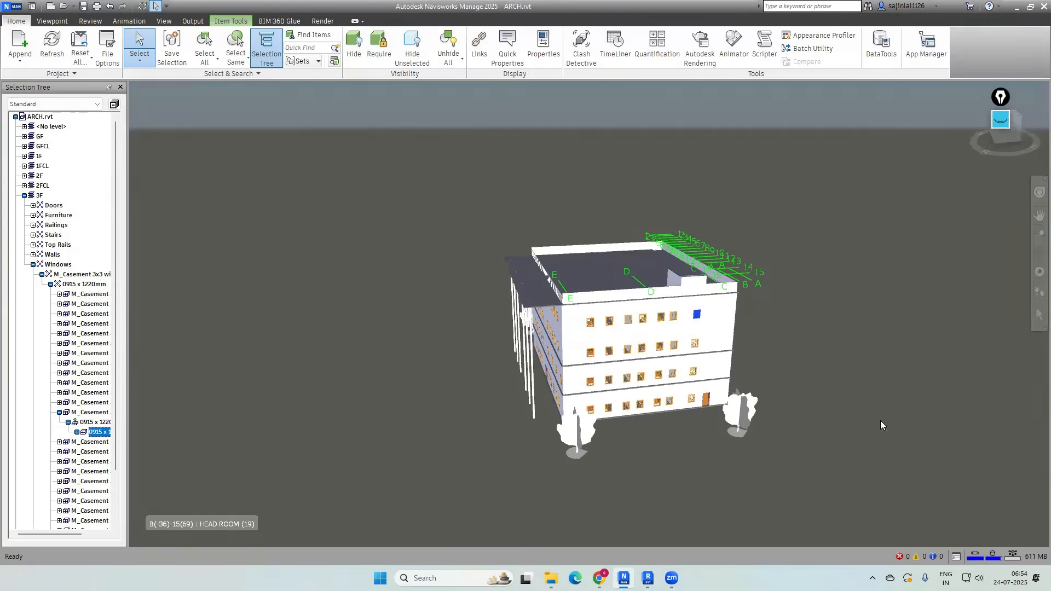
In Navisworks, run SwitchBack on the selected uppermost-storey window and locate it on the building in Revit's default 3D view
click(698, 320)
right_click(697, 318)
click(741, 334)
mouse_move(648, 579)
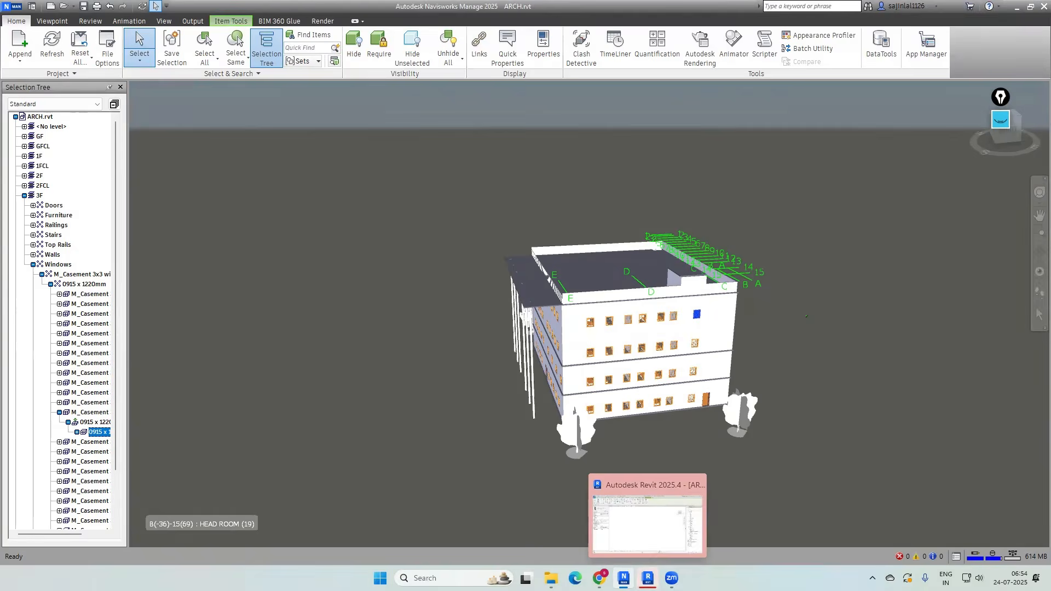
click(648, 578)
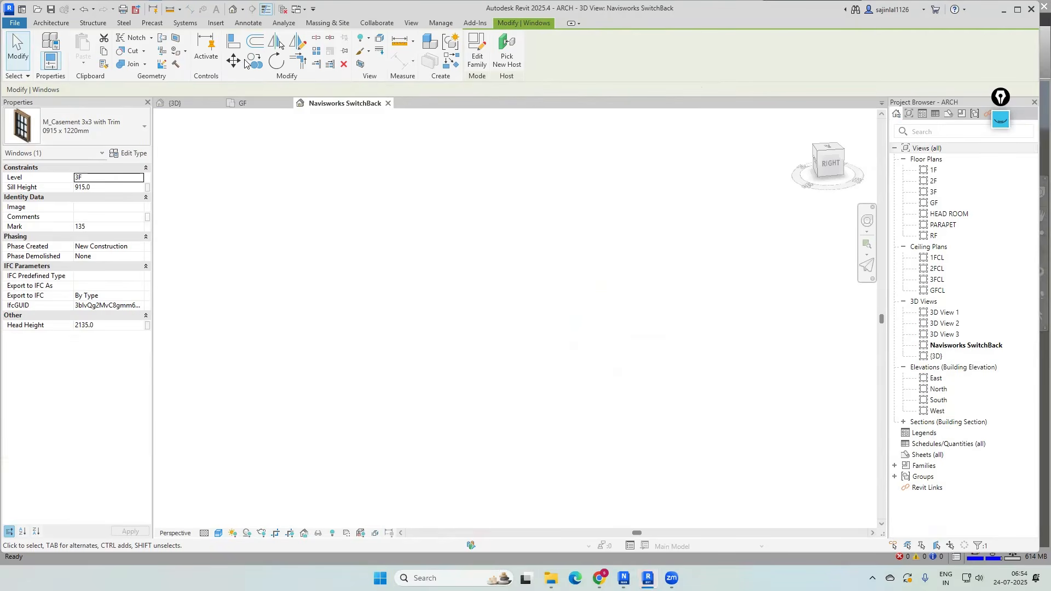
click(232, 10)
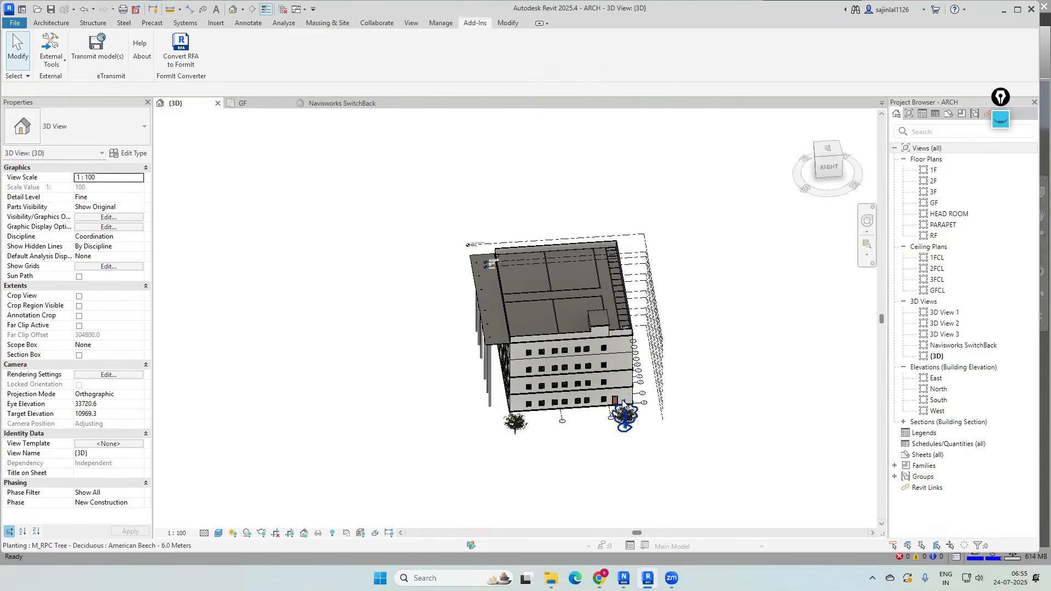
shift+middle_drag(728, 378, 689, 375)
scroll(623, 345, up, 6)
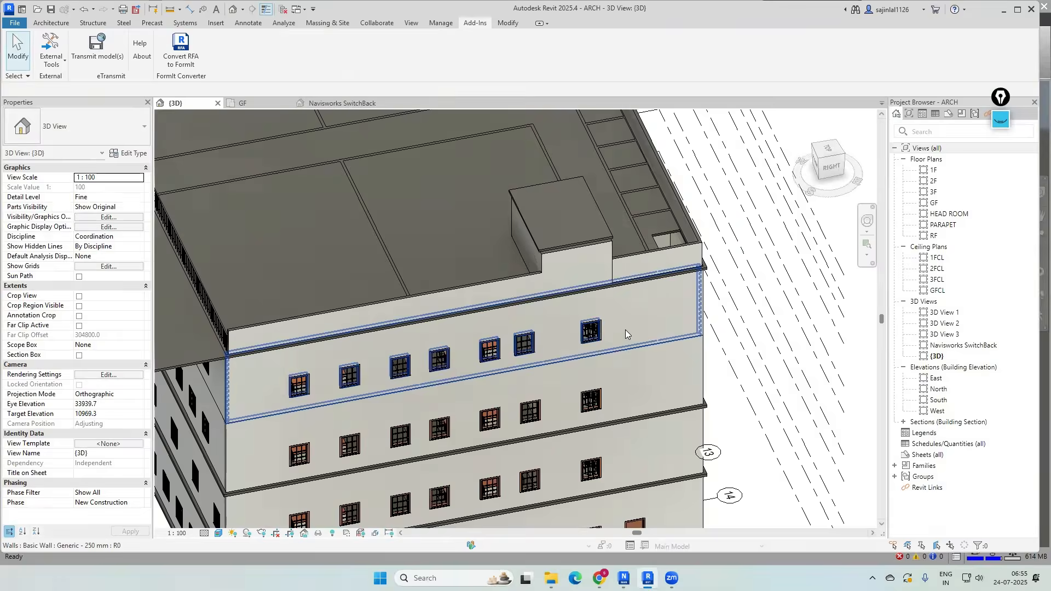
Return to Navisworks, run SwitchBack on the uppermost storey's front Generic - 250 mm wall and examine it in Revit
key(alt+Tab)
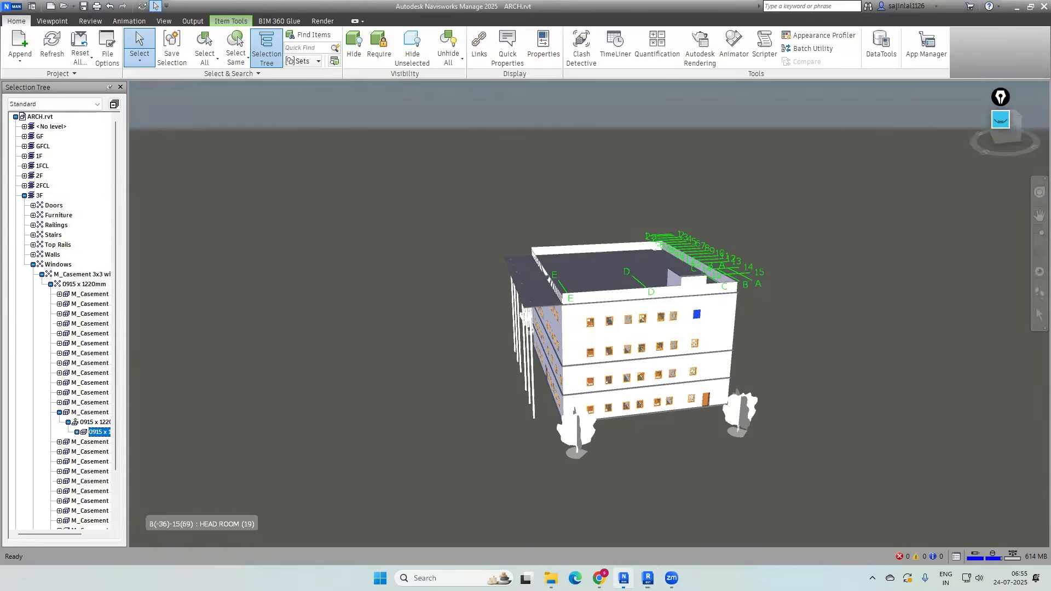
click(728, 314)
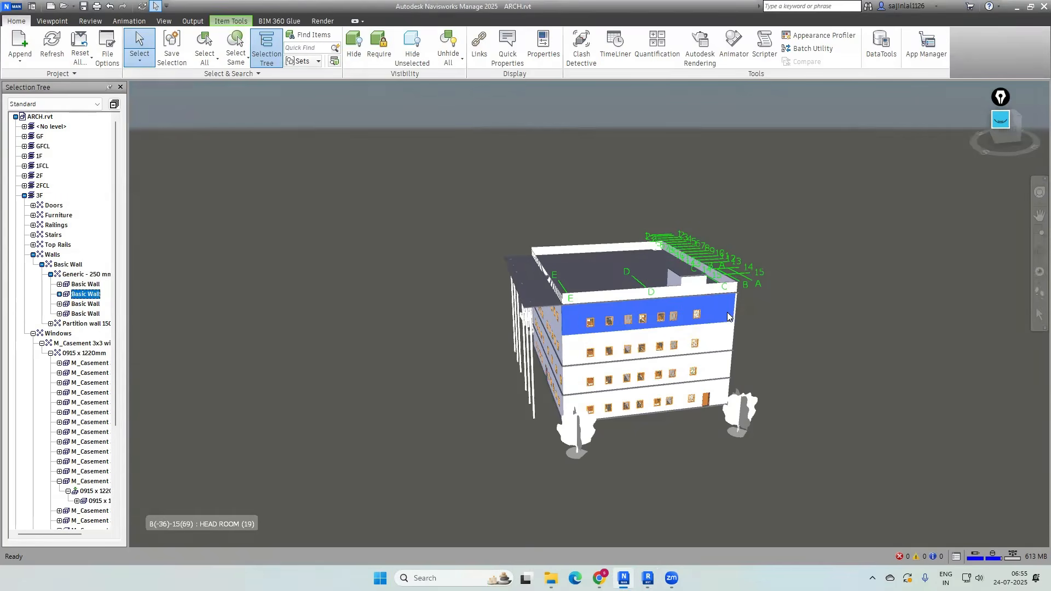
right_click(728, 313)
click(764, 336)
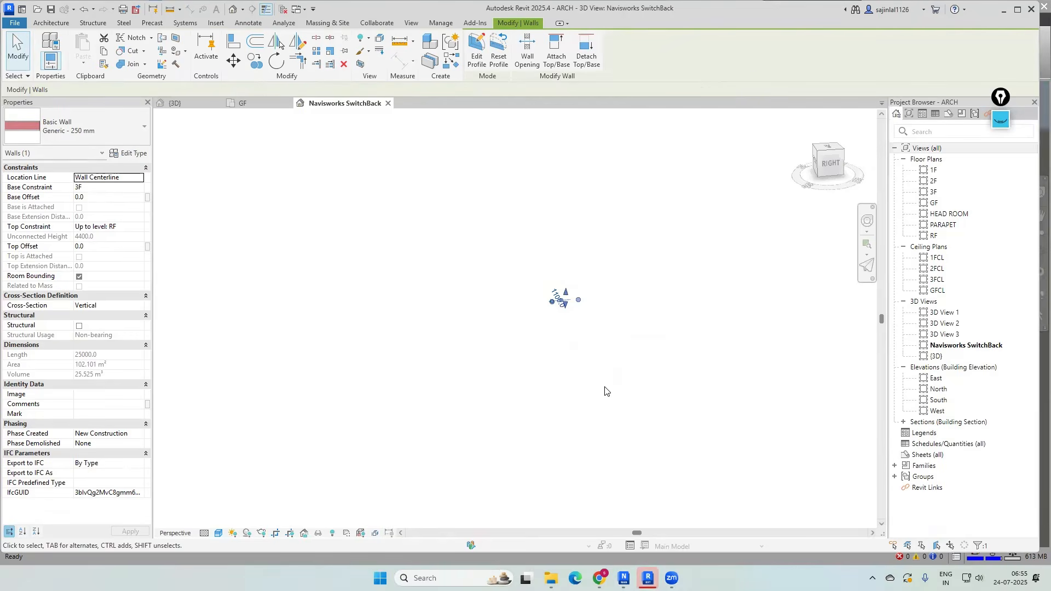
scroll(600, 300, up, 10)
scroll(603, 300, down, 8)
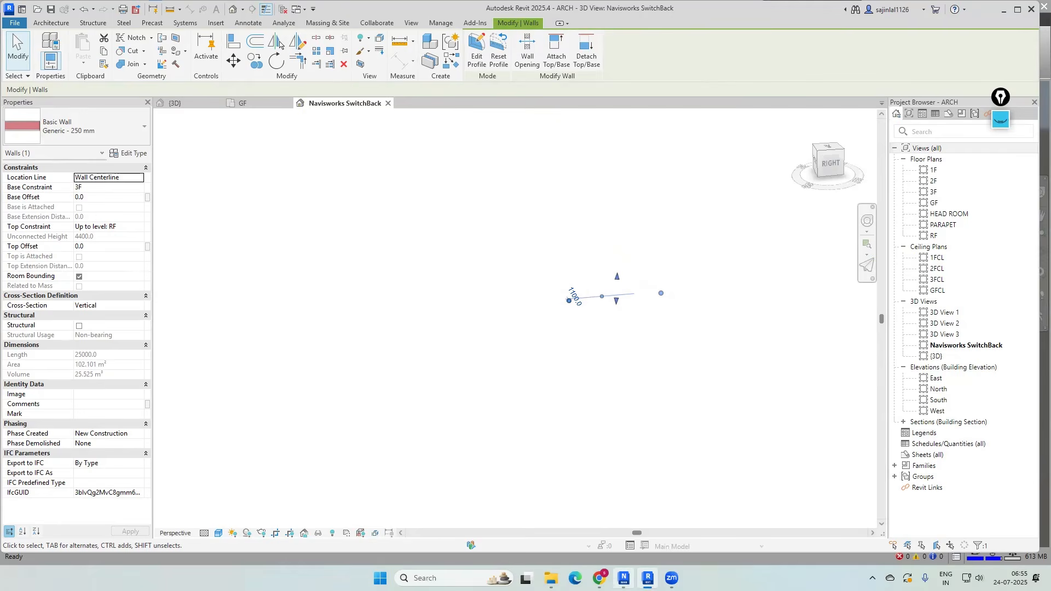
Return to Navisworks, run SwitchBack on the American Beech tree near the entrance door and view it in Revit
click(624, 579)
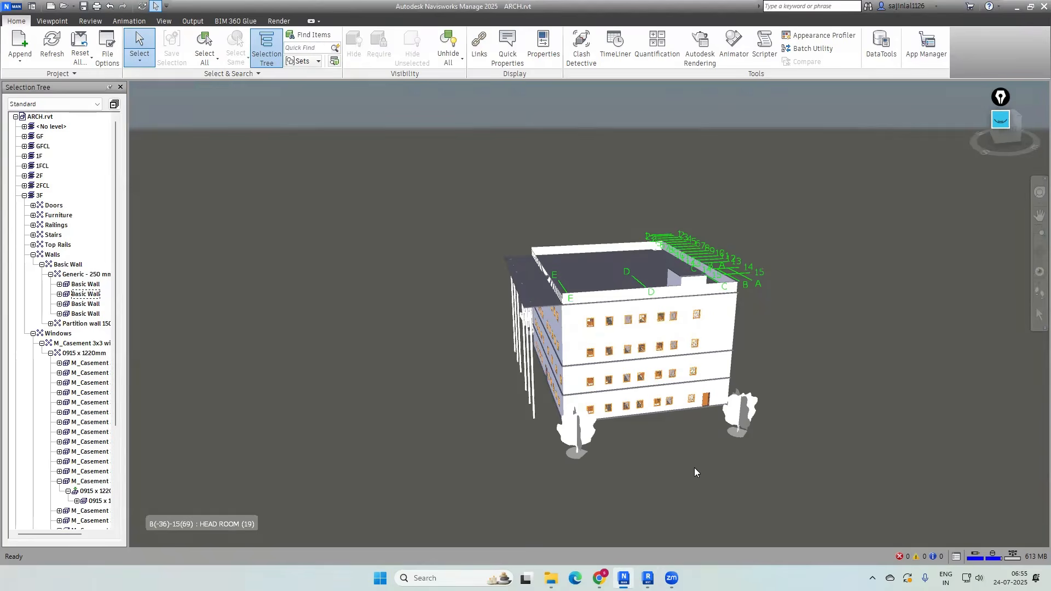
click(735, 422)
right_click(737, 422)
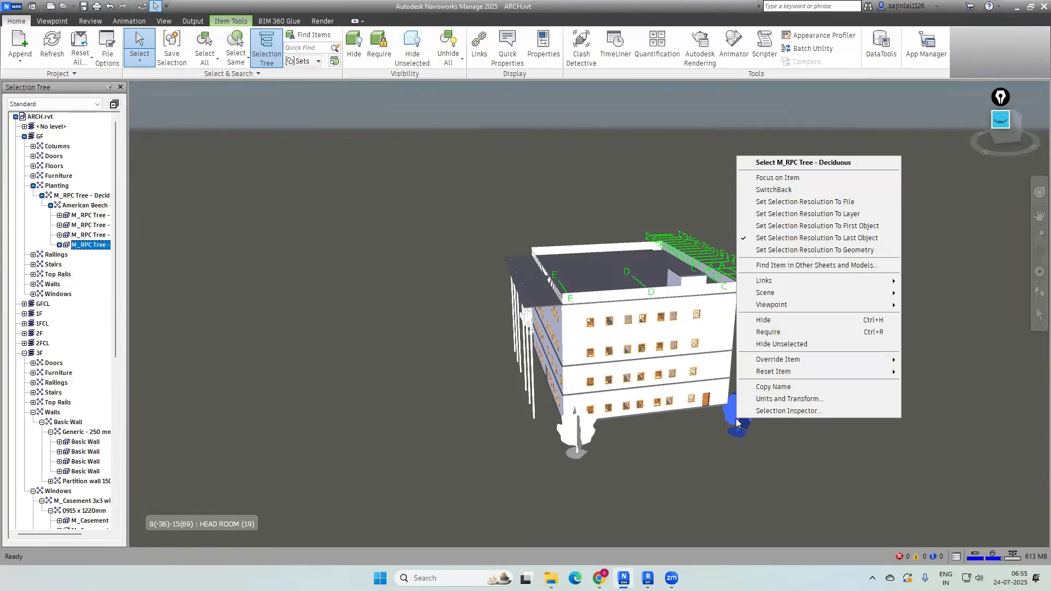
click(776, 191)
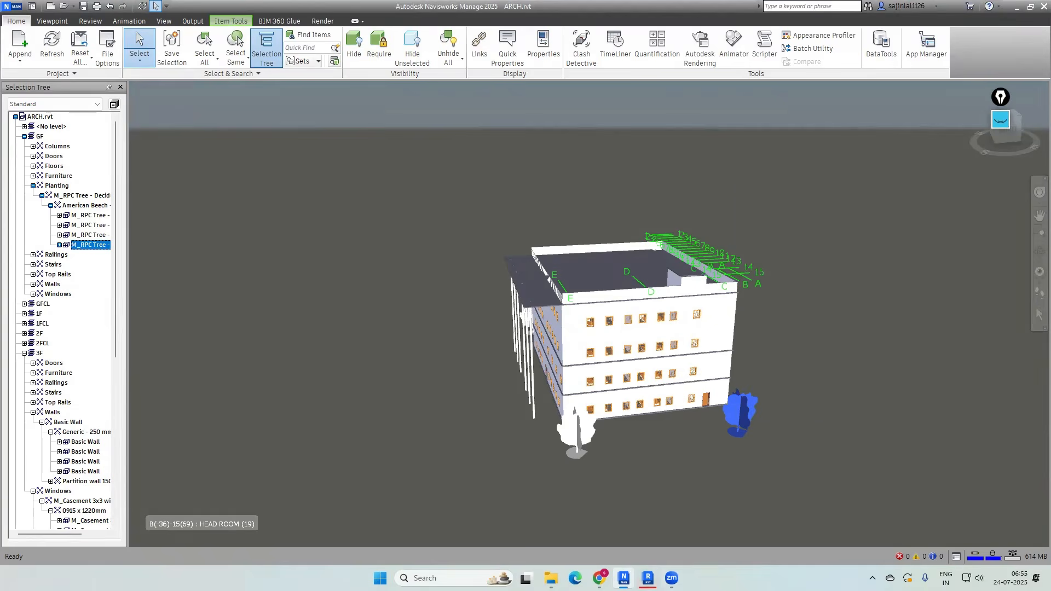
scroll(632, 367, up, 3)
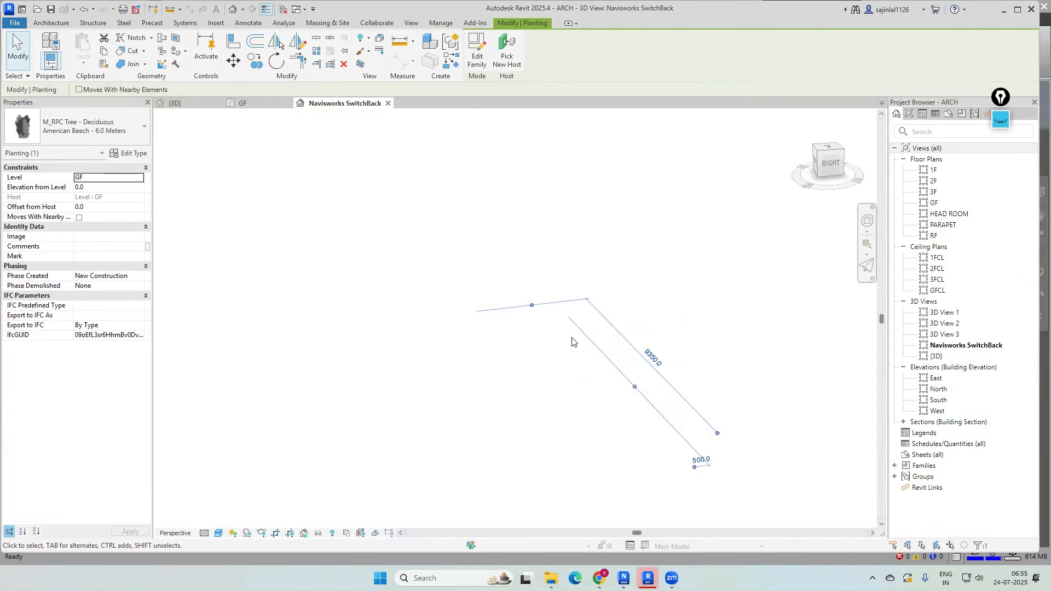
Set the Navisworks SwitchBack view's visual style to Hidden Line and deselect the tree
click(218, 534)
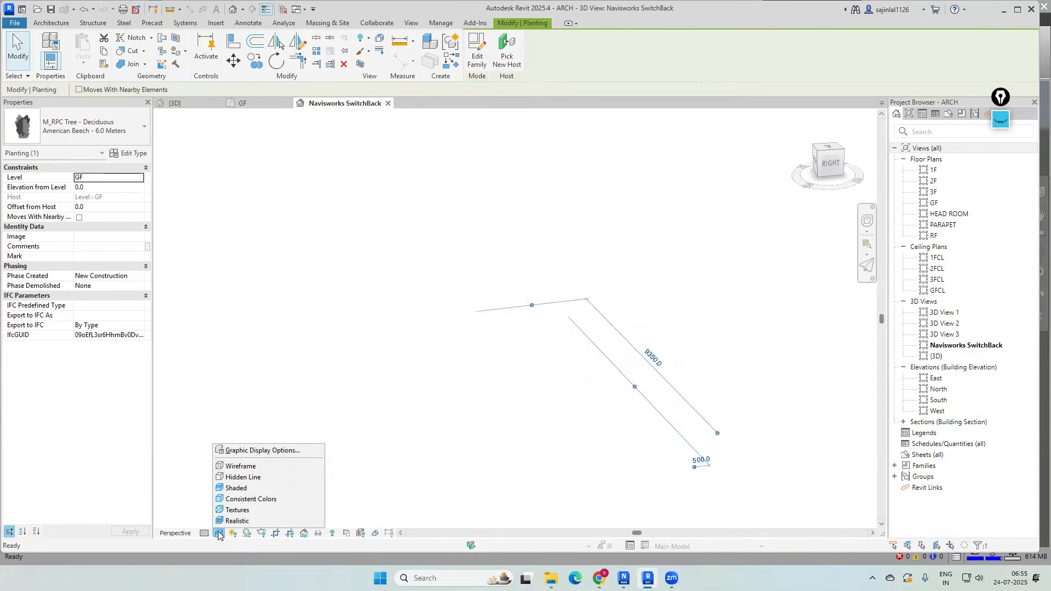
click(243, 477)
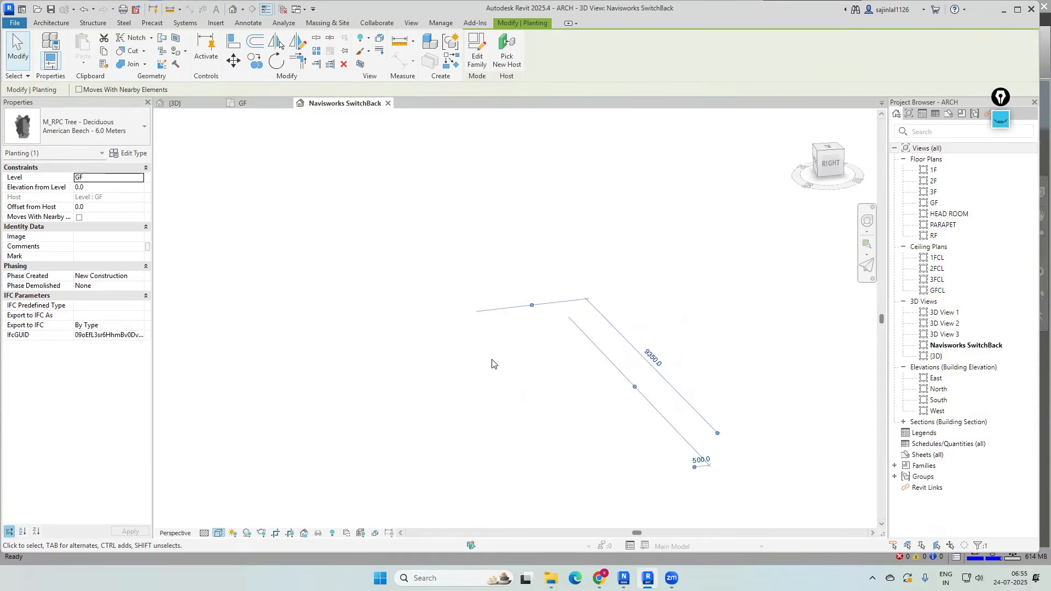
click(719, 318)
Return to Navisworks and run SwitchBack on the front 150 mm parapet wall at roof level
mouse_move(625, 579)
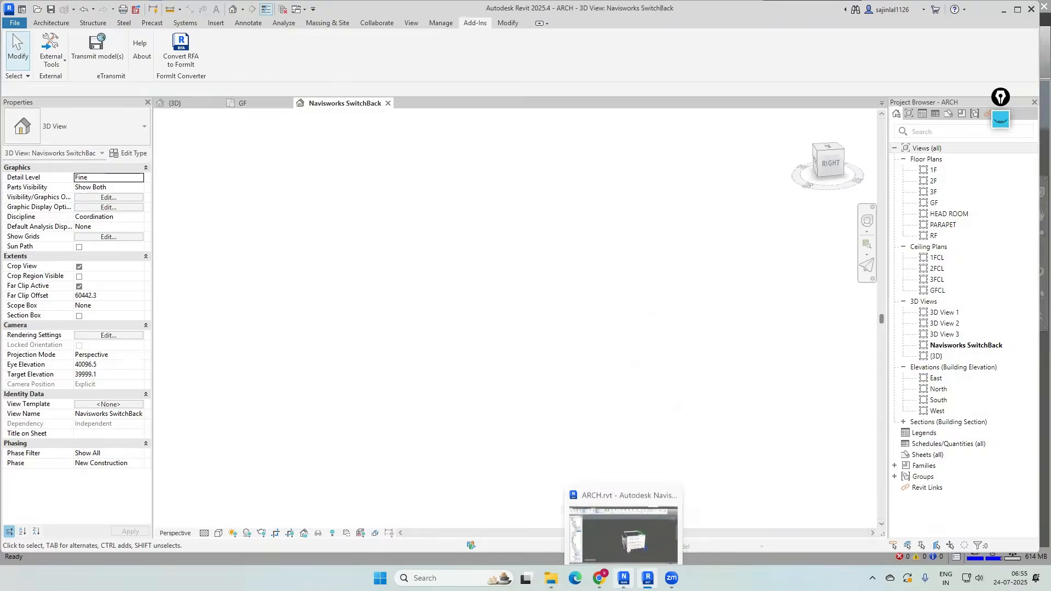
click(623, 539)
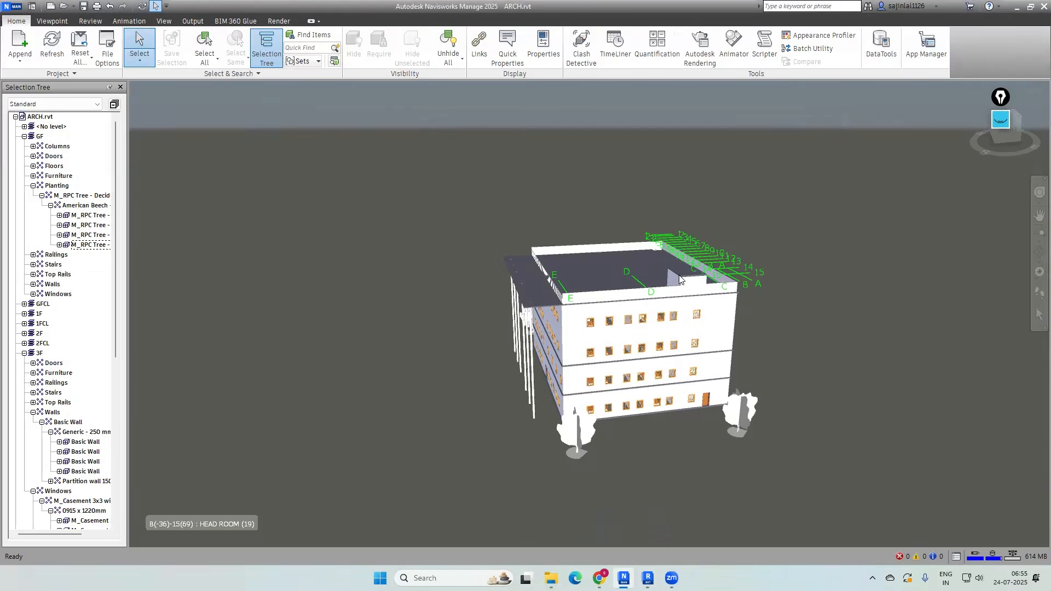
click(669, 292)
right_click(667, 291)
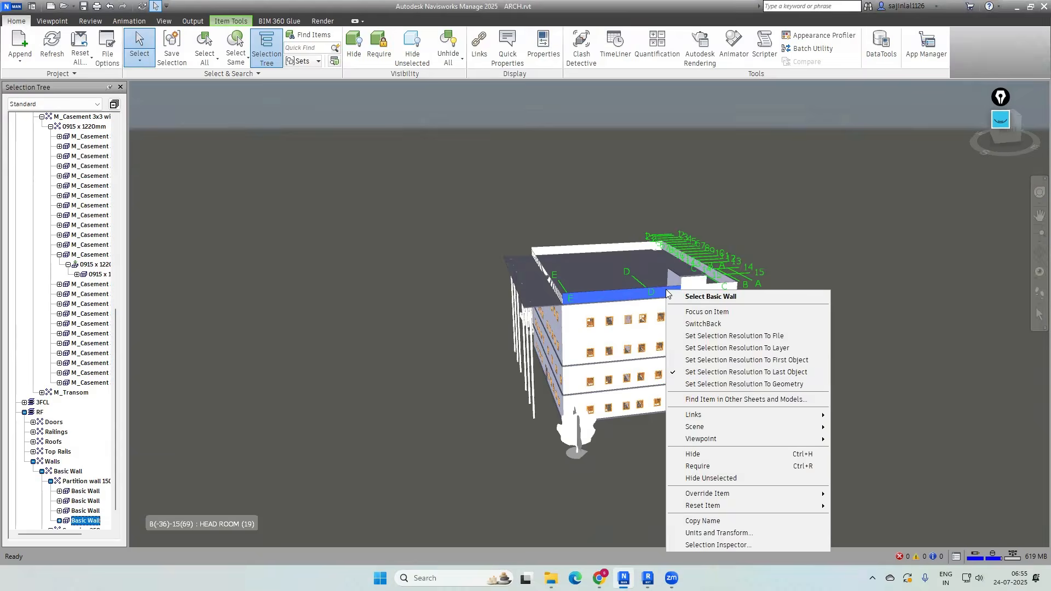
click(716, 325)
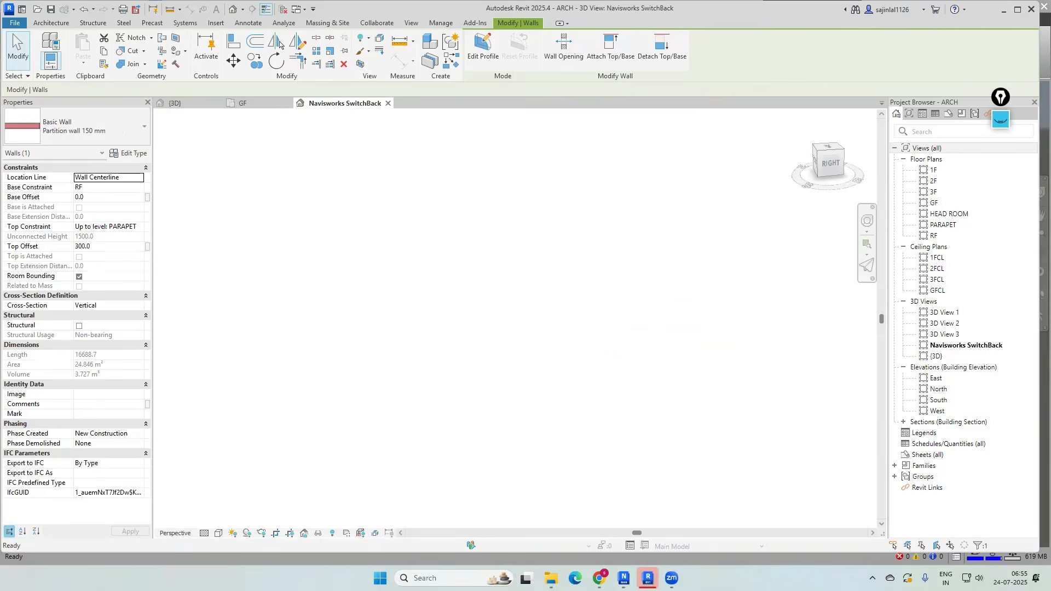
Return to Navisworks and run SwitchBack on the ground-floor front entrance door
click(623, 578)
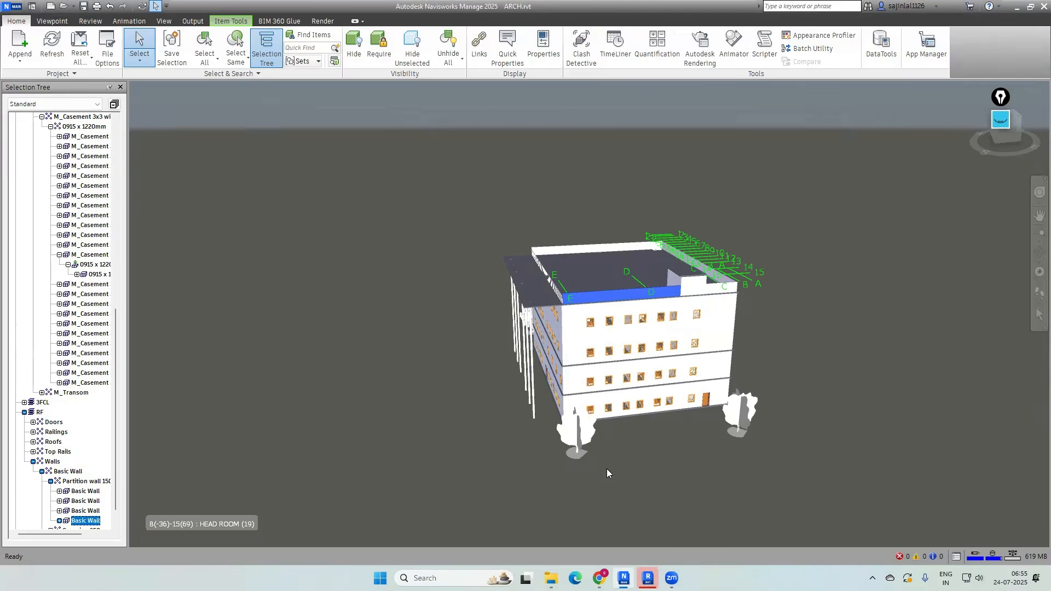
click(709, 403)
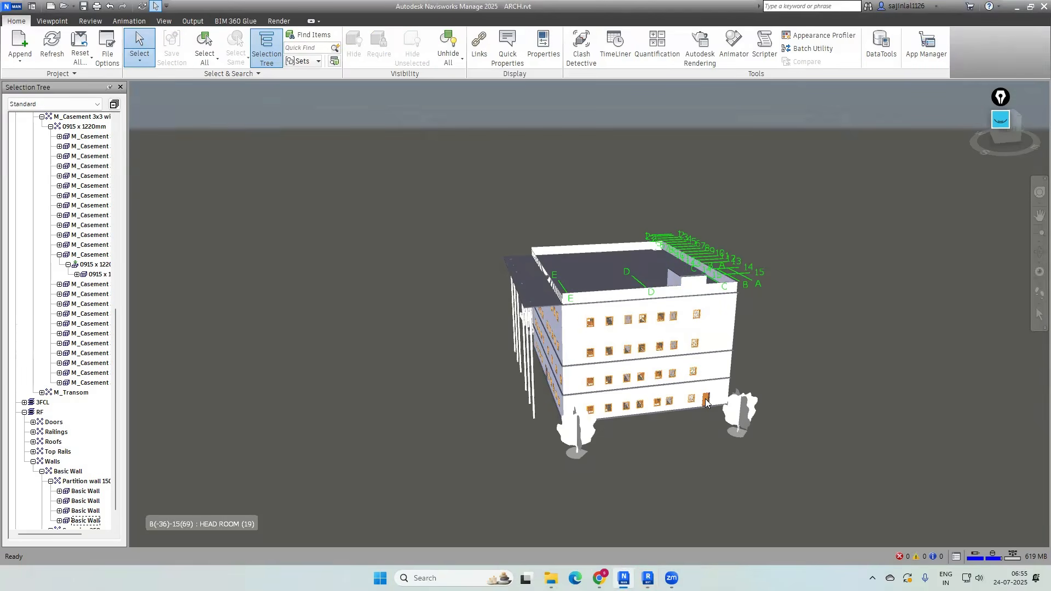
right_click(708, 399)
click(743, 170)
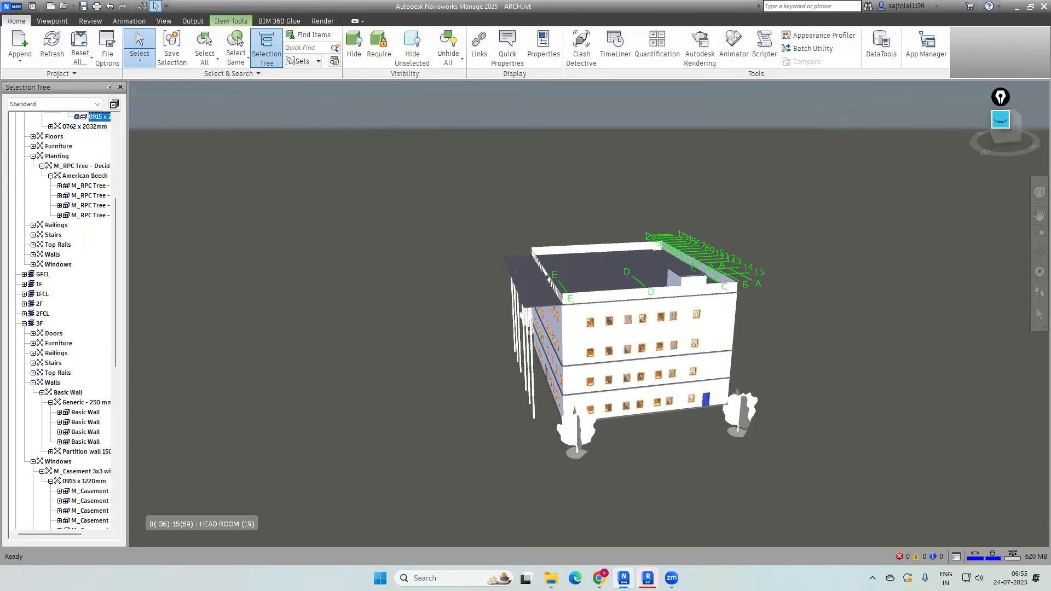
Switch to Revit to view the switched-back entrance door, deselect it, and return to Navisworks
click(648, 578)
scroll(537, 324, up, 5)
scroll(560, 370, down, 4)
scroll(560, 370, down, 2)
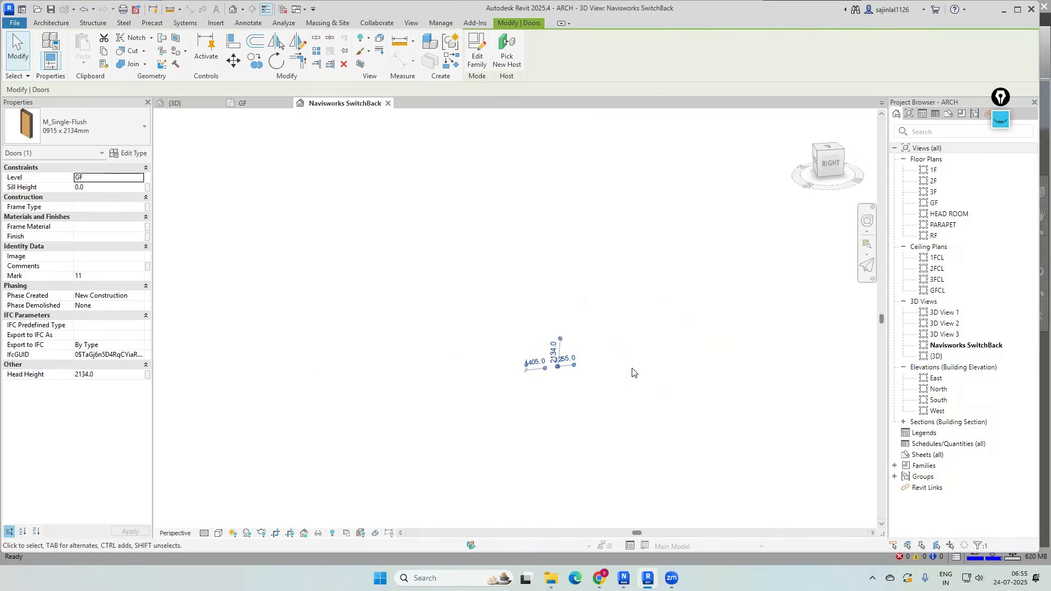
click(579, 366)
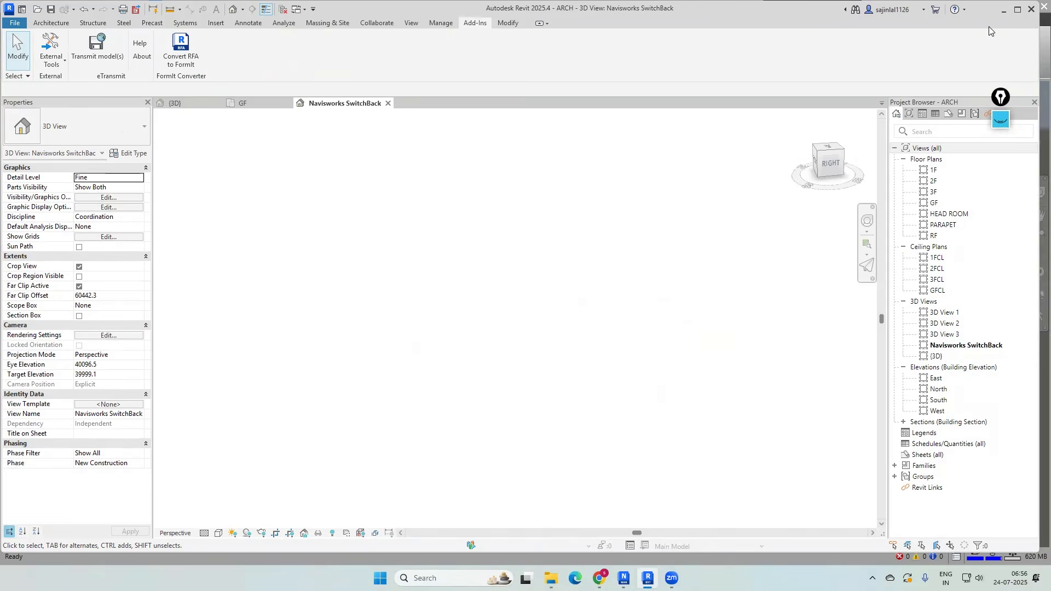
click(623, 579)
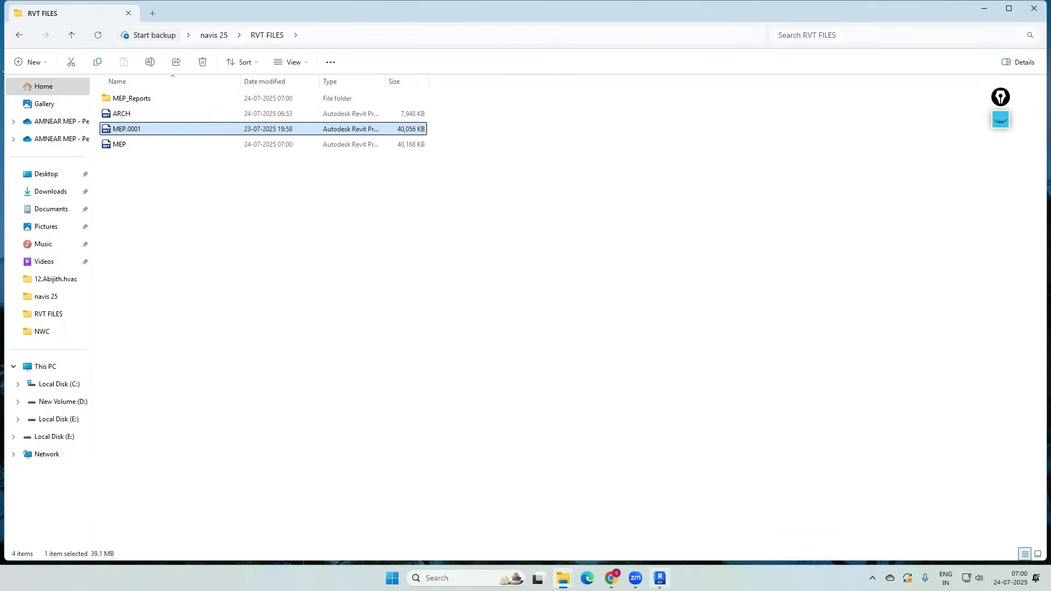
Open the ARCH project from the RVT FILES folder in Revit, check its 2FCL ceiling plan and return to the {3D} view
click(660, 578)
key(super+Down)
double_click(134, 116)
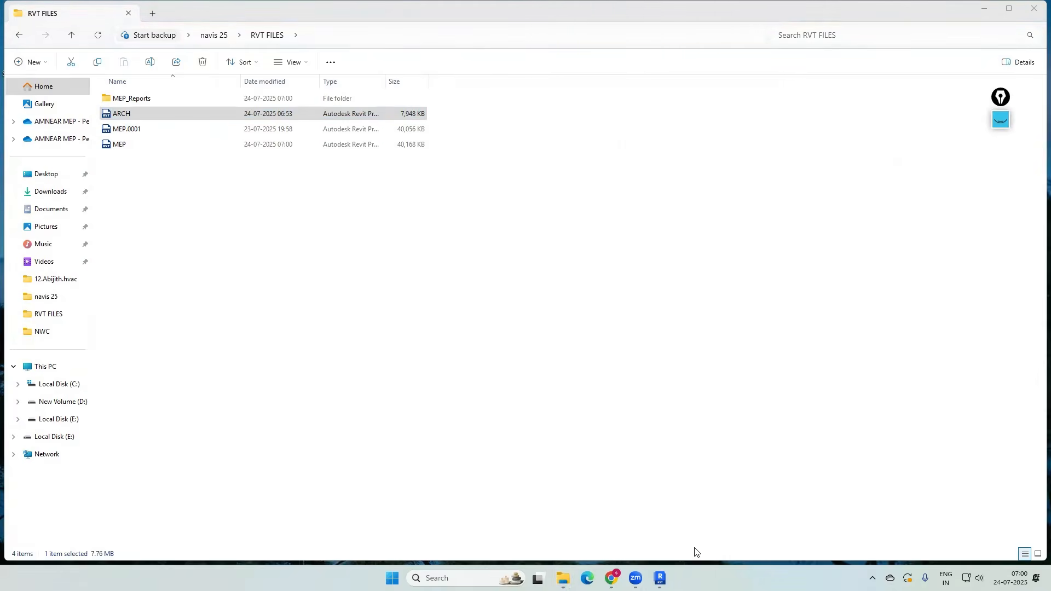
click(660, 579)
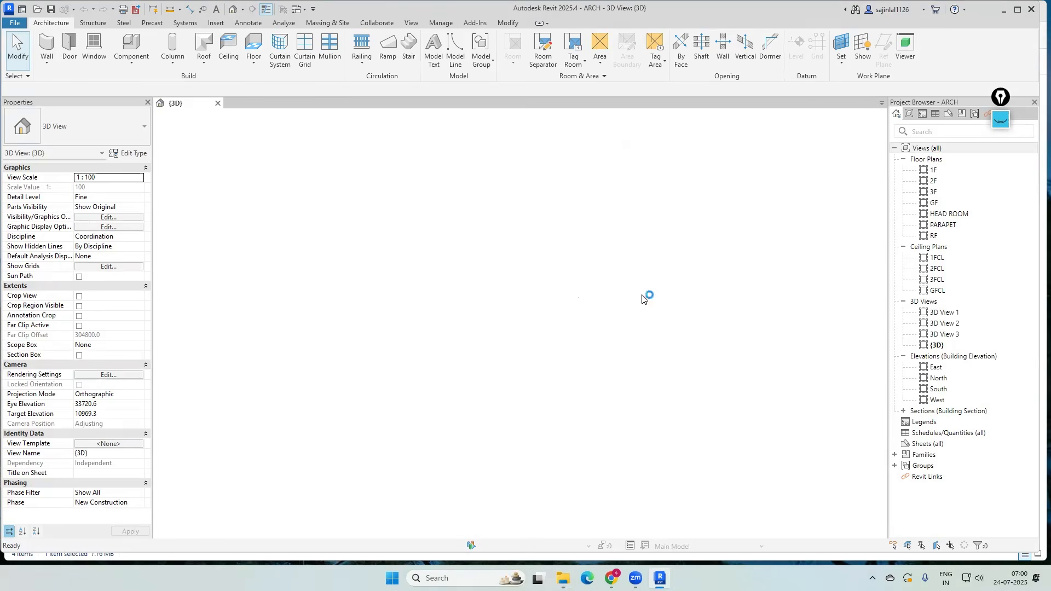
double_click(940, 269)
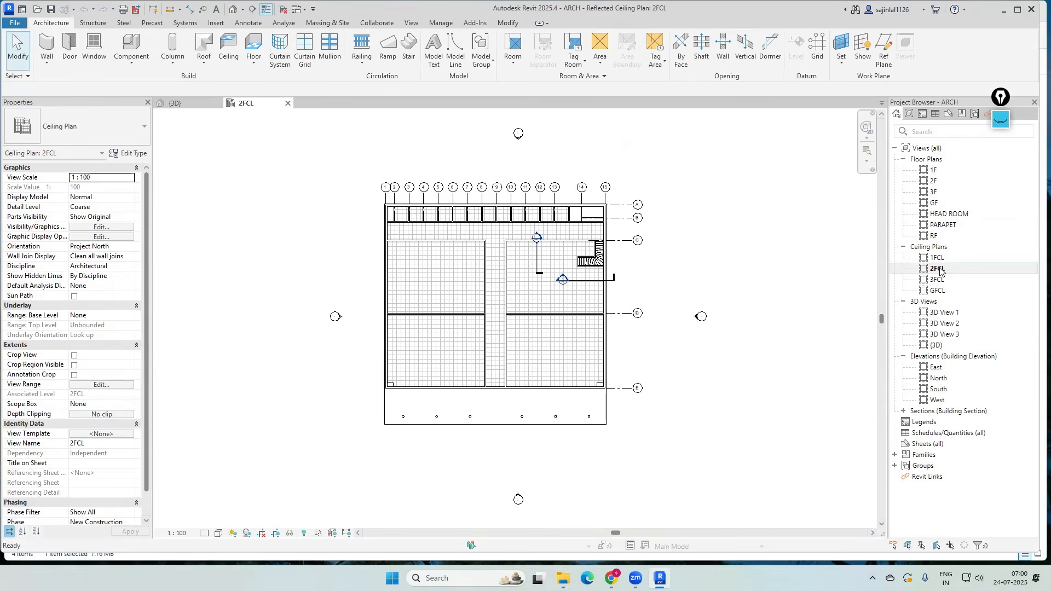
key(ctrl+Tab)
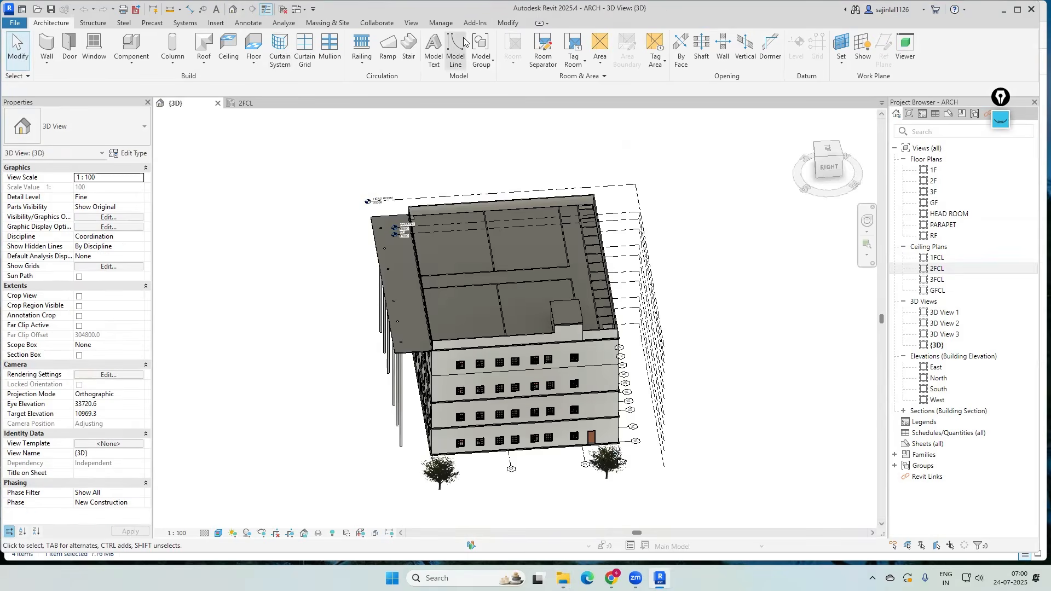
Export the ARCH 3D view with the Navisworks 2025 exporter as ARCH nwc in the NWC folder, replacing the existing file
click(475, 23)
click(43, 68)
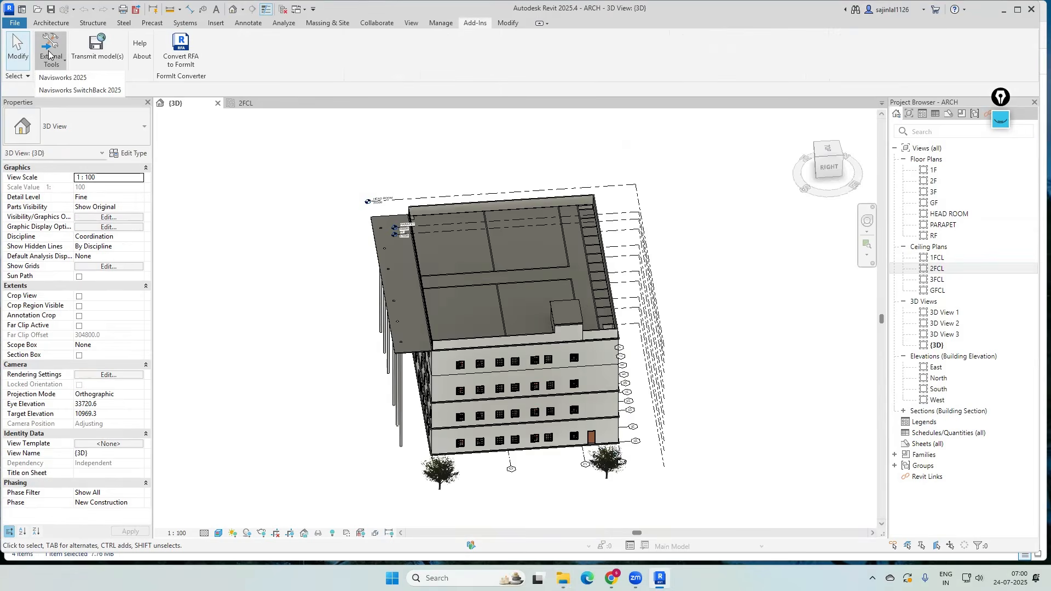
click(75, 82)
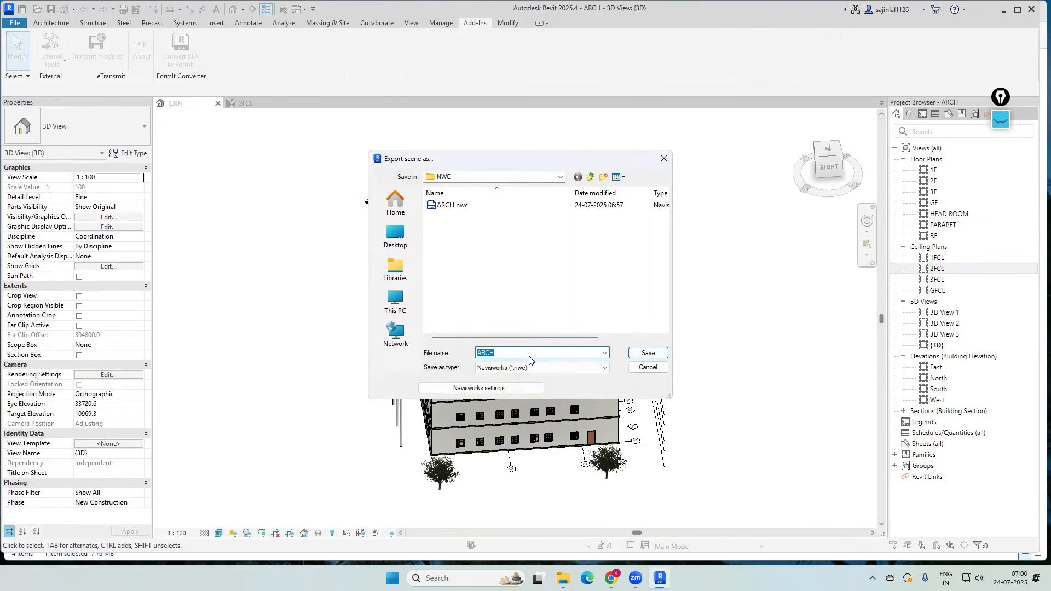
click(461, 213)
click(639, 355)
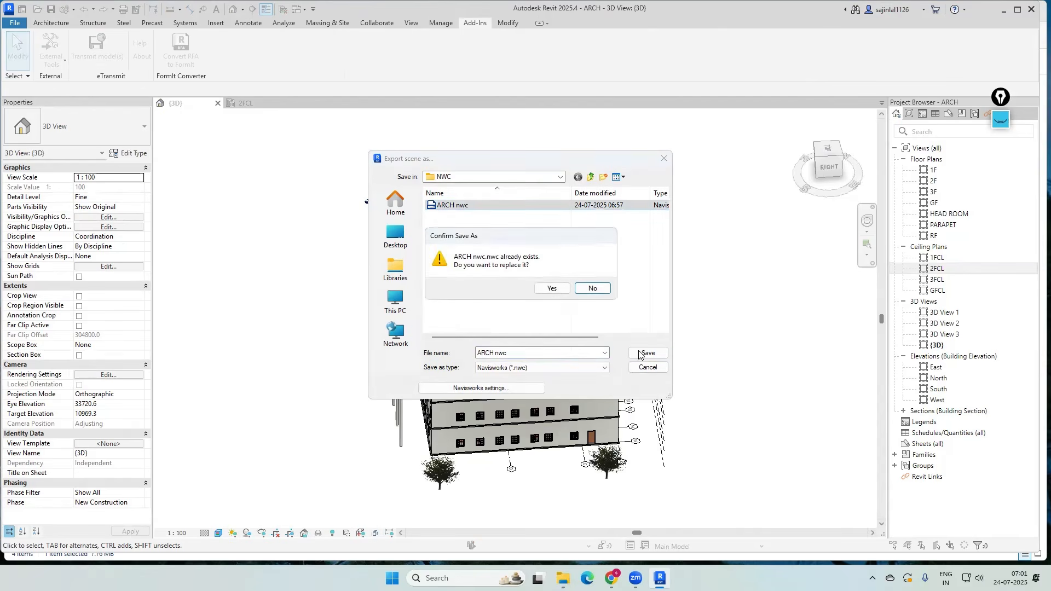
click(553, 288)
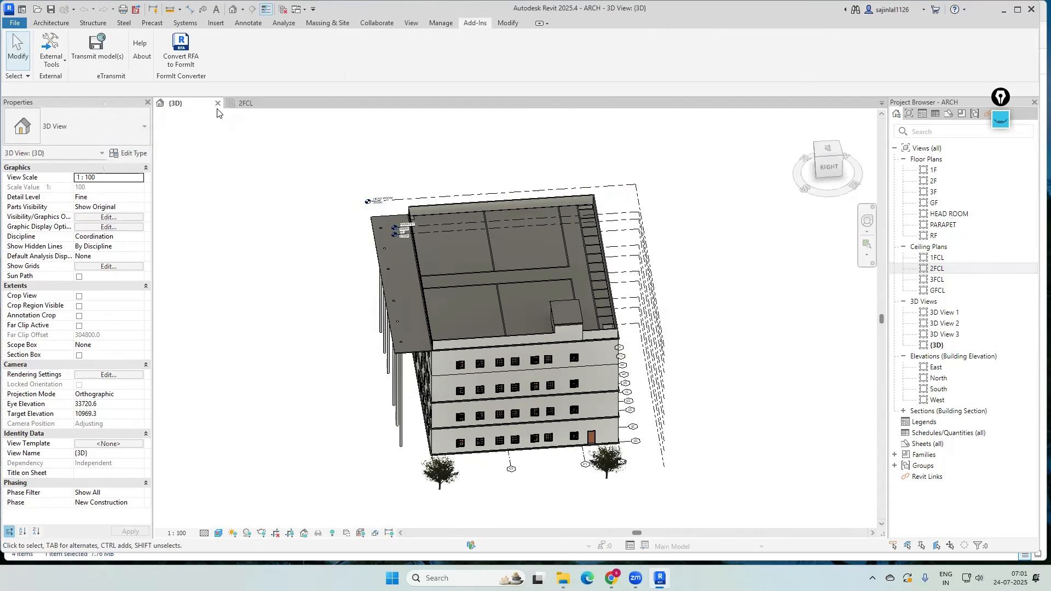
Close the ARCH project's open views and delete the MEP.0001 file from the RVT FILES folder
click(217, 103)
click(218, 103)
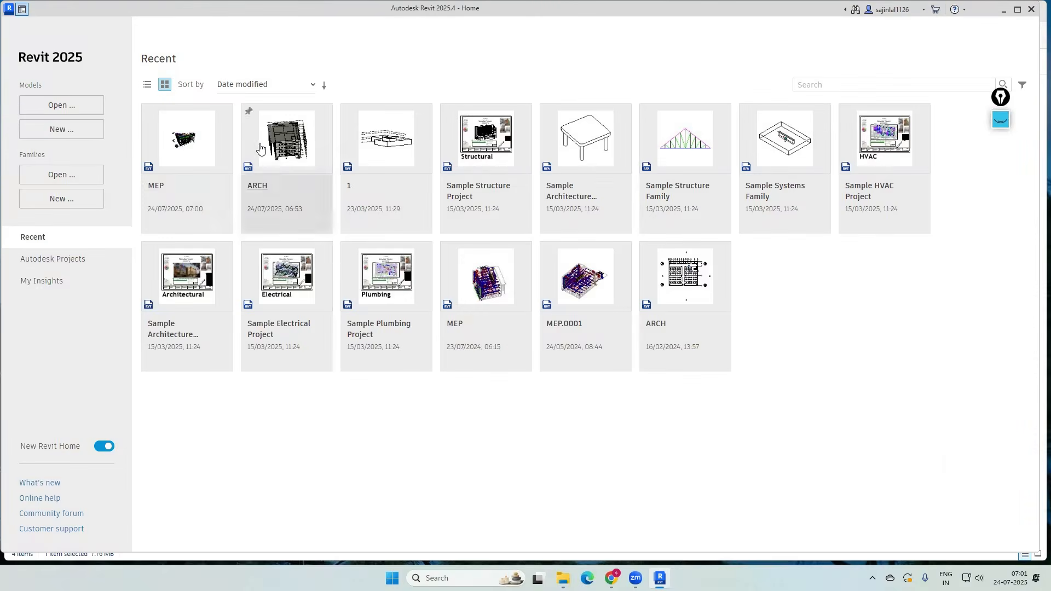
click(1004, 10)
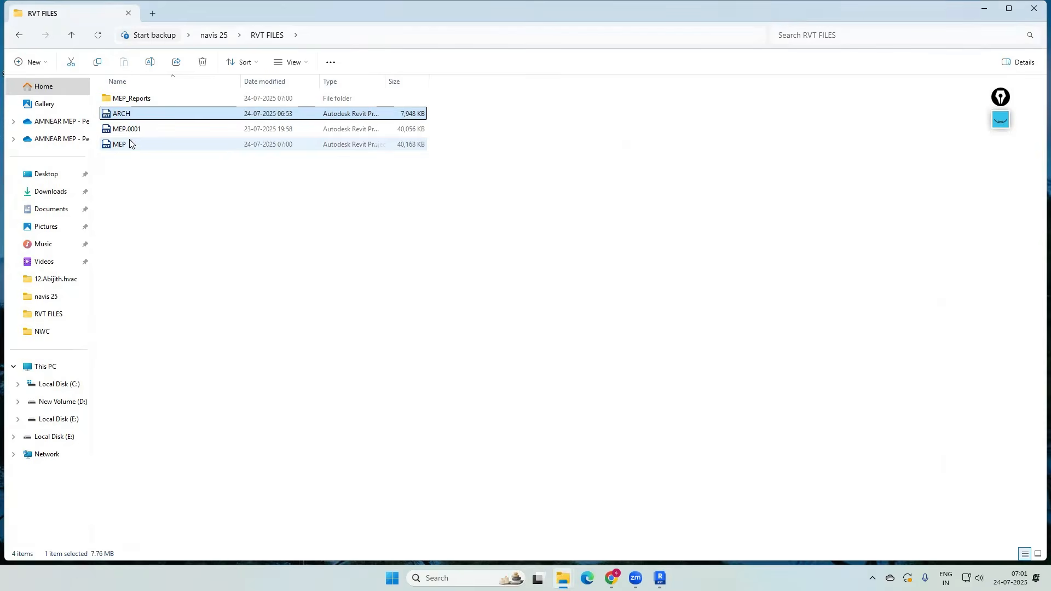
click(136, 131)
key(Delete)
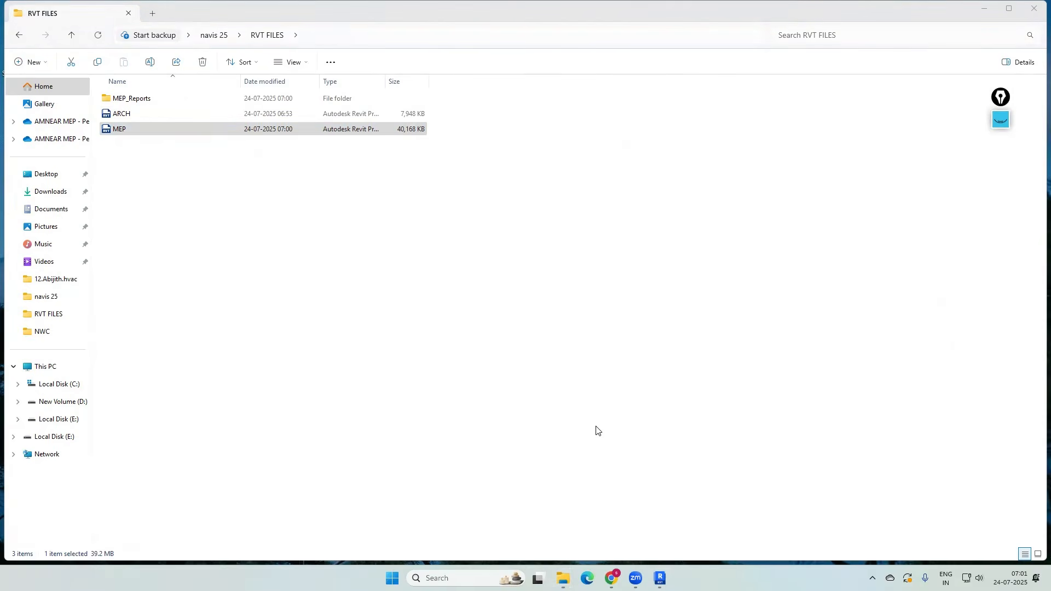
Open the MEP project in Revit and open its GFCL MEP ceiling plan from the Mechanical HVAC views
click(660, 578)
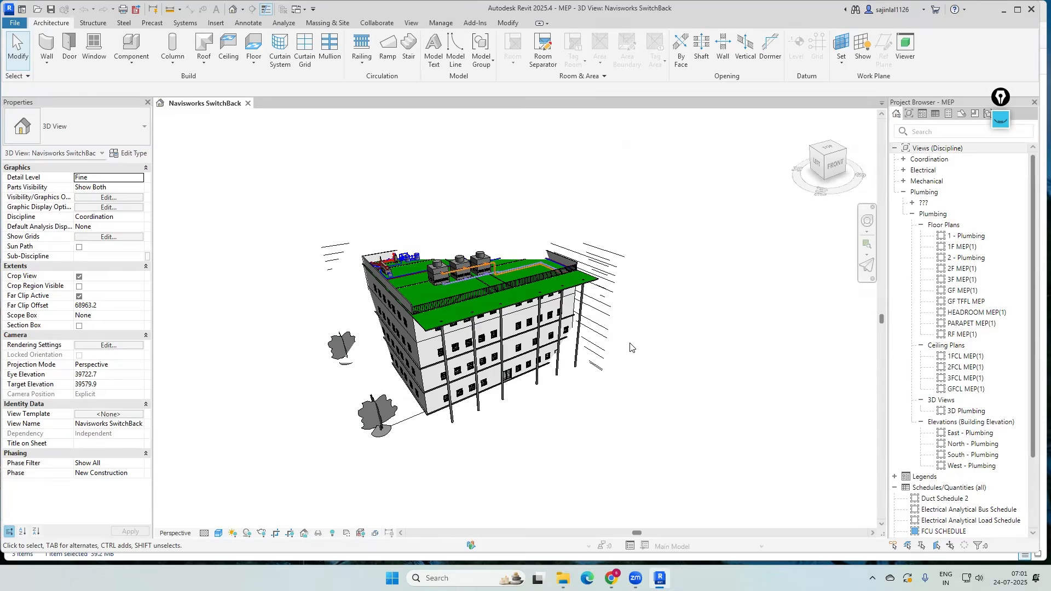
scroll(688, 300, down, 3)
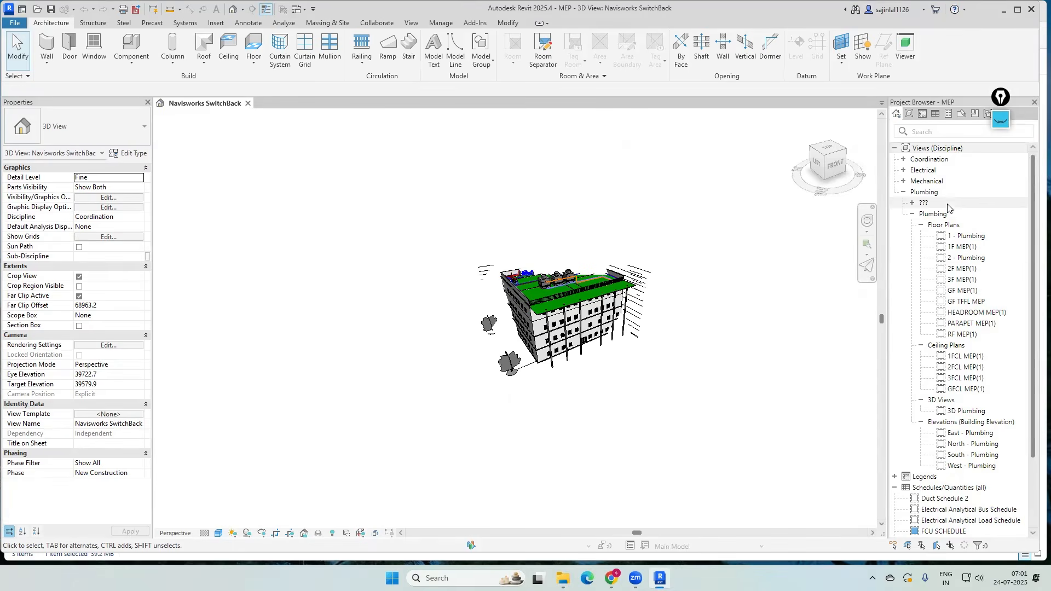
double_click(925, 192)
double_click(925, 181)
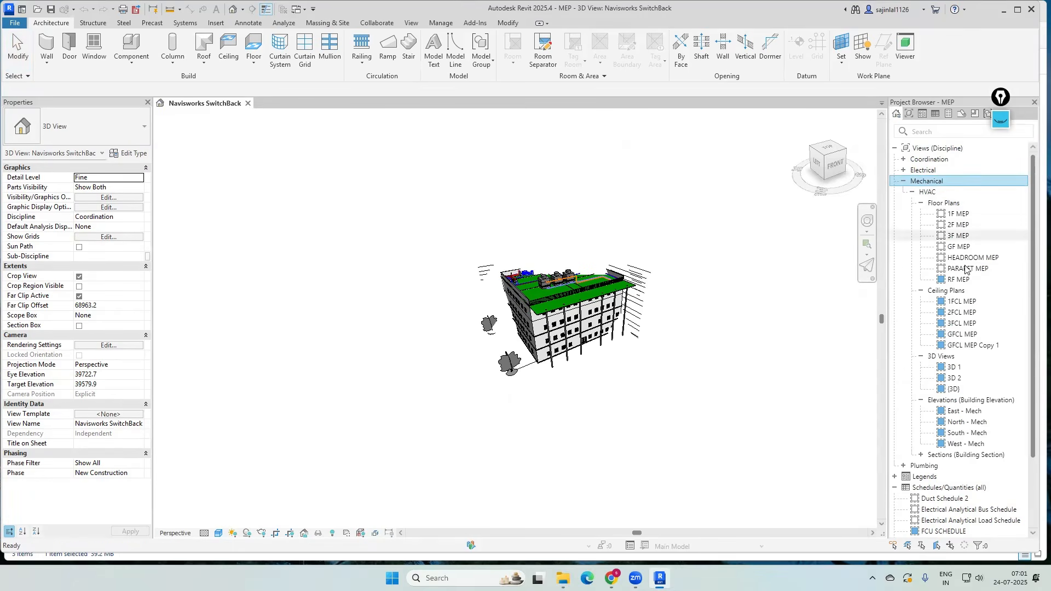
click(961, 335)
double_click(961, 335)
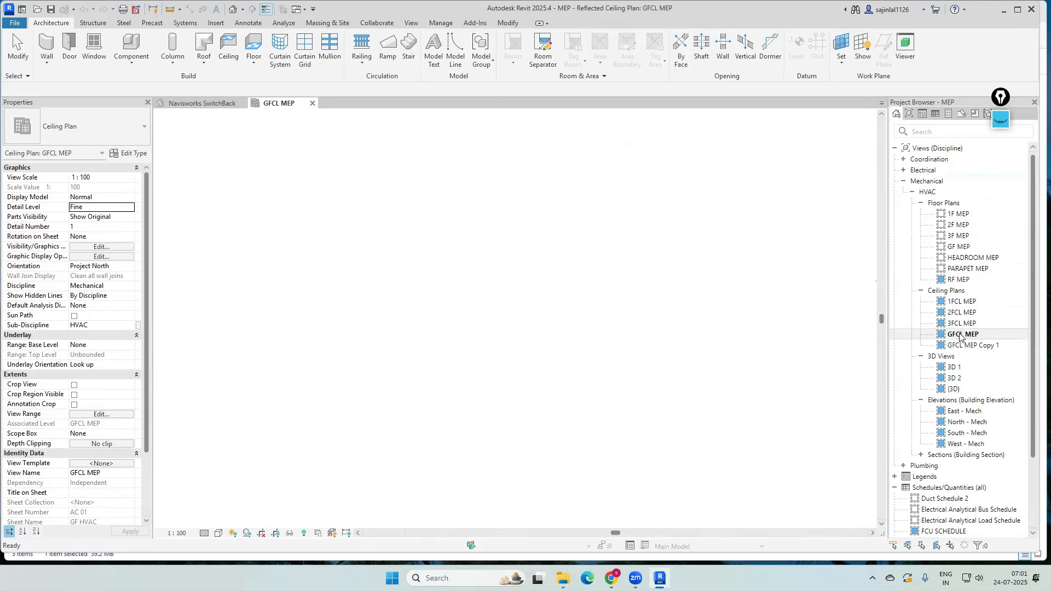
Open the MEP project's default 3D view and export it with the Navisworks 2025 exporter as MEP nwc in the NWC folder
click(231, 9)
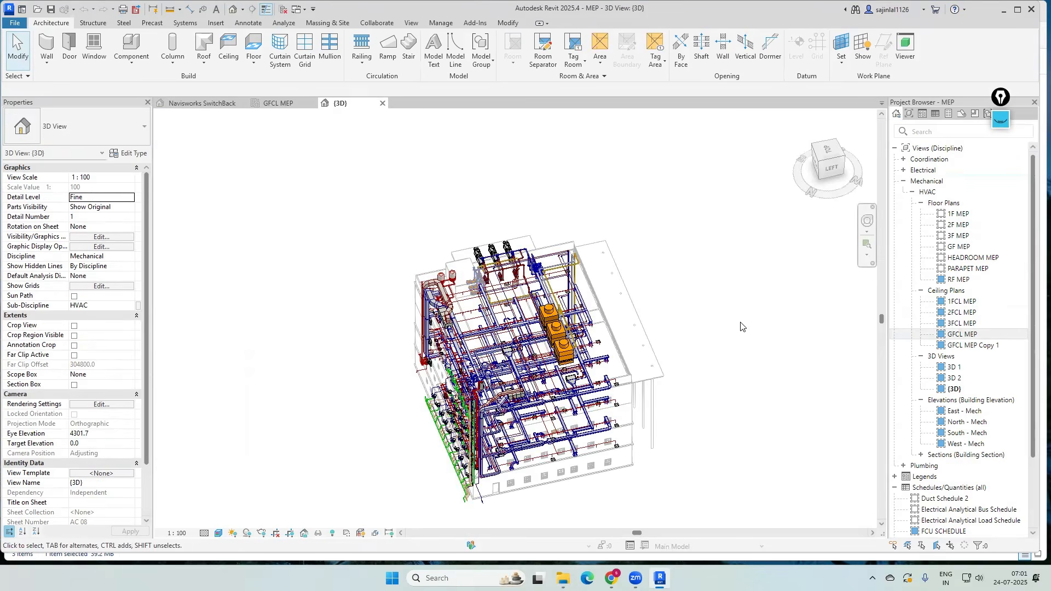
shift+middle_drag(700, 307, 524, 293)
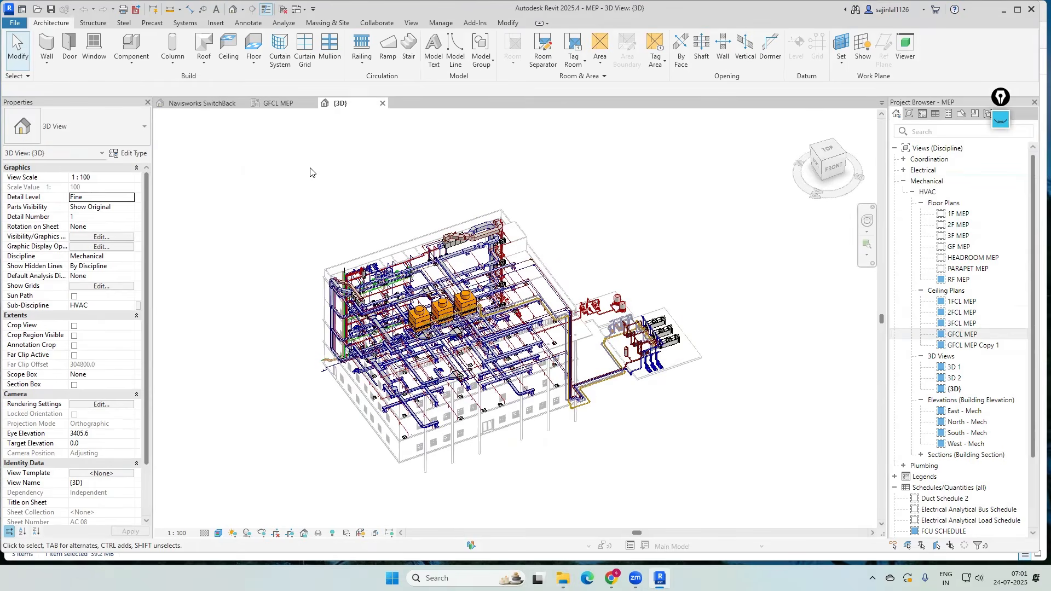
click(473, 25)
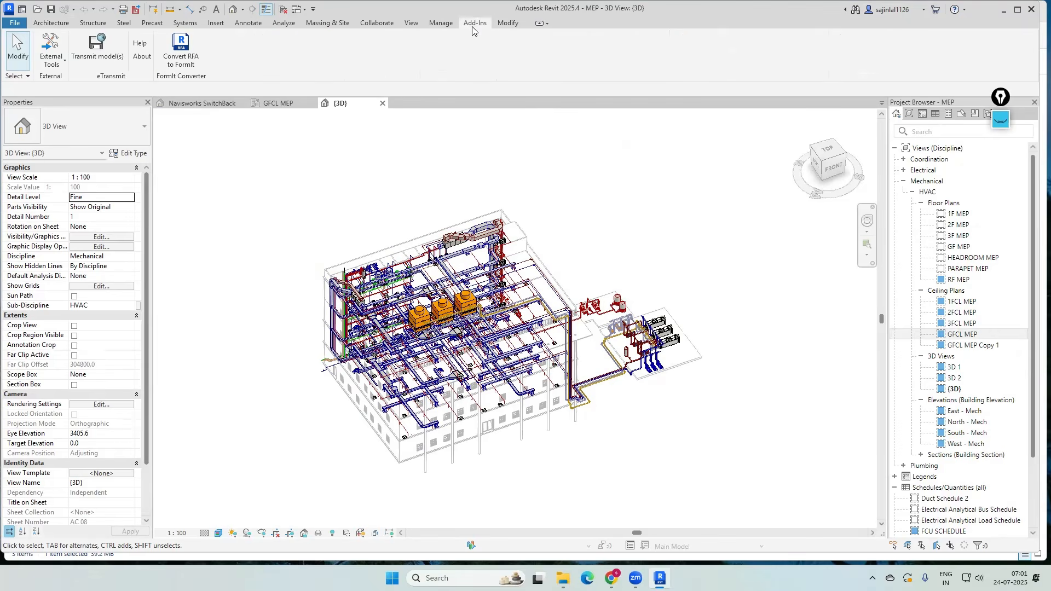
click(51, 60)
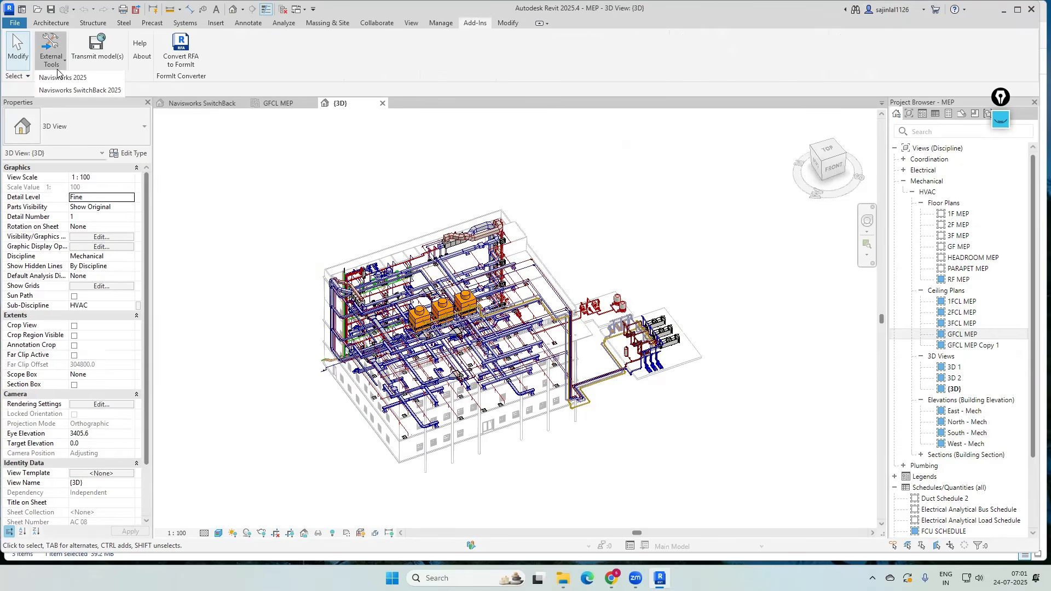
click(58, 78)
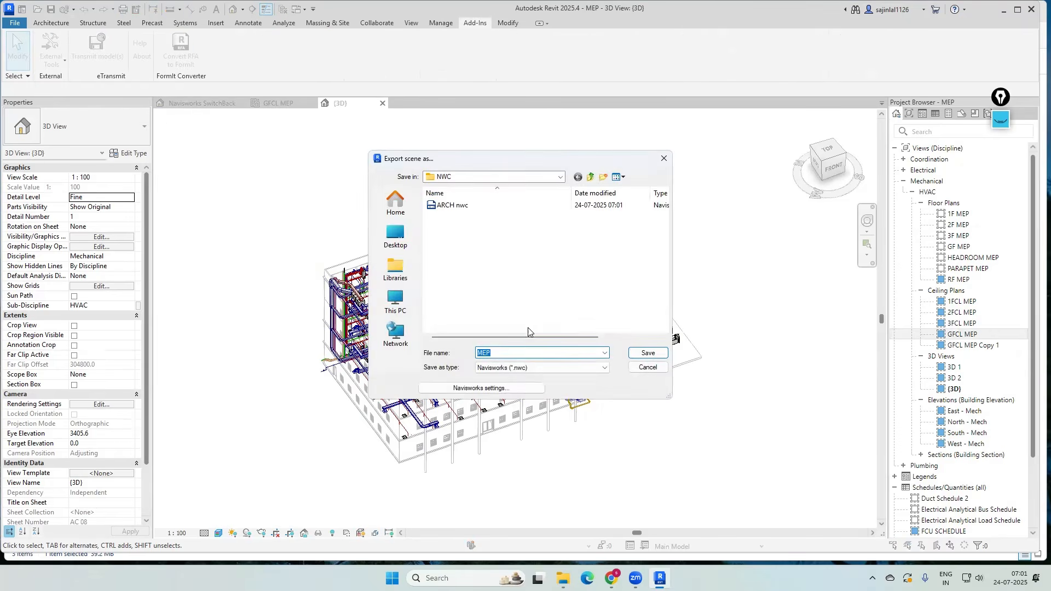
click(498, 353)
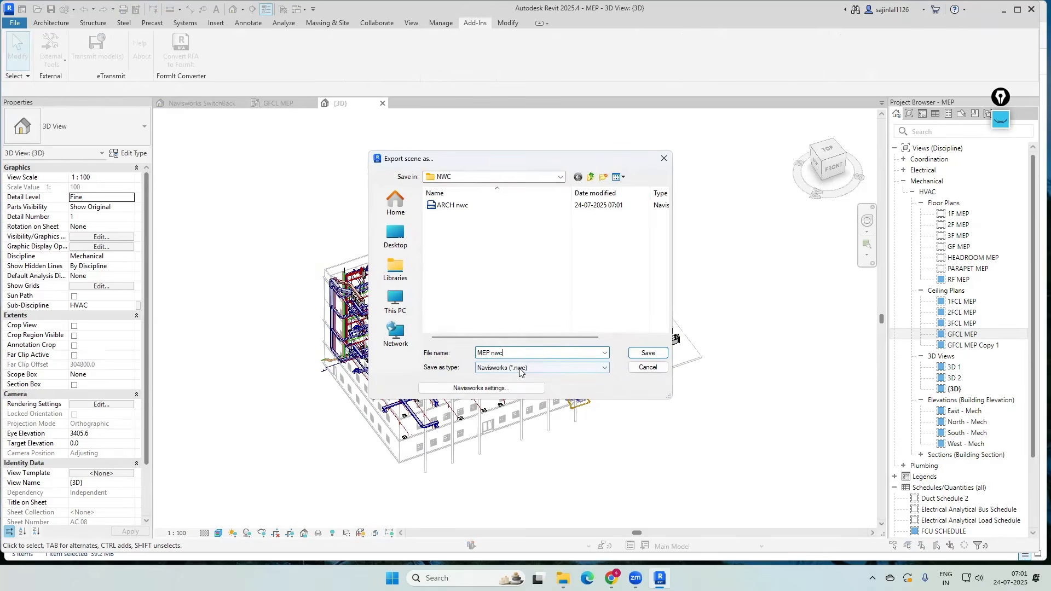
click(649, 353)
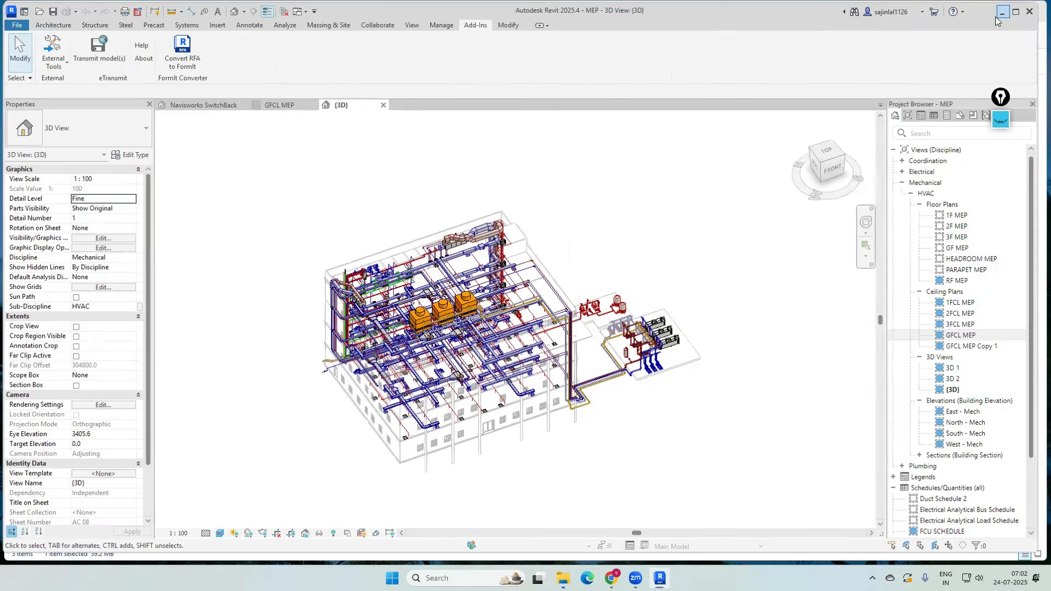
Switch to Navisworks Manage and open the ARCH nwc file from Desktop > navis 25 > NWC
click(1003, 12)
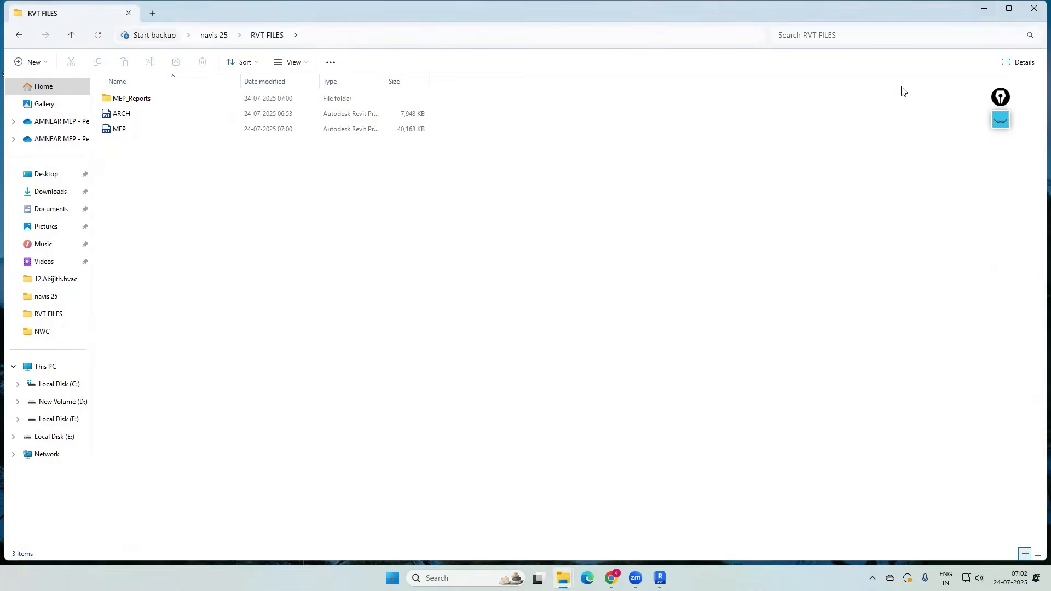
click(983, 12)
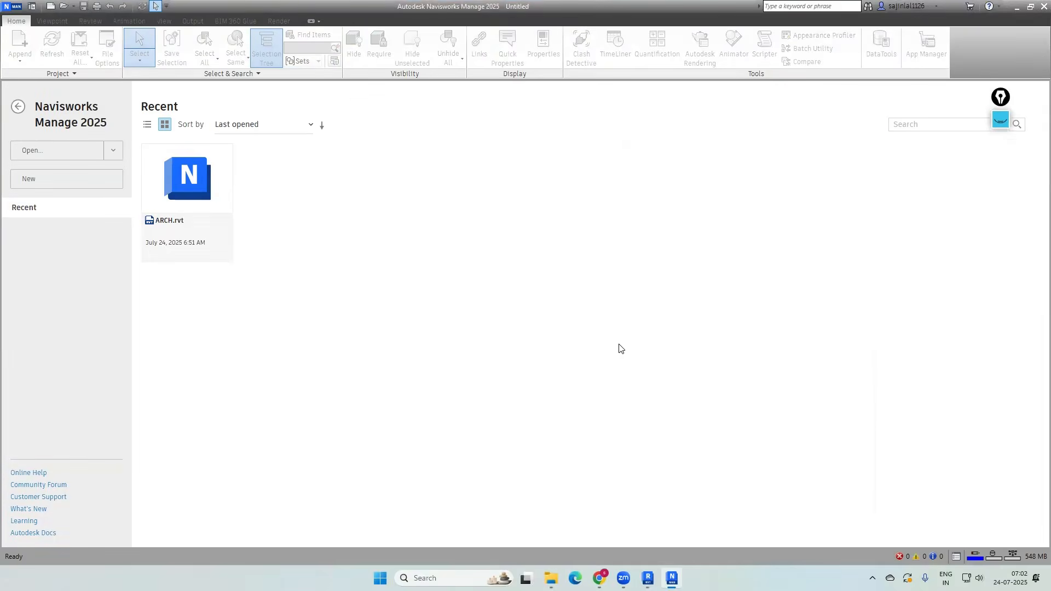
click(109, 155)
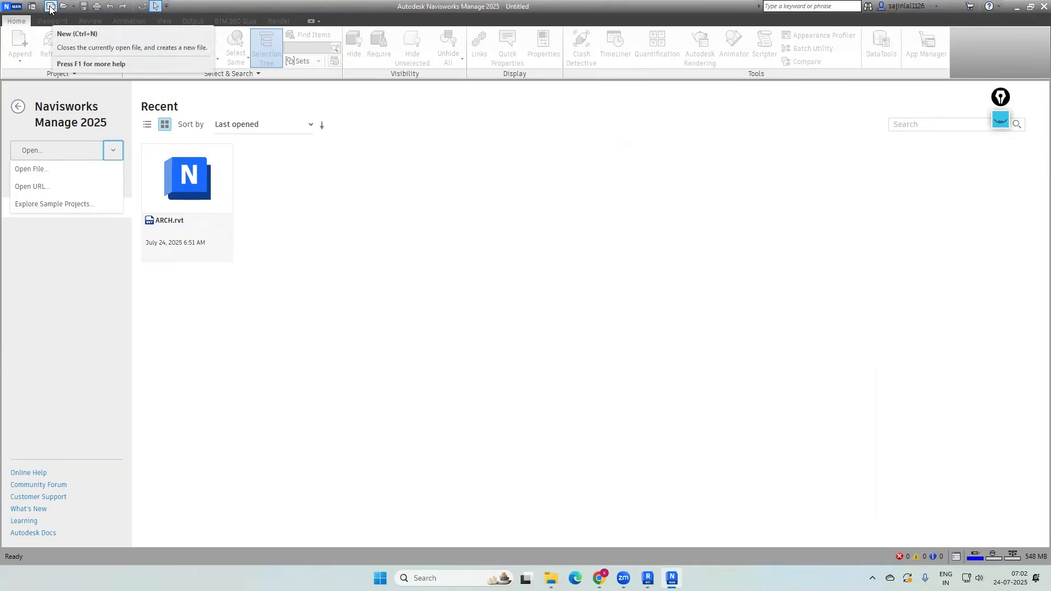
click(56, 170)
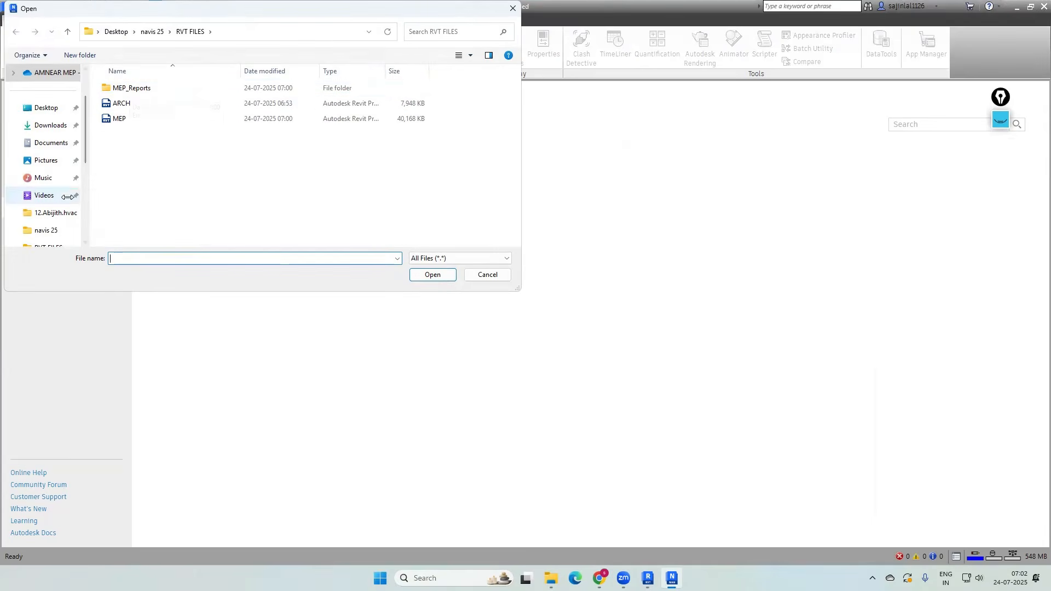
click(56, 113)
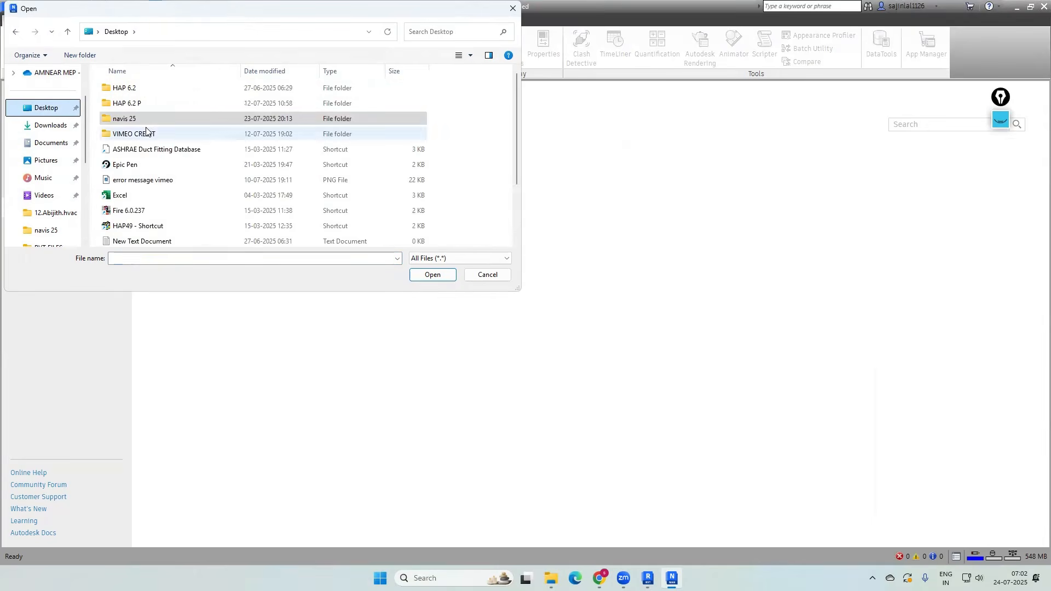
double_click(143, 117)
double_click(132, 93)
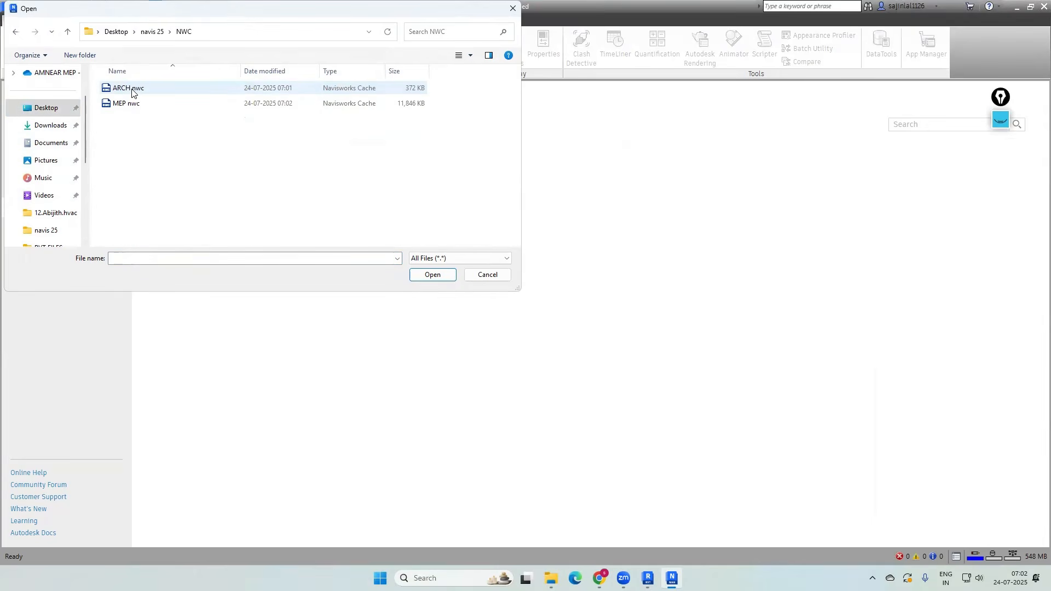
click(141, 91)
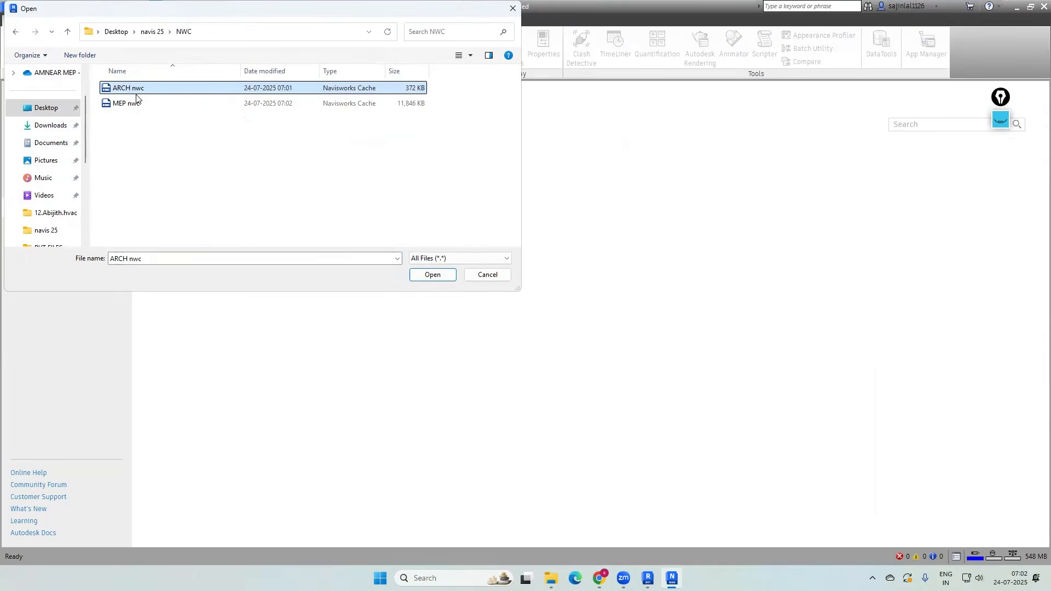
click(443, 276)
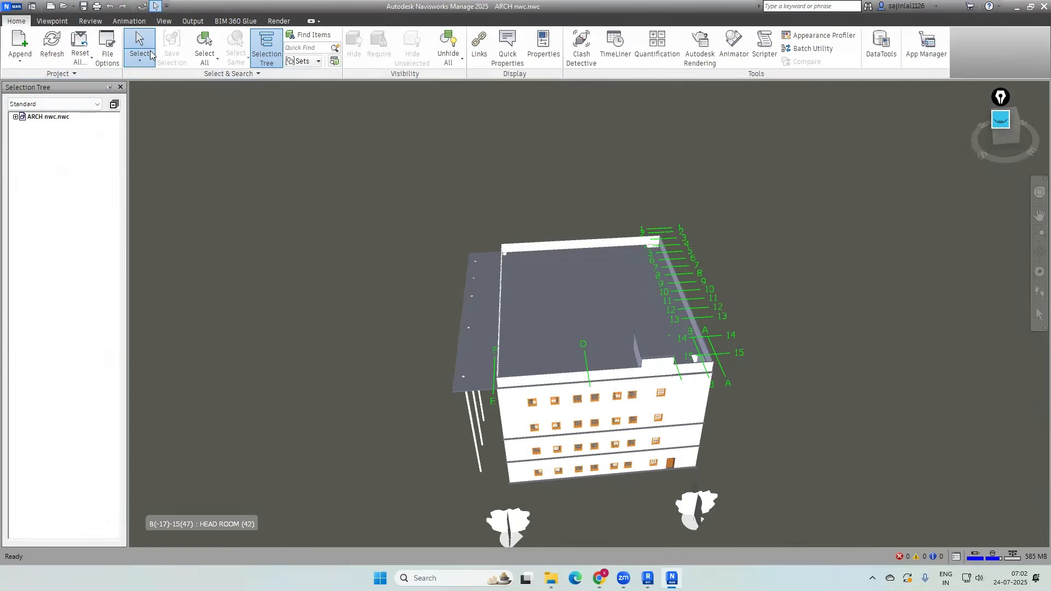
Toggle the Selection Tree off and on, and select the whole ARCH nwc.nwc model in it
click(267, 53)
click(266, 52)
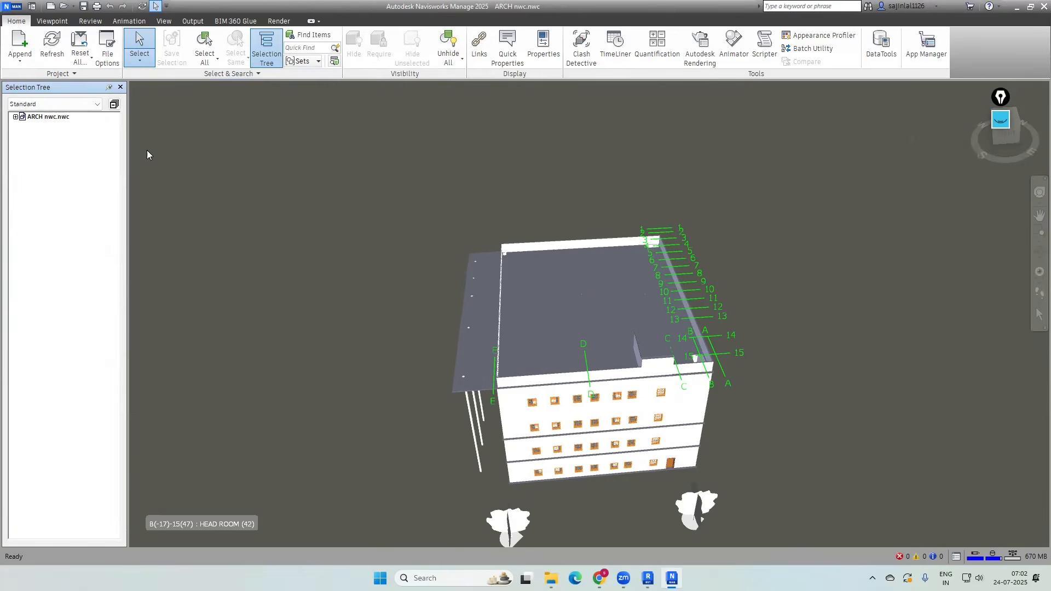
click(58, 119)
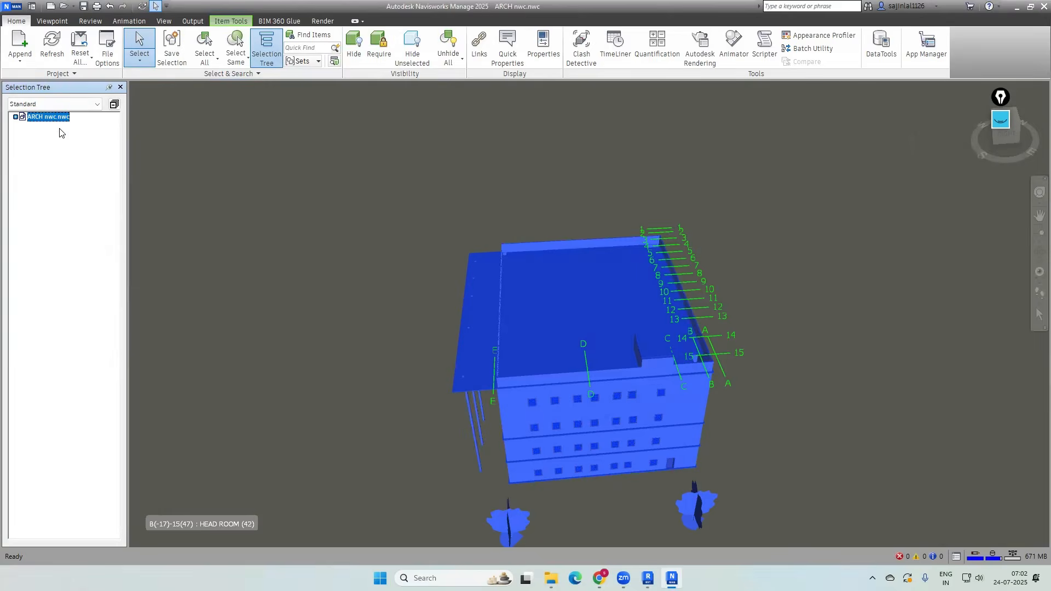
Clear the selection, reselect the whole ARCH nwc.nwc model in the Selection Tree, and clear it again
key(Escape)
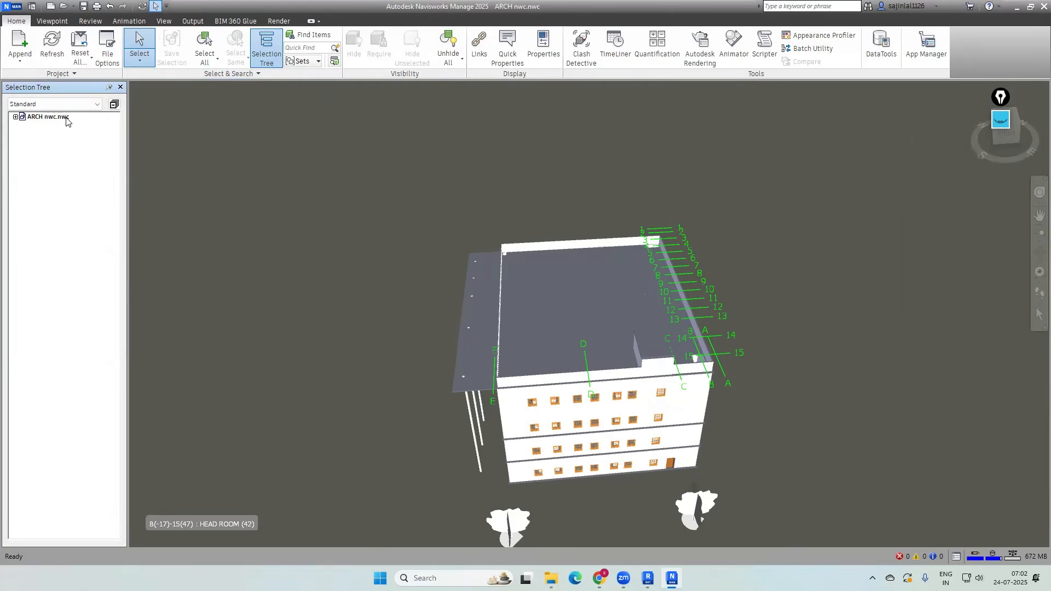
click(66, 118)
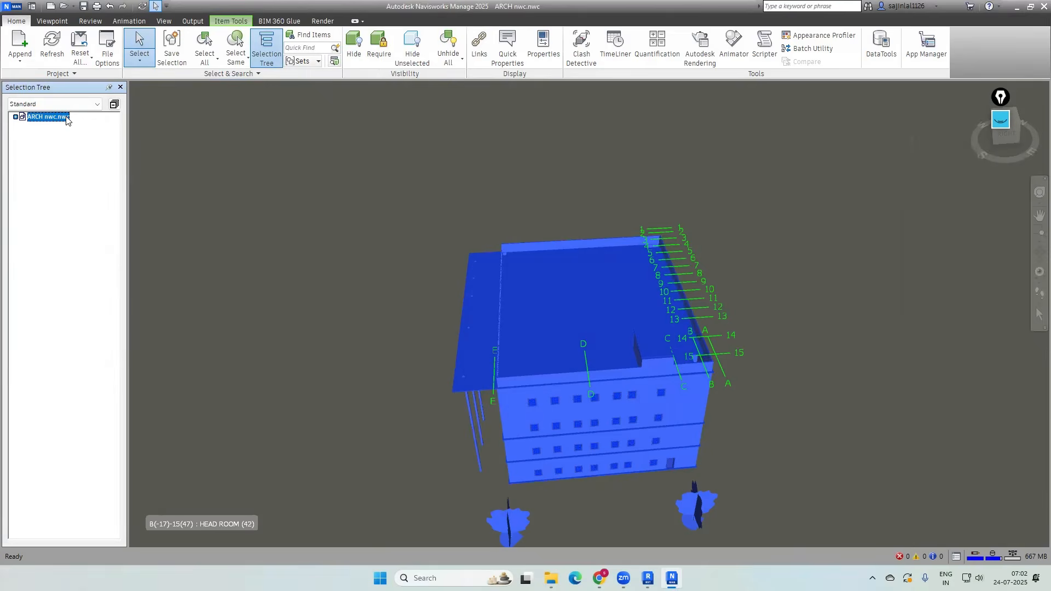
click(59, 137)
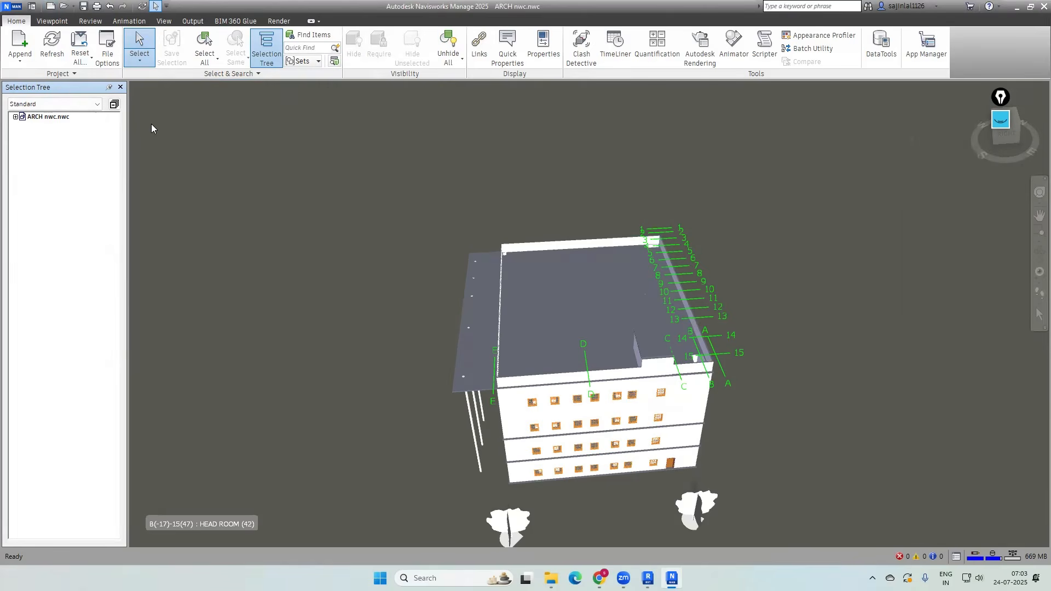
click(20, 57)
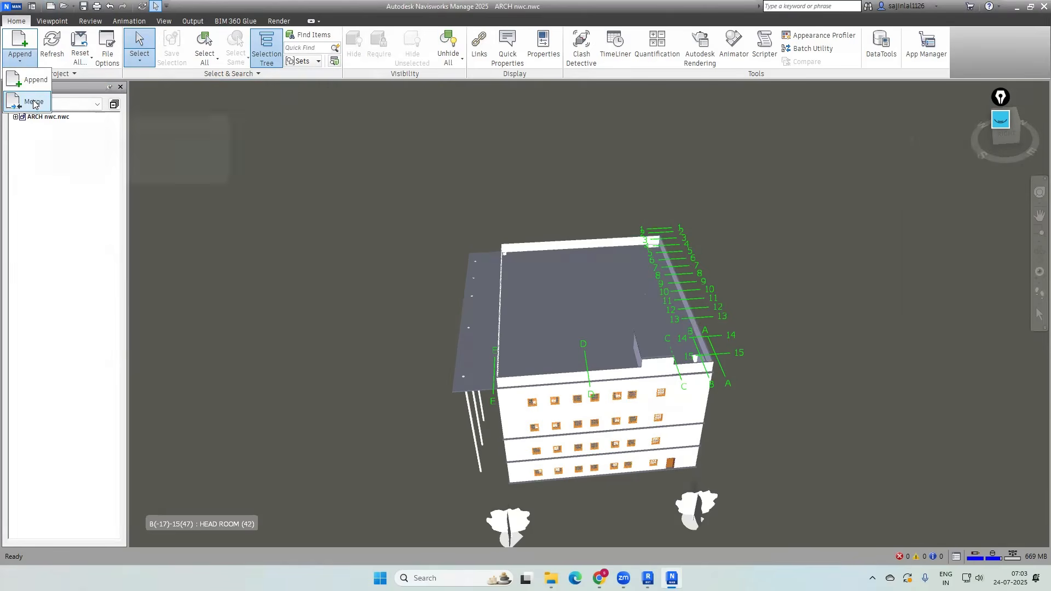
click(47, 199)
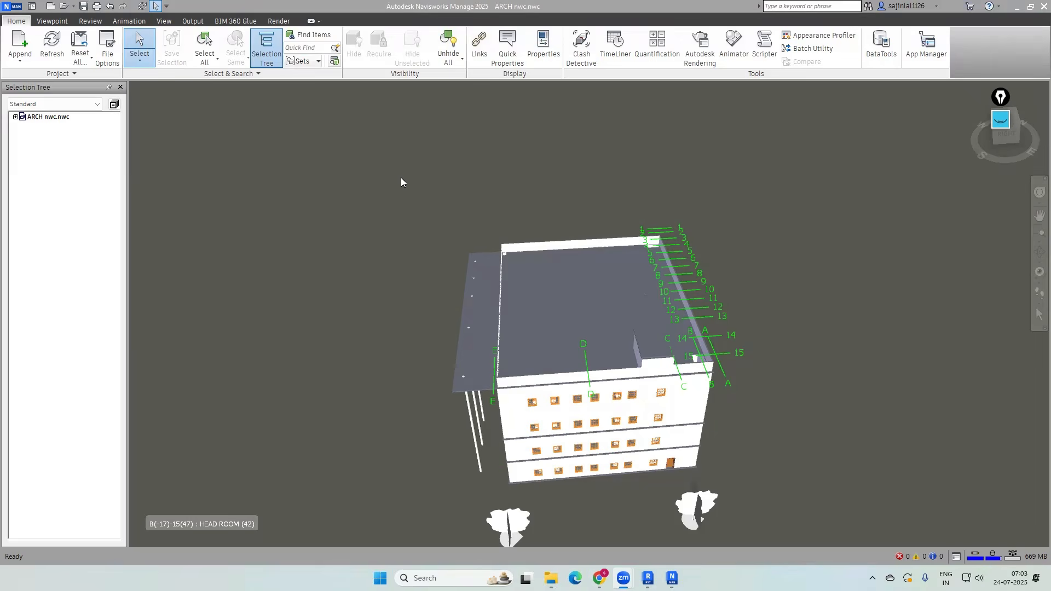
click(20, 57)
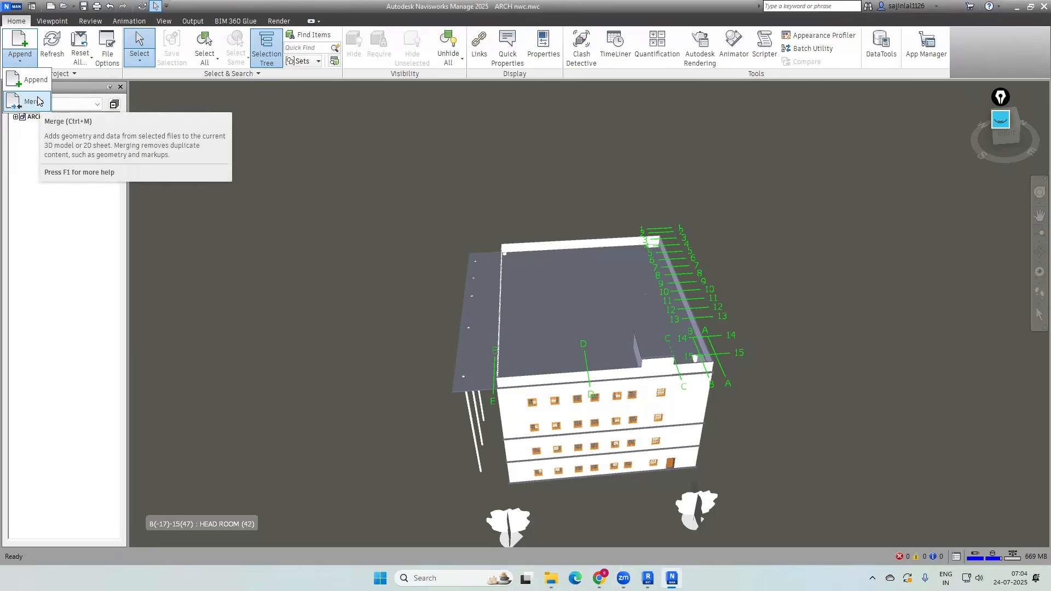
click(226, 149)
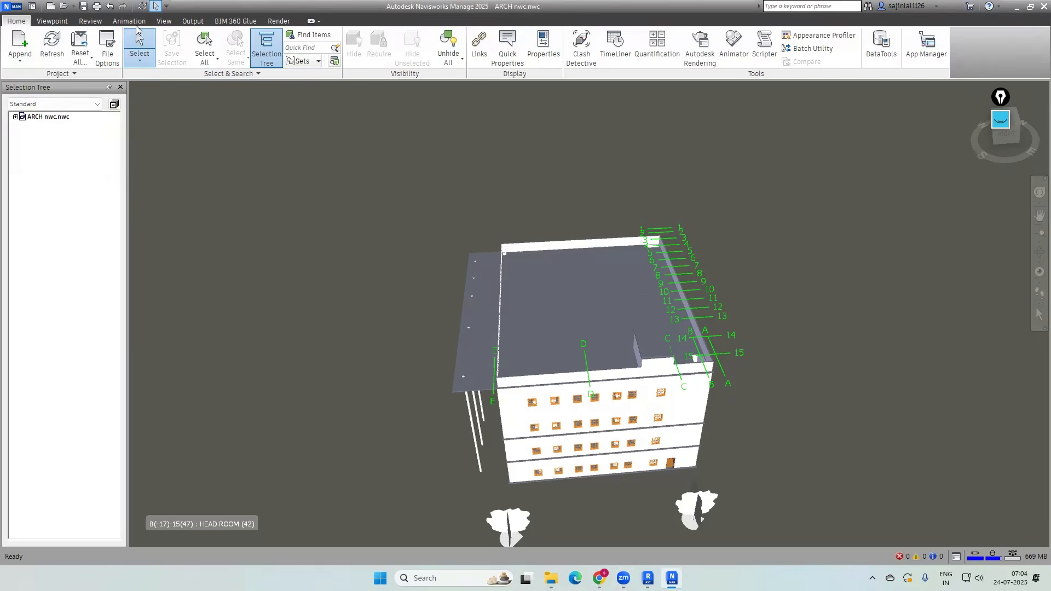
Open the MEP nwc file from Desktop > navis 25 > NWC in place of the ARCH model
click(74, 8)
click(75, 21)
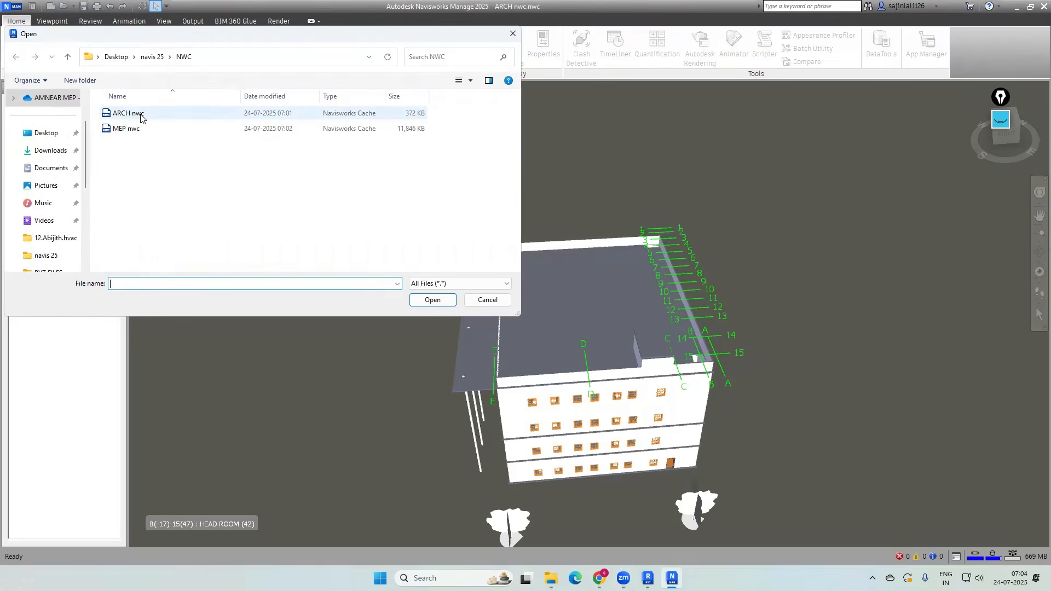
click(129, 129)
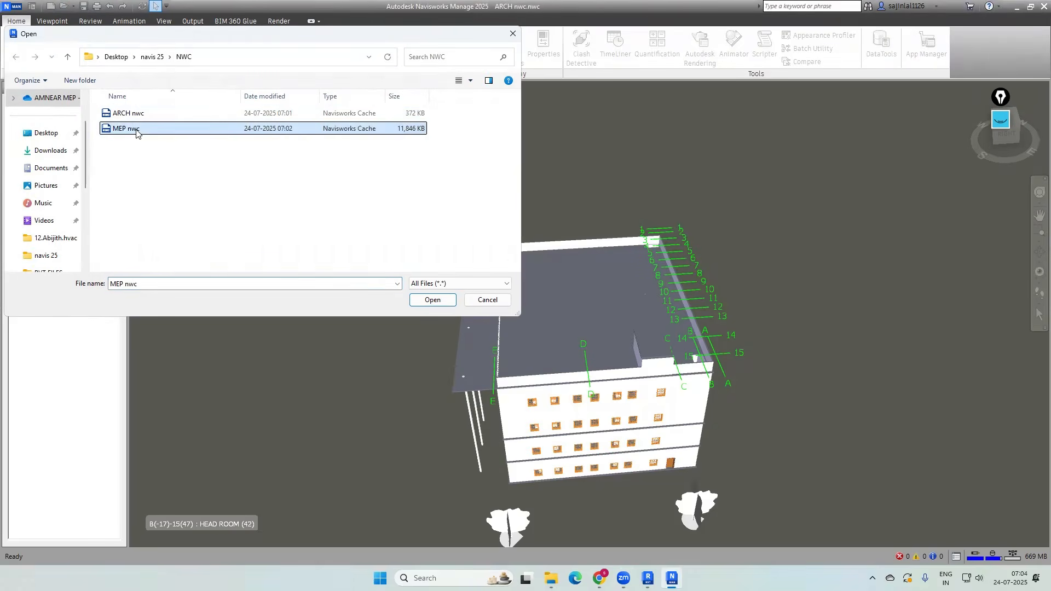
click(436, 303)
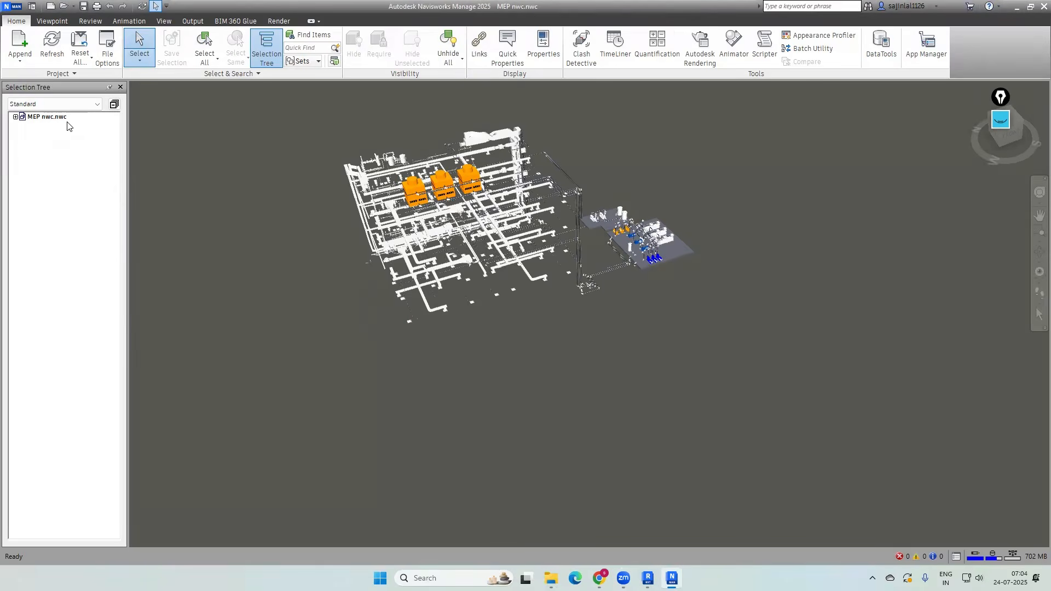
Append the ARCH nwc file from the NWC folder to the open MEP model
scroll(679, 309, up, 2)
scroll(679, 309, down, 1)
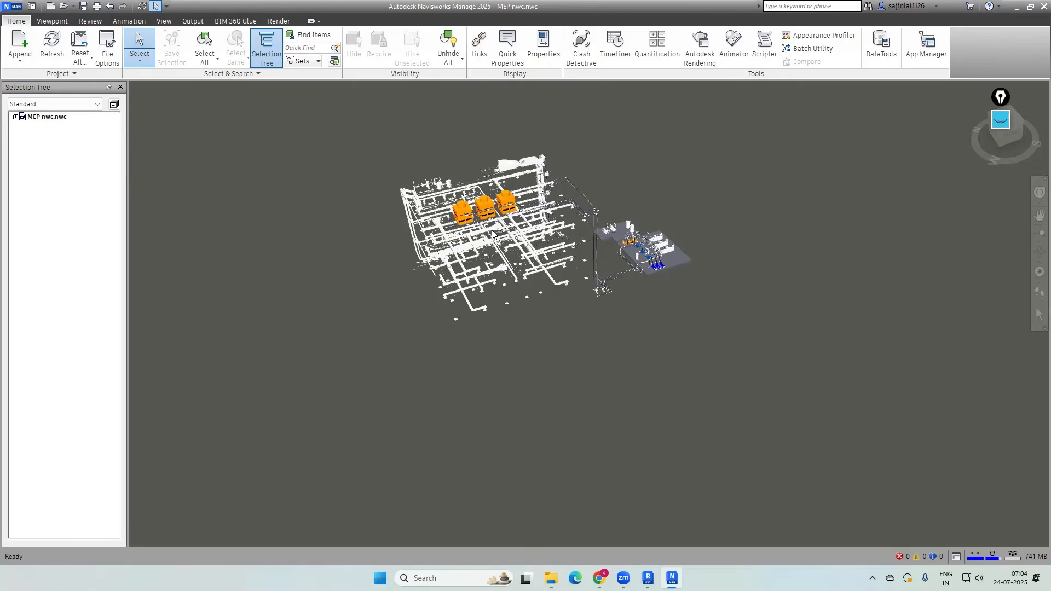
click(23, 63)
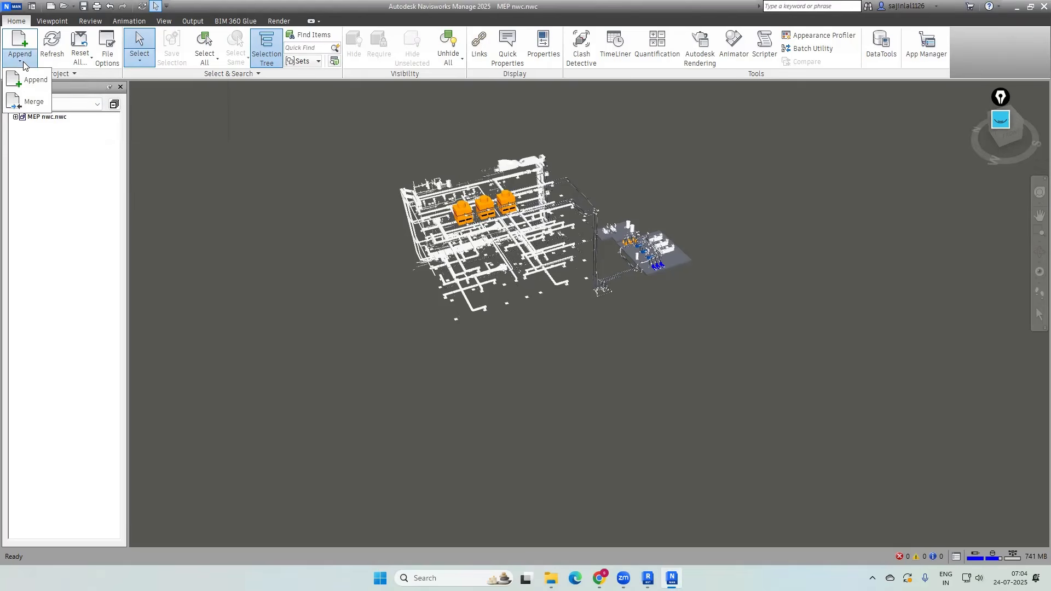
click(33, 80)
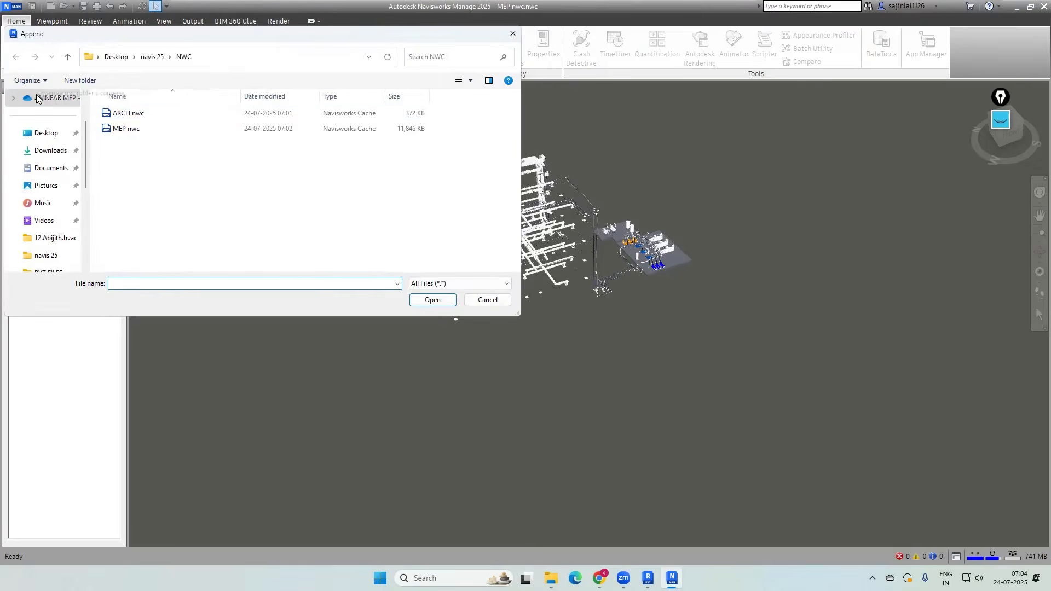
click(139, 113)
click(431, 300)
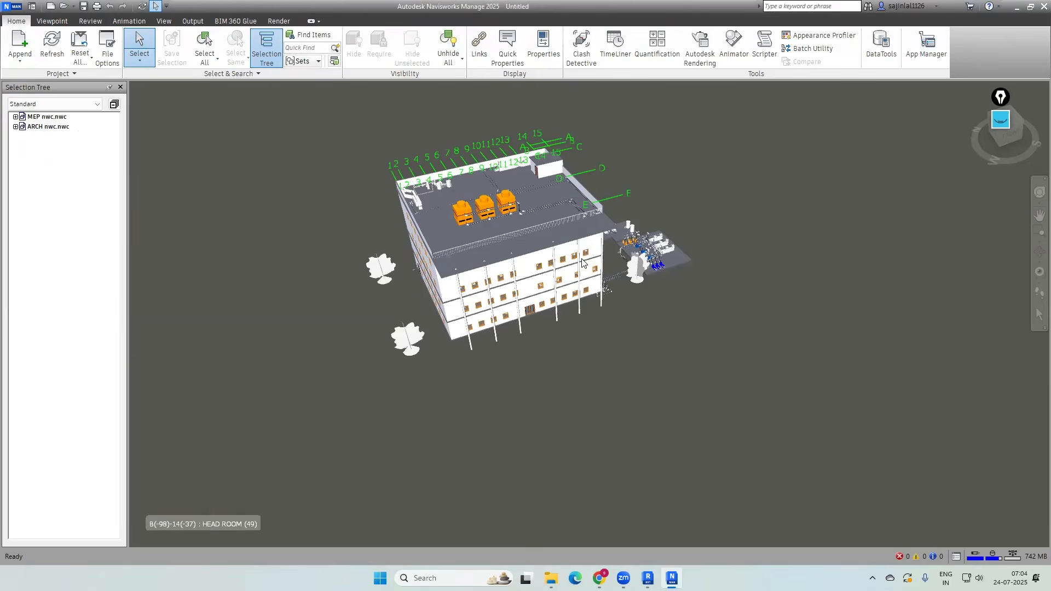
Switch to Revit and look through the project's shared coordinates commands, such as Acquire Coordinates and Publish Coordinates
click(648, 578)
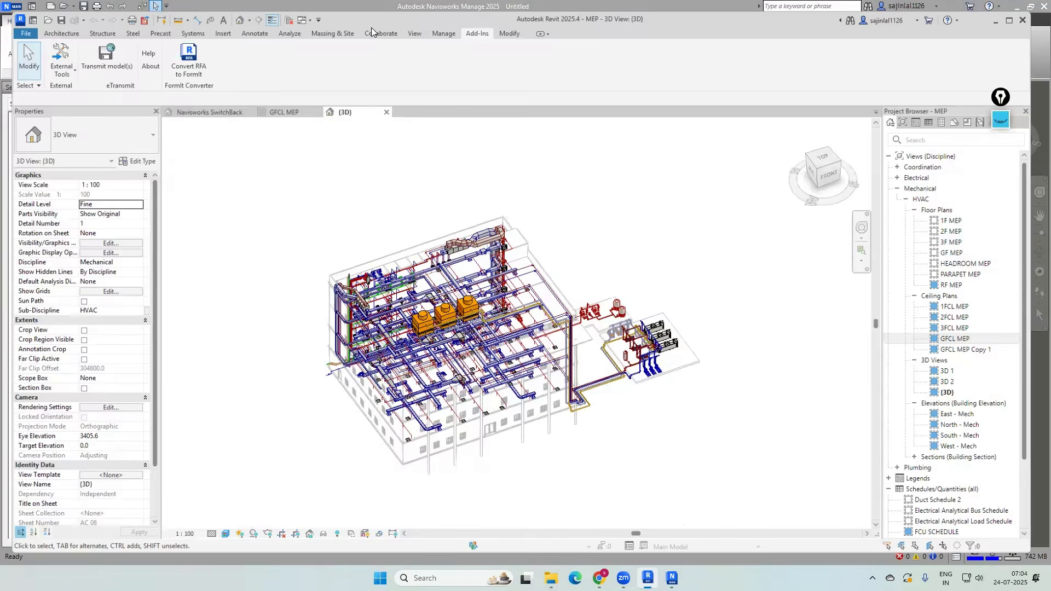
click(434, 25)
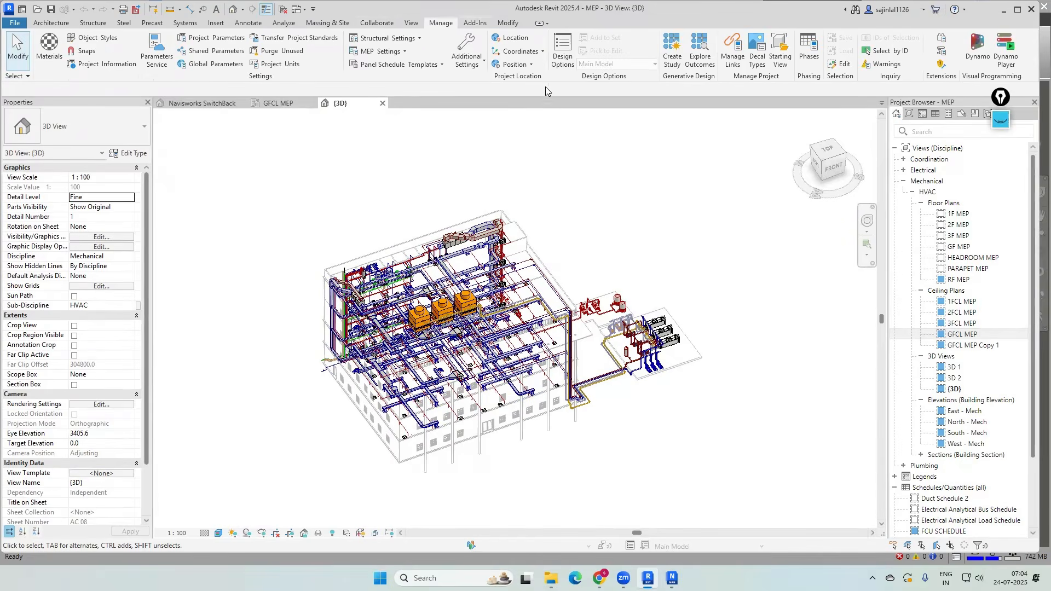
click(536, 52)
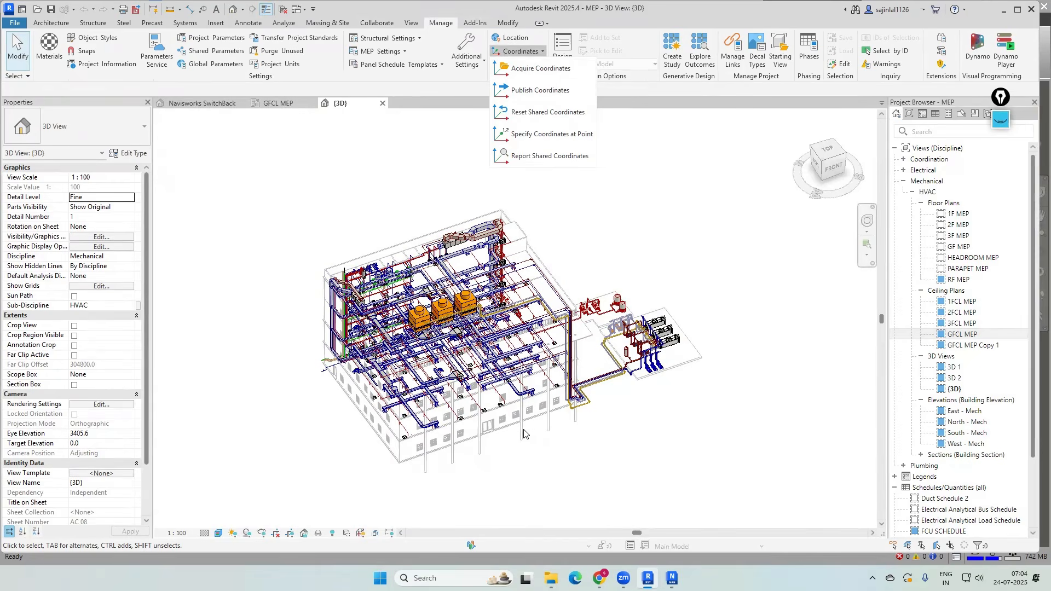
click(610, 254)
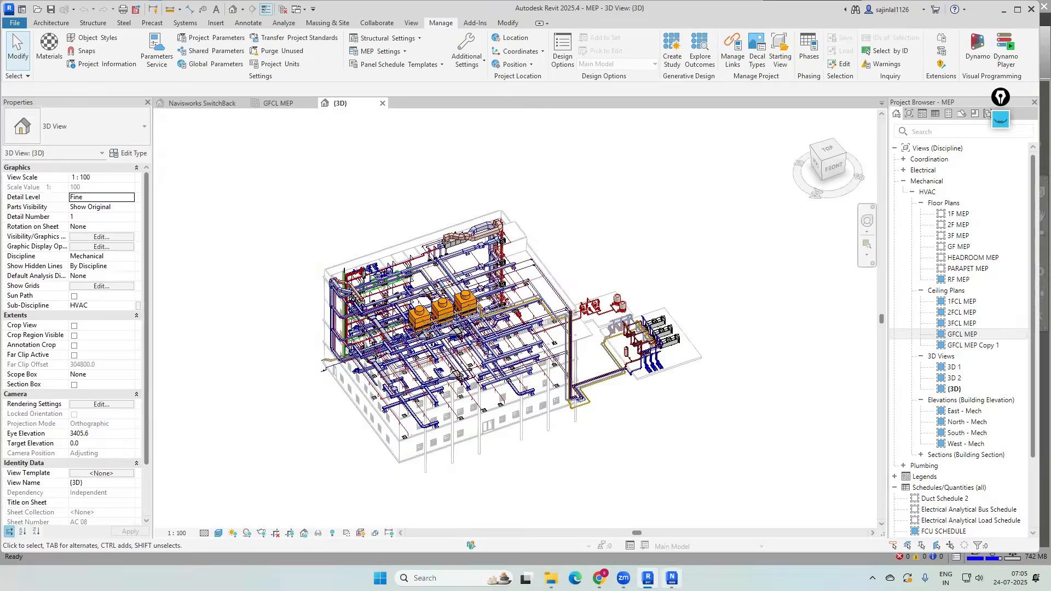
Switch to Navisworks Manage, highlight MEP nwc.nwc and ARCH nwc.nwc in the Selection Tree in turn, clear the selection, and inspect the combined model
click(672, 579)
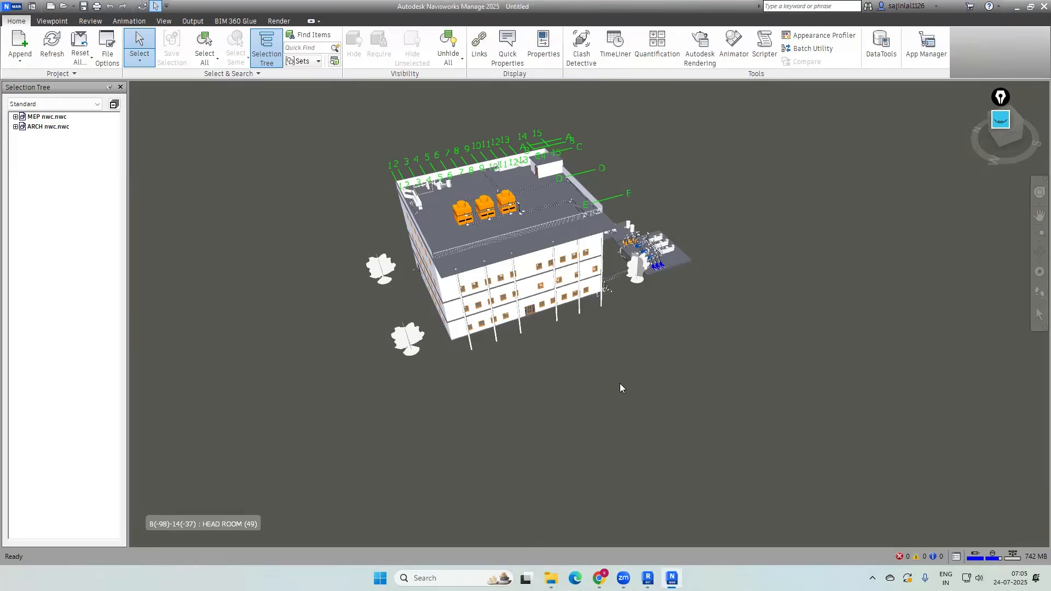
click(61, 118)
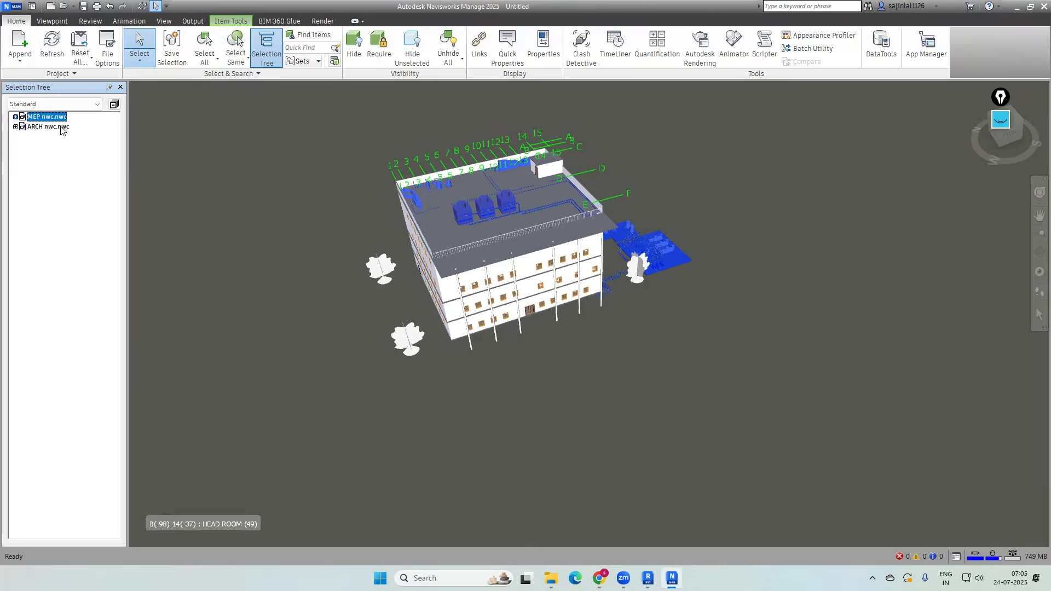
click(62, 127)
click(651, 319)
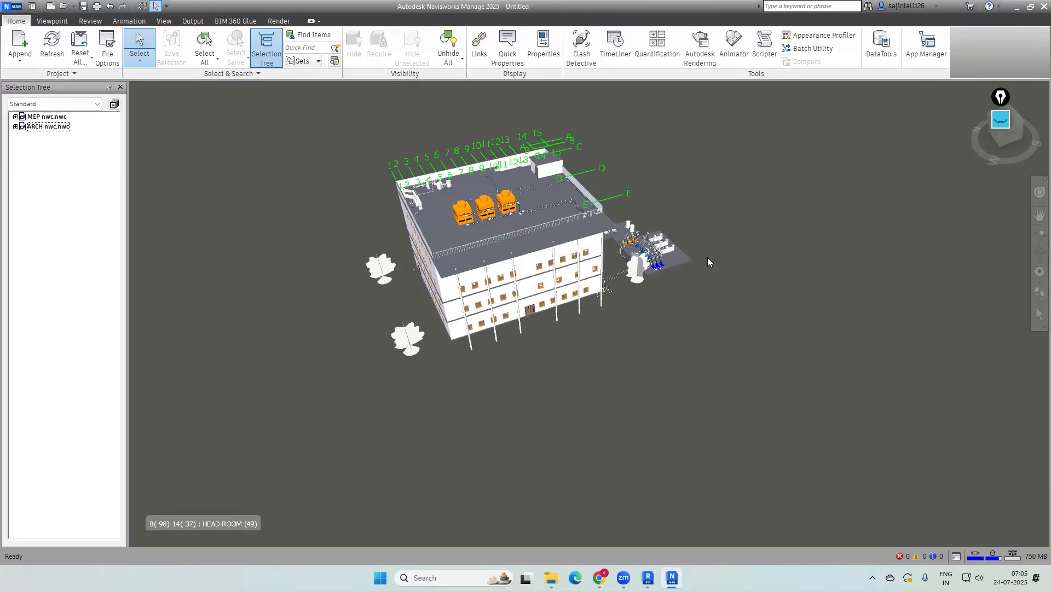
scroll(707, 260, up, 3)
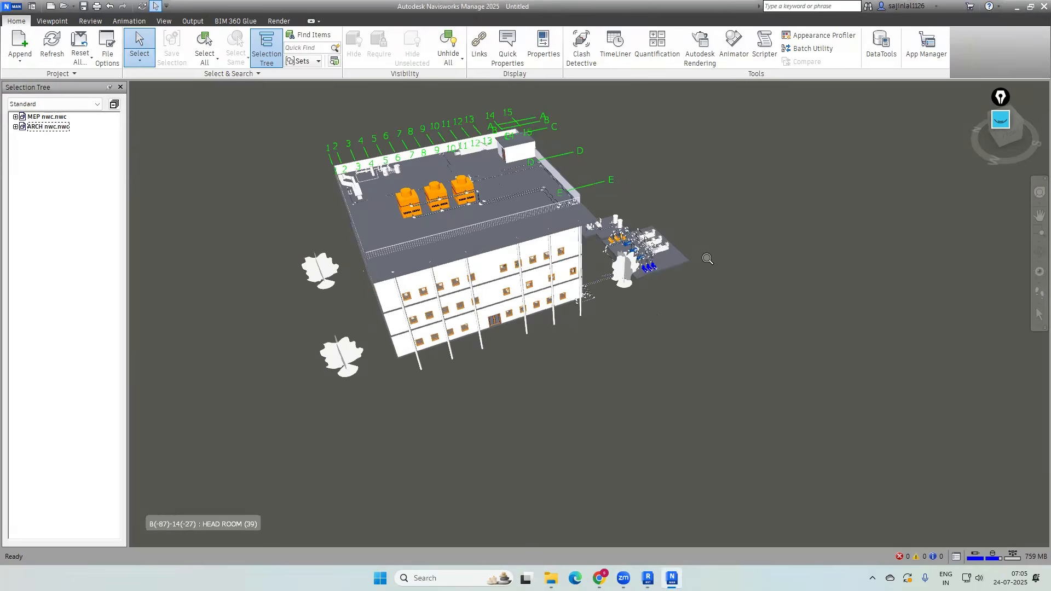
scroll(707, 259, up, 3)
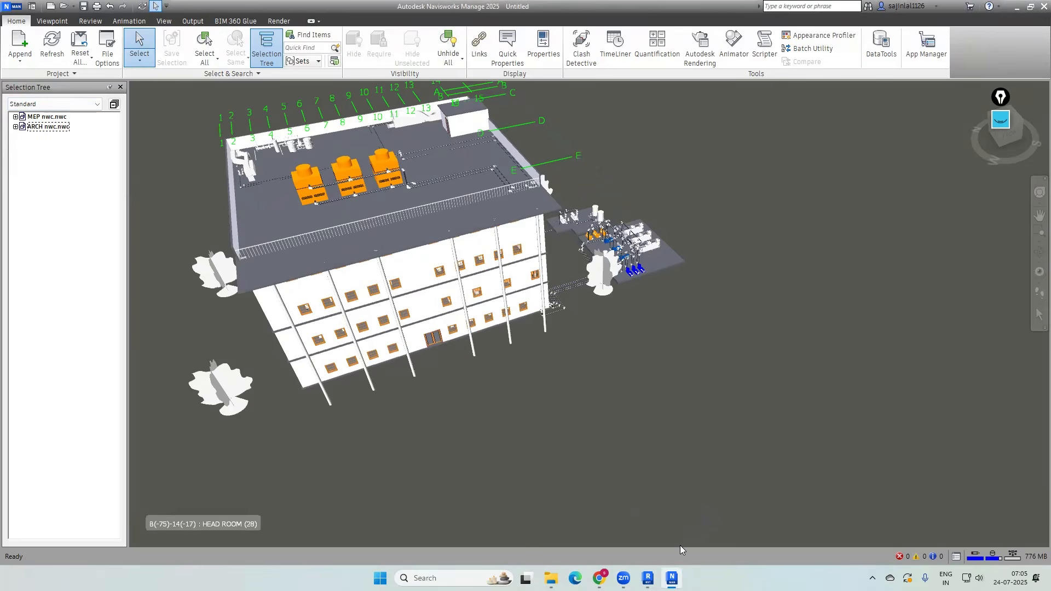
Switch to Revit and draw a 500 x 350 rectangular duct outside the building in the MEP 3D view
click(648, 579)
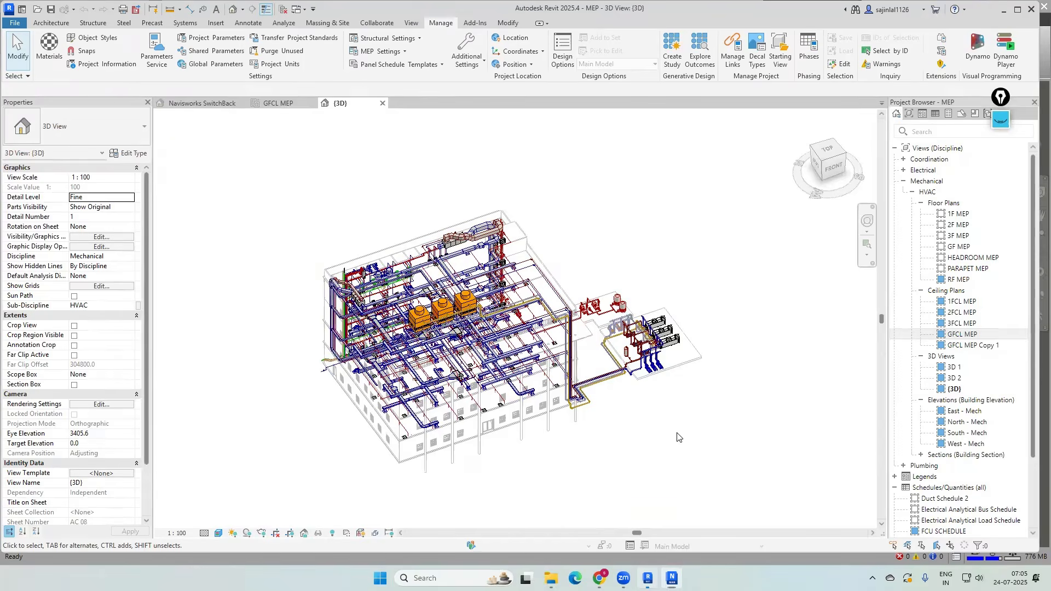
click(186, 22)
click(46, 49)
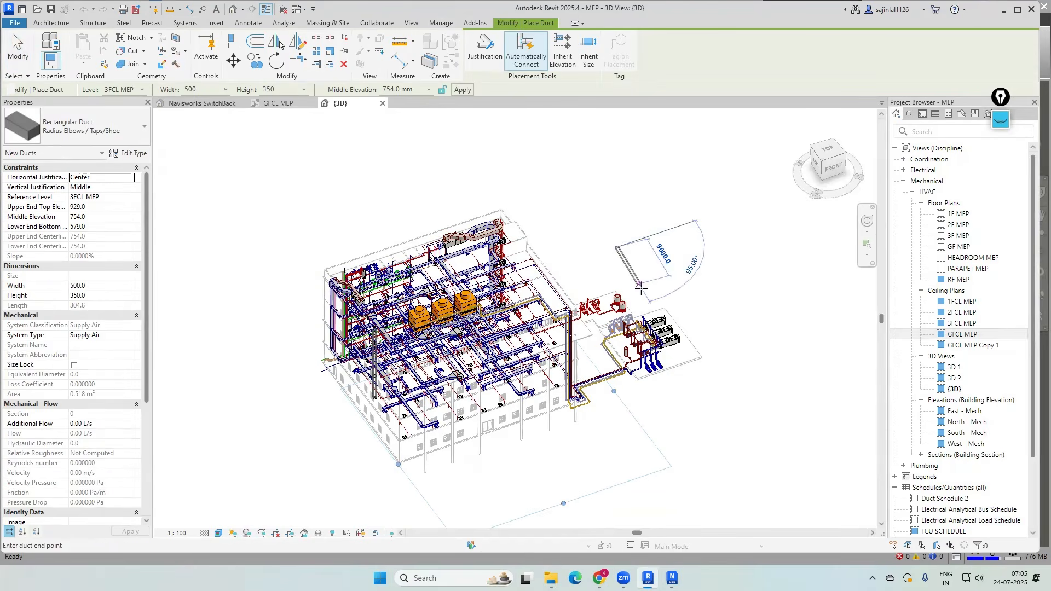
click(619, 250)
click(655, 295)
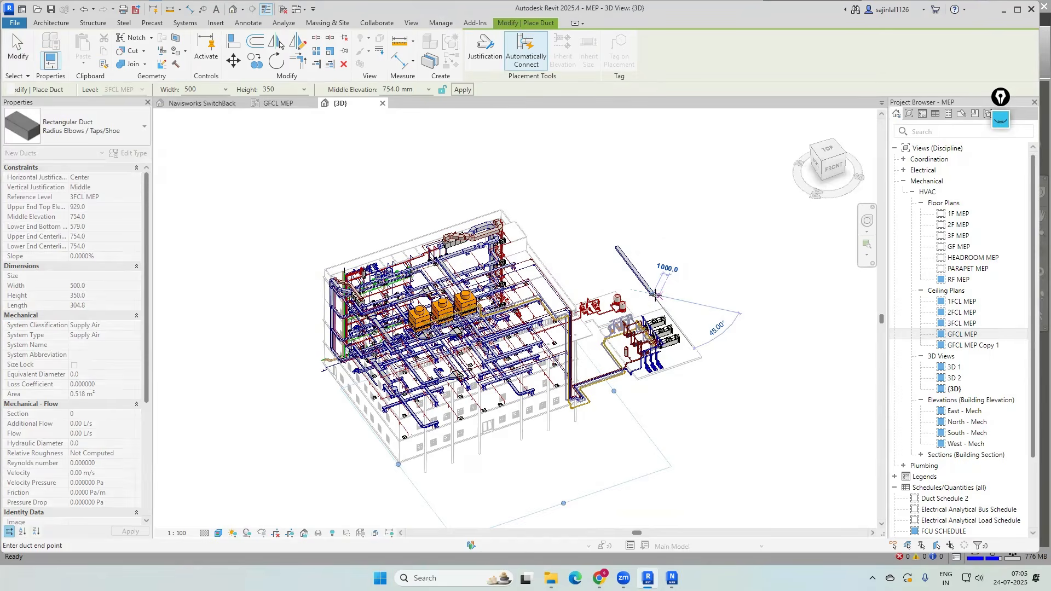
key(Escape)
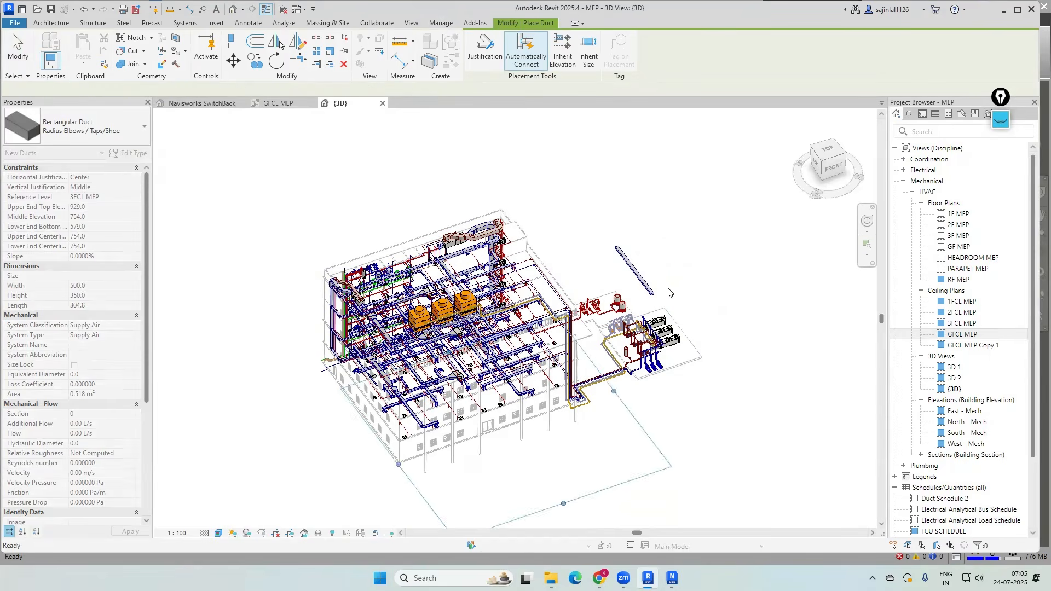
key(Escape)
Check the combined model in Navisworks Manage, and switch back to Revit to save the MEP project
click(671, 578)
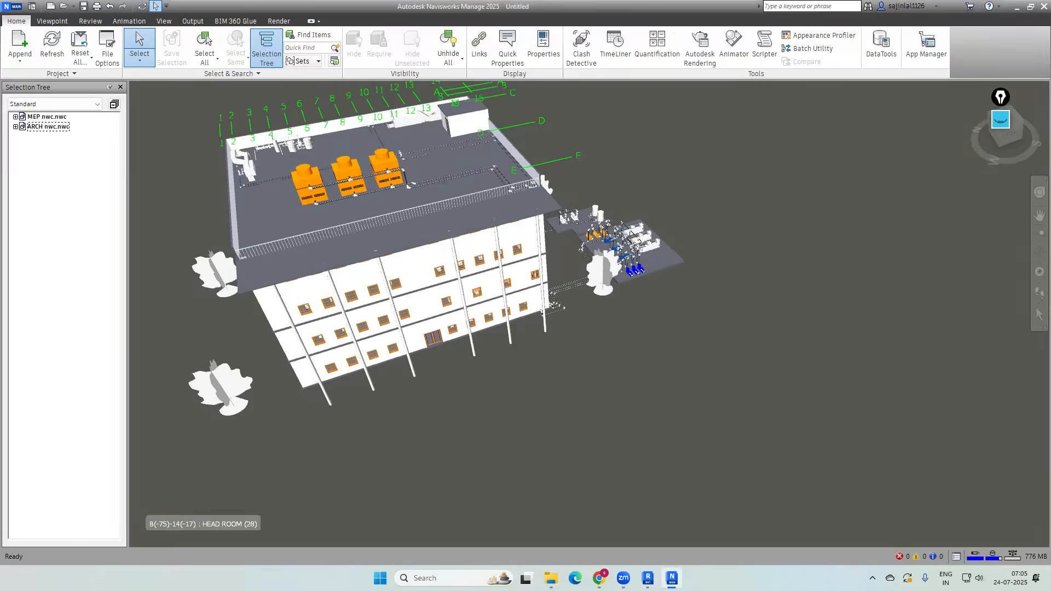
scroll(569, 378, down, 5)
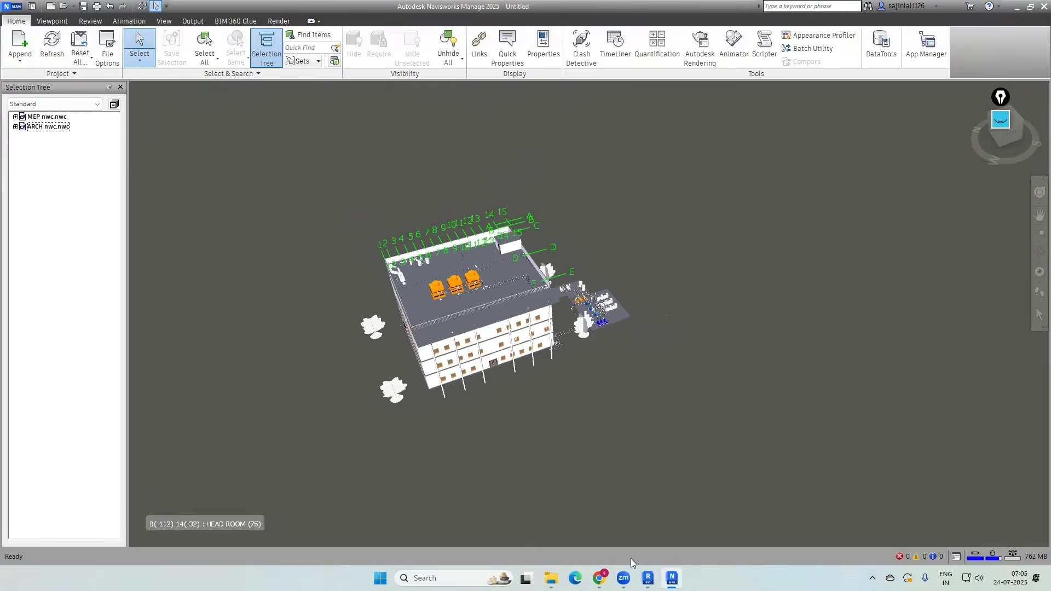
click(647, 578)
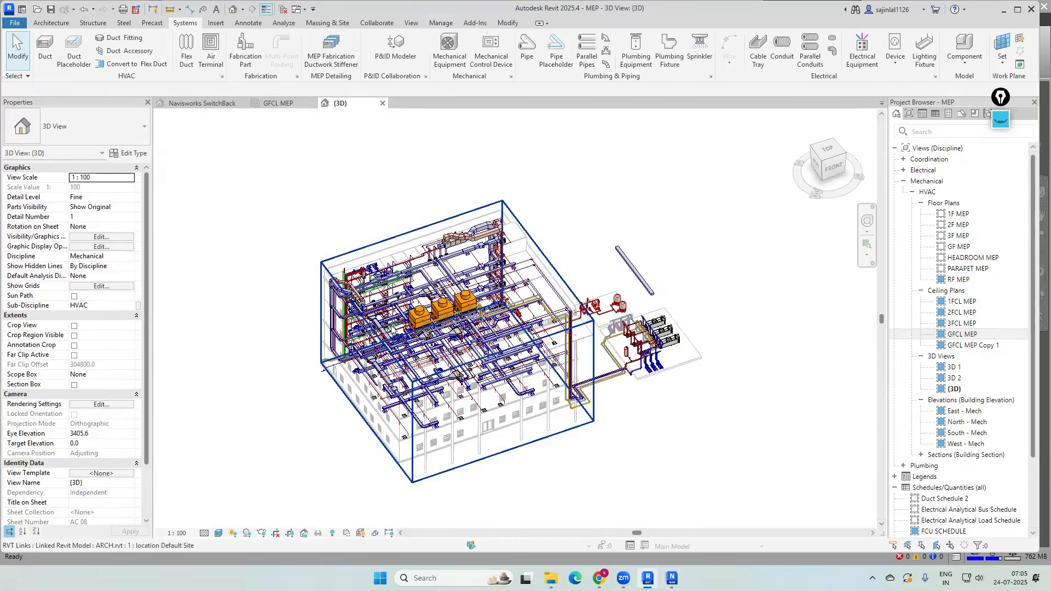
click(52, 10)
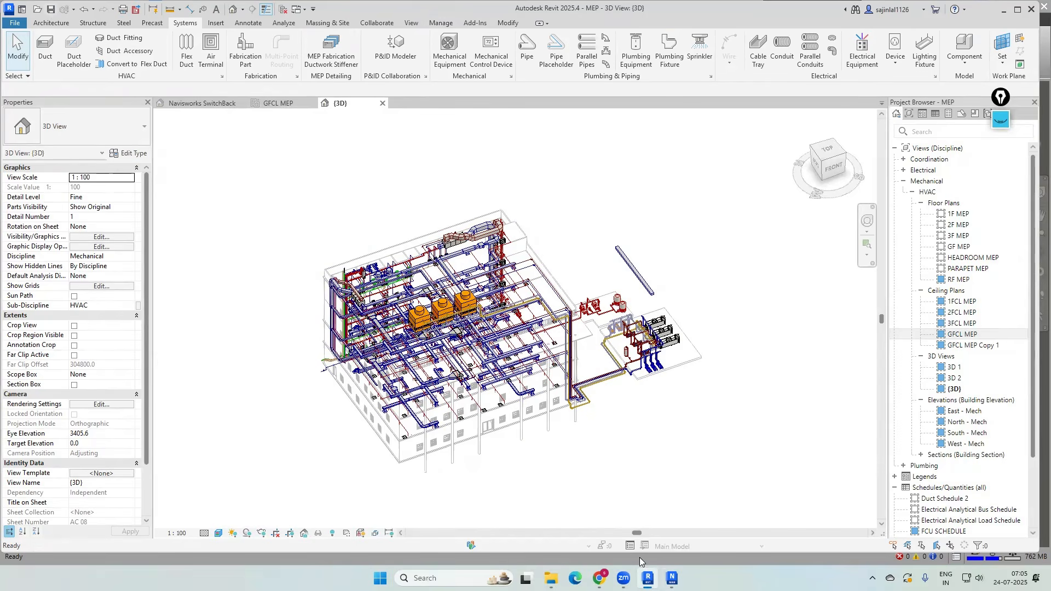
Switch to Navisworks Manage, refresh the combined model, and select a 399 kW screw chiller on the outdoor equipment slab
click(672, 579)
click(54, 47)
click(672, 578)
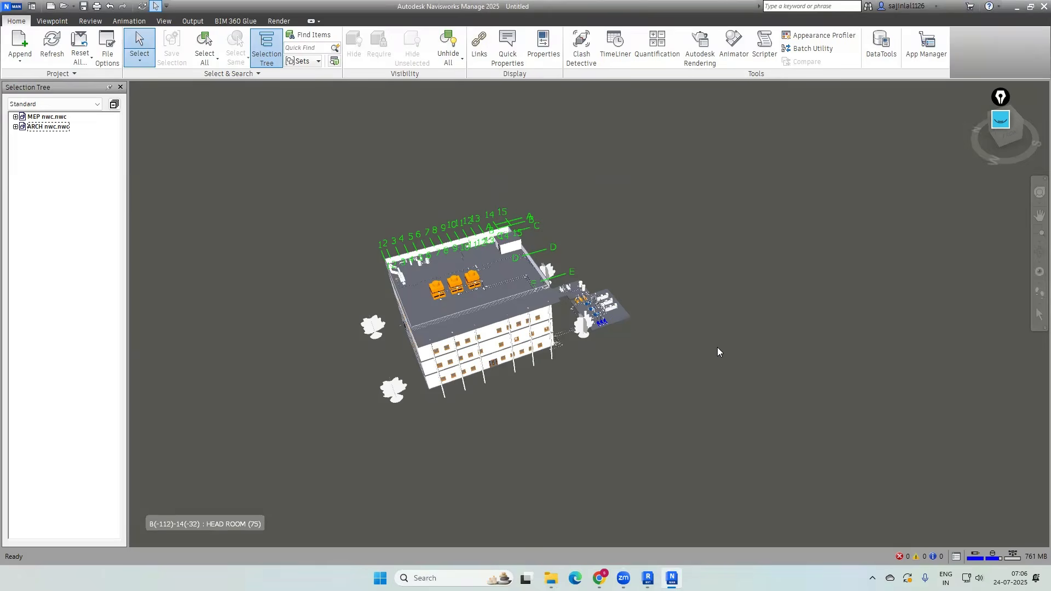
scroll(664, 324, up, 5)
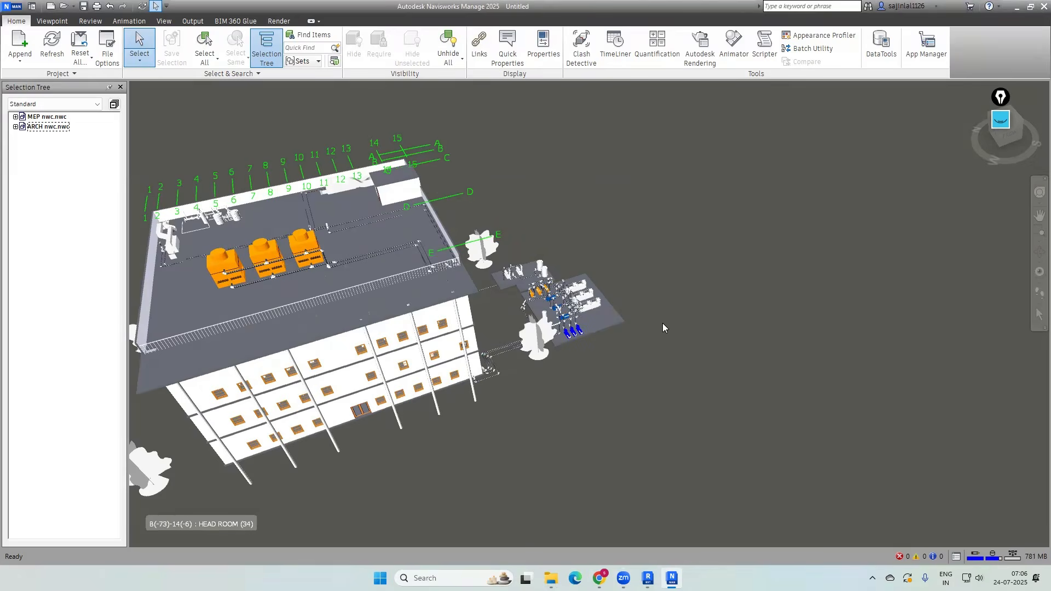
click(596, 310)
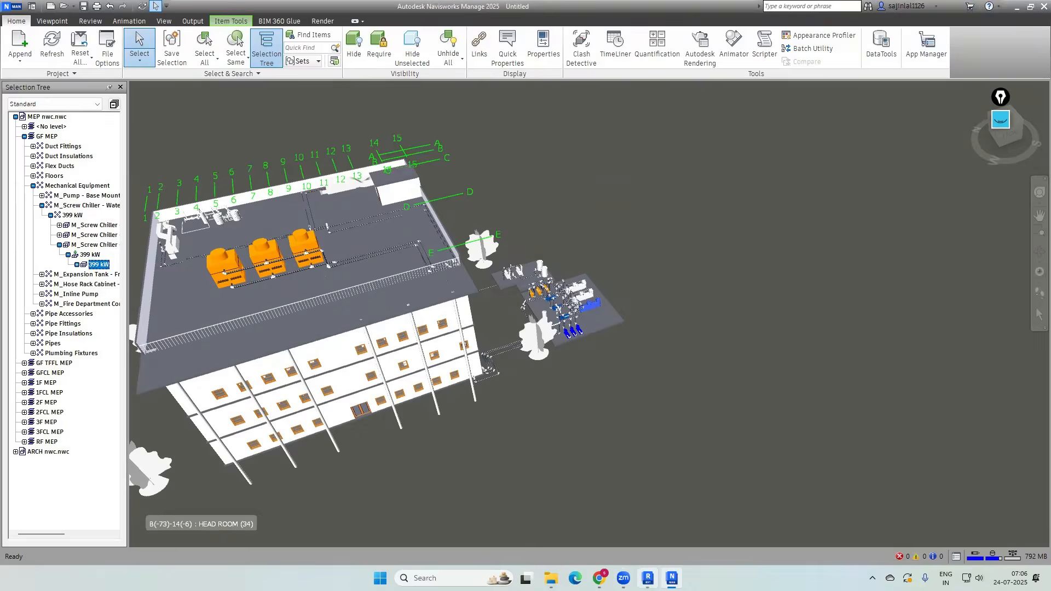
Switch to Revit and start the Navisworks SwitchBack 2025 add-in for the MEP project
click(648, 578)
click(475, 26)
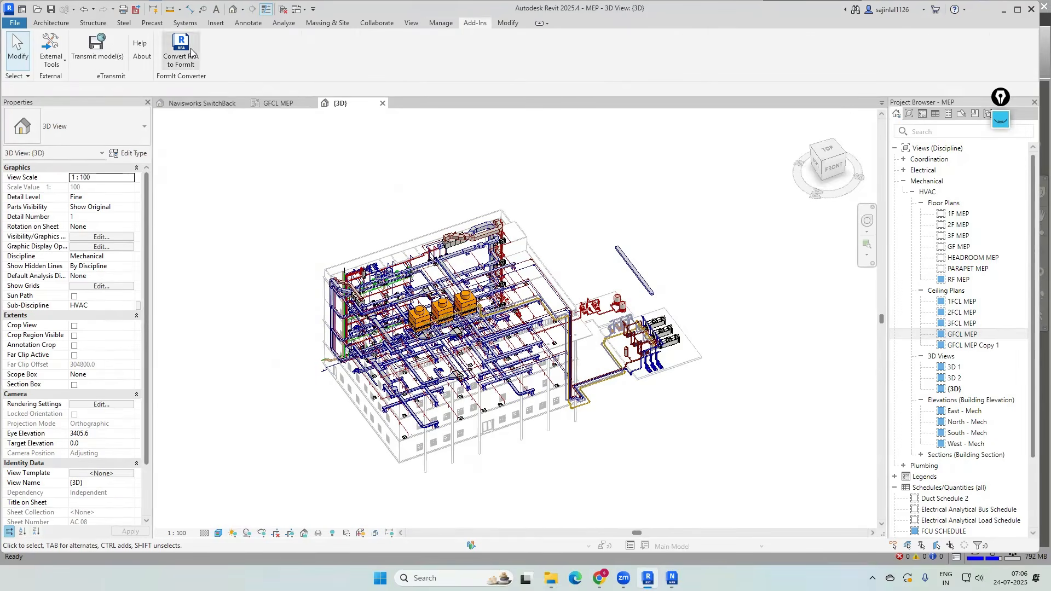
click(51, 55)
click(62, 91)
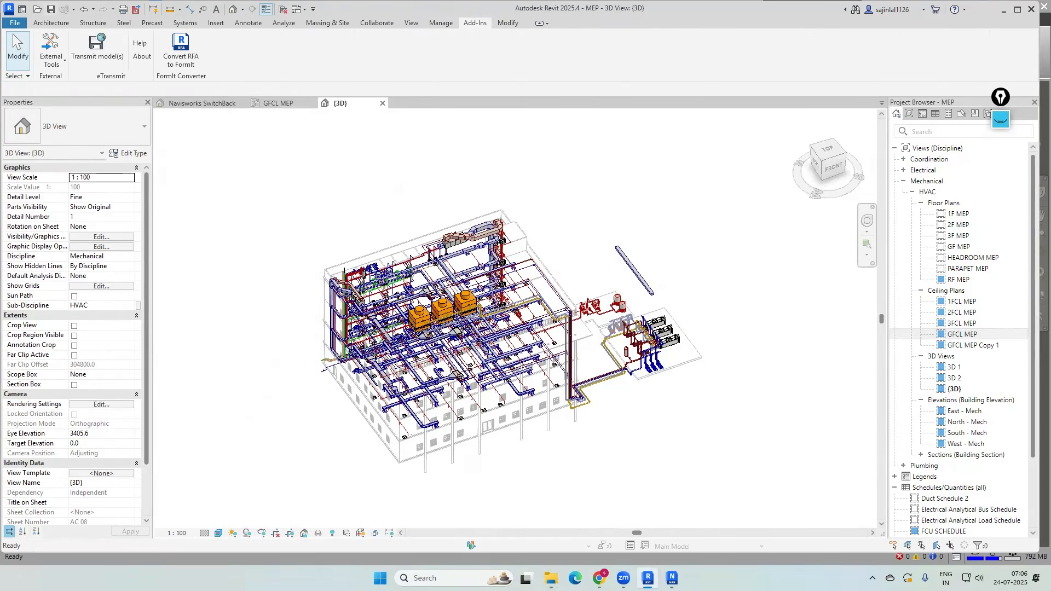
Switch to Navisworks Manage, refresh the model, run SwitchBack on the selected 399 kW screw chiller, and inspect it in Revit
click(672, 578)
click(48, 43)
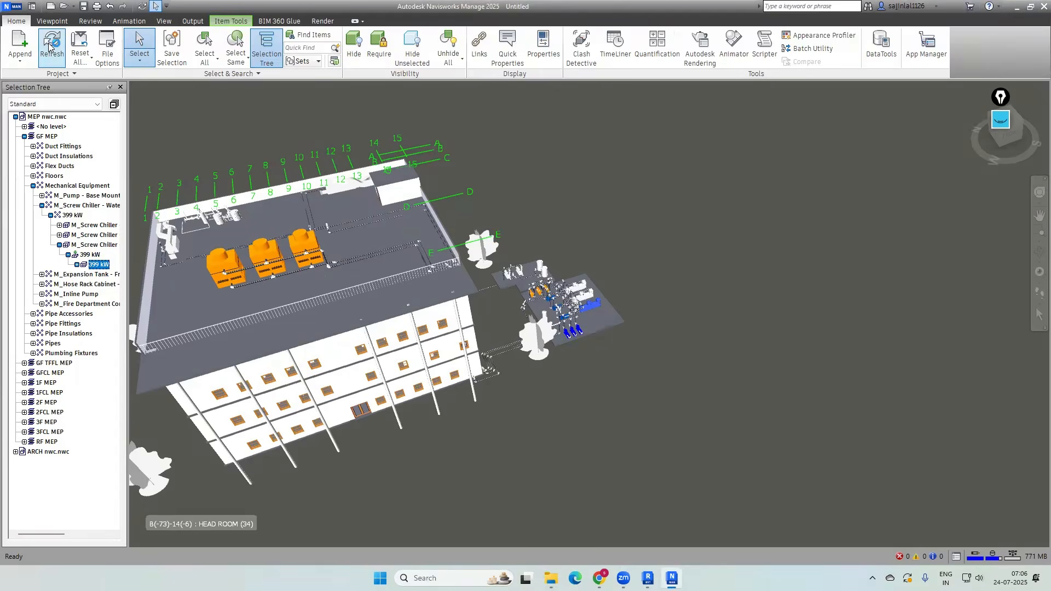
right_click(590, 310)
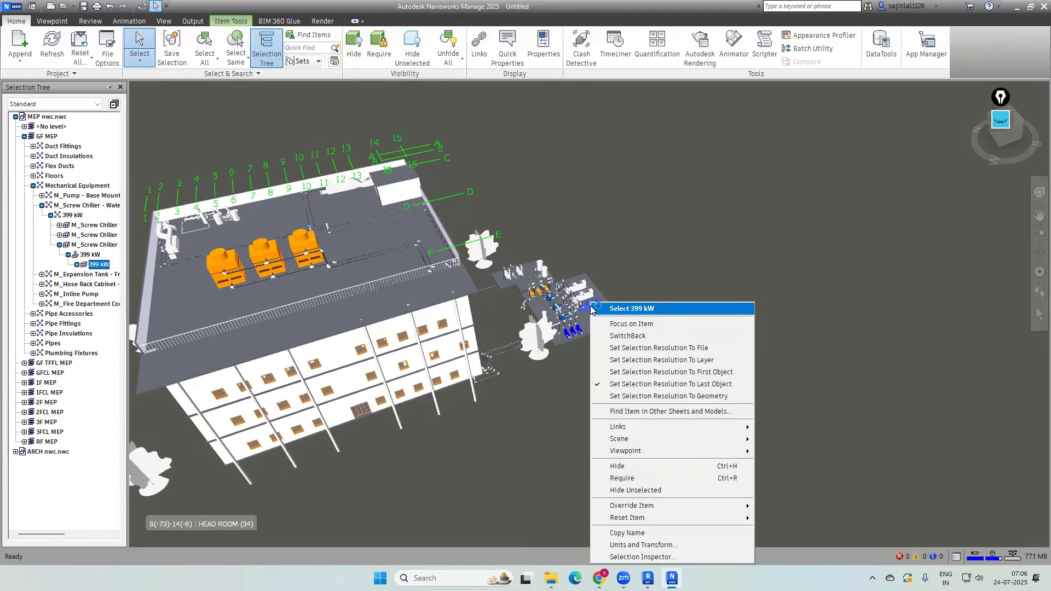
click(628, 336)
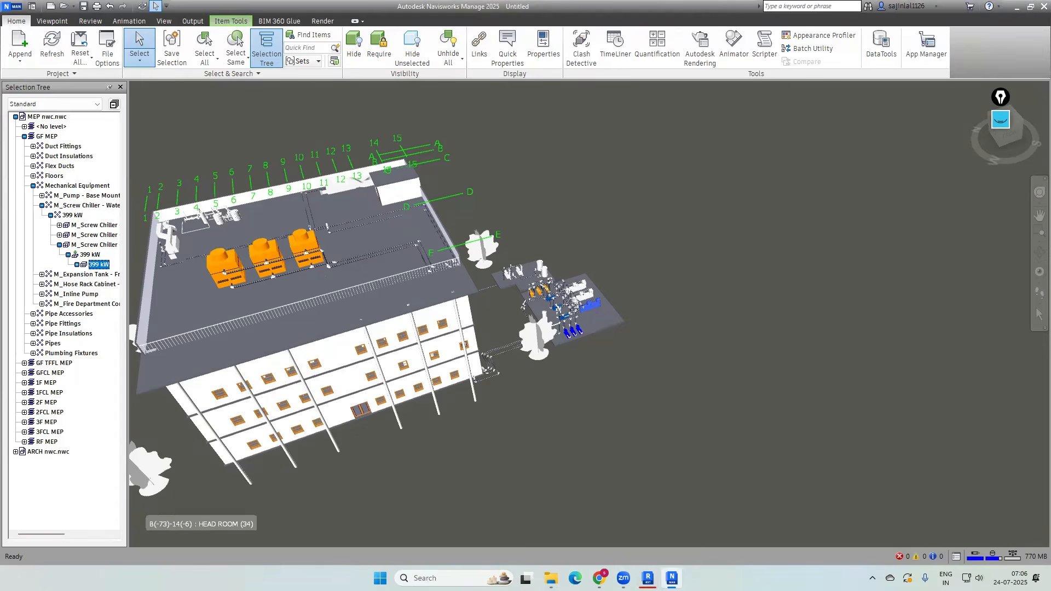
click(648, 578)
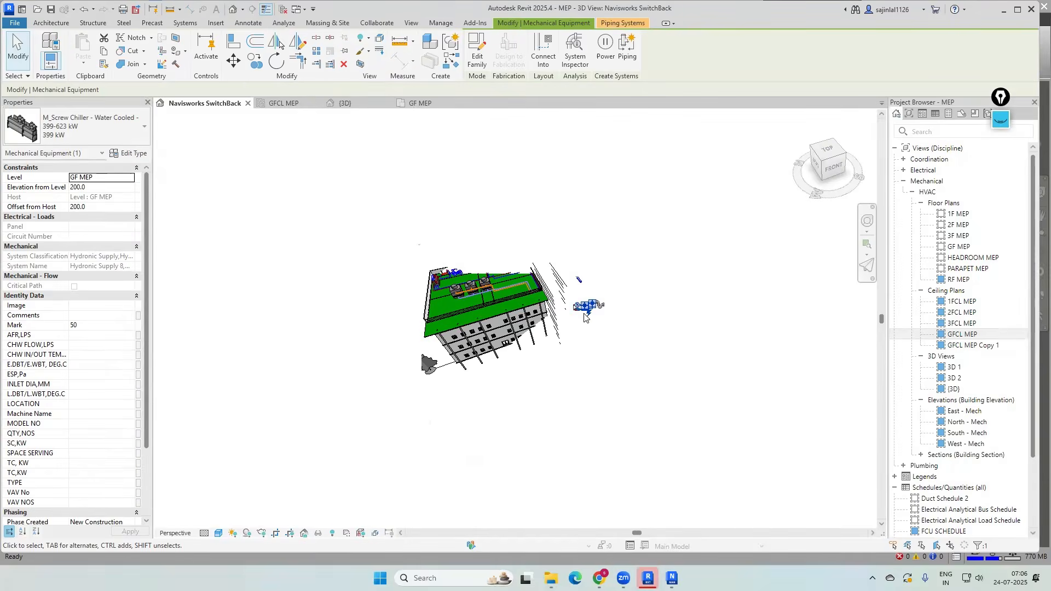
scroll(597, 306, up, 10)
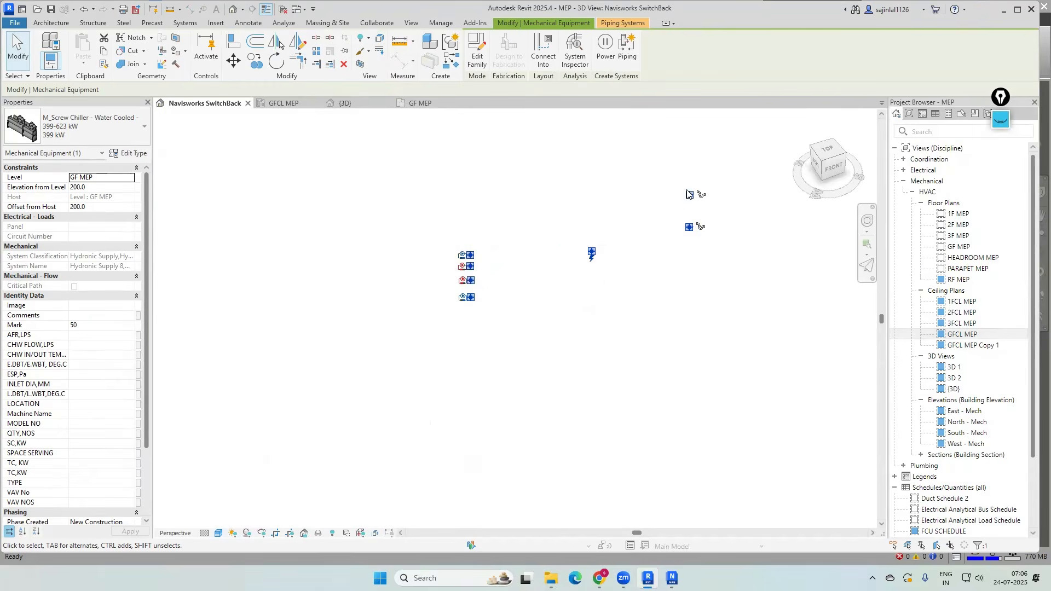
scroll(664, 236, down, 10)
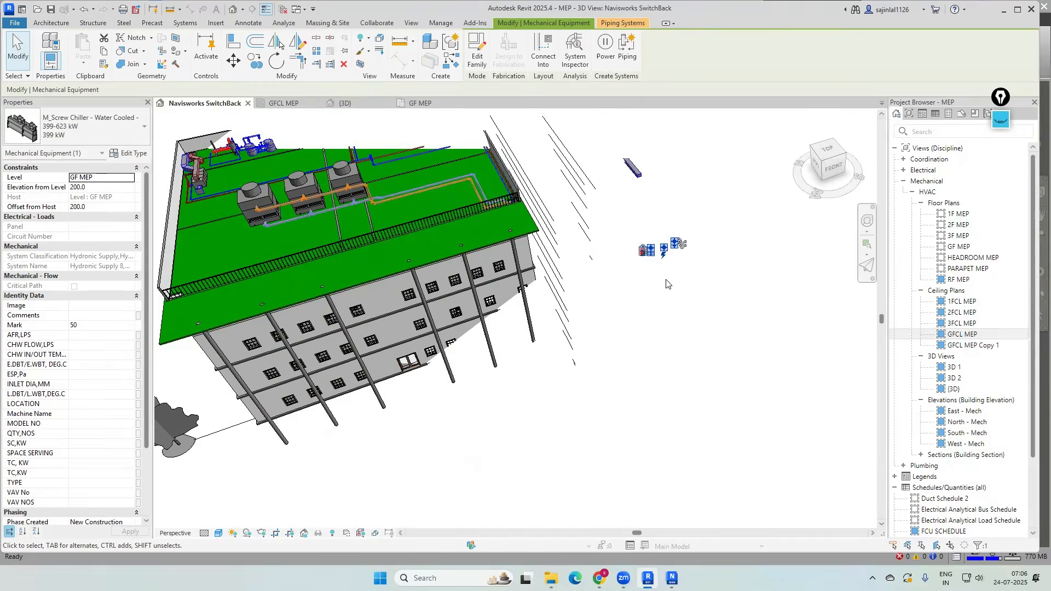
Return to Navisworks Manage, run SwitchBack on the first 879 kW cooling tower on the roof, and view it in Revit
click(672, 578)
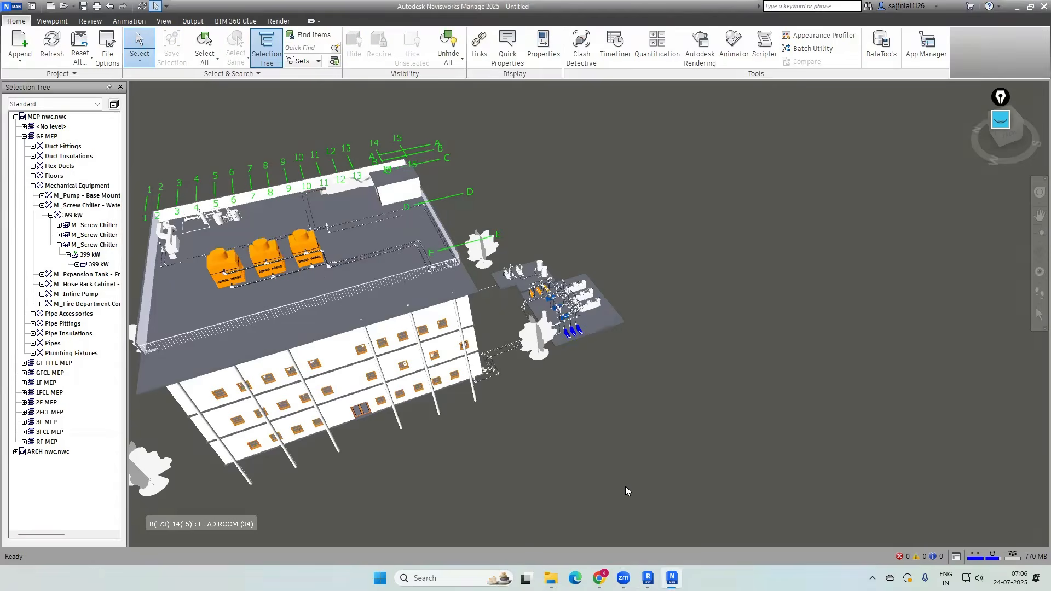
scroll(677, 352, down, 2)
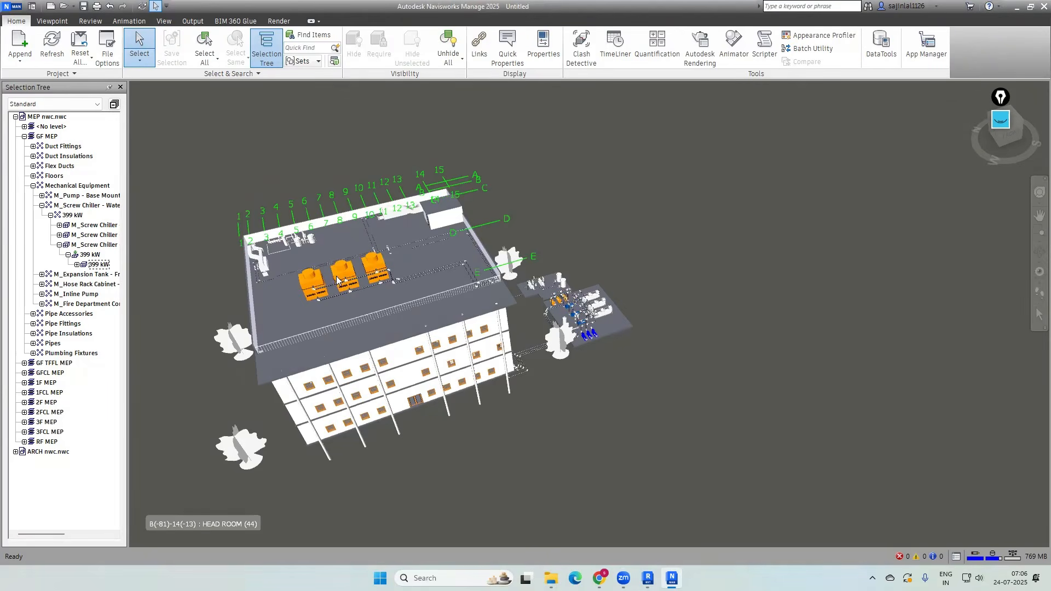
click(310, 277)
right_click(309, 283)
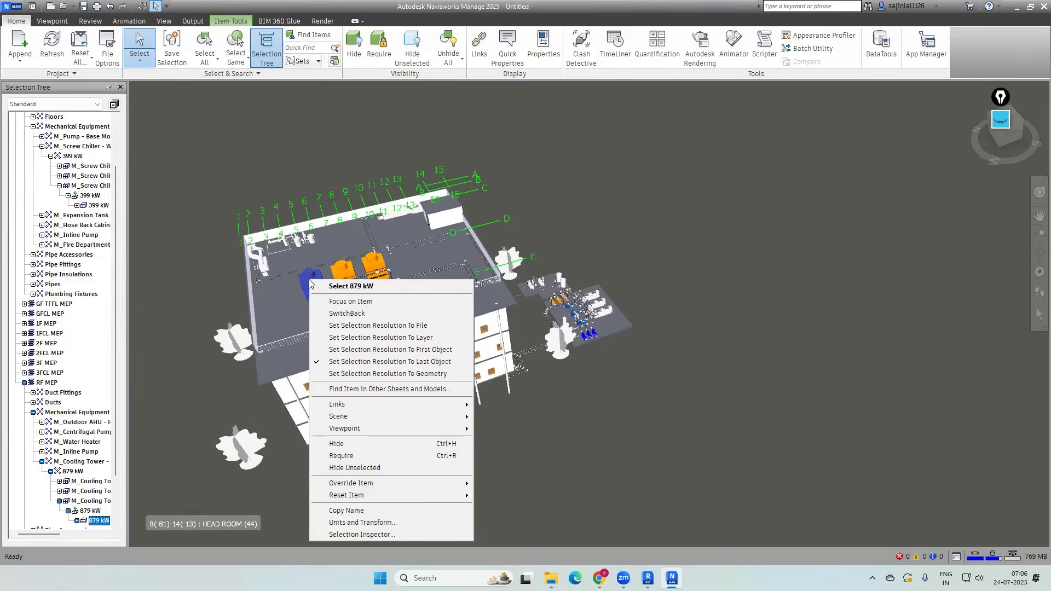
key(Escape)
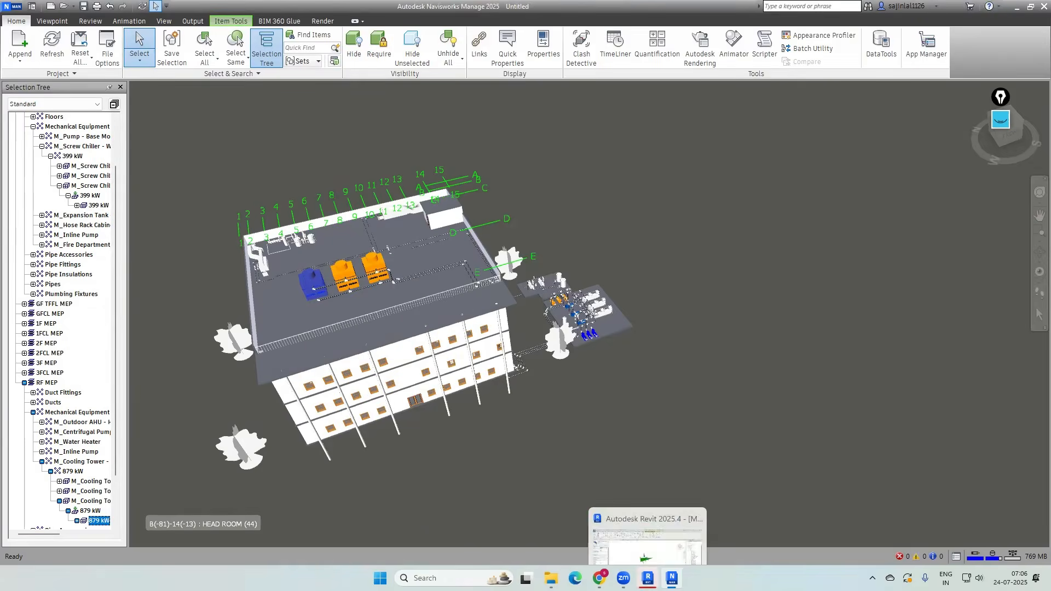
click(646, 576)
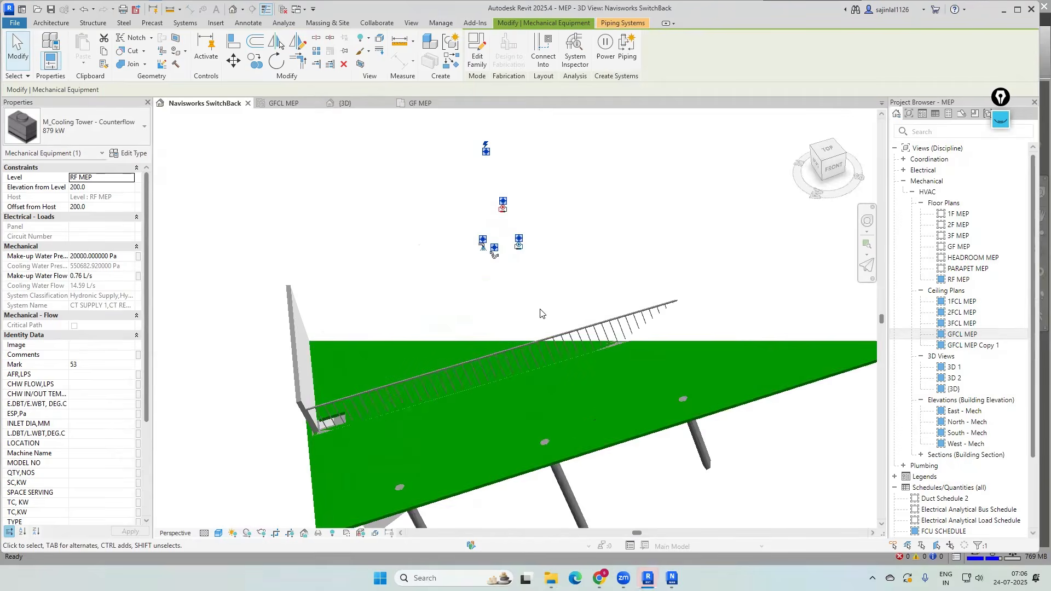
Clear the selection in Navisworks Manage and in Revit, and return to Navisworks Manage
key(alt+Tab)
click(630, 466)
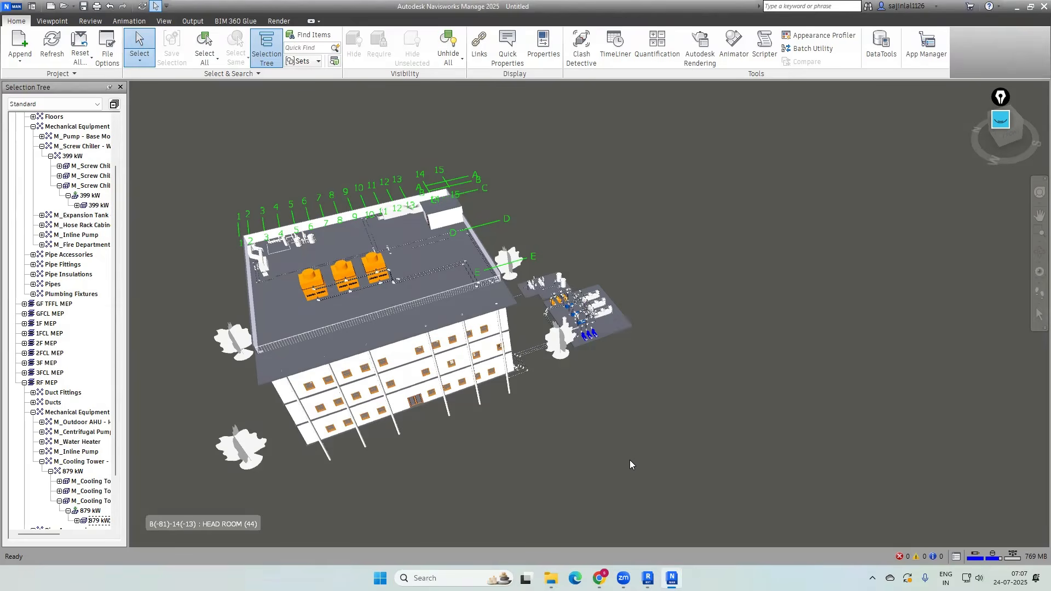
click(648, 578)
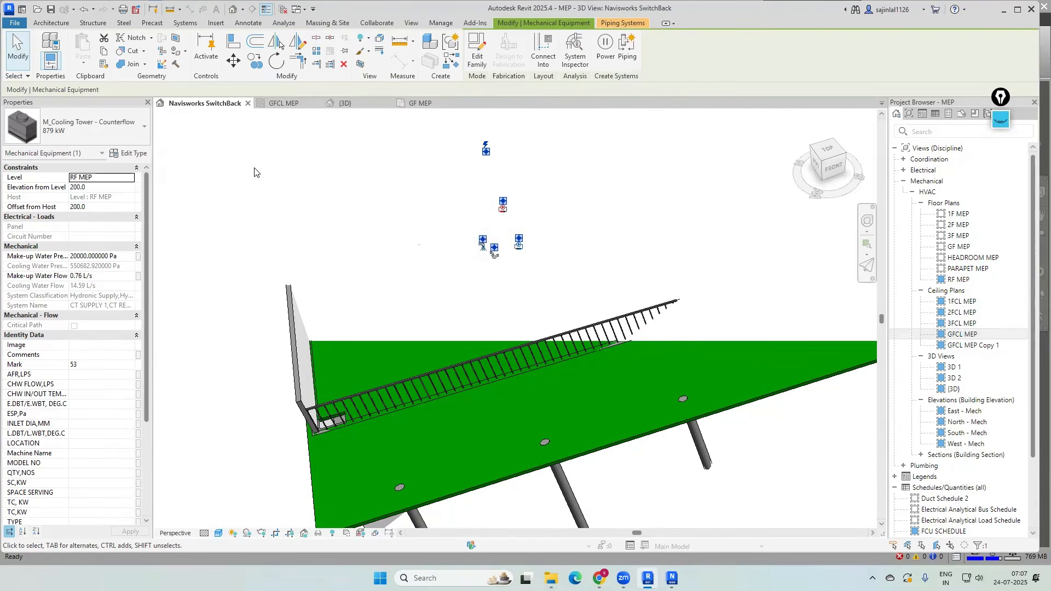
click(223, 207)
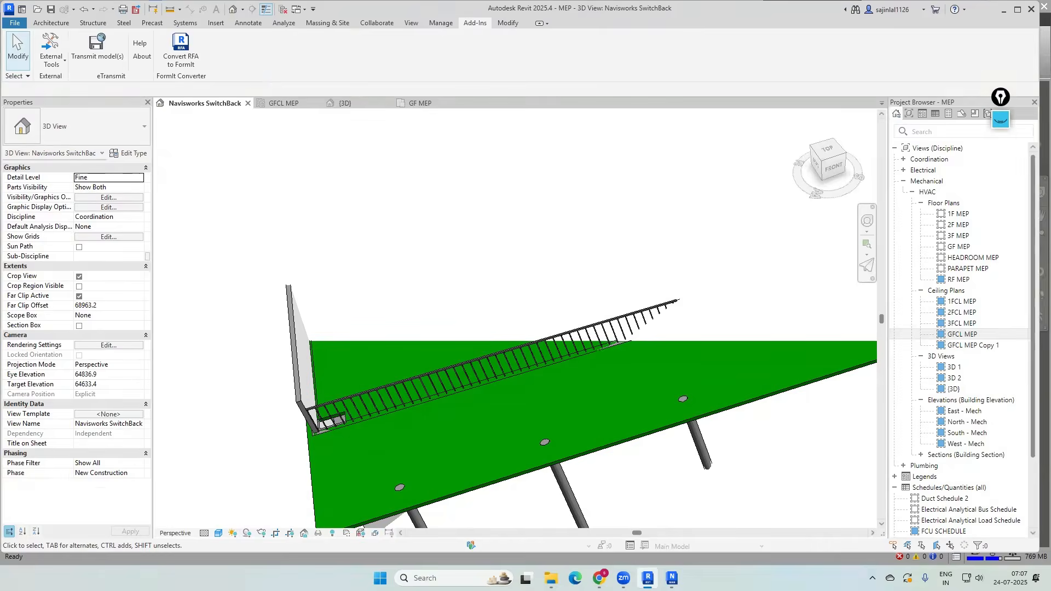
click(672, 578)
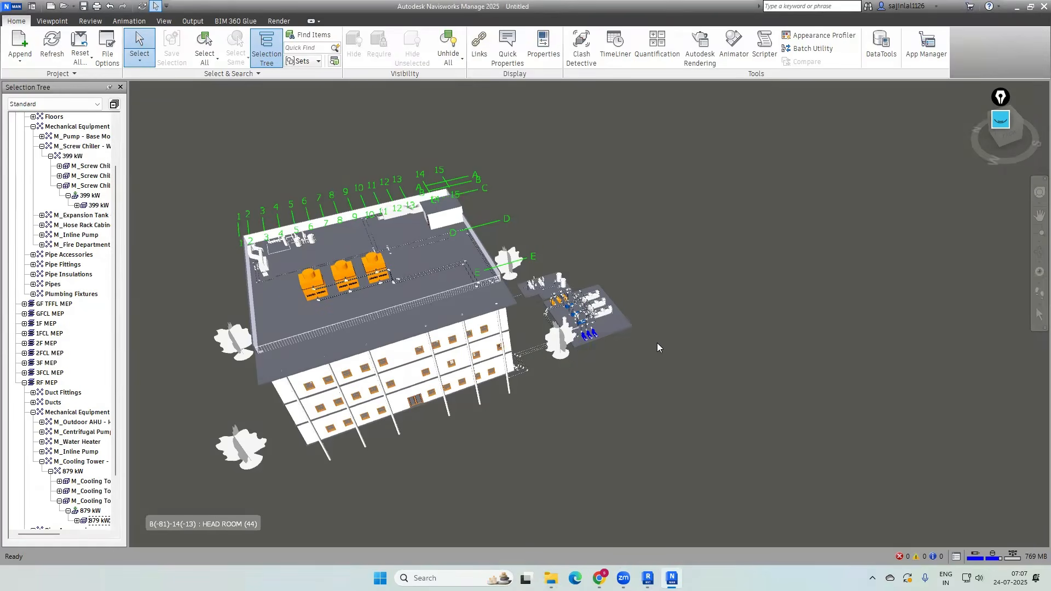
Erase the old screen annotations and handwrite the headings Nwc, Nwf and Nwd with a Refresh row over the model
click(1000, 122)
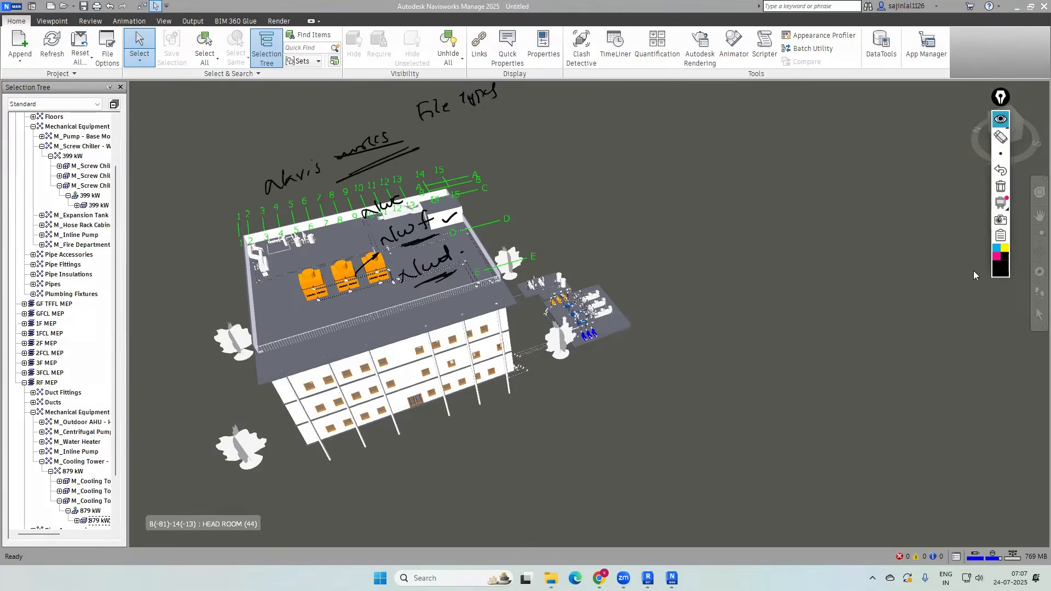
click(1001, 253)
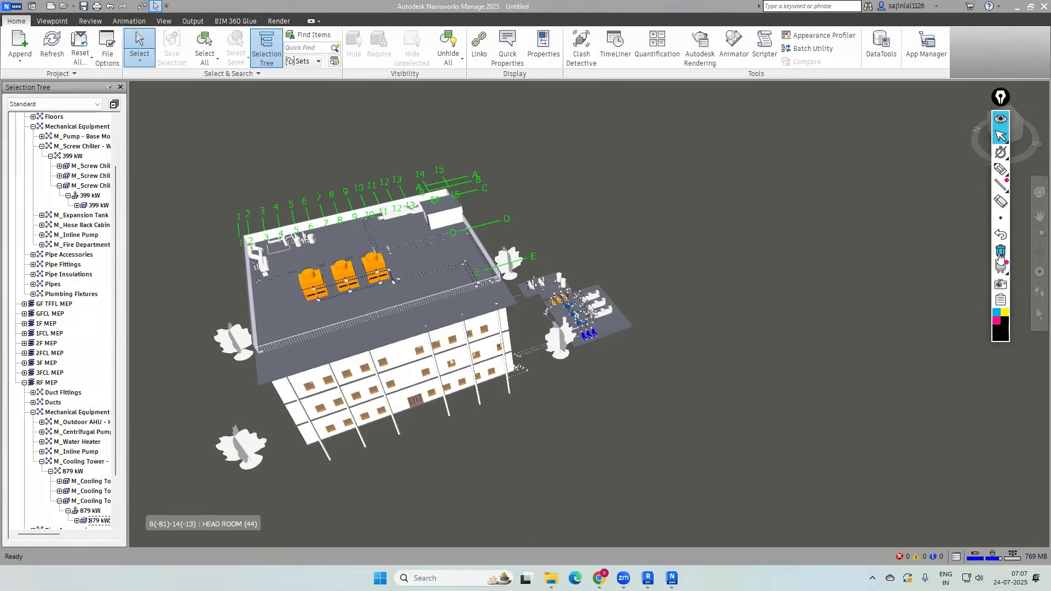
click(1000, 170)
drag(526, 182, 573, 167)
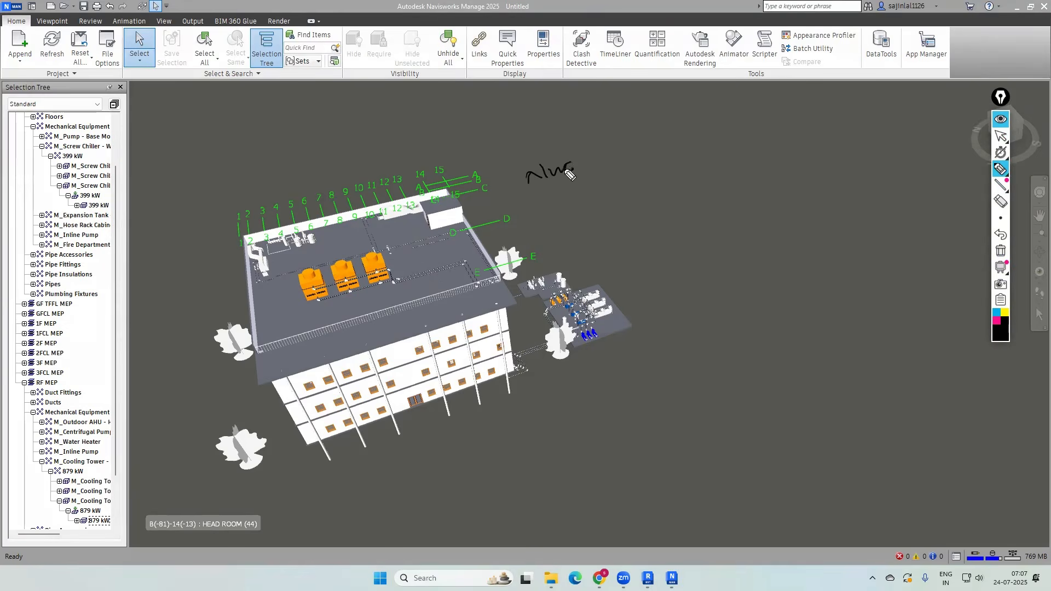
drag(653, 137, 700, 117)
mouse_move(783, 100)
mouse_down()
mouse_move(803, 89)
mouse_move(836, 96)
mouse_up()
drag(386, 305, 446, 285)
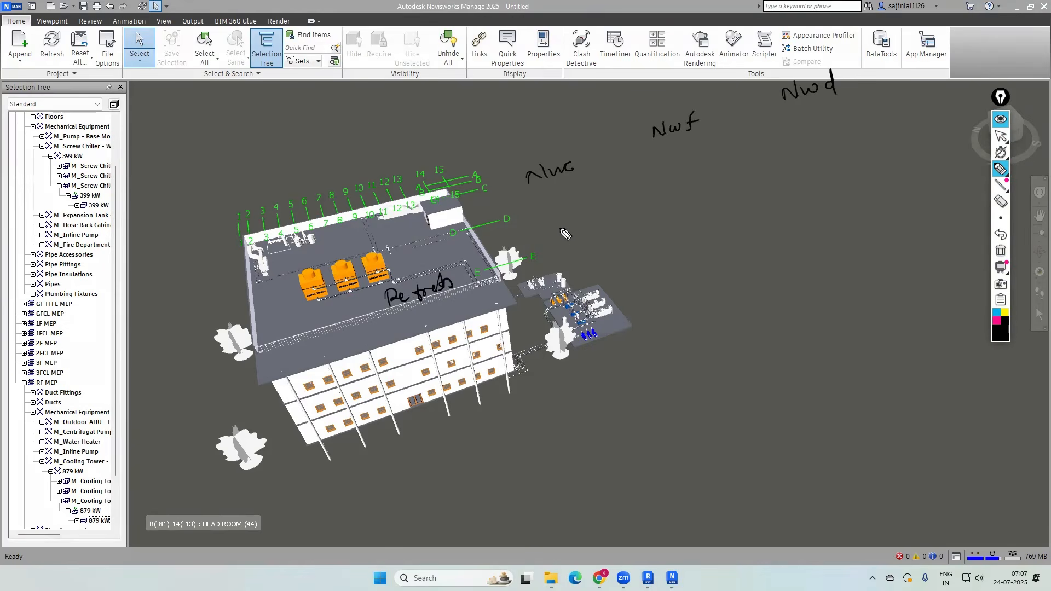
Mark the Refresh row with a cross for Nwc, a tick for Nwf and a cross for Nwd
drag(566, 225, 583, 239)
drag(575, 224, 567, 240)
drag(683, 193, 713, 174)
mouse_move(832, 135)
mouse_down()
mouse_move(826, 141)
mouse_move(837, 145)
mouse_up()
drag(672, 109, 685, 102)
Handwrite a Switchback row, tick it for Nwc and Nwf, cross it for Nwd, and box the Nwf heading
mouse_move(399, 351)
mouse_down()
mouse_move(404, 362)
mouse_move(491, 332)
mouse_move(466, 352)
mouse_up()
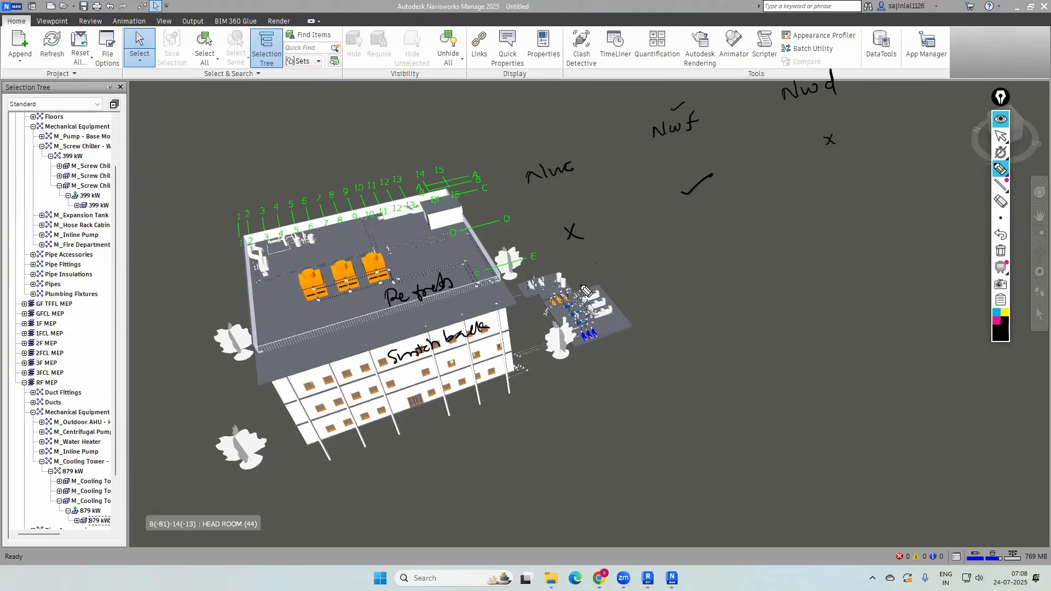
drag(581, 273, 595, 264)
drag(697, 237, 715, 224)
drag(640, 120, 651, 153)
mouse_move(646, 116)
mouse_down()
mouse_move(686, 101)
mouse_move(689, 146)
mouse_move(652, 154)
mouse_up()
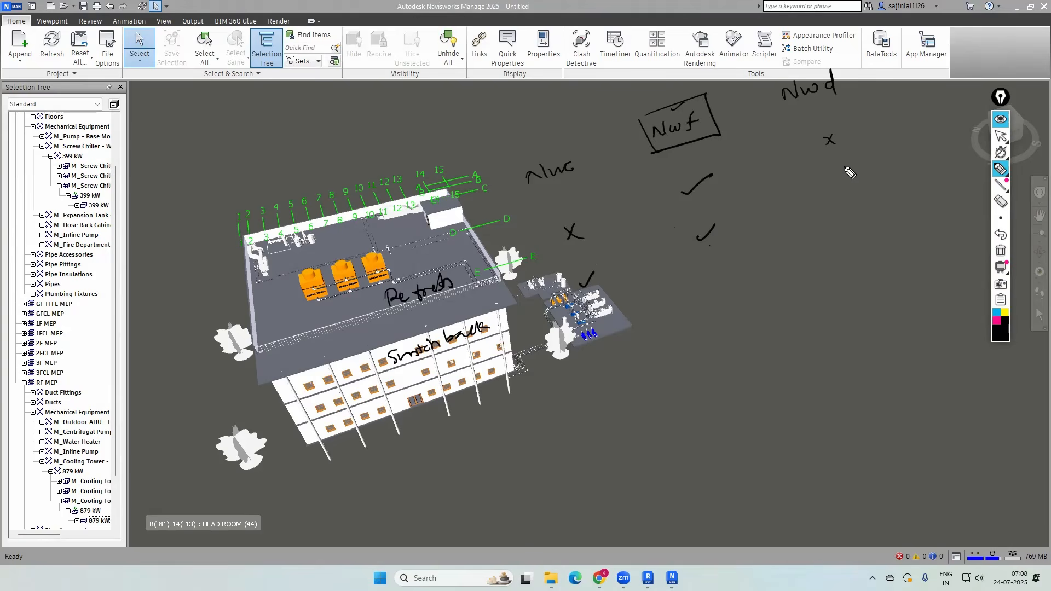
drag(838, 171, 837, 183)
Underline the Nwc, Nwf and Nwd headings, box Nwc, and hide the screen annotations
click(510, 167)
drag(529, 189, 579, 183)
drag(673, 155, 727, 142)
drag(788, 105, 841, 98)
drag(803, 113, 842, 103)
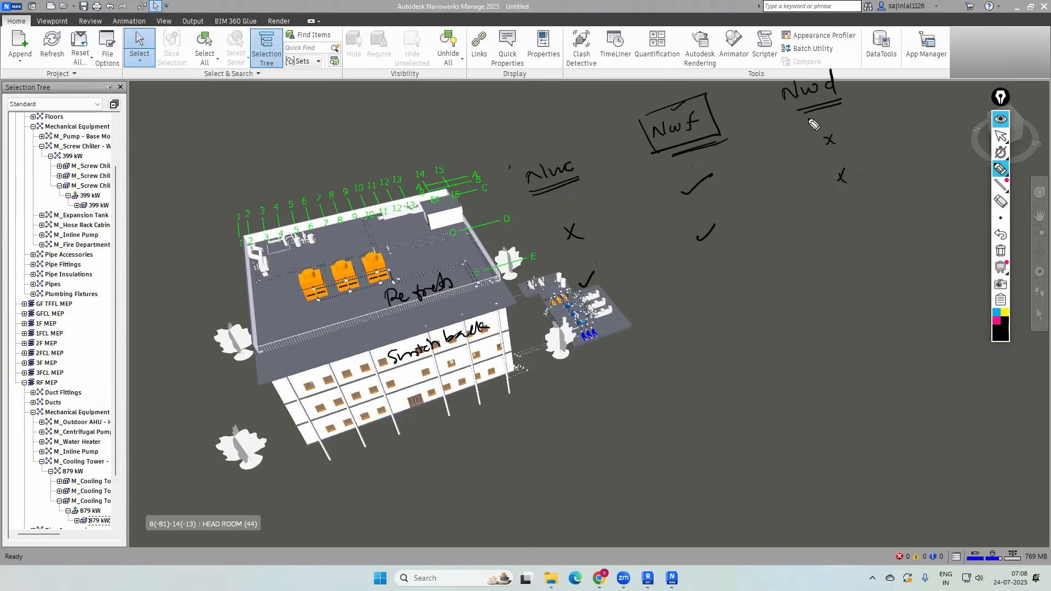
mouse_move(514, 193)
mouse_down()
mouse_move(569, 148)
mouse_move(584, 181)
mouse_up()
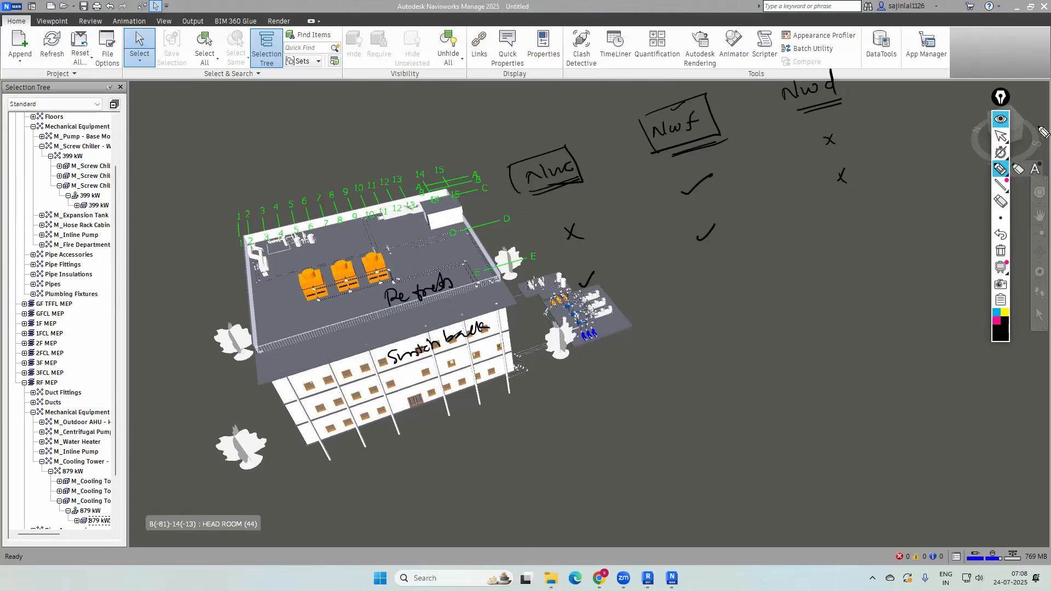
click(1000, 119)
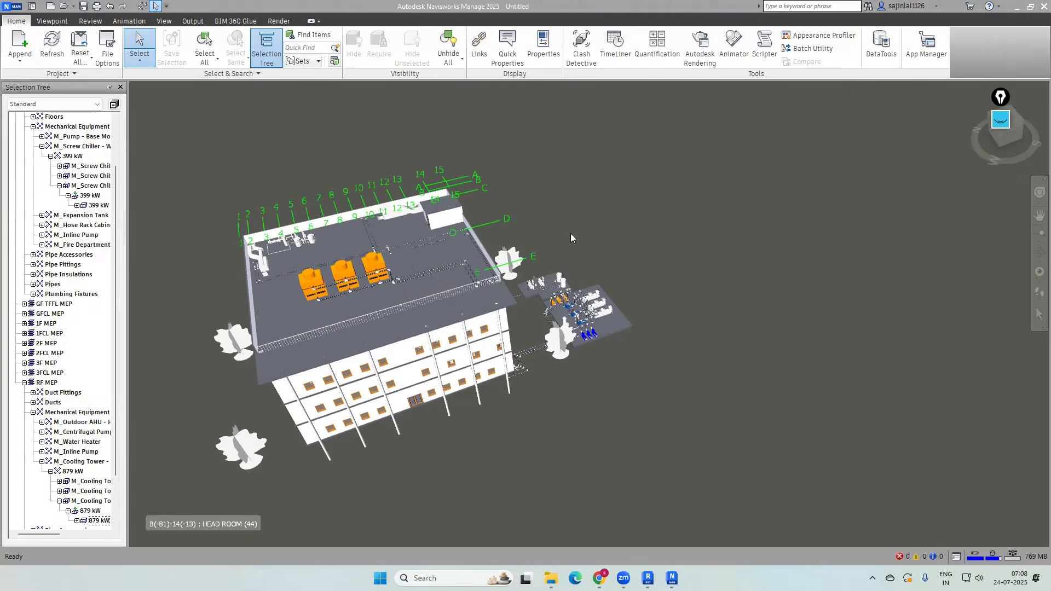
Start saving the combined model, review the available file types, and move the Save As dialog over the model view
click(83, 9)
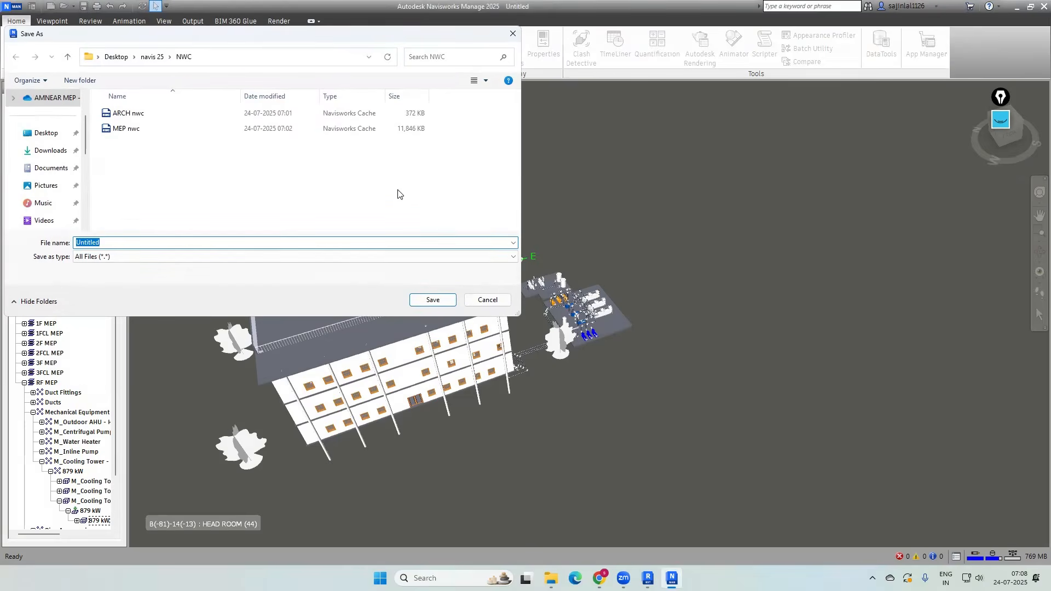
click(513, 244)
click(515, 245)
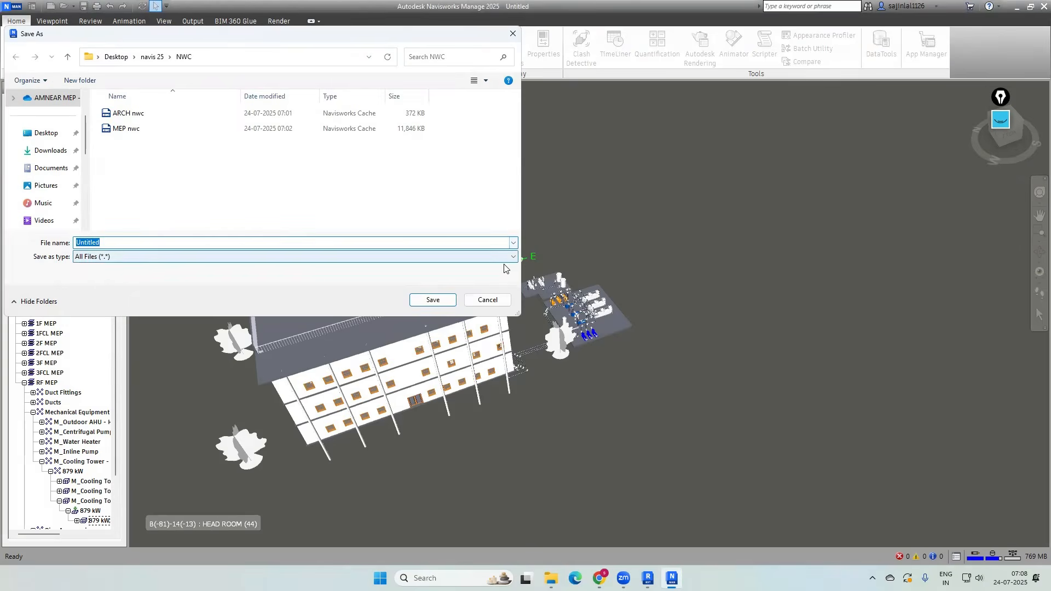
click(513, 257)
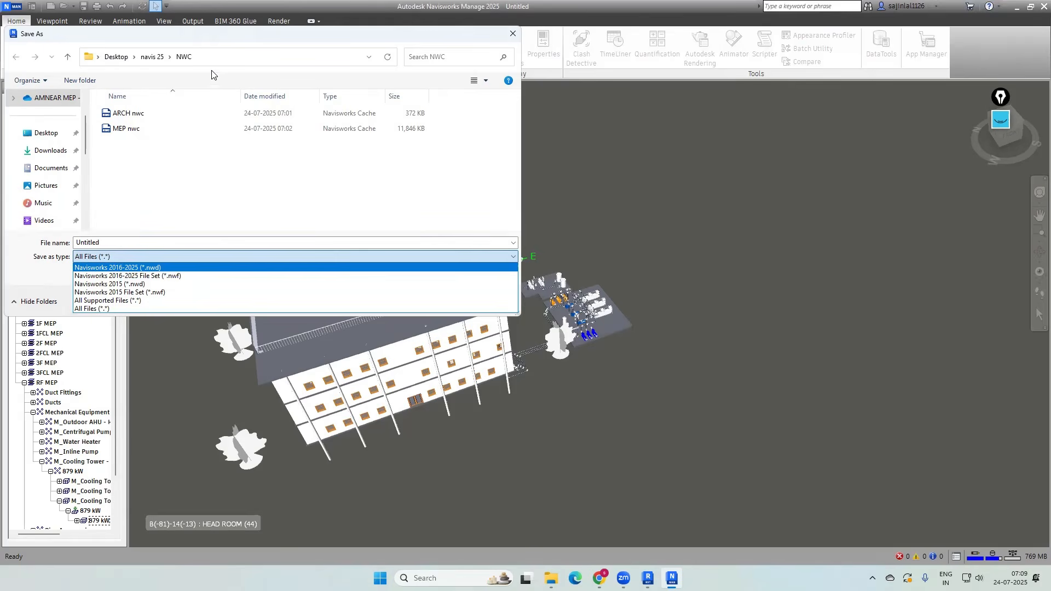
click(207, 38)
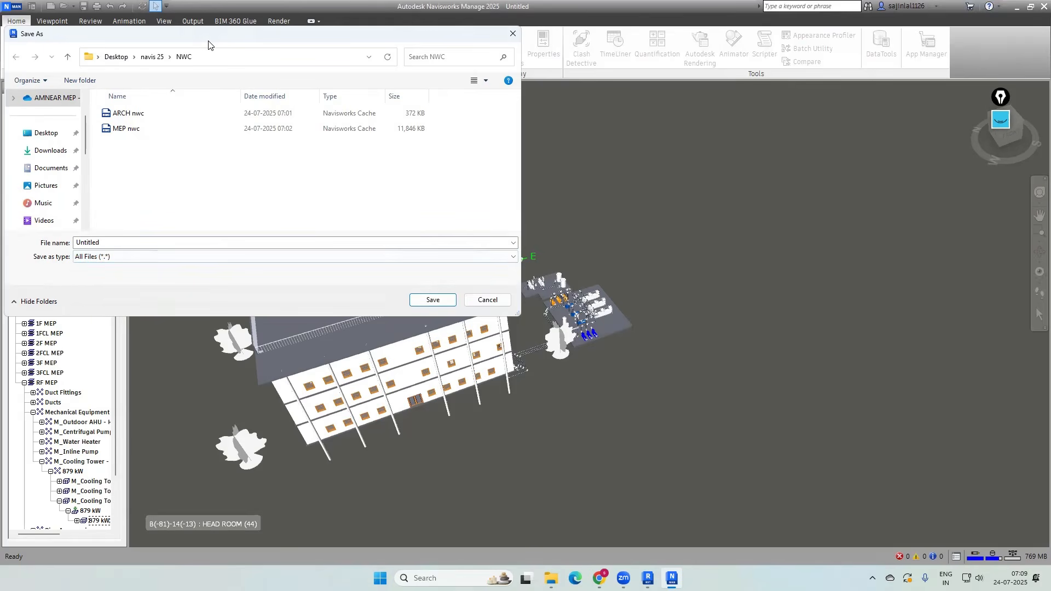
drag(208, 42, 402, 110)
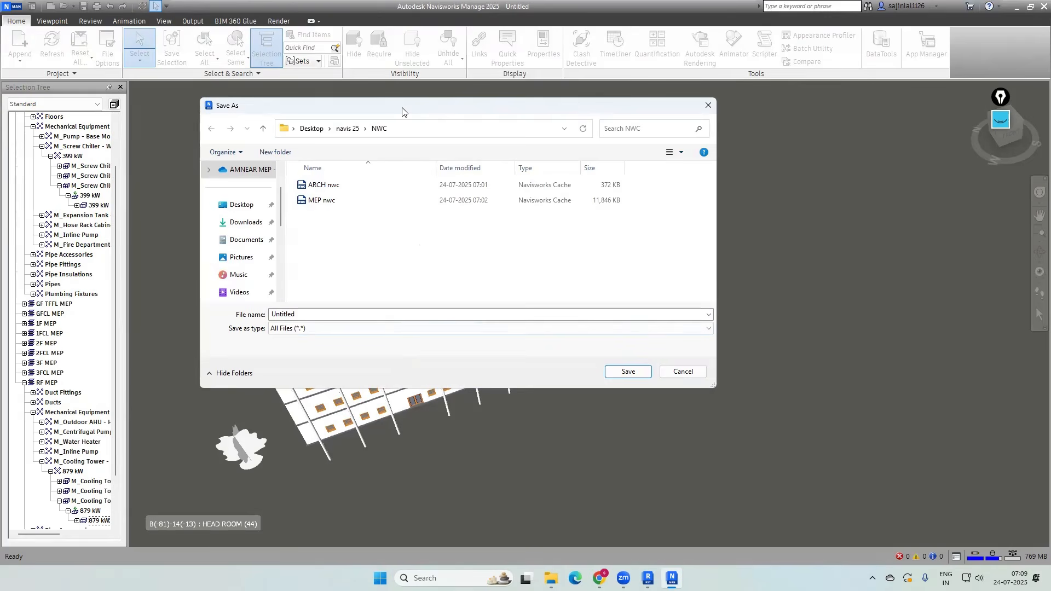
Create a folder named WORKING inside the navis 25 folder from the Save As dialog
click(348, 129)
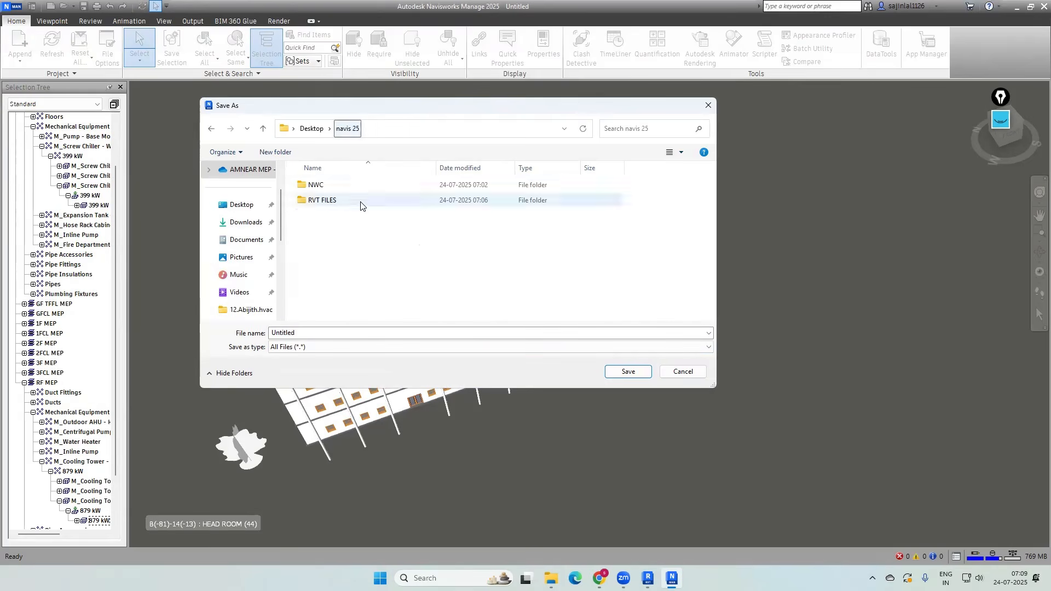
right_click(336, 235)
mouse_move(373, 348)
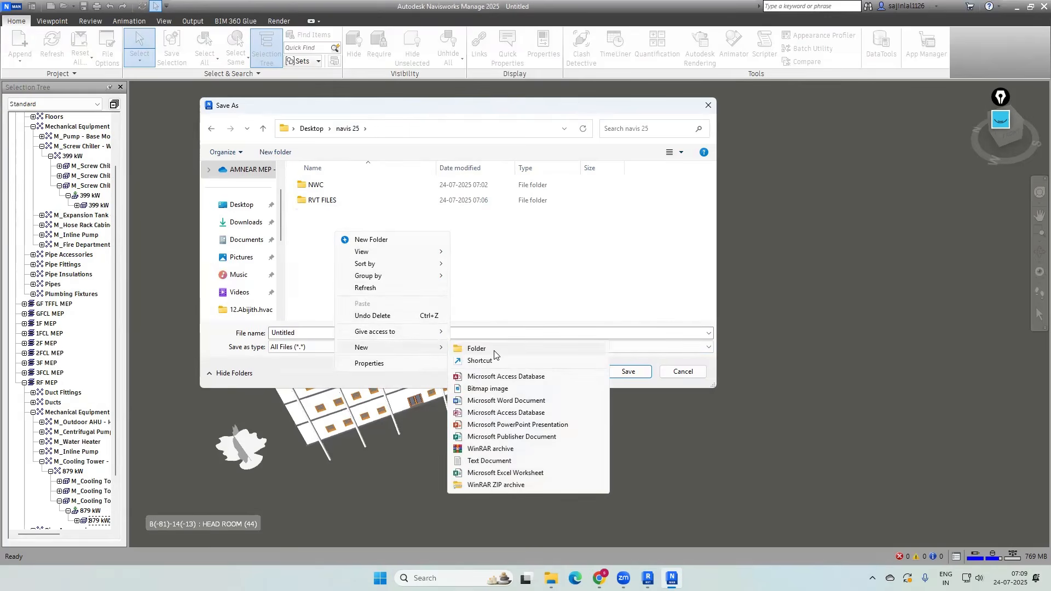
click(492, 352)
text(working)
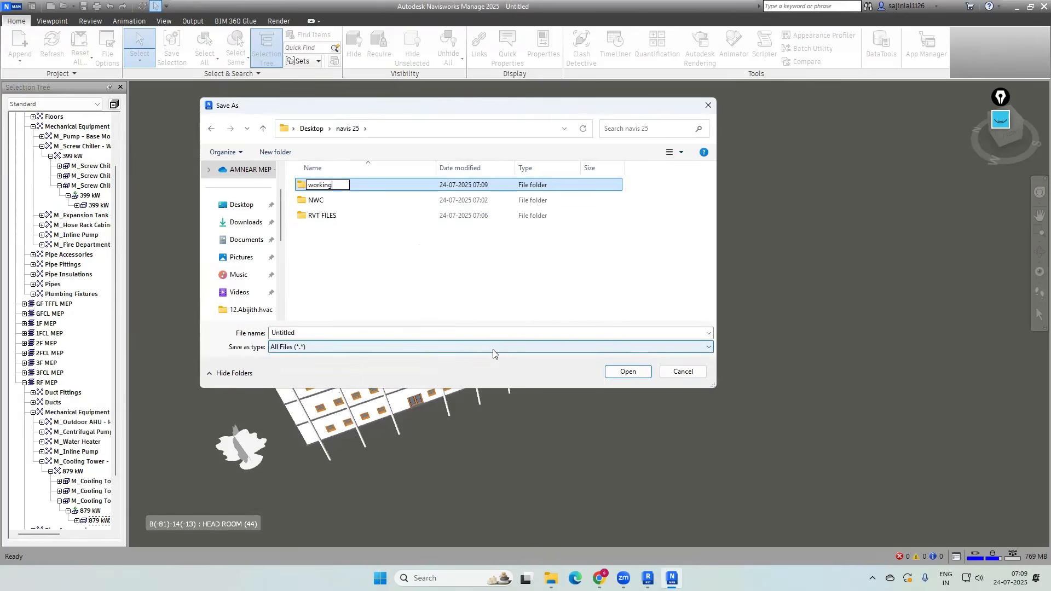
key(BackSpace)
key(BackSpace)
key(BackSpace)
key(BackSpace)
key(BackSpace)
key(BackSpace)
key(BackSpace)
text(WORKIN)
Name the combined model PROJ 1 and save it inside the WORKING folder
double_click(314, 334)
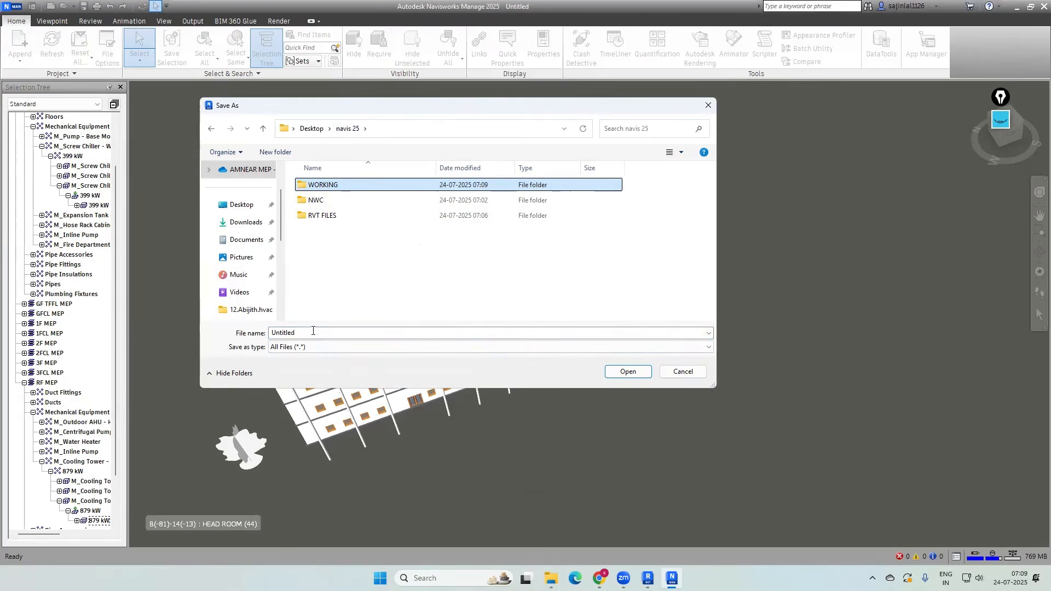
double_click(314, 333)
text(PROJ 1)
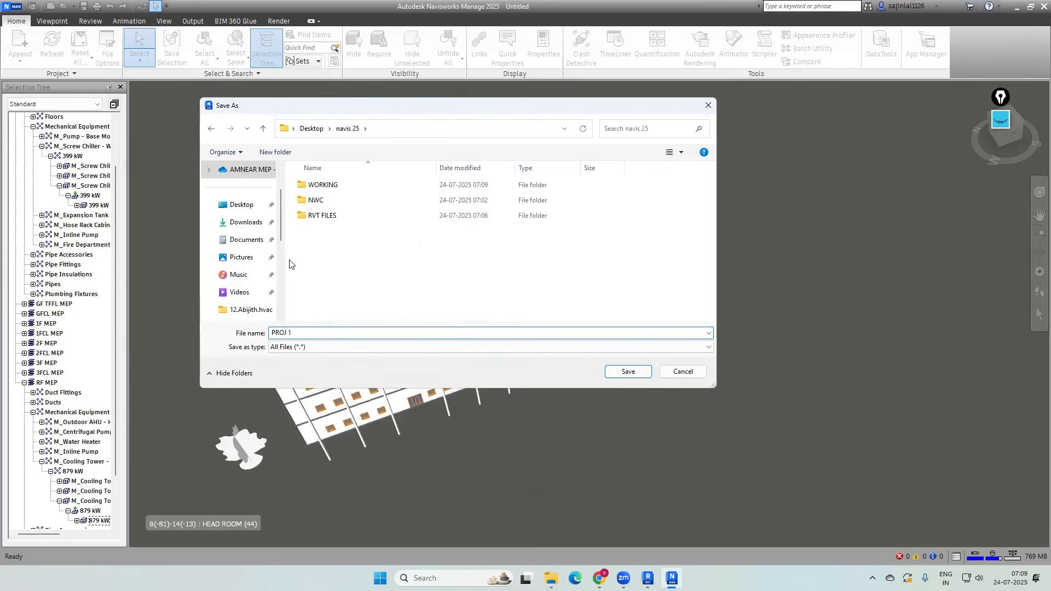
double_click(324, 185)
click(628, 372)
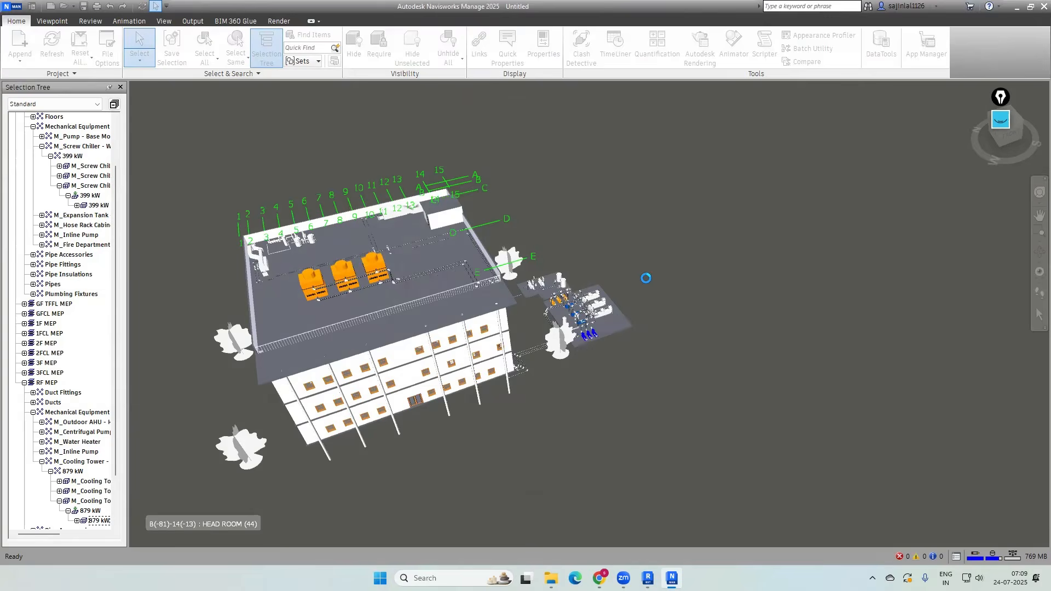
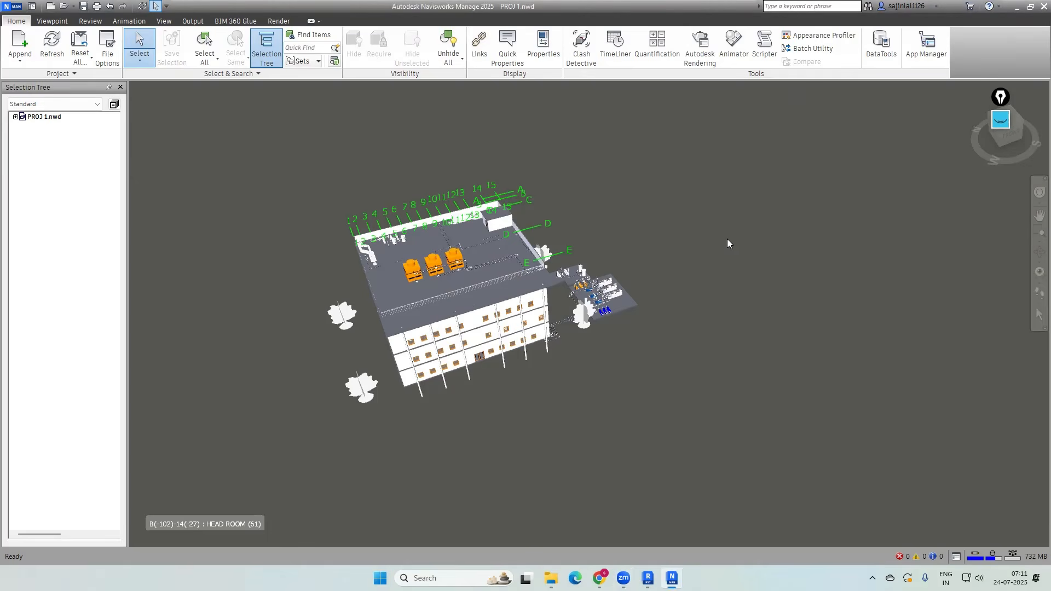
click(7, 10)
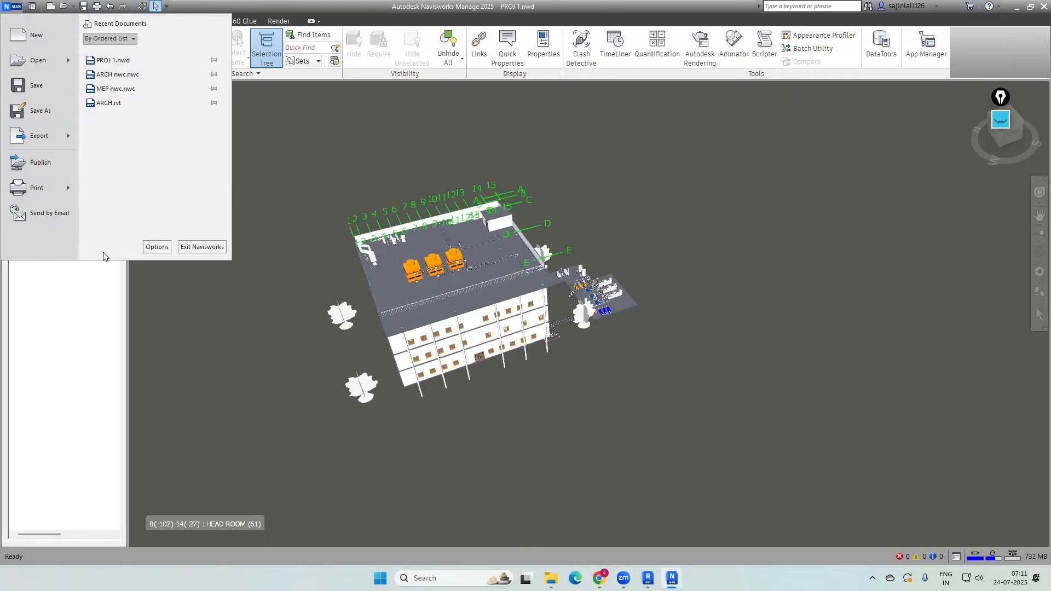
click(335, 177)
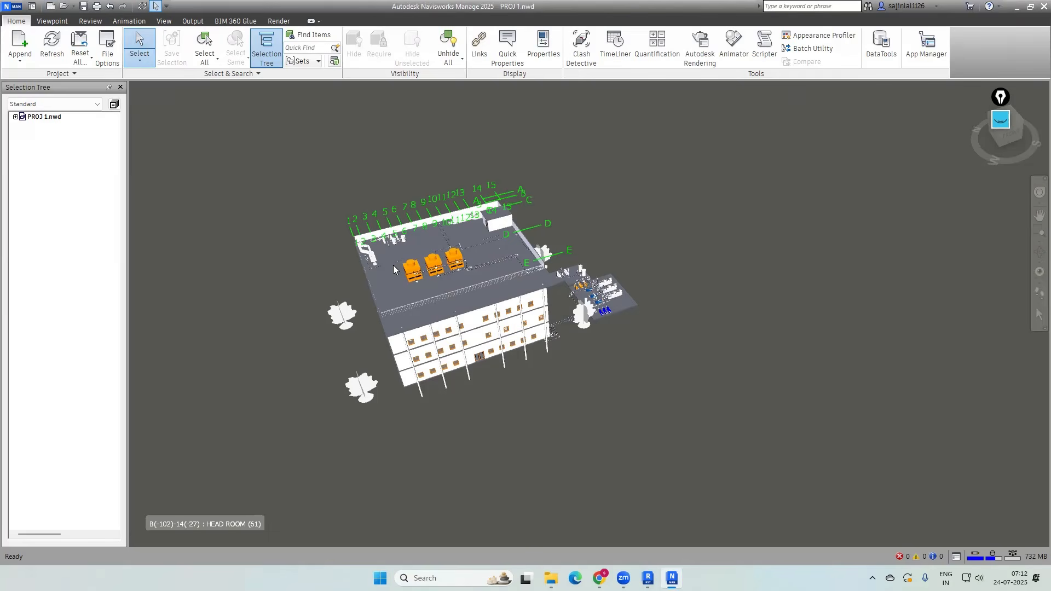
click(54, 10)
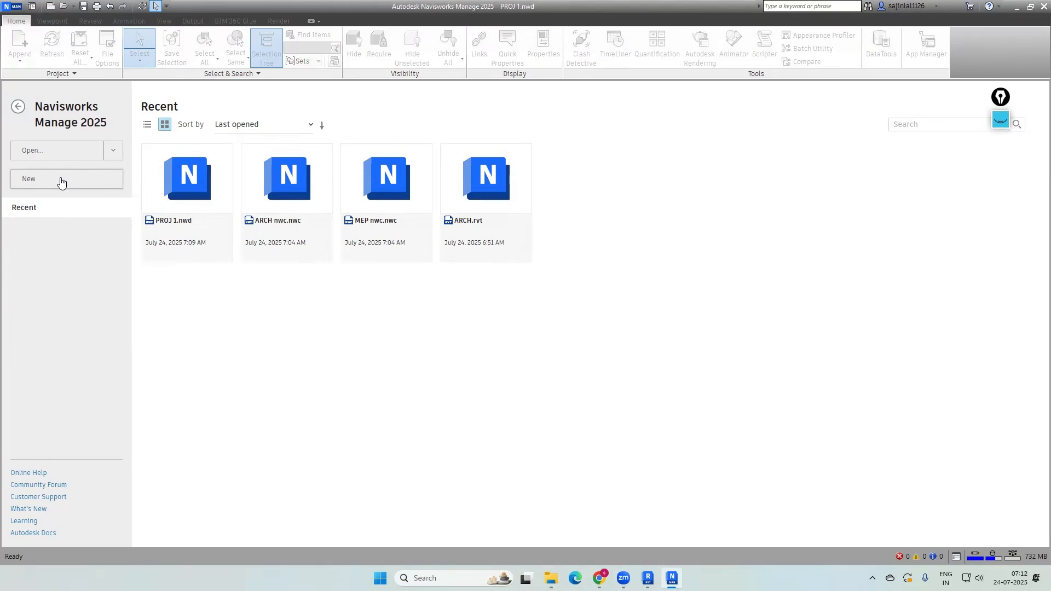
click(33, 7)
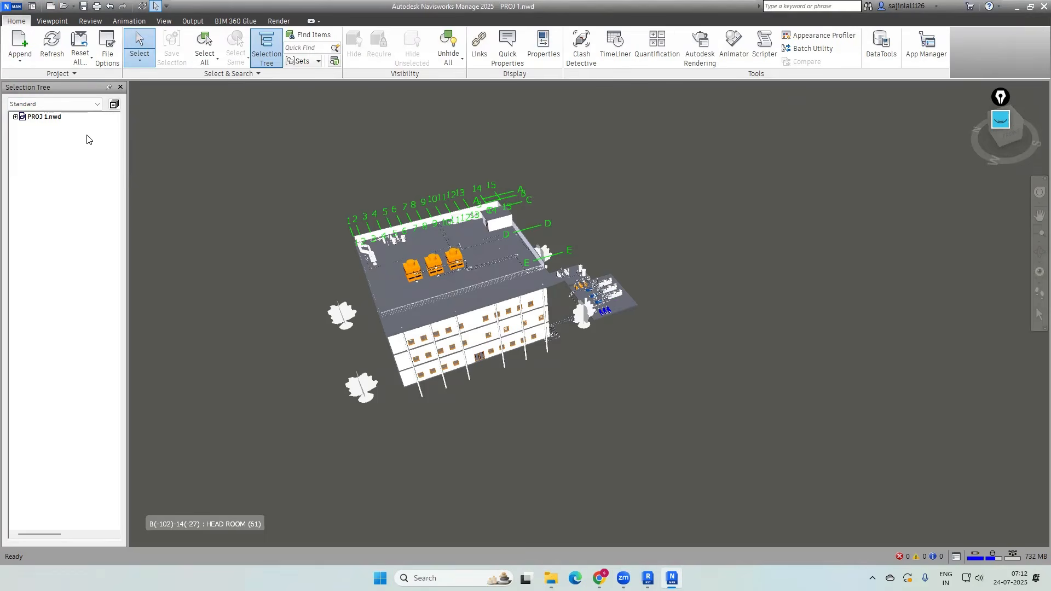
click(120, 88)
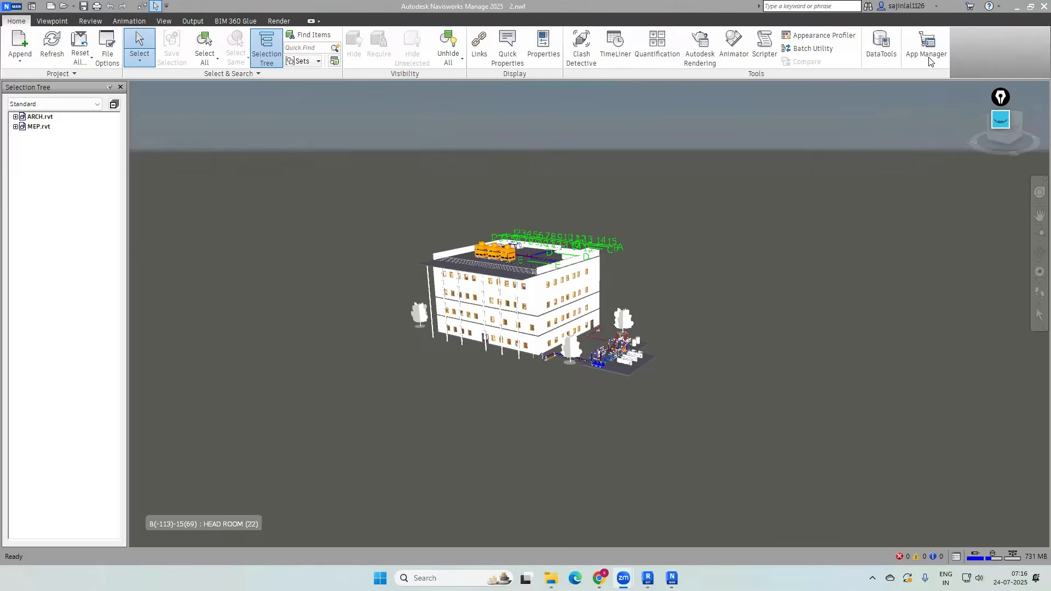
click(927, 49)
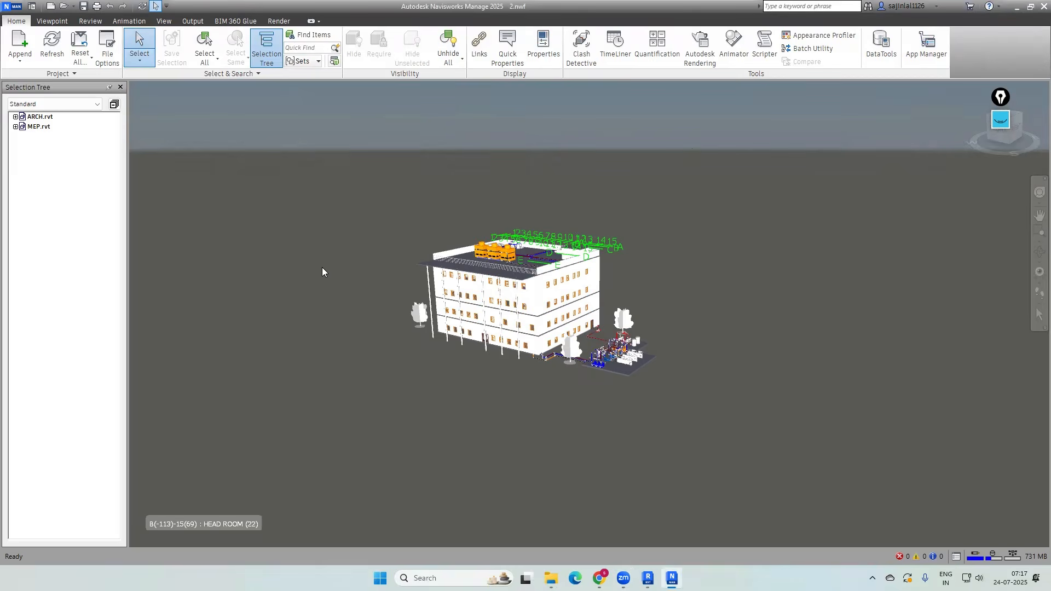
Zoom and orbit the 2.nwf building model to view its roof from above
scroll(322, 268, down, 3)
scroll(288, 244, up, 1)
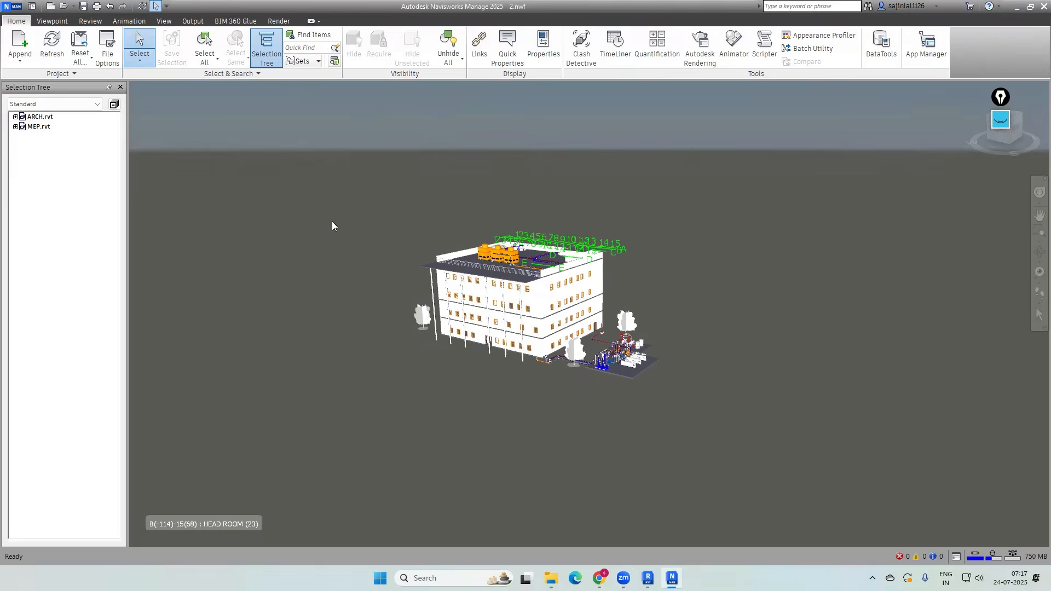
scroll(428, 201, up, 2)
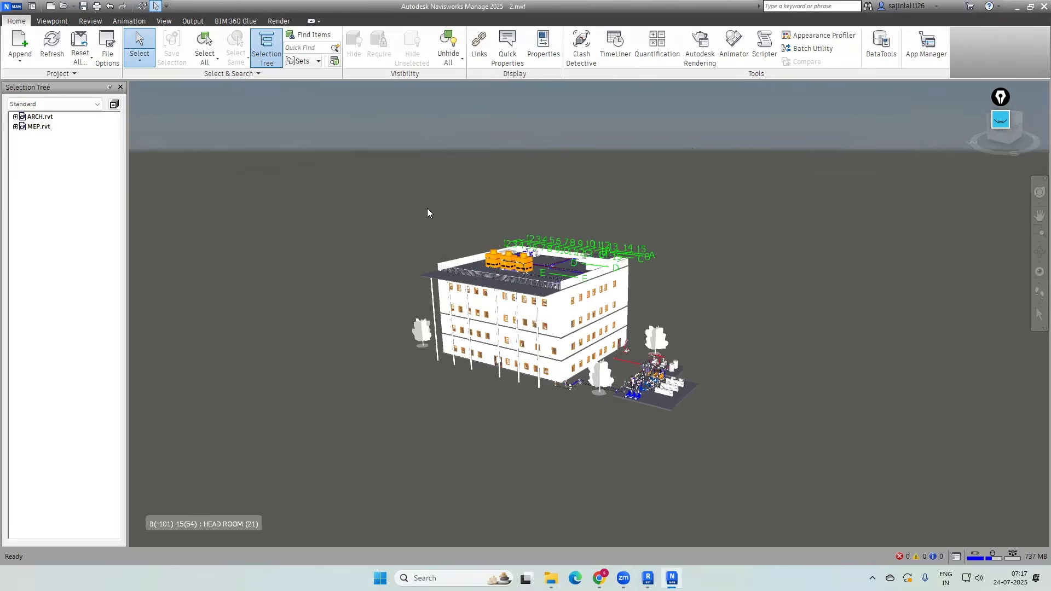
scroll(429, 206, down, 2)
shift+middle_drag(431, 203, 435, 230)
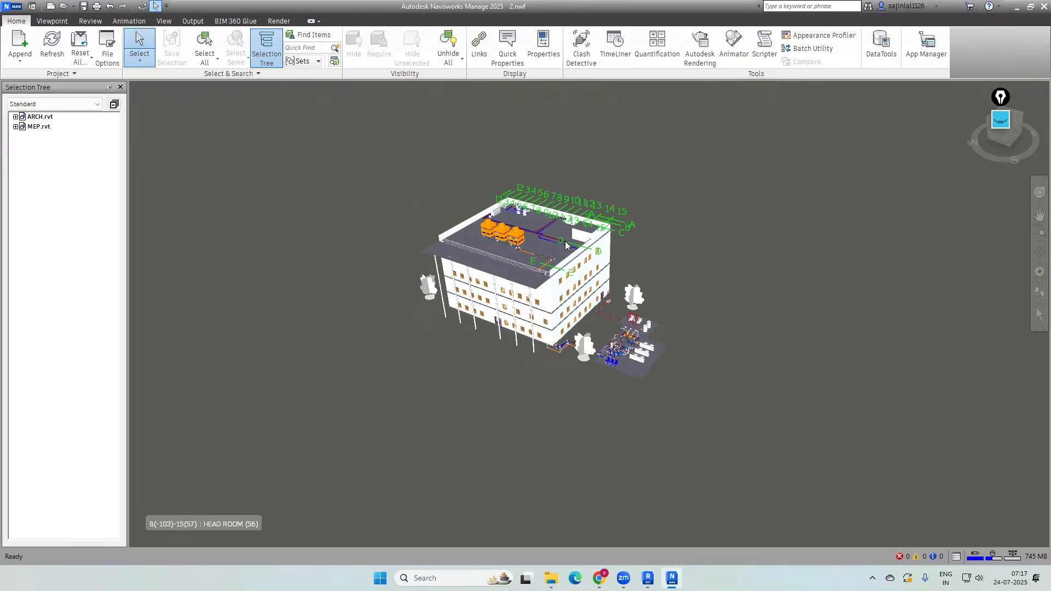
Hide and reshow the Selection Tree, and make its docked pane narrower
click(266, 55)
click(263, 55)
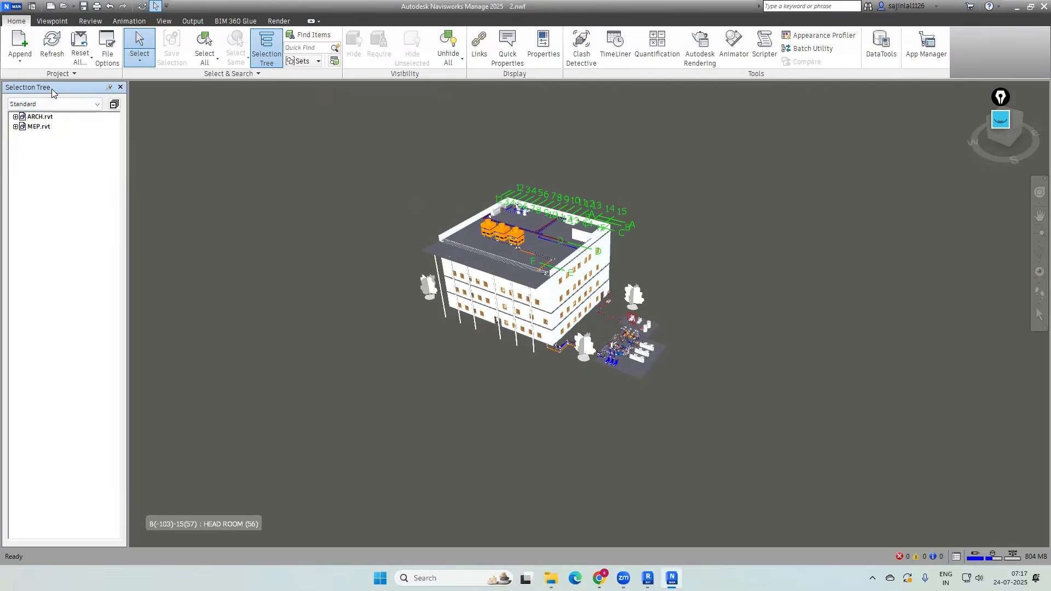
drag(51, 89, 19, 313)
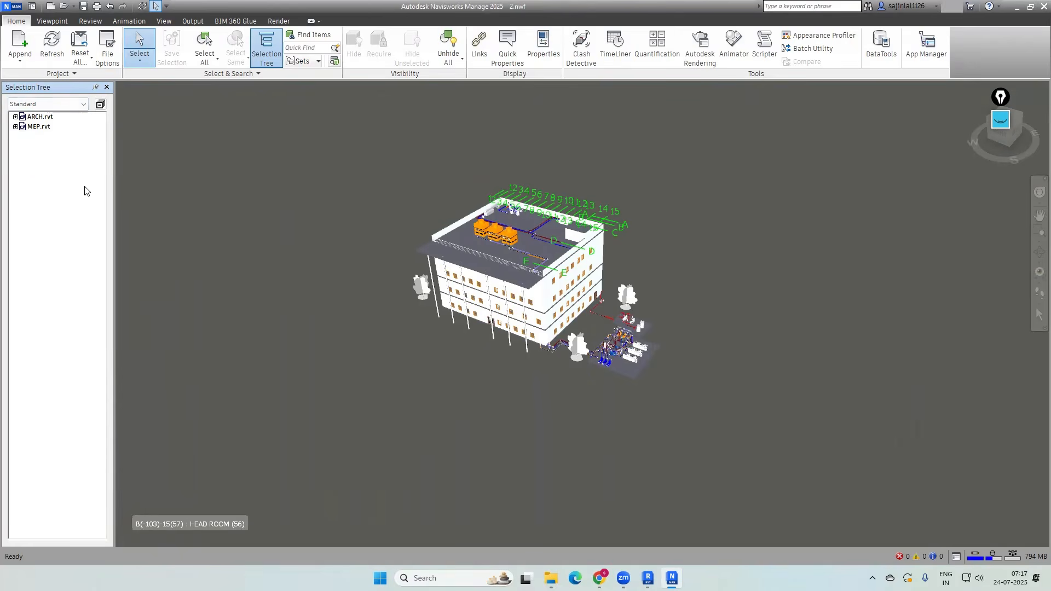
Try out auto-hide on the Selection Tree, and close and reopen the auto-hidden pane
click(96, 88)
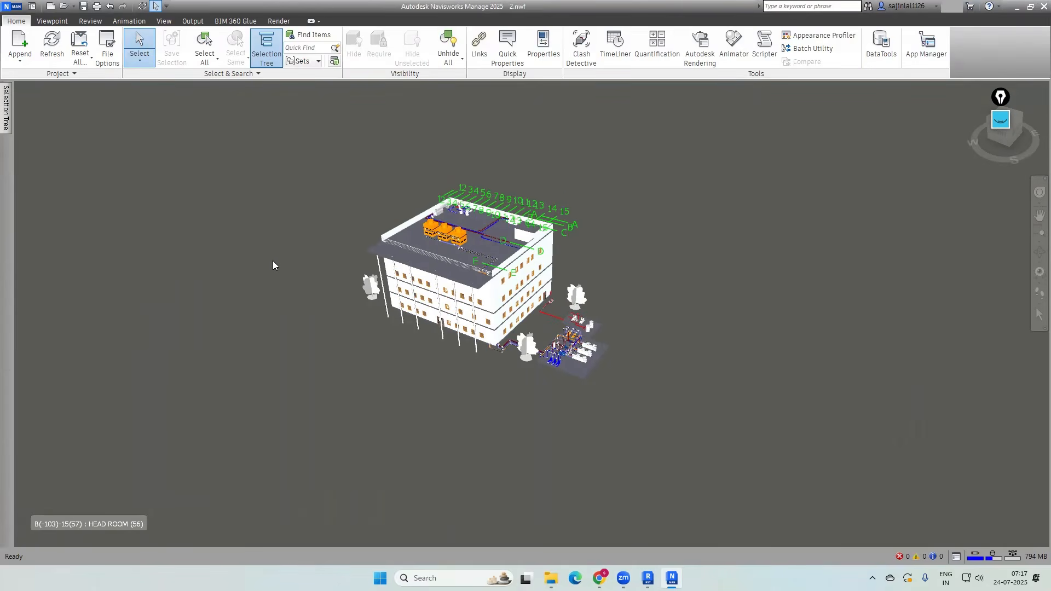
mouse_move(6, 107)
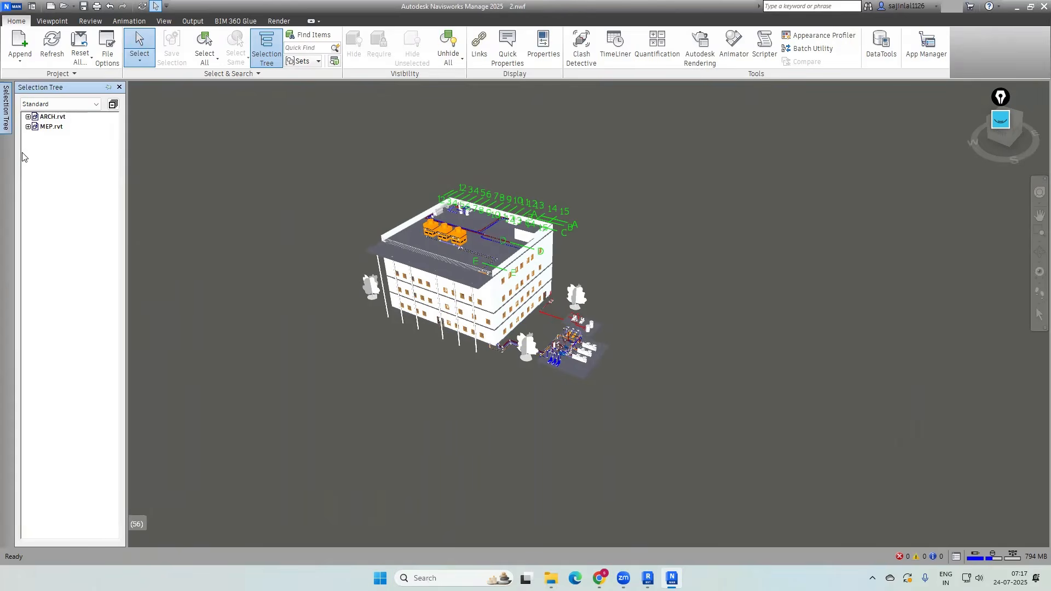
click(107, 88)
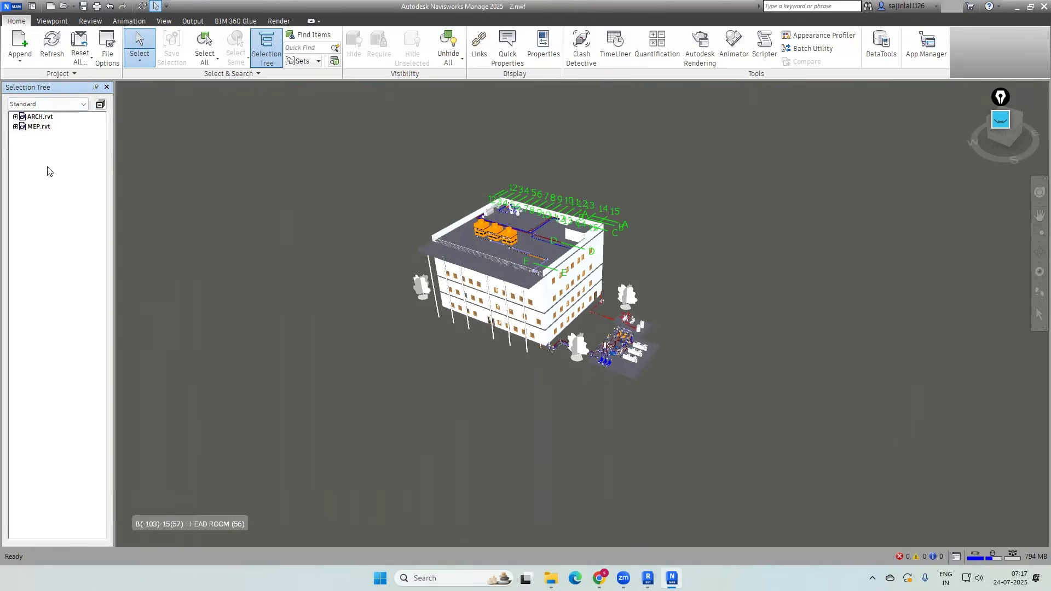
click(95, 87)
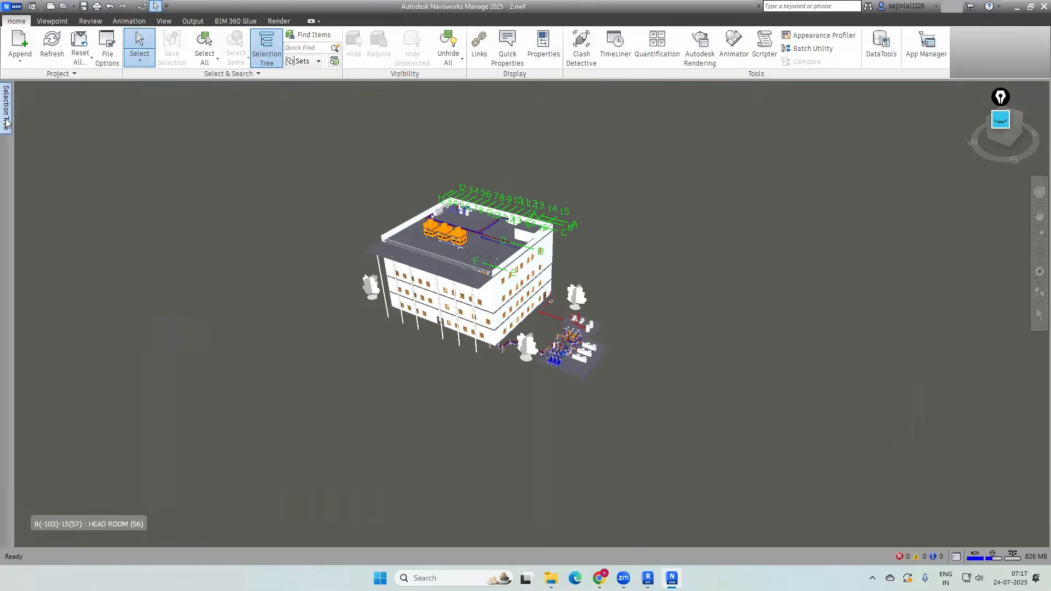
mouse_move(6, 112)
click(120, 88)
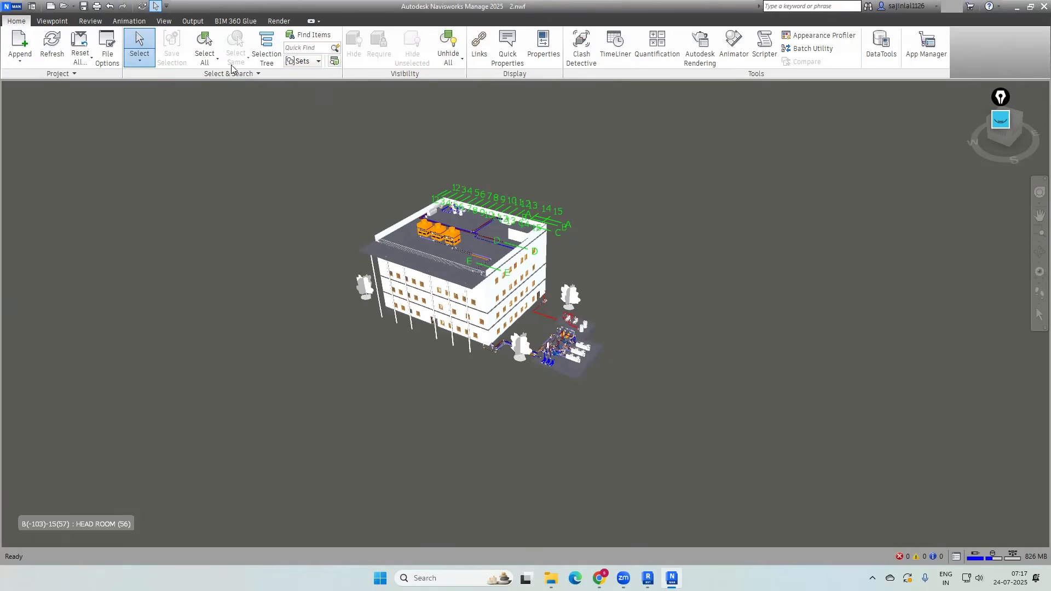
click(273, 49)
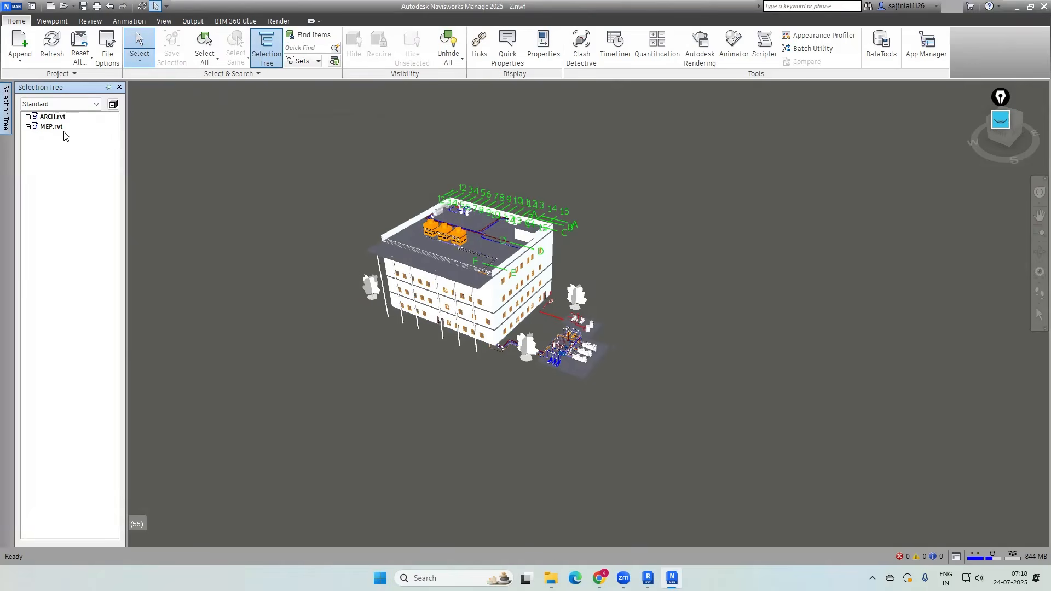
Highlight the whole ARCH.rvt model from the Selection Tree, clear the selection, and pin the tree open
click(53, 117)
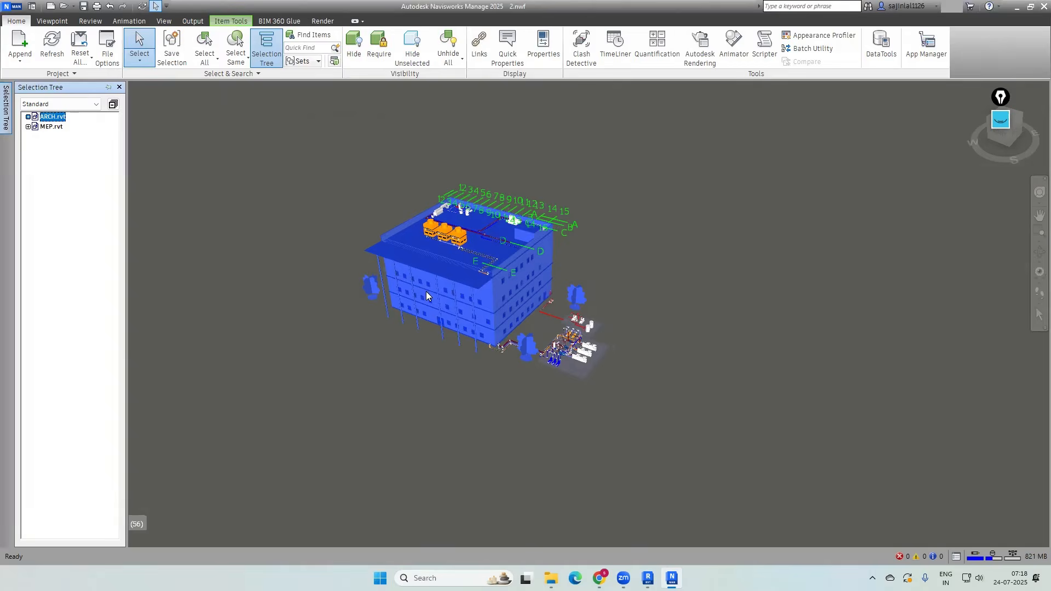
click(359, 353)
mouse_move(4, 130)
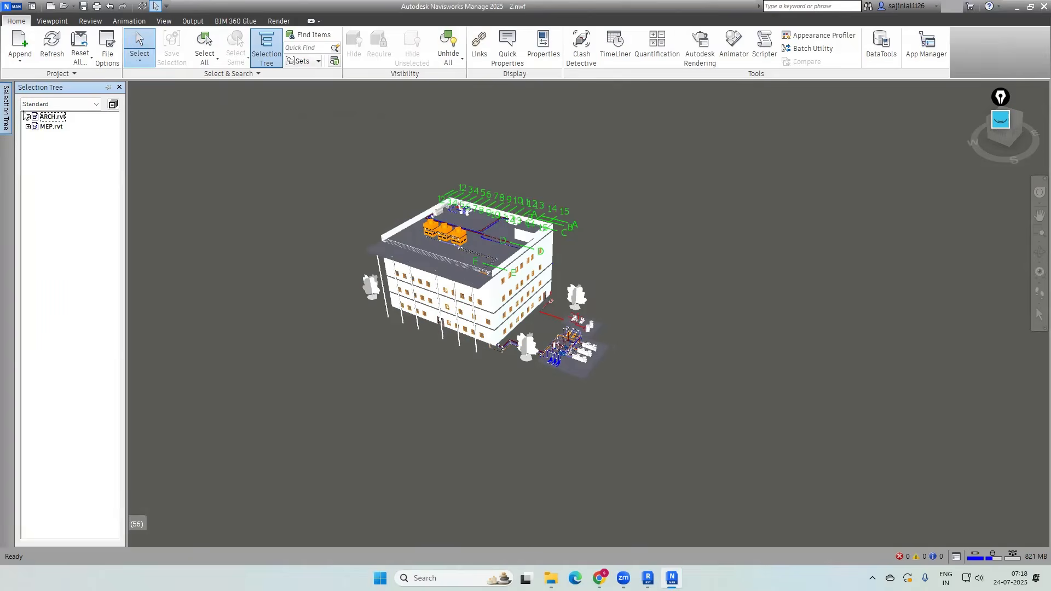
click(95, 87)
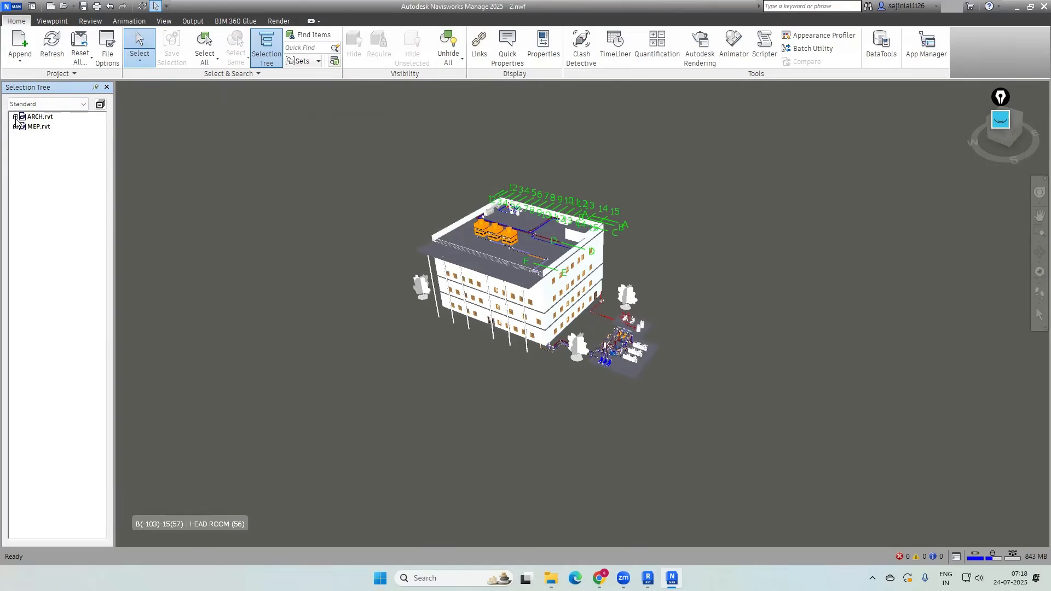
Expand ARCH.rvt by level, highlight the Walls of level RF and of level GF, and collapse the file
click(16, 118)
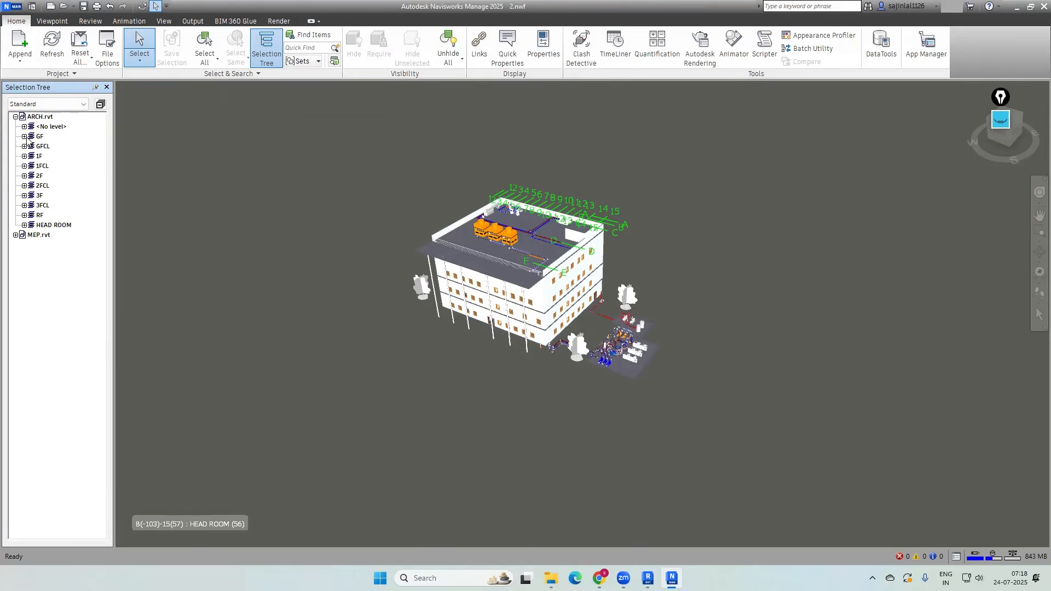
click(24, 215)
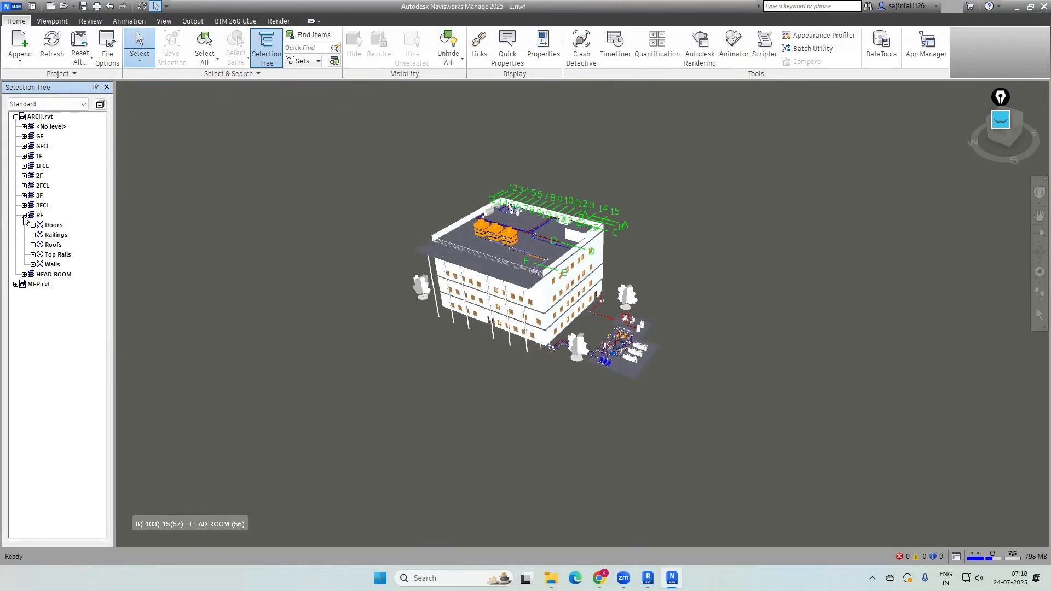
click(53, 265)
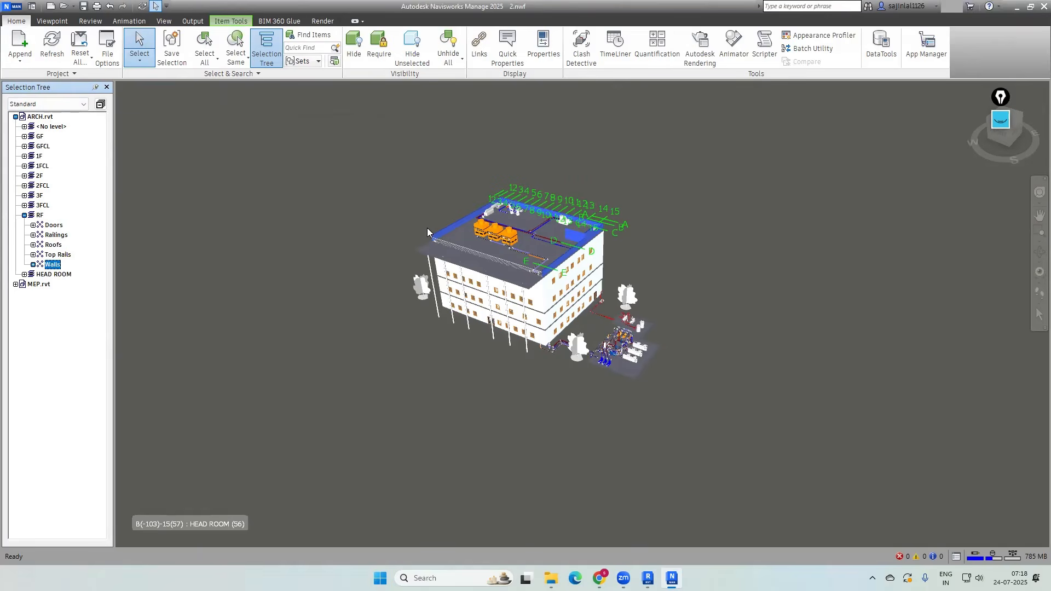
click(24, 216)
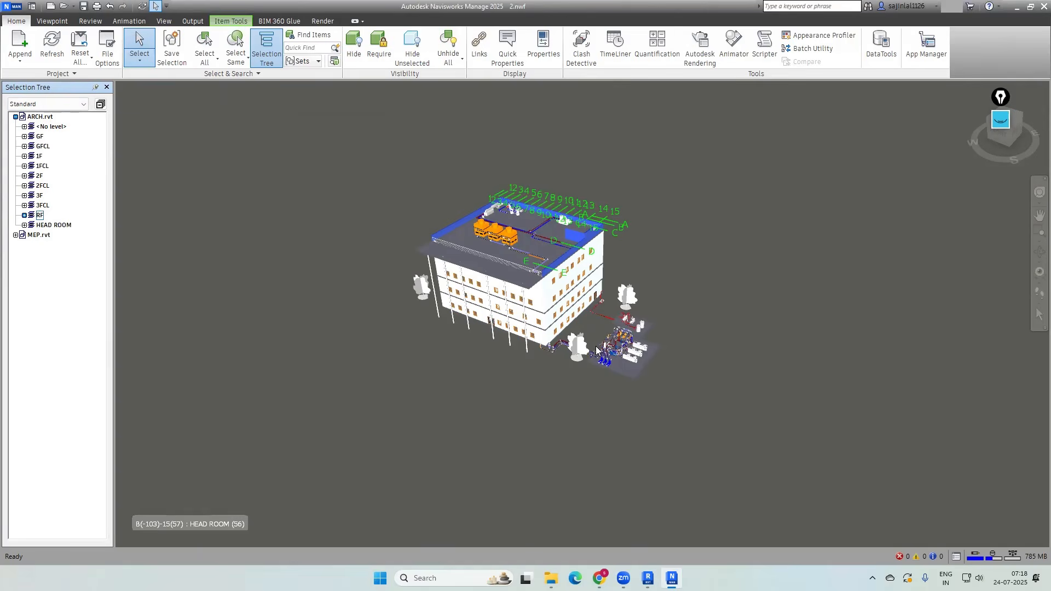
click(24, 136)
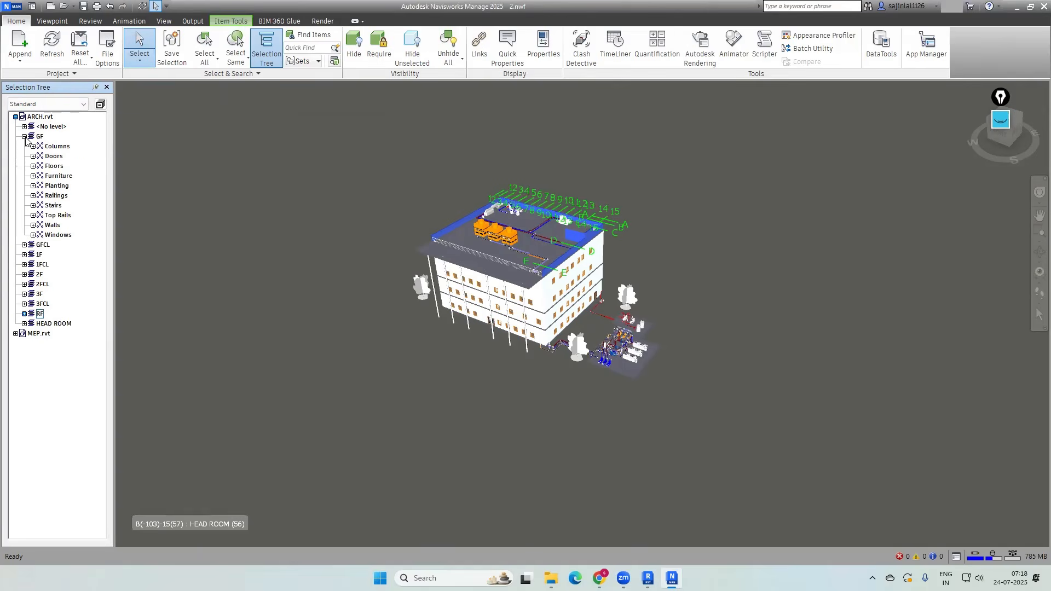
click(57, 226)
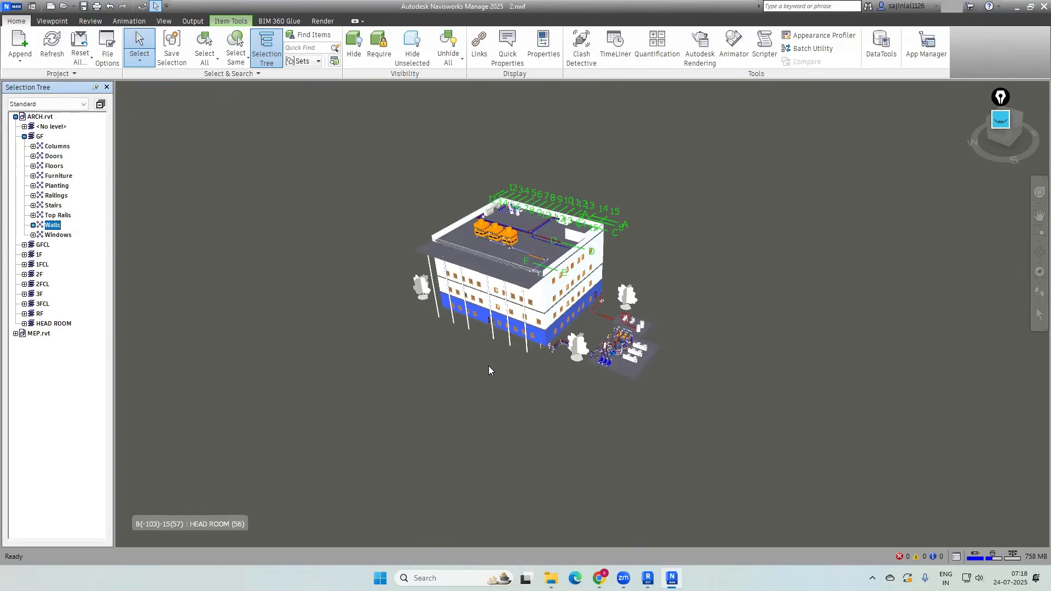
click(16, 117)
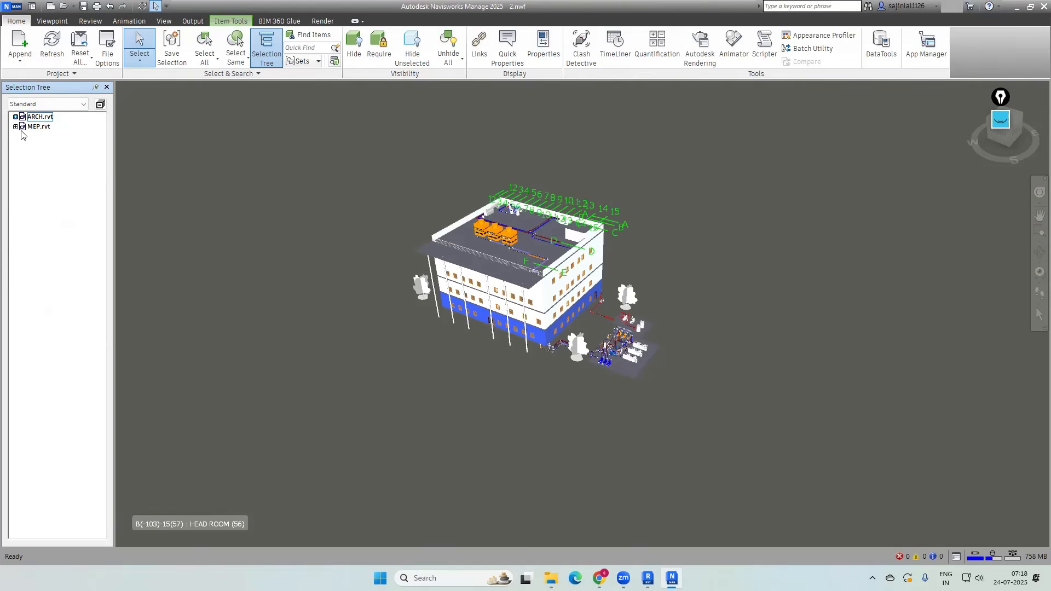
Highlight the whole MEP.rvt model, expand it to the RF MEP level, and select that level's Pipes
click(38, 127)
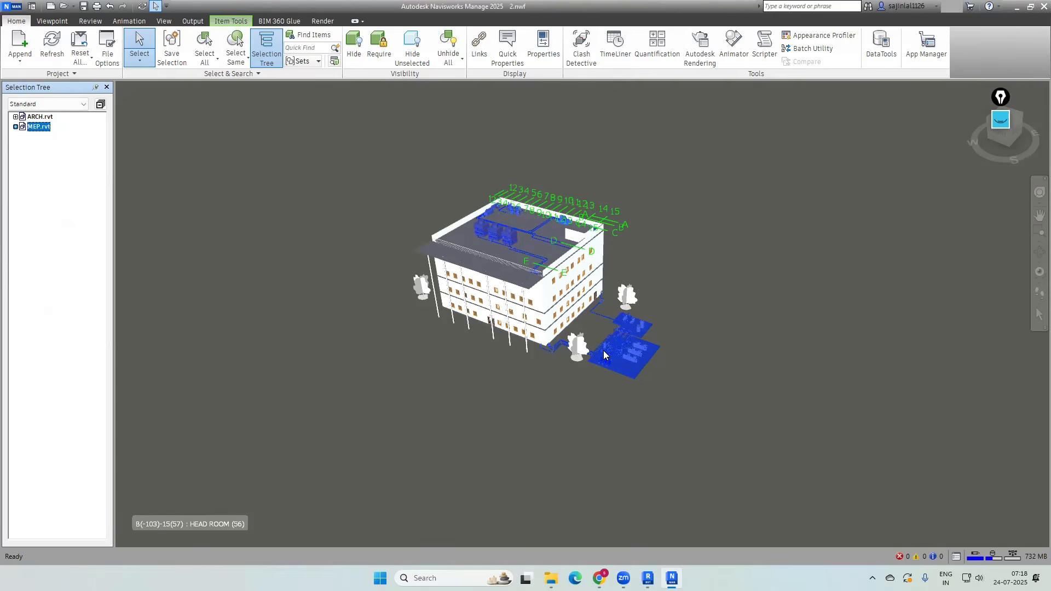
click(16, 127)
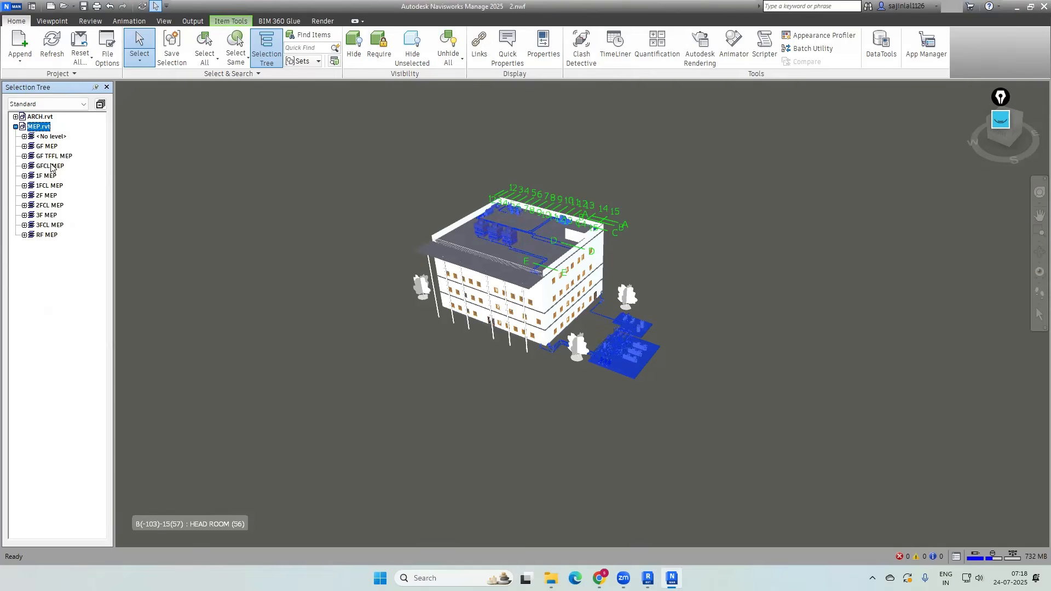
click(24, 235)
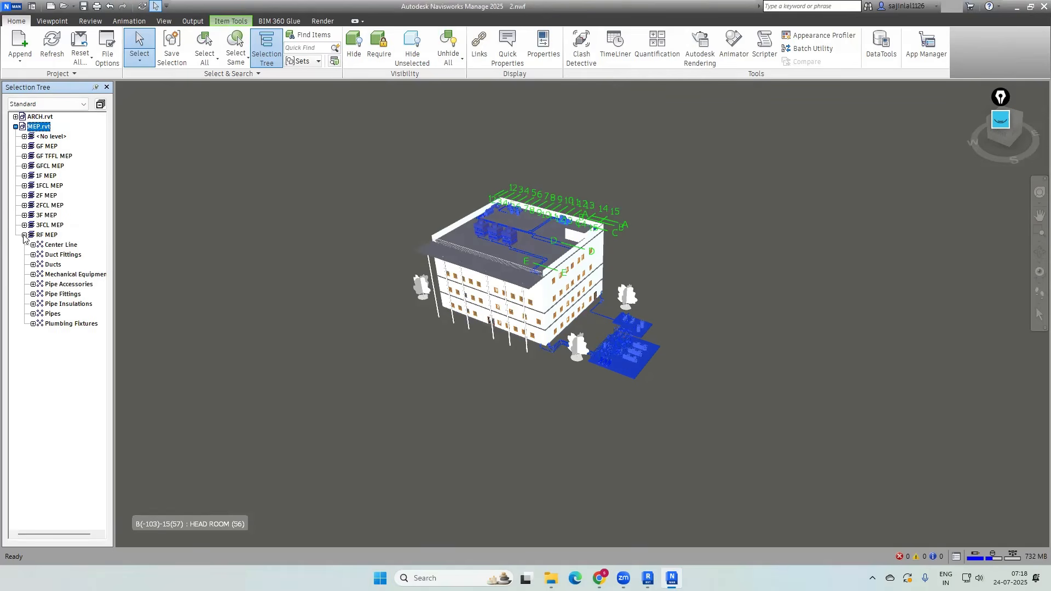
click(54, 314)
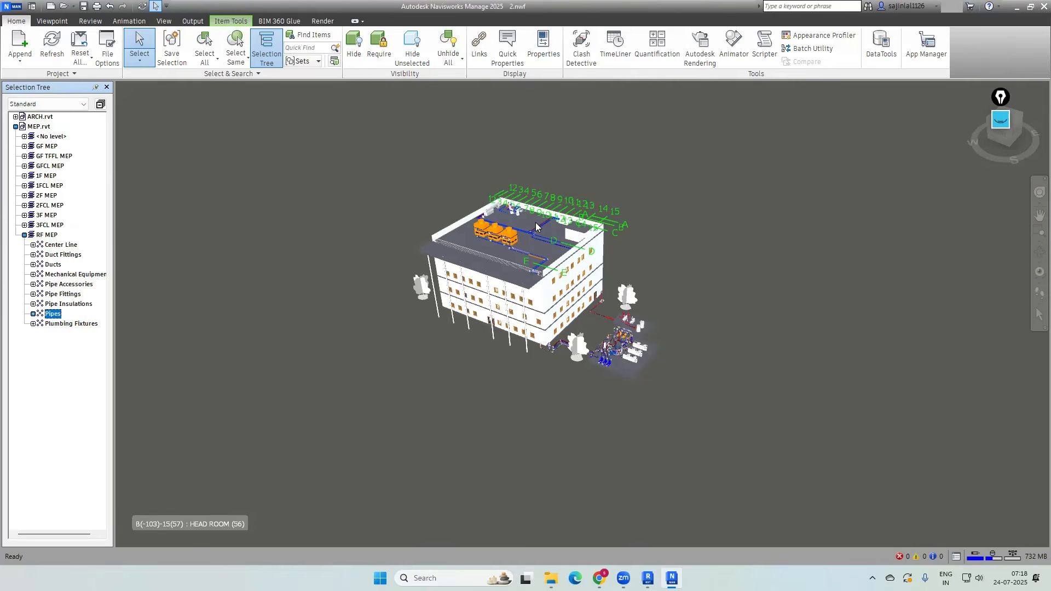
Collapse the MEP.rvt branch in the Selection Tree and hide the whole ARCH.rvt model
click(24, 235)
click(16, 126)
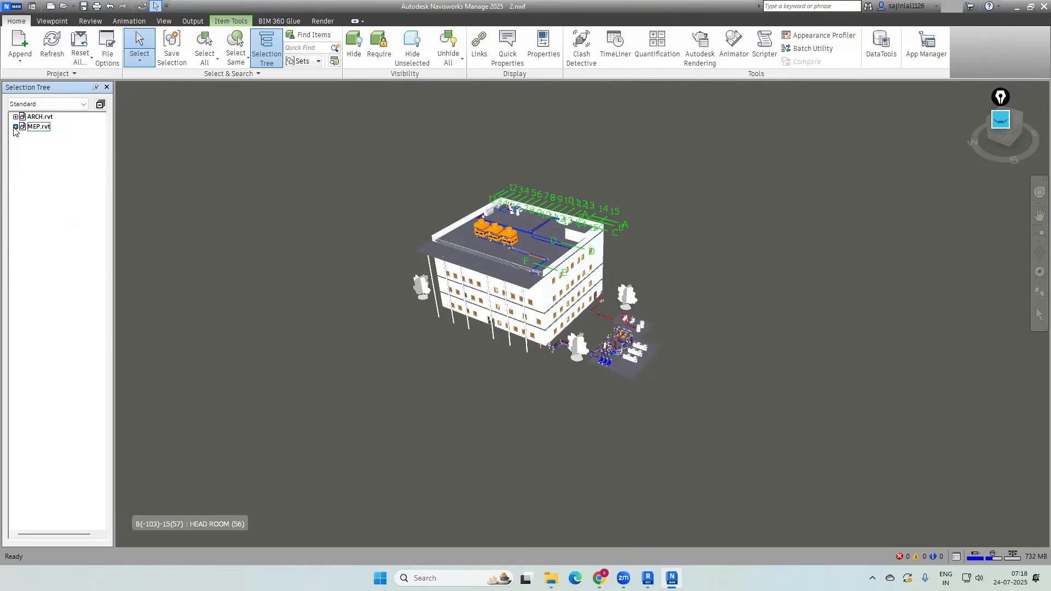
click(45, 118)
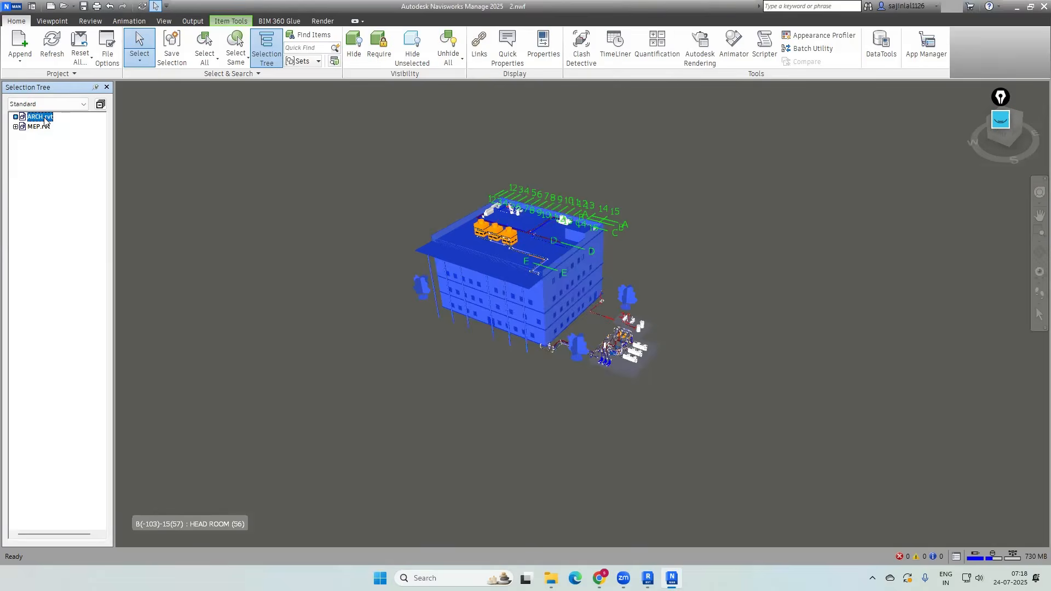
right_click(45, 121)
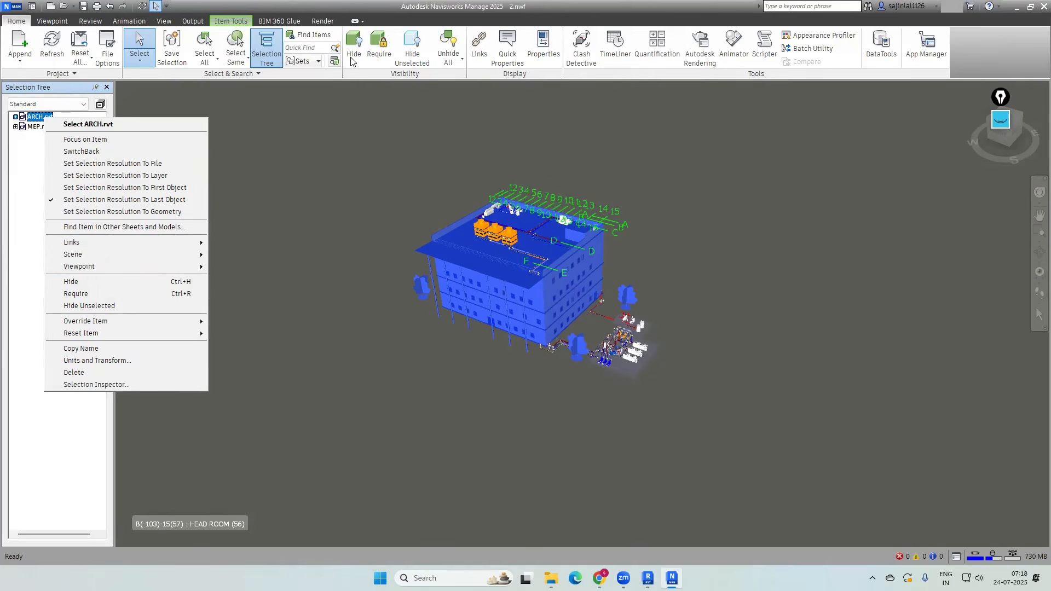
click(83, 283)
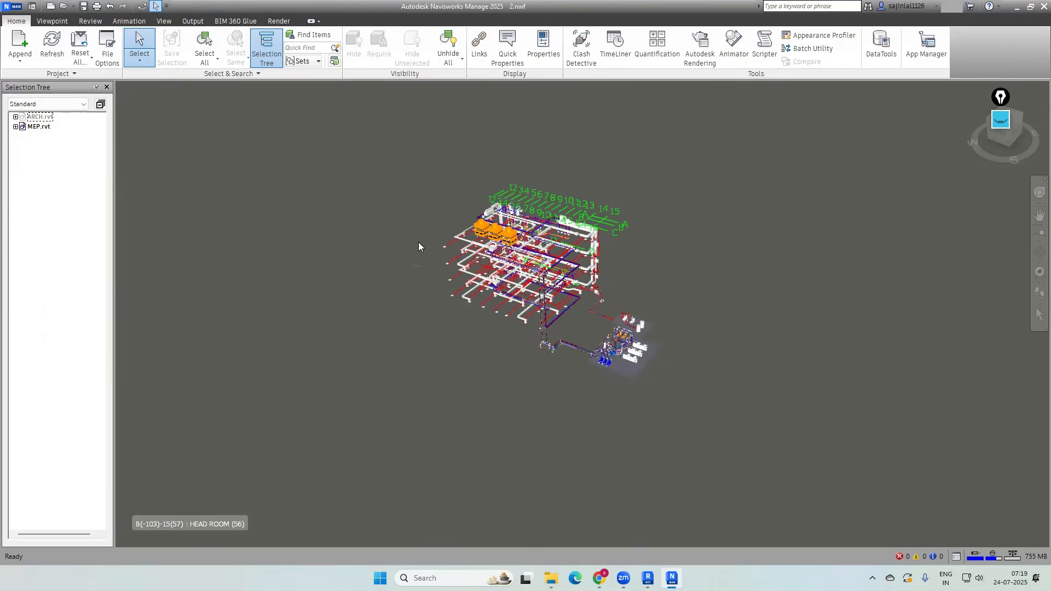
scroll(534, 276, up, 5)
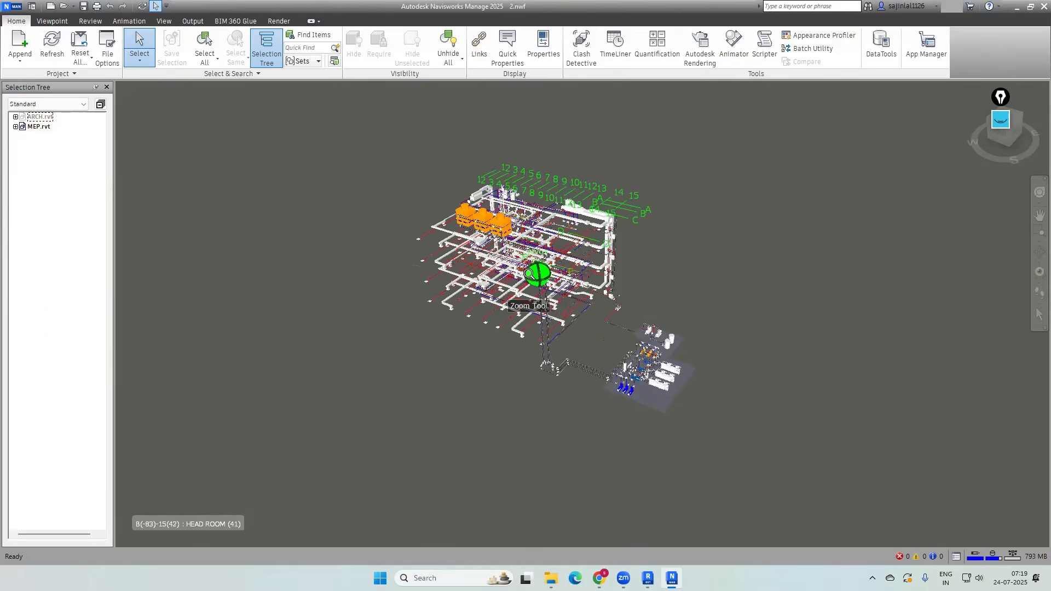
scroll(514, 268, up, 2)
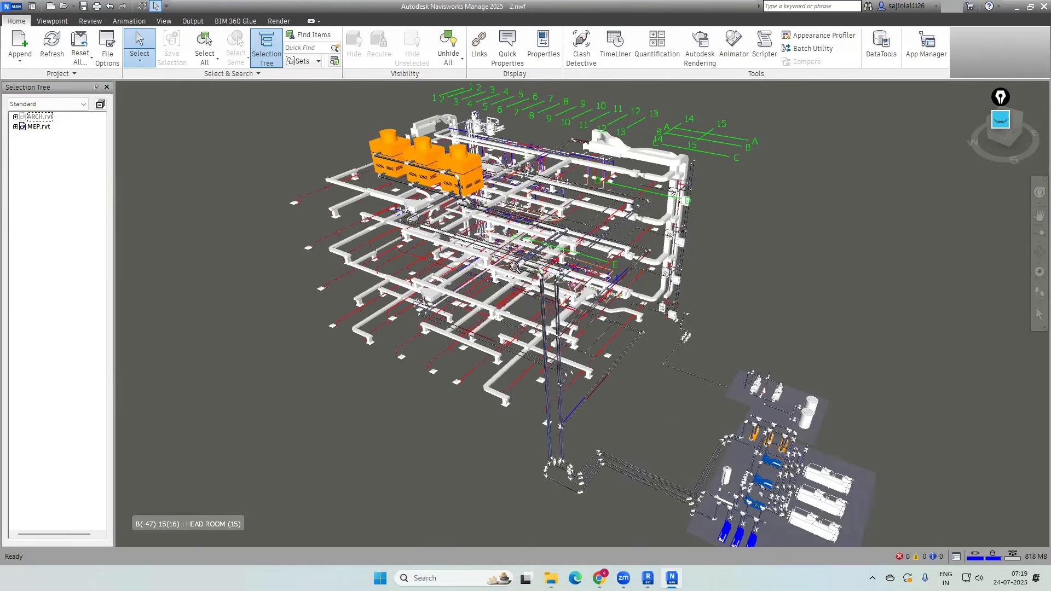
Unhide the ARCH.rvt model from the Selection Tree
right_click(42, 118)
click(82, 281)
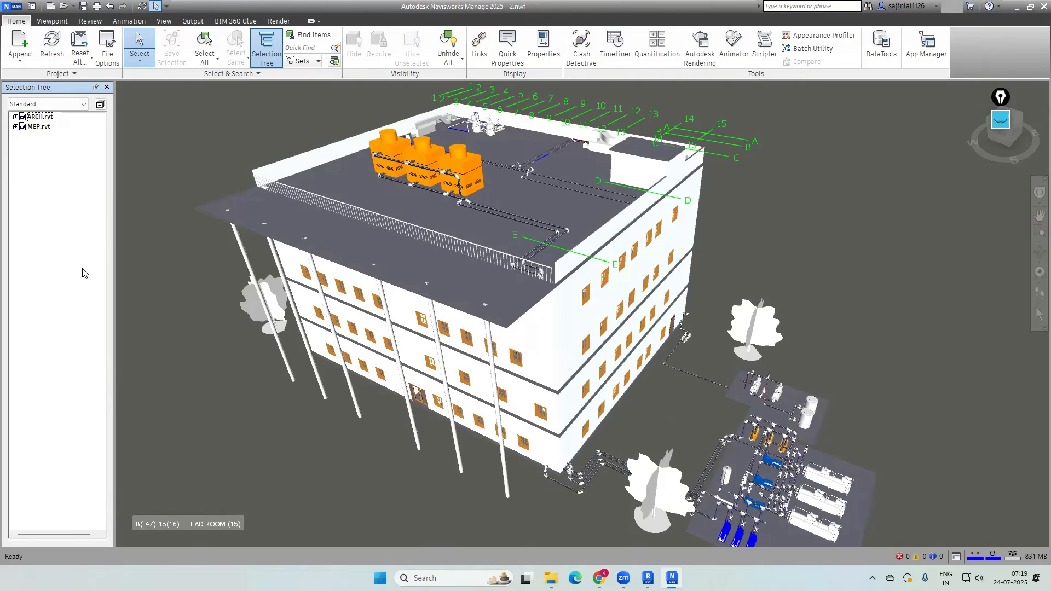
scroll(818, 252, down, 2)
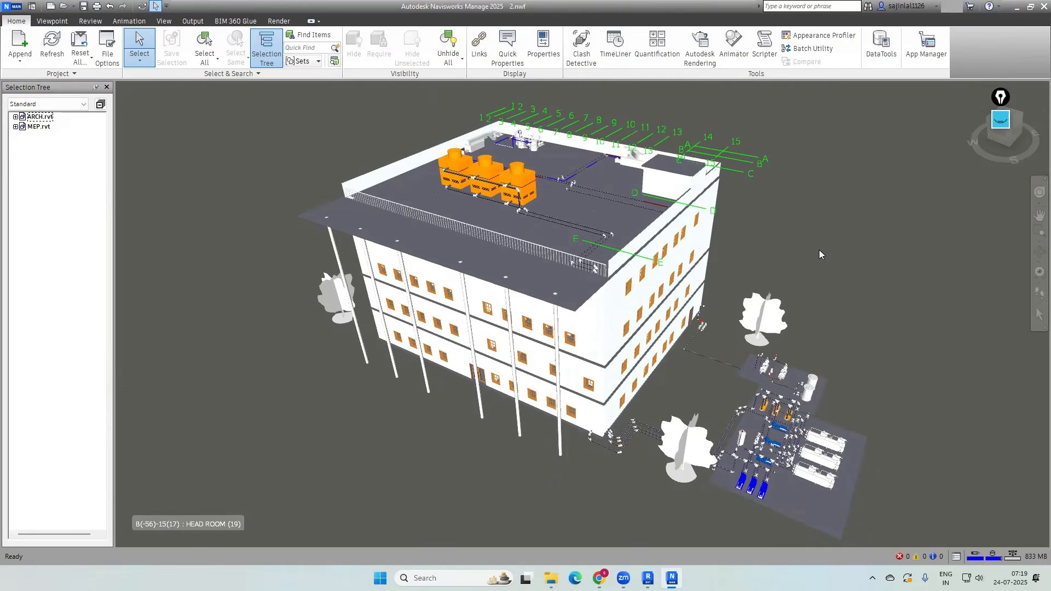
Look at the Append and Merge options for adding files, without adding one
click(23, 62)
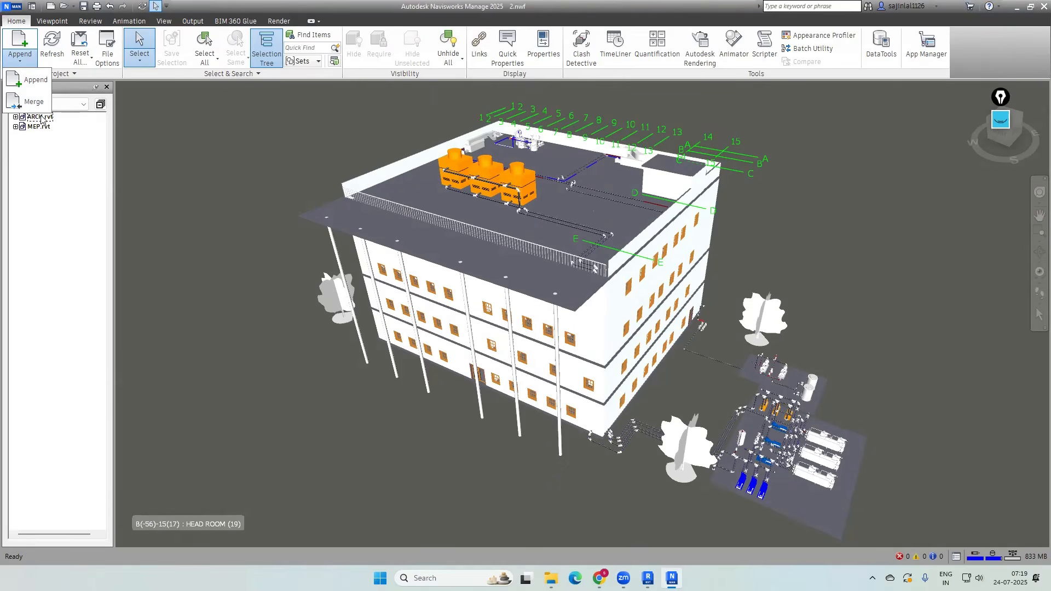
click(44, 145)
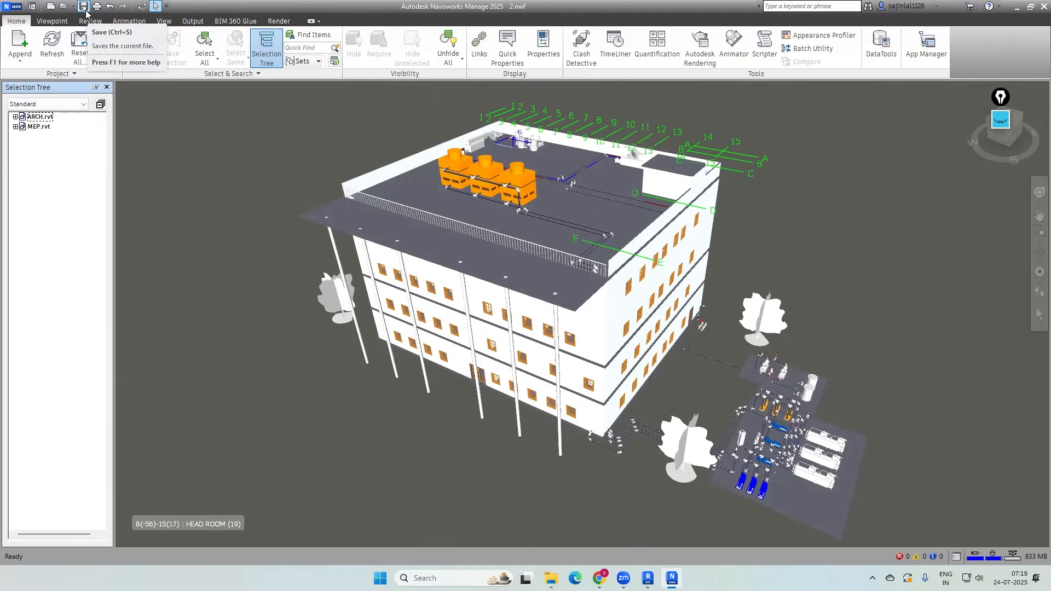
click(30, 65)
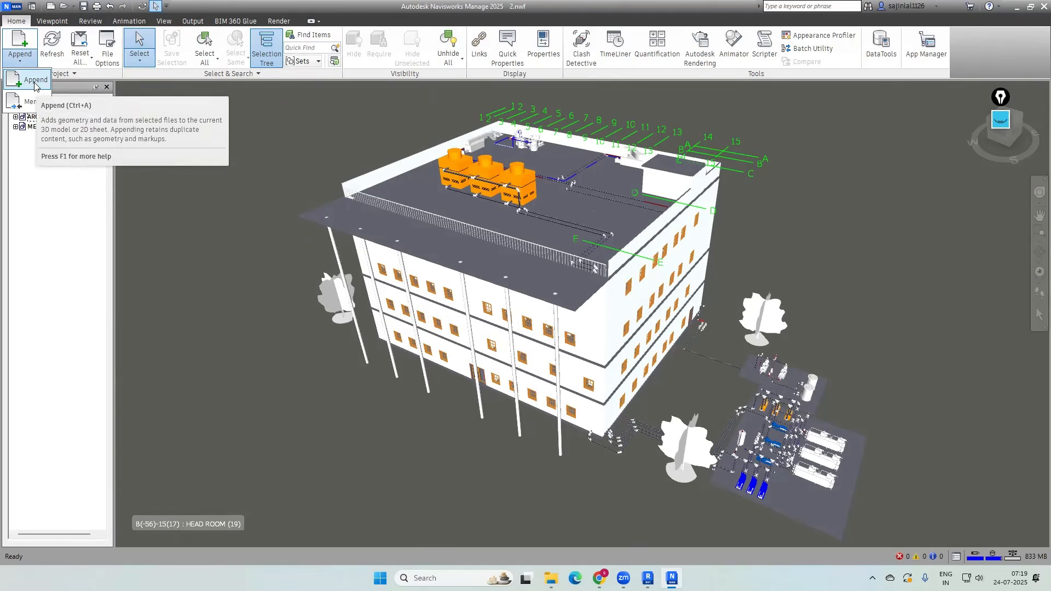
click(51, 121)
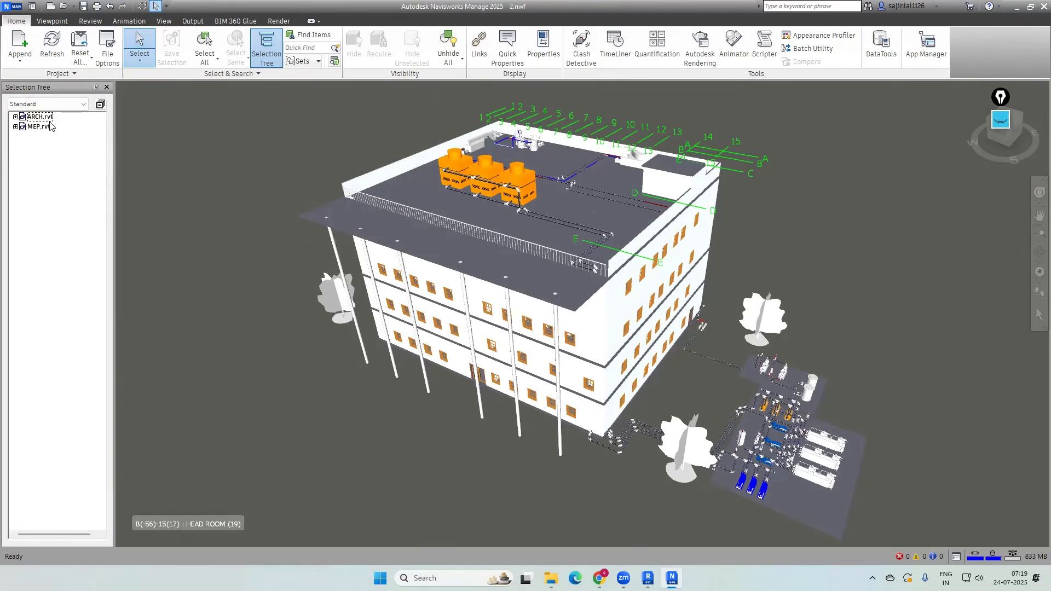
Highlight the ARCH.rvt and MEP.rvt models in turn from the Selection Tree, and clear the selection
click(49, 127)
click(50, 118)
click(48, 126)
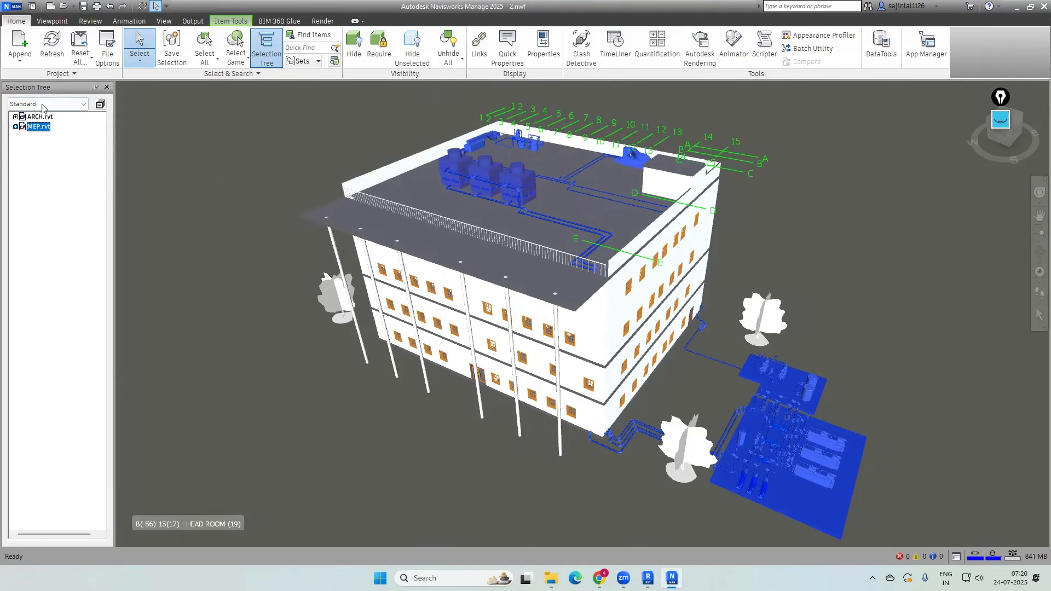
click(40, 116)
click(43, 127)
click(19, 59)
click(53, 145)
click(47, 117)
click(48, 127)
click(49, 160)
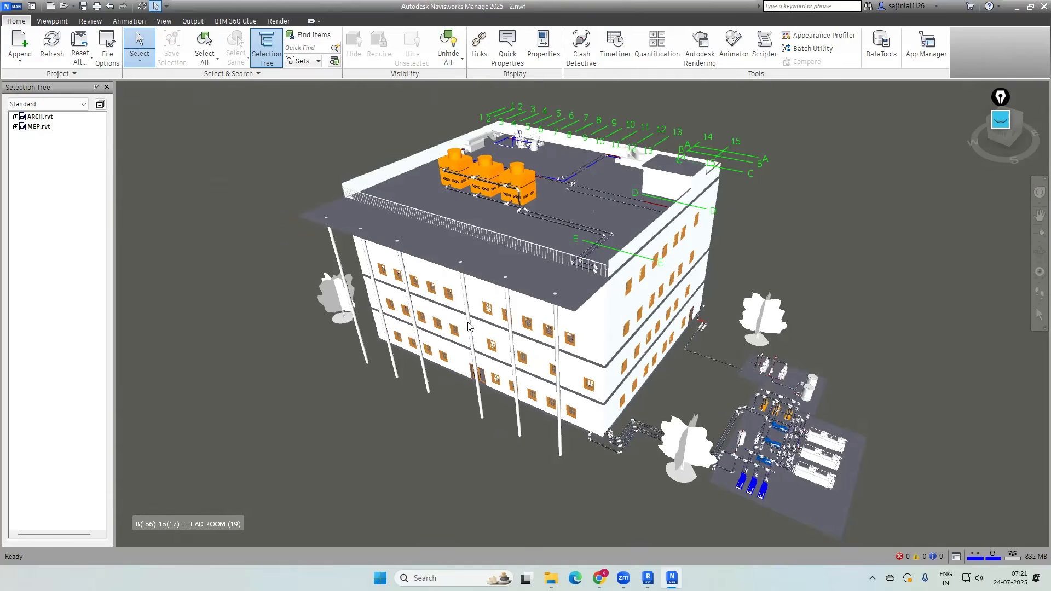
Show the handwritten screen annotations about the Navisworks file types, and hide them again
click(1001, 120)
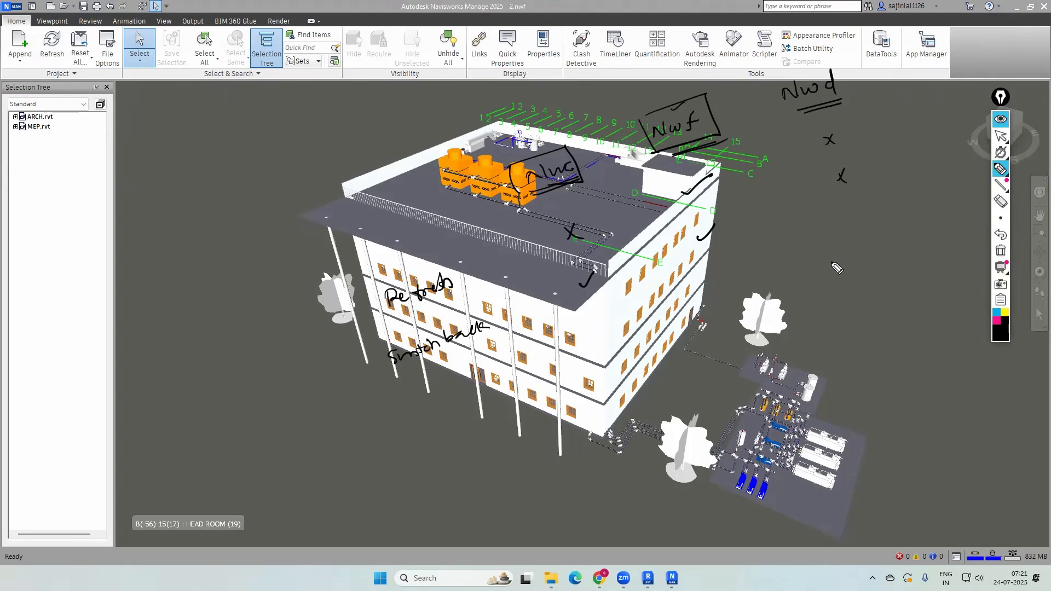
click(1002, 120)
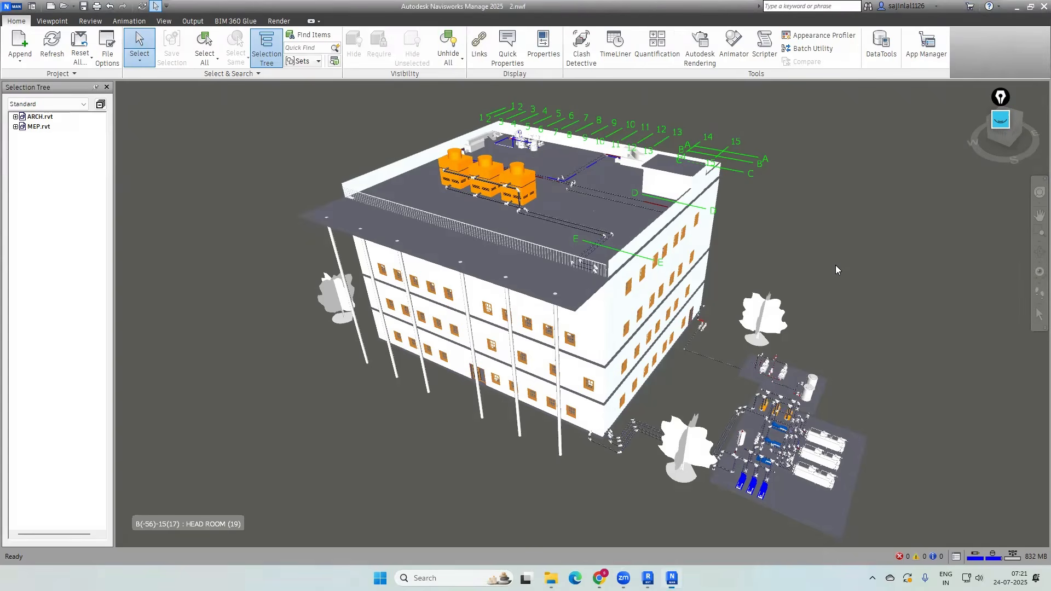
shift+middle_drag(823, 273, 844, 302)
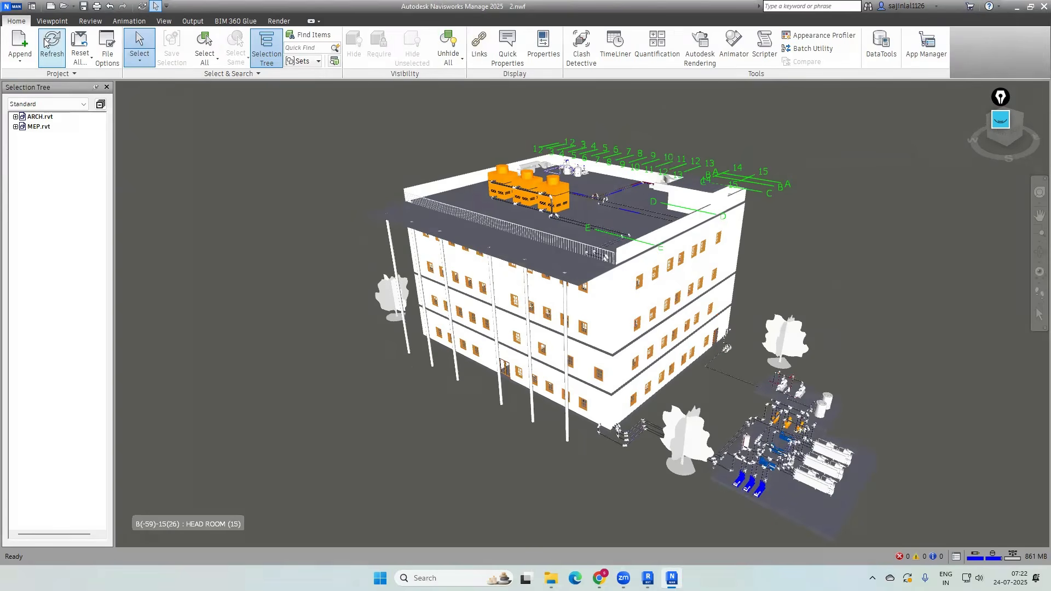
click(52, 21)
click(89, 22)
click(129, 22)
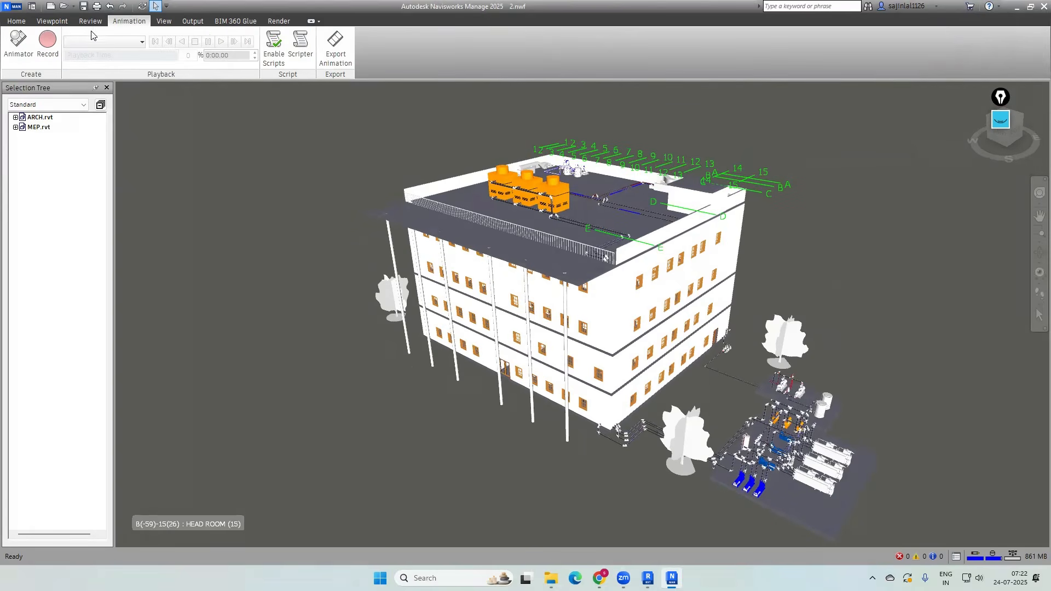
click(18, 22)
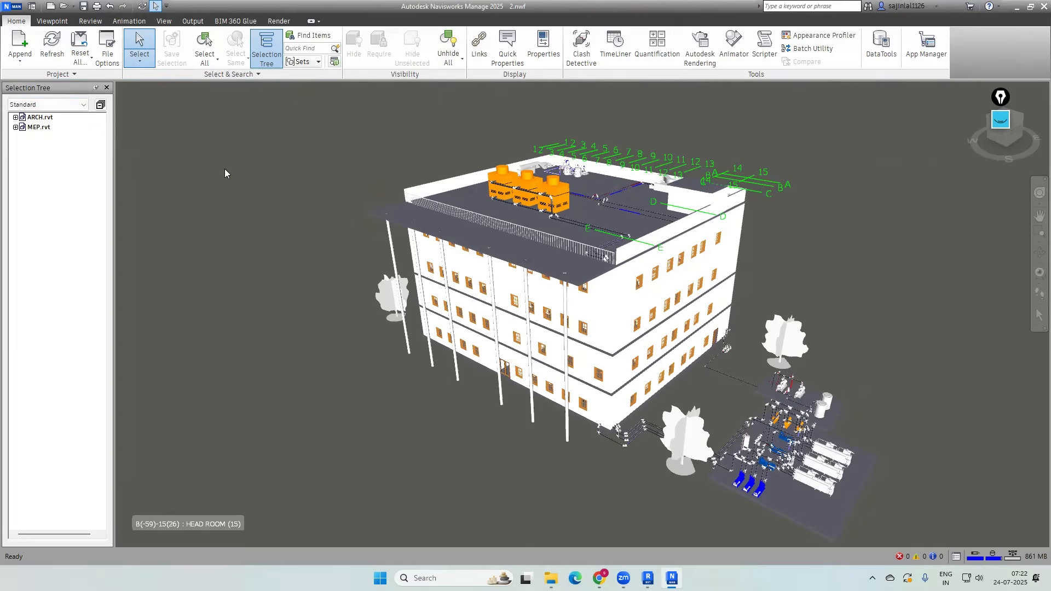
Select single elements directly in the 3D model, including a level 3F casement window on the side wall, and clear the selection
click(733, 258)
click(829, 284)
click(641, 278)
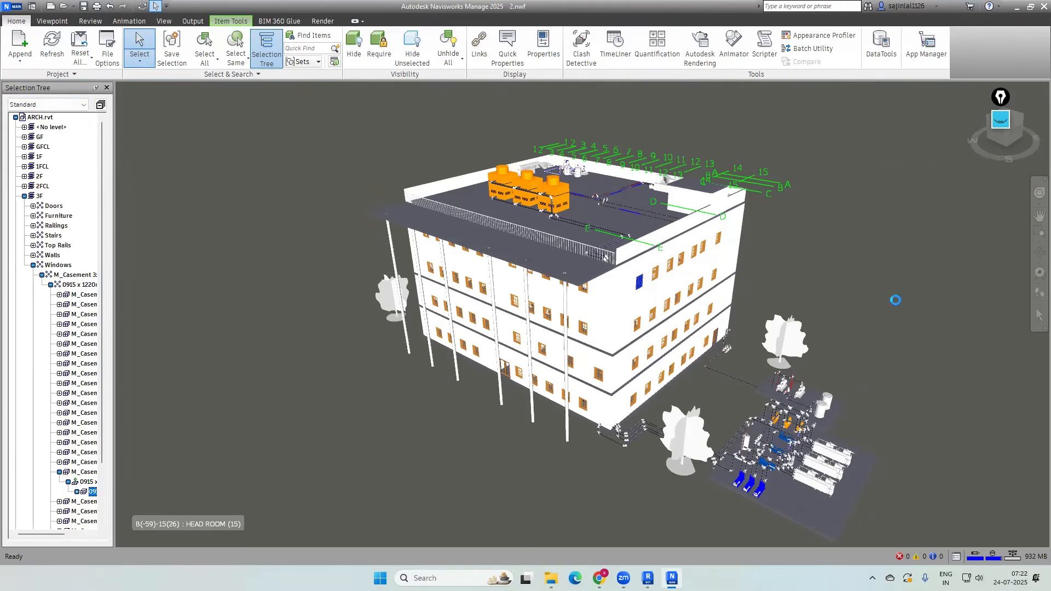
click(896, 303)
click(847, 448)
click(862, 308)
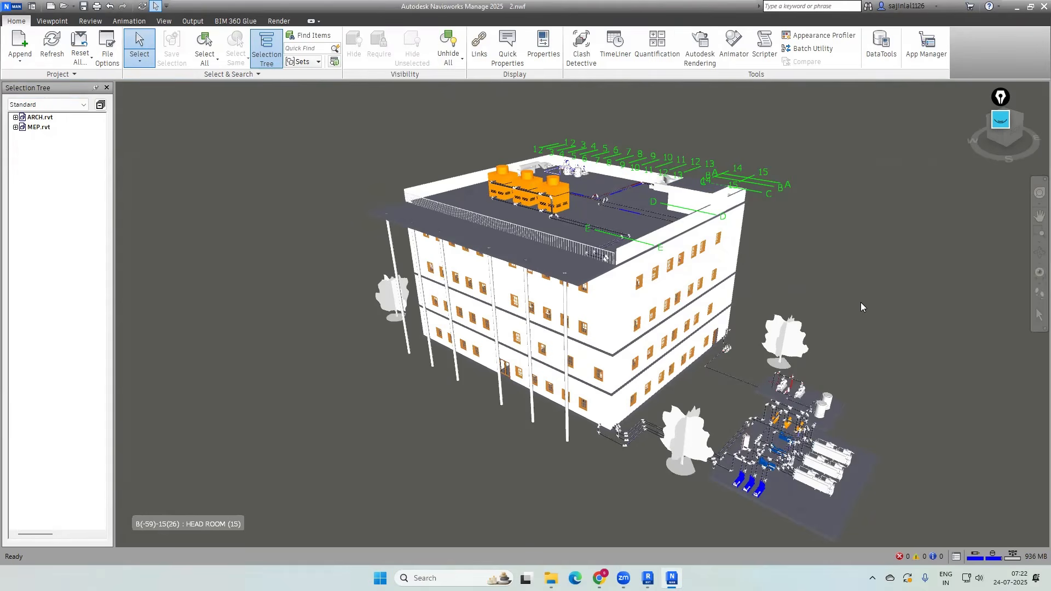
Examine the commands available for the 0915 x 1220mm window on level 3F, and clear the selection
right_click(641, 283)
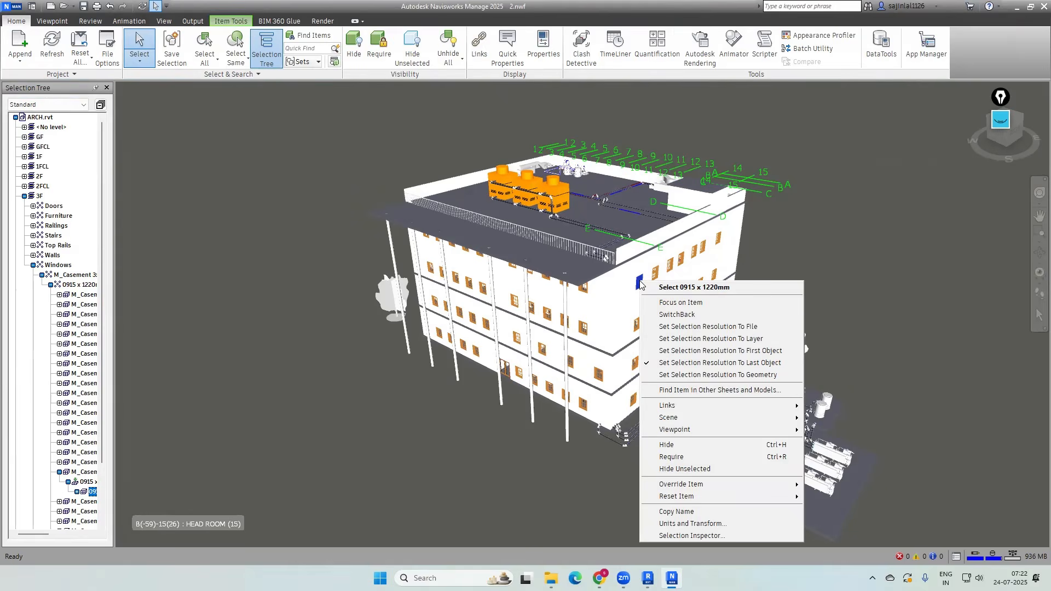
click(684, 297)
click(871, 295)
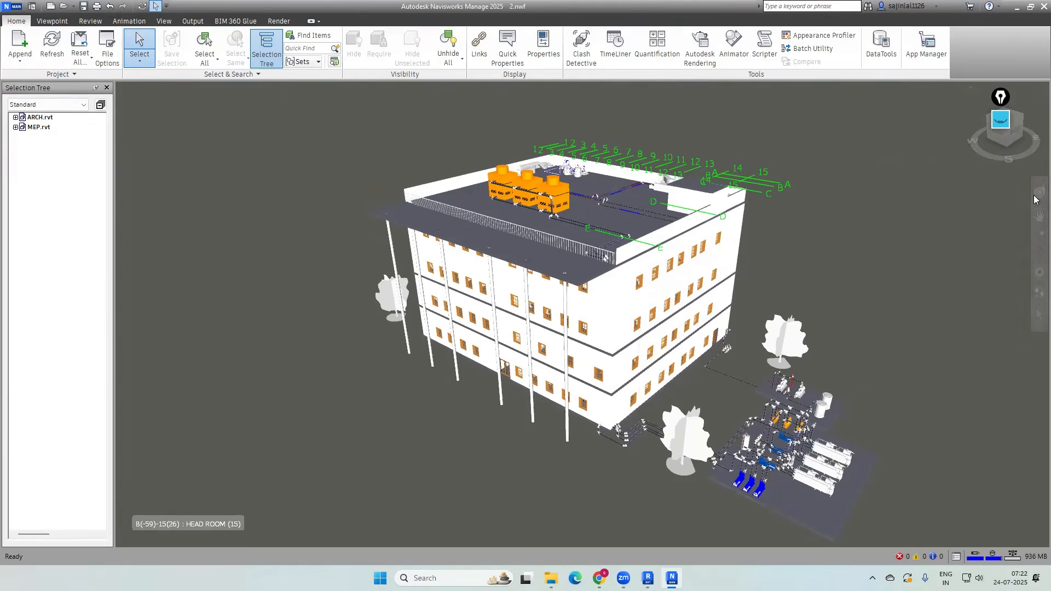
Turn on the Navigation Bar, select the level 2F side wall in the model, and clear the selection
click(167, 22)
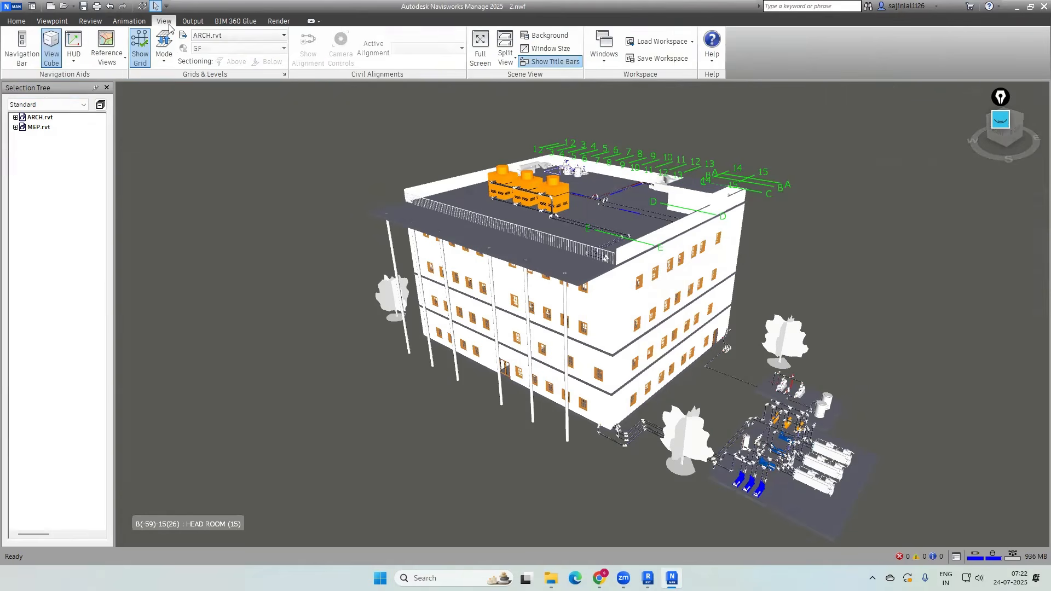
click(20, 51)
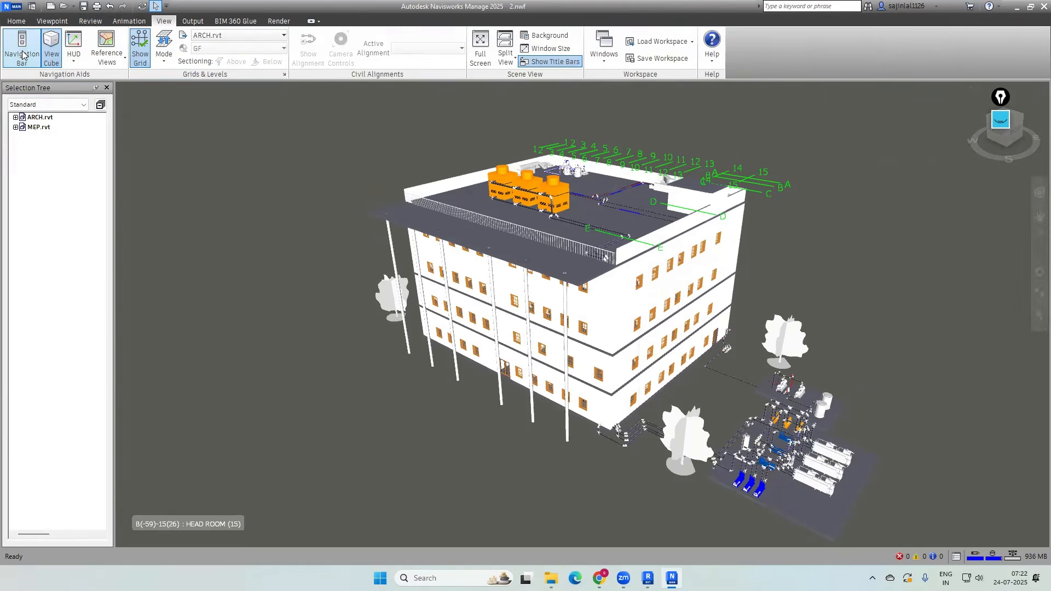
click(734, 266)
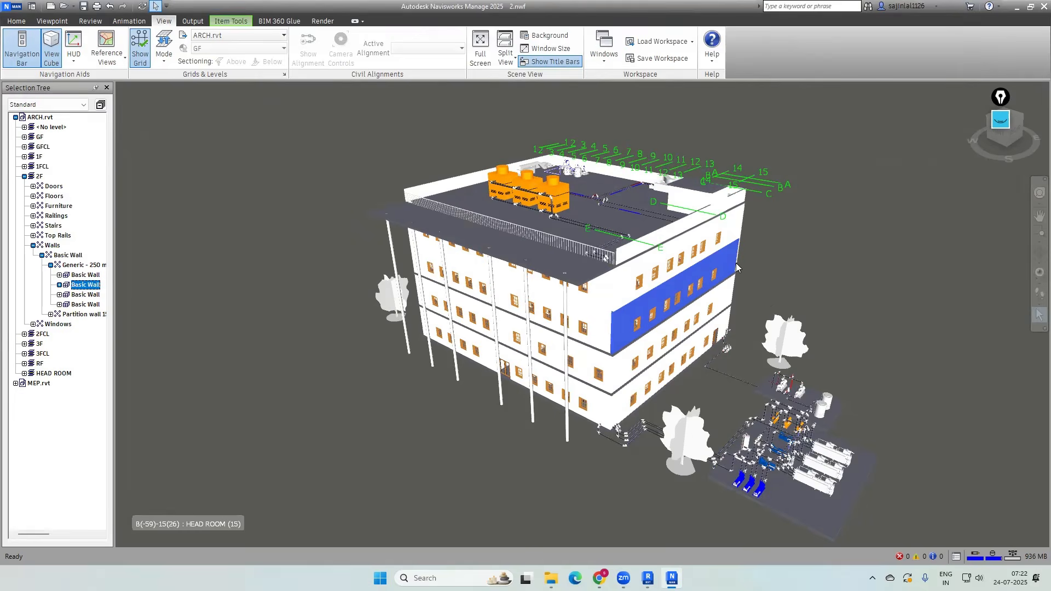
click(777, 291)
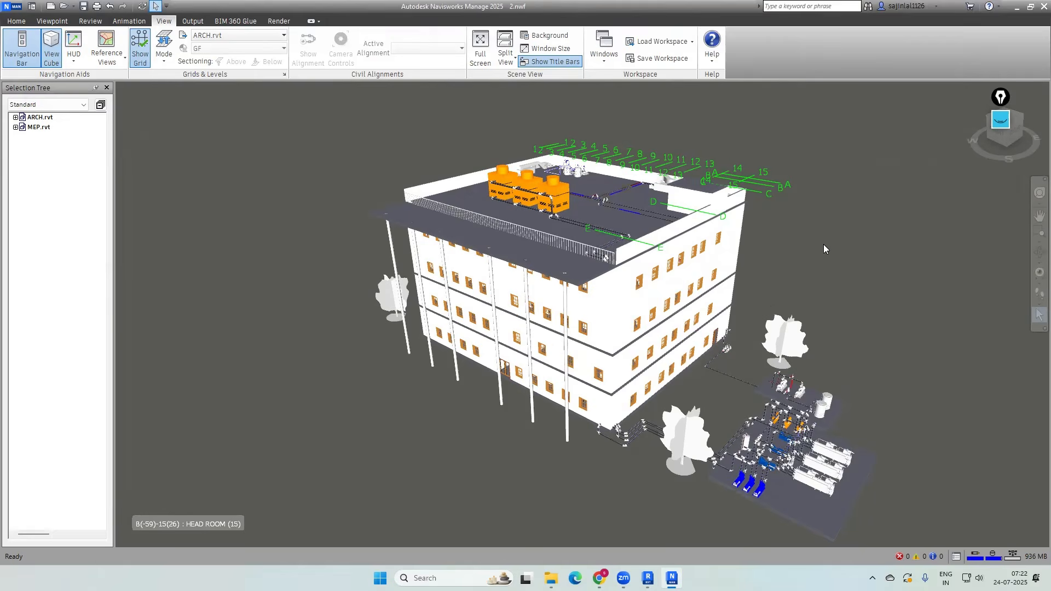
Switch to the Select Box tool, box-select a group of windows on the two upper storeys of the side wall, and clear the selection
click(24, 22)
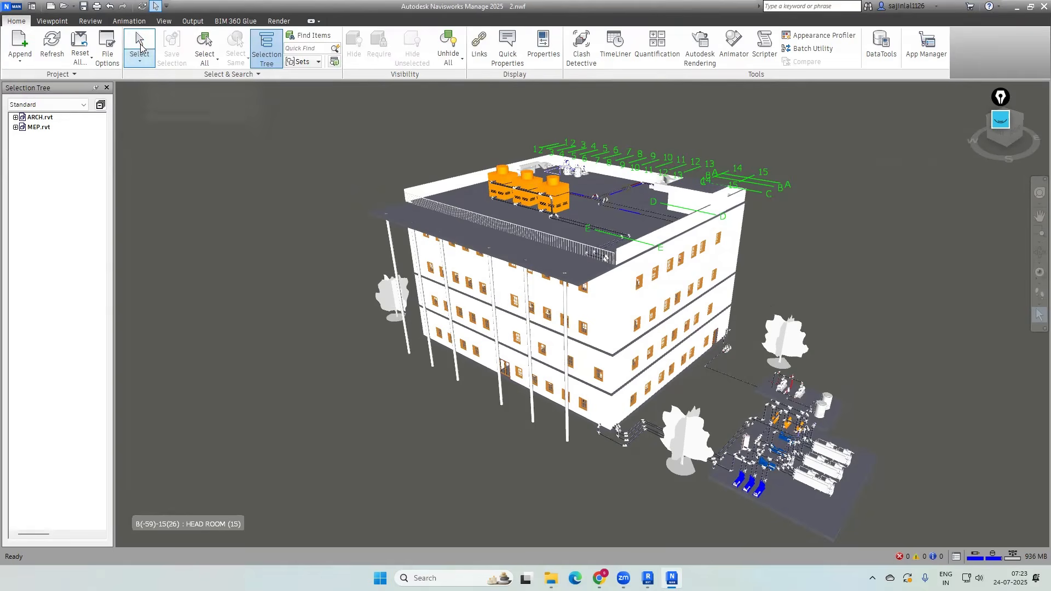
click(140, 61)
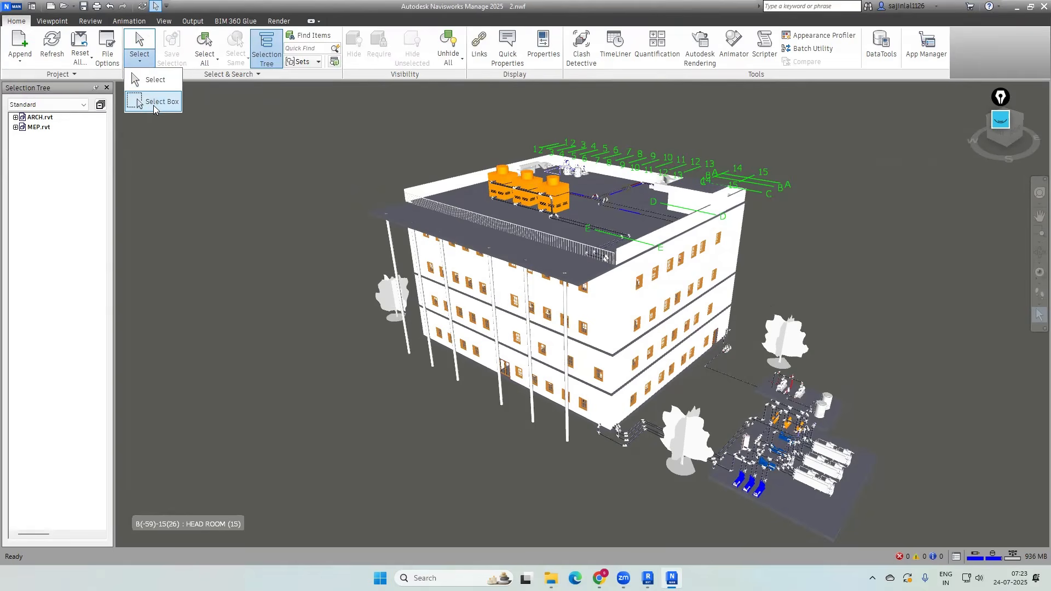
click(160, 103)
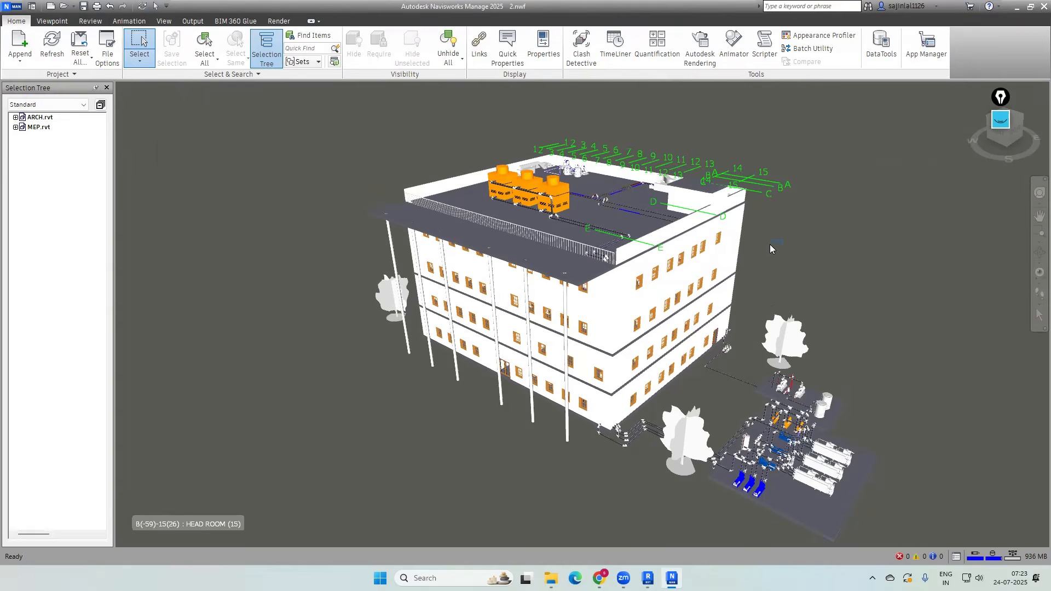
drag(726, 270, 689, 306)
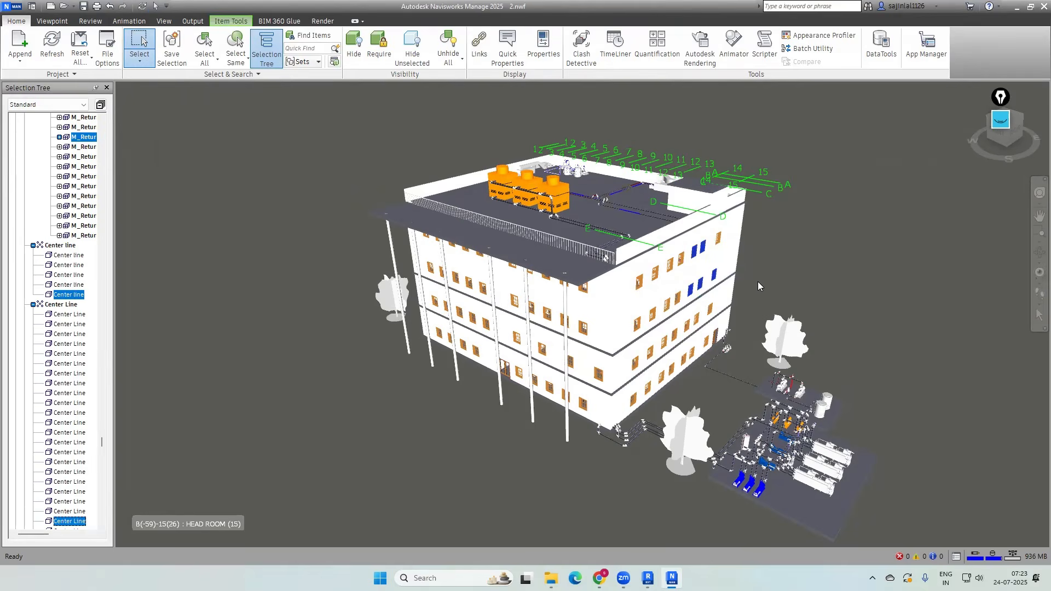
key(Escape)
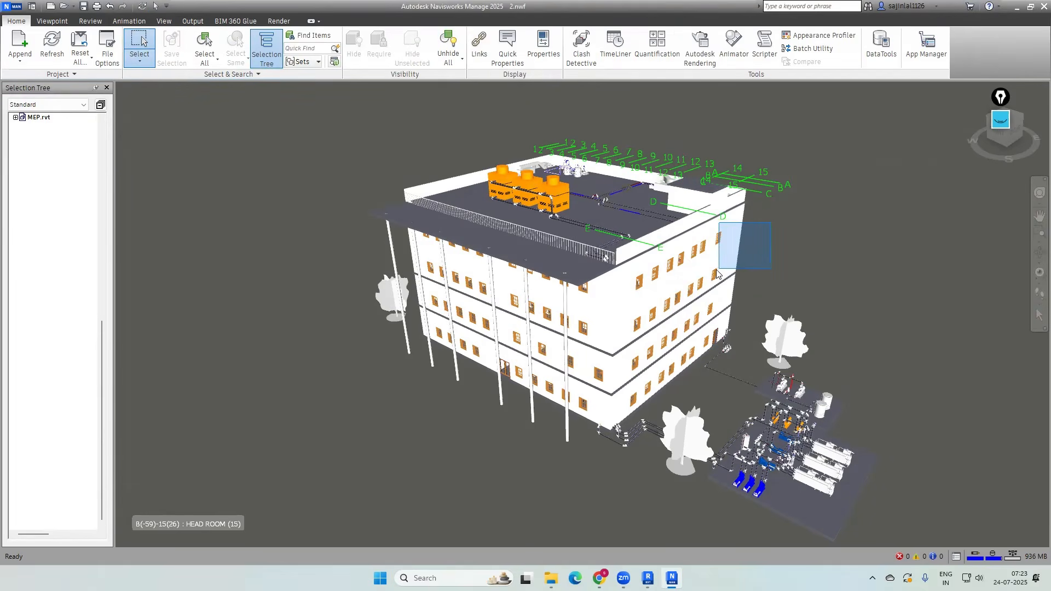
Box-select the two upper end windows of the side wall, clear them, and box-select that side's 2F and 3F walls
click(720, 240)
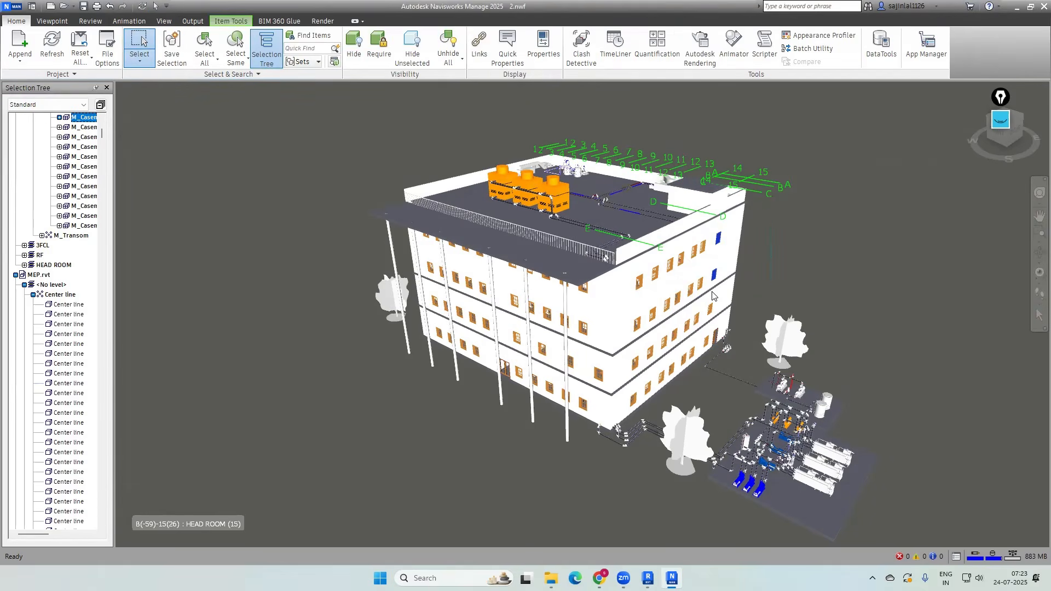
click(749, 235)
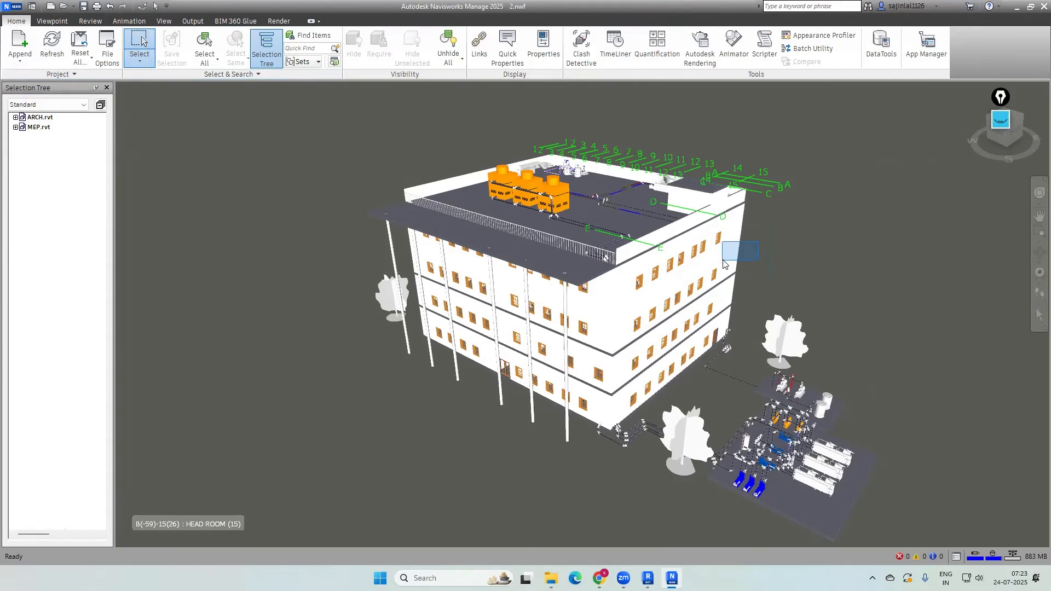
click(735, 253)
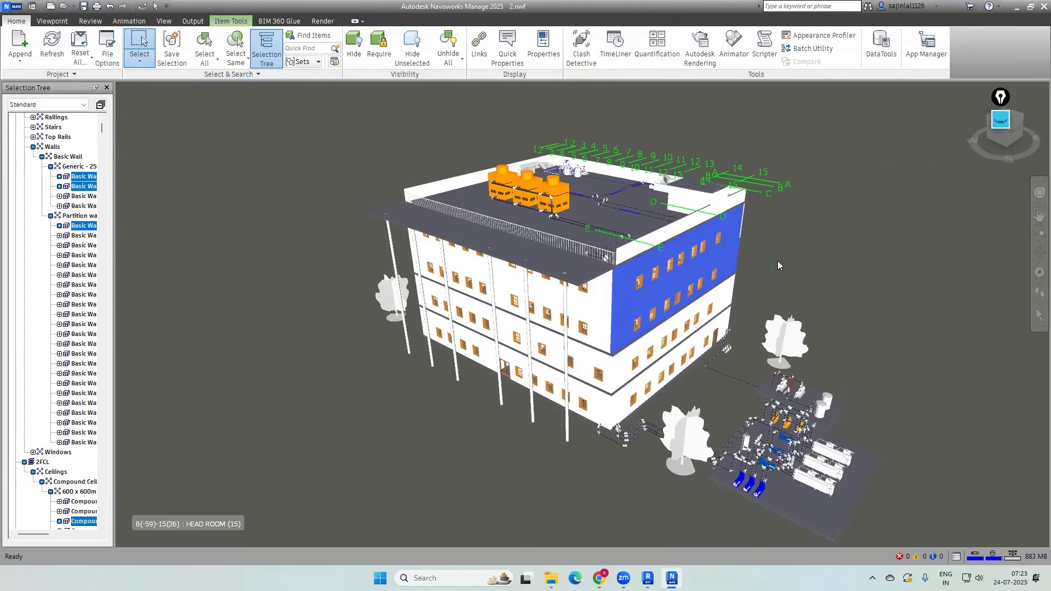
Box-select the upper end windows of the side wall, clear them, box-select the side's 2F and 3F walls, and clear the selection
click(778, 263)
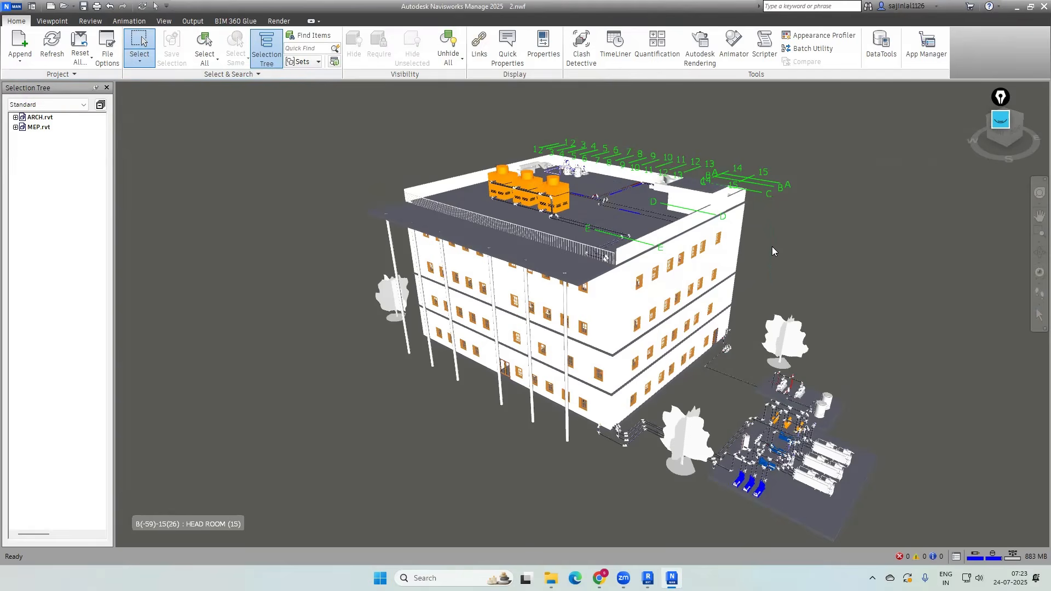
drag(779, 234, 711, 295)
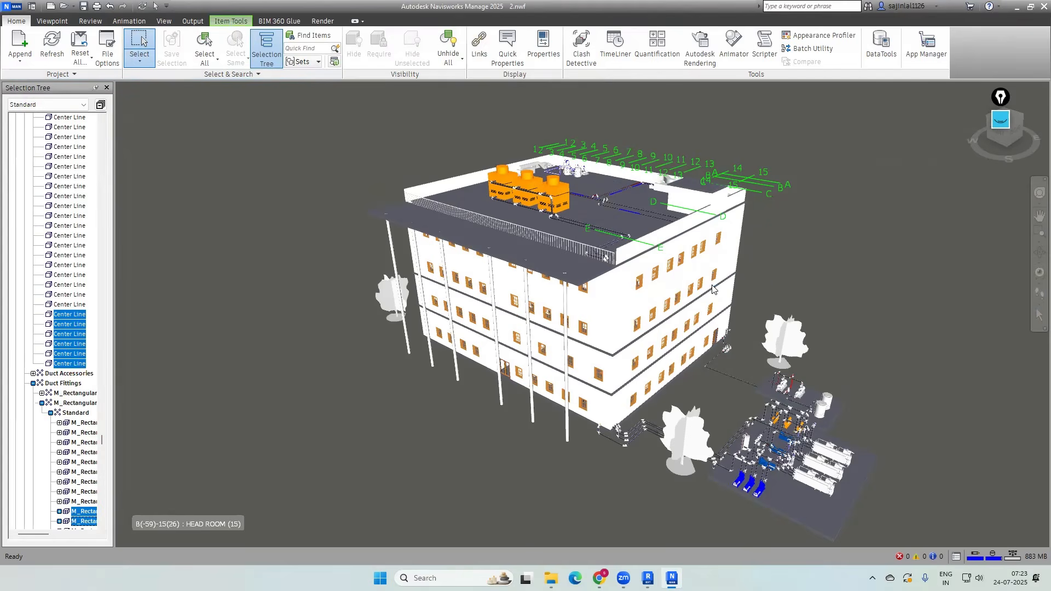
drag(754, 221, 699, 306)
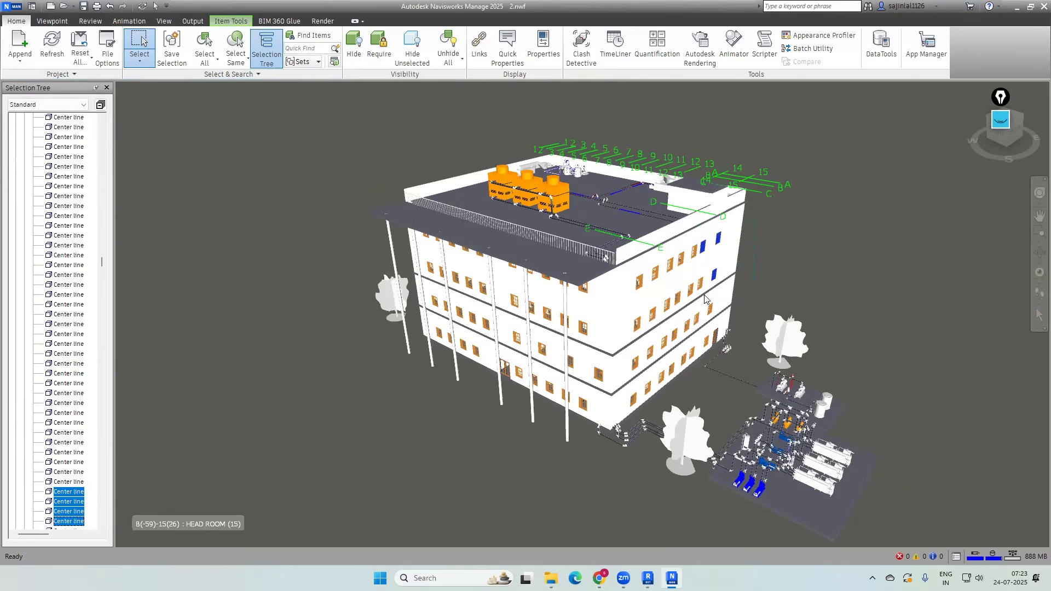
click(806, 273)
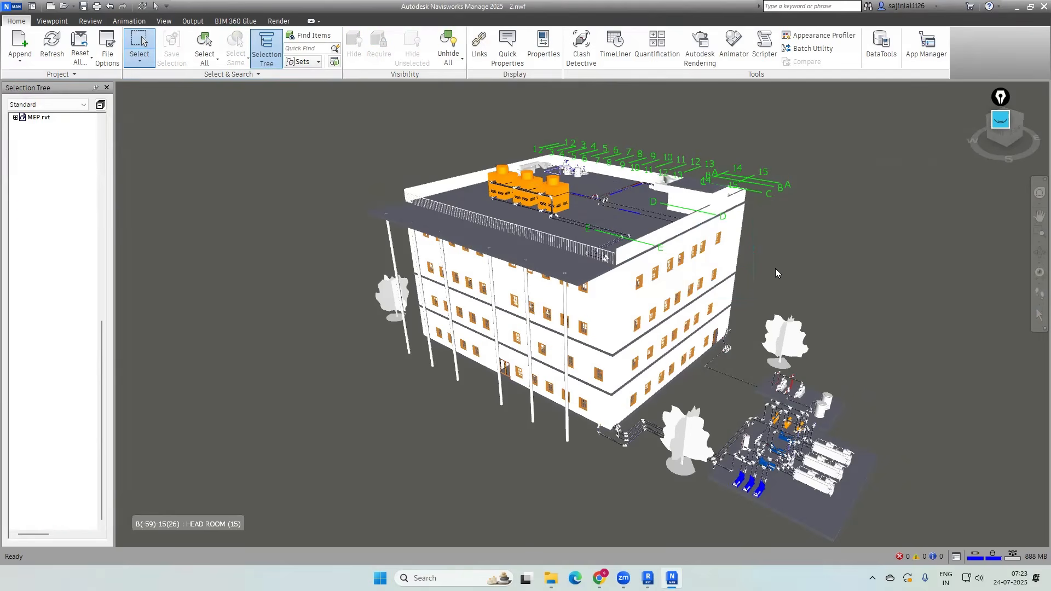
drag(763, 238, 718, 273)
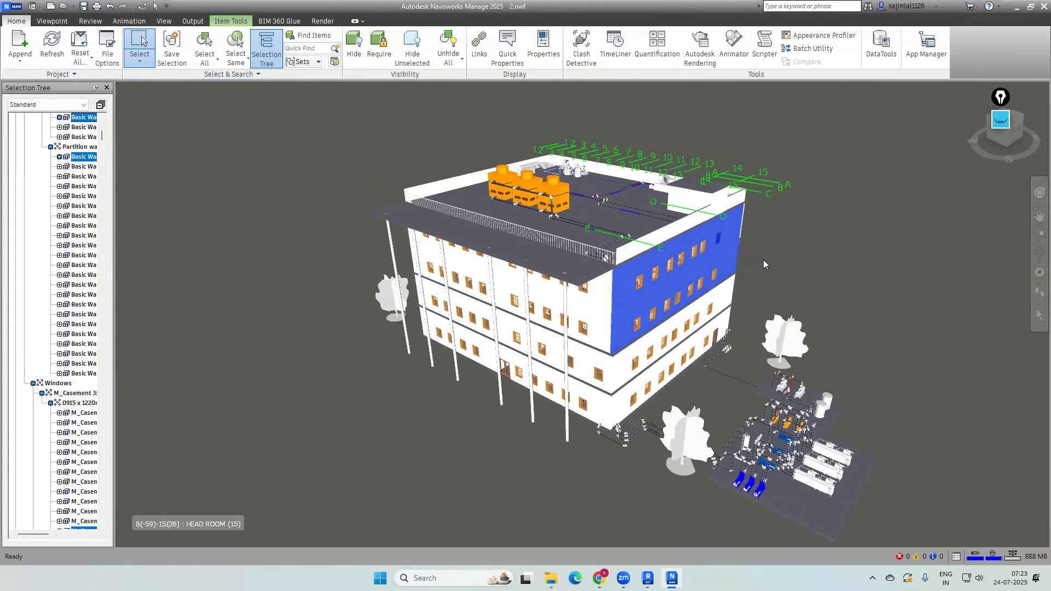
click(776, 271)
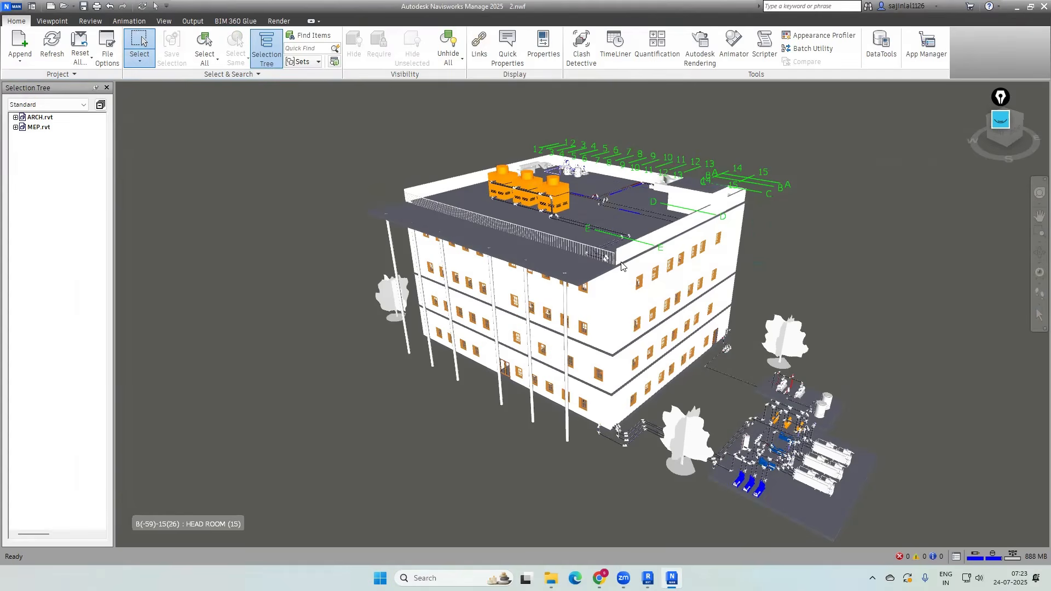
Switch to the Select tool, pick single elements one by one around the building's front corner, and clear the selection
click(139, 60)
click(150, 83)
click(582, 327)
click(607, 306)
click(624, 304)
click(752, 271)
Select the first five 3F windows on the side wall together, remove the second and fourth from the selection, and clear it
click(638, 286)
ctrl+click(656, 274)
ctrl+click(670, 266)
ctrl+click(682, 259)
ctrl+click(695, 252)
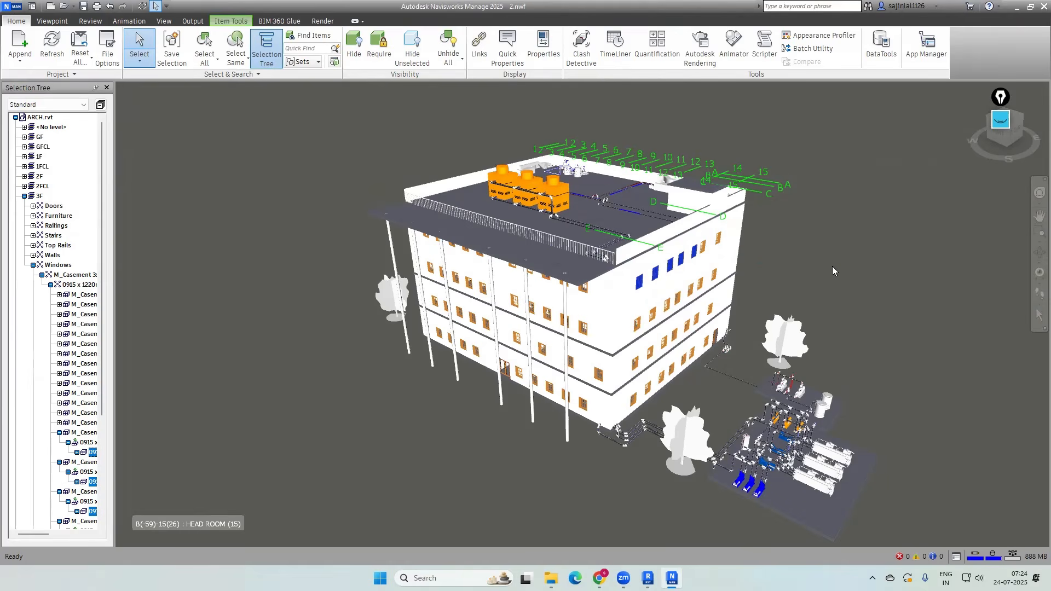
ctrl+click(656, 272)
ctrl+click(682, 259)
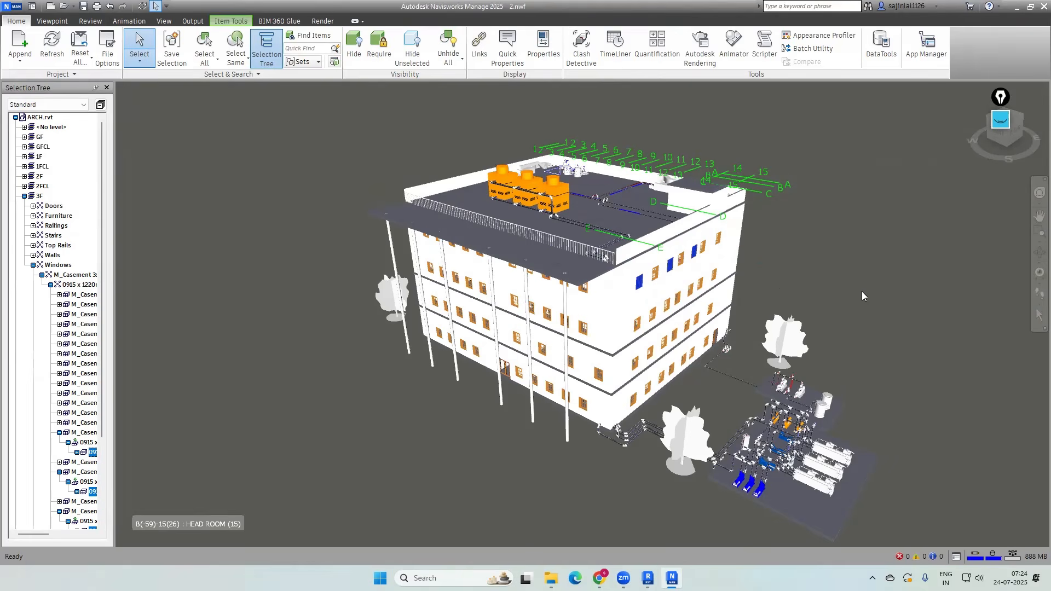
key(Escape)
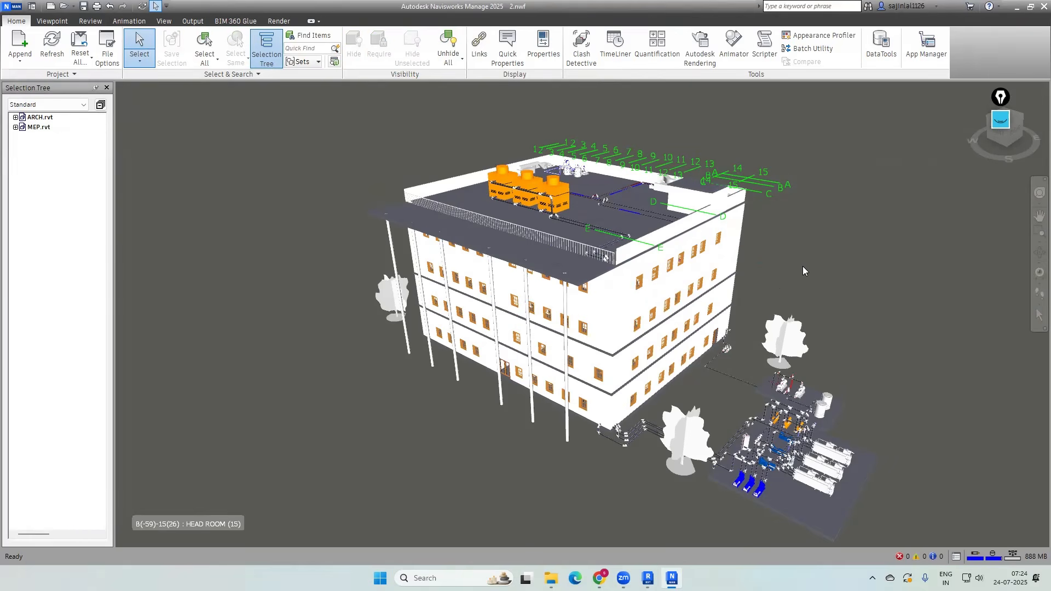
Select all items in the scene and clear the selection, twice
key(ctrl+a)
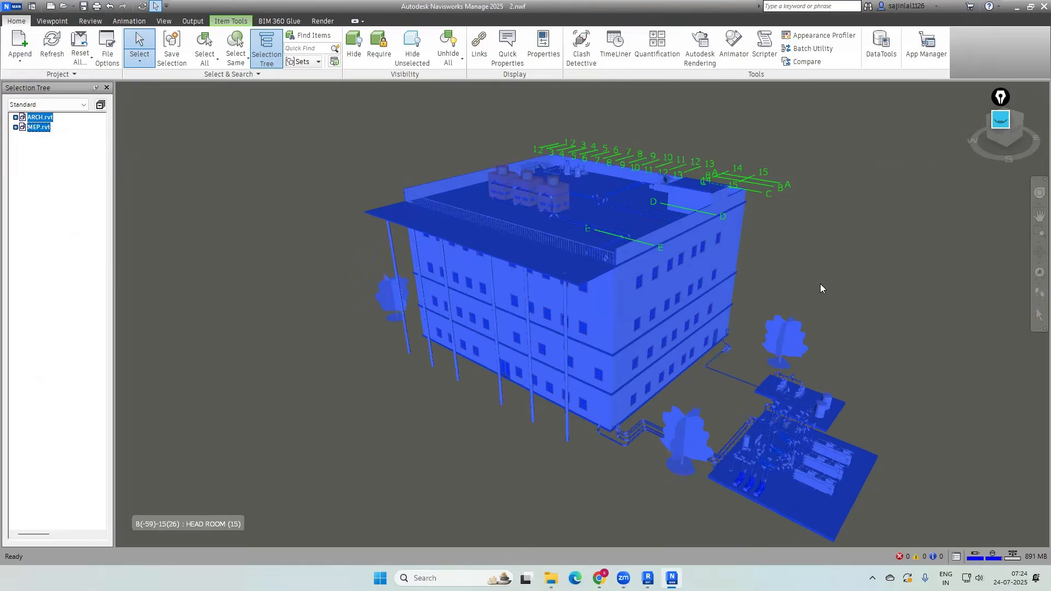
key(Escape)
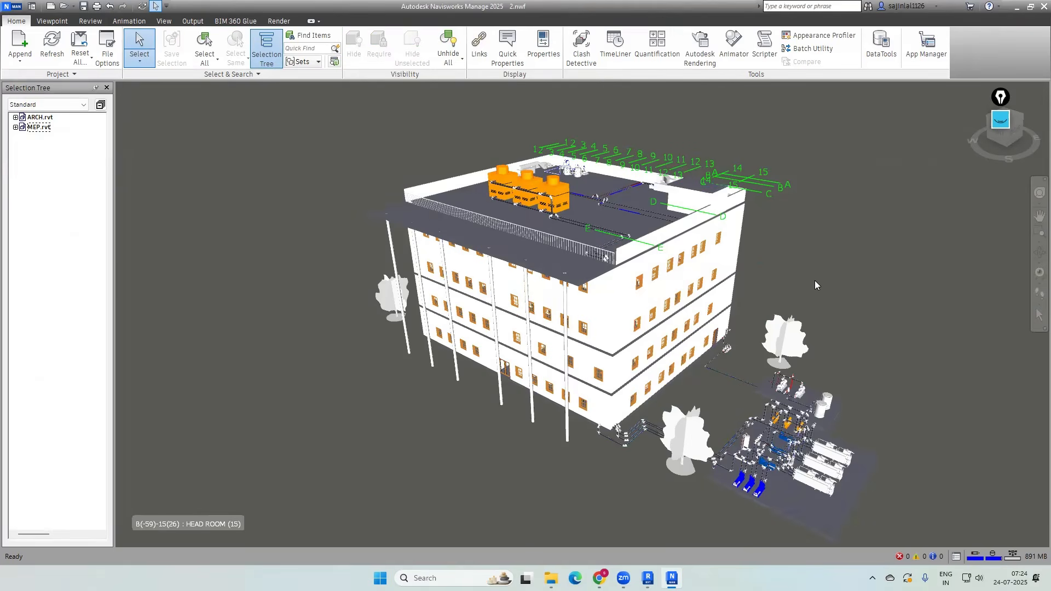
key(ctrl+a)
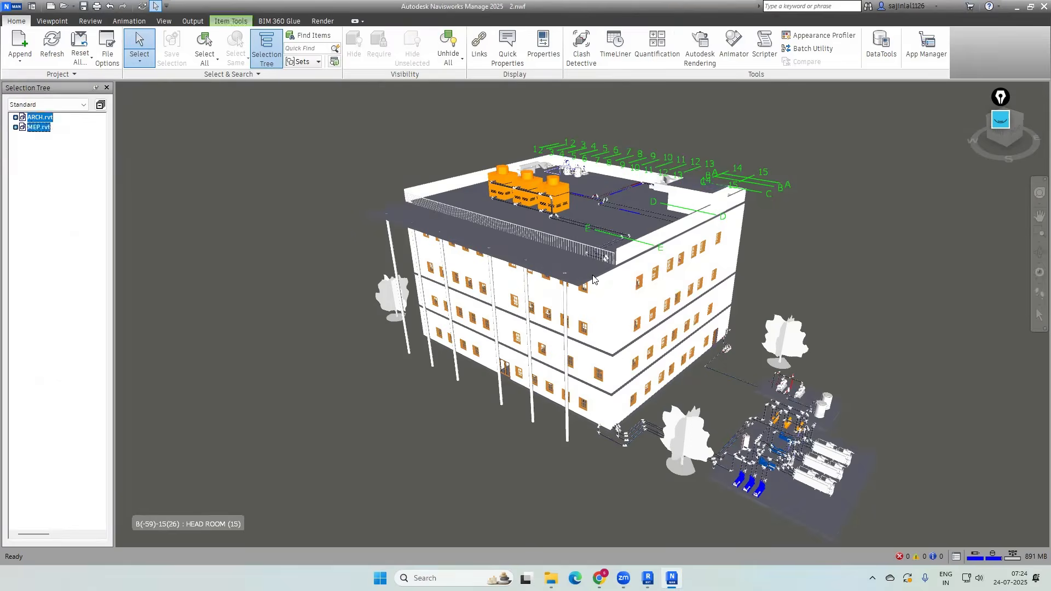
key(Escape)
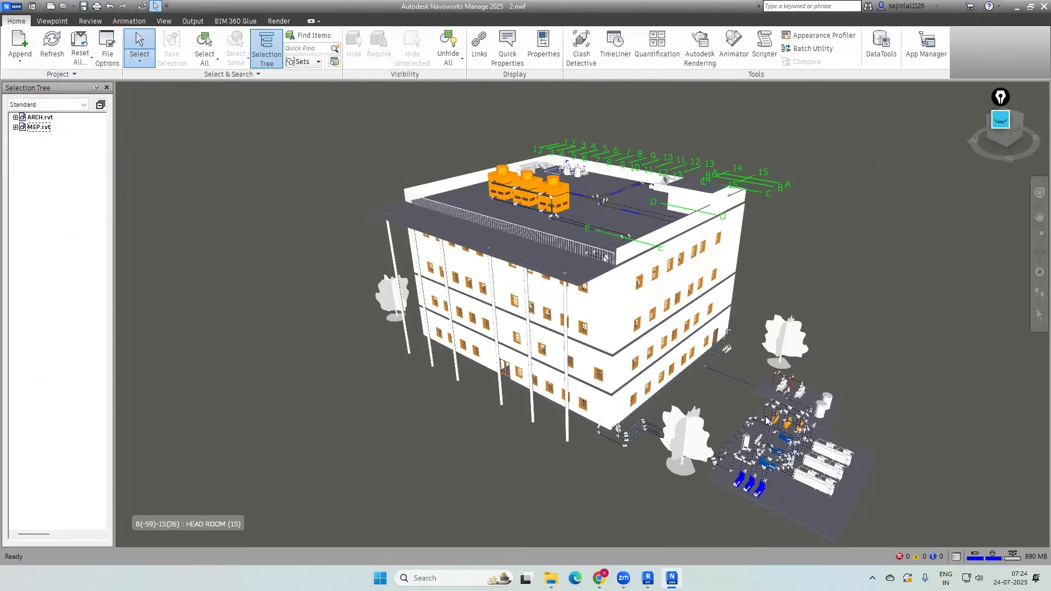
Select the whole ARCH.rvt model, switch the selection to the MEP.rvt model, and clear it
click(41, 118)
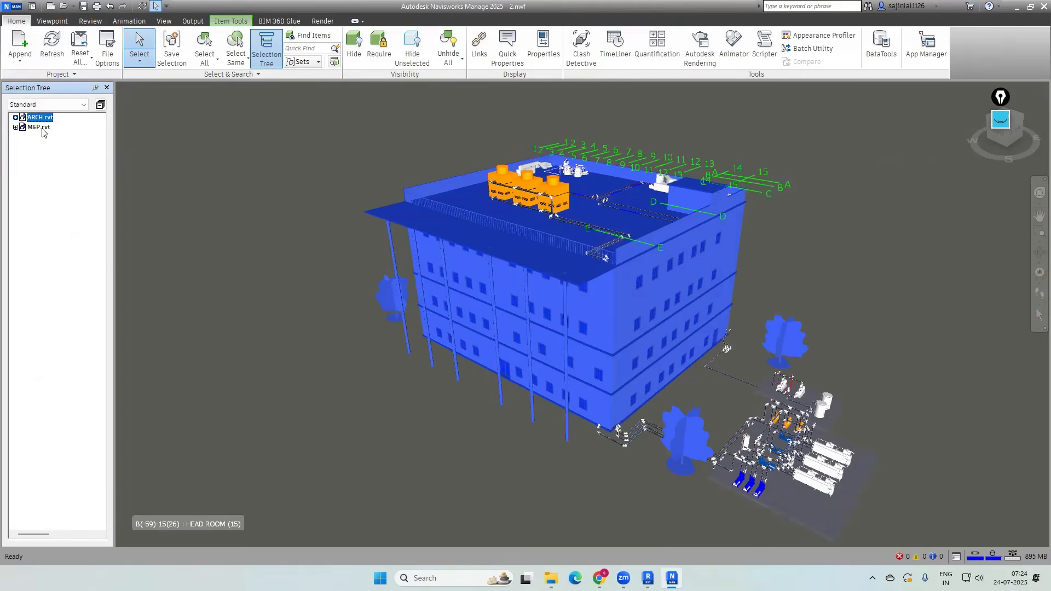
click(42, 129)
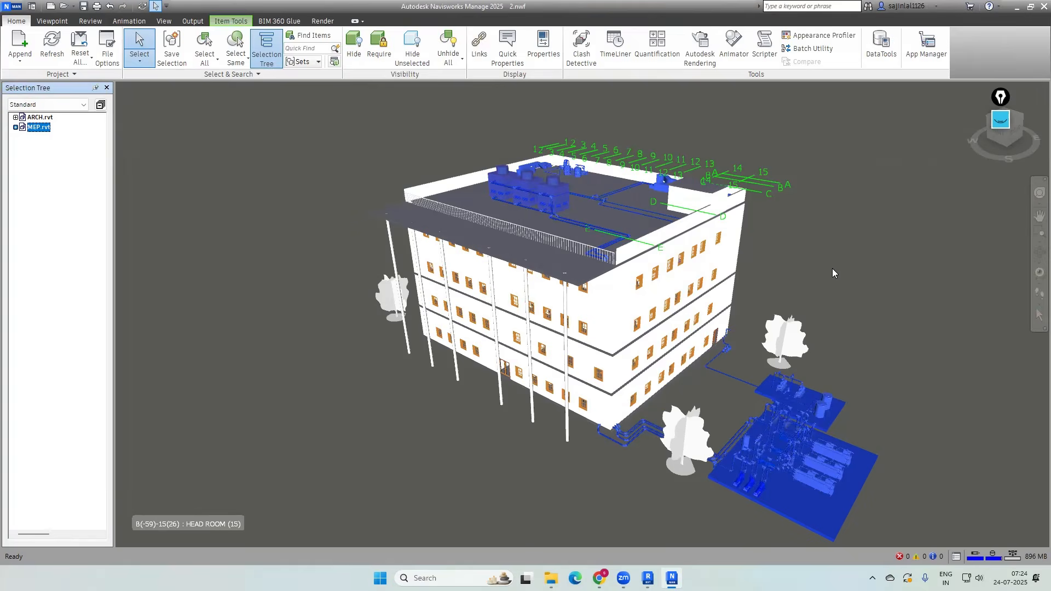
click(814, 267)
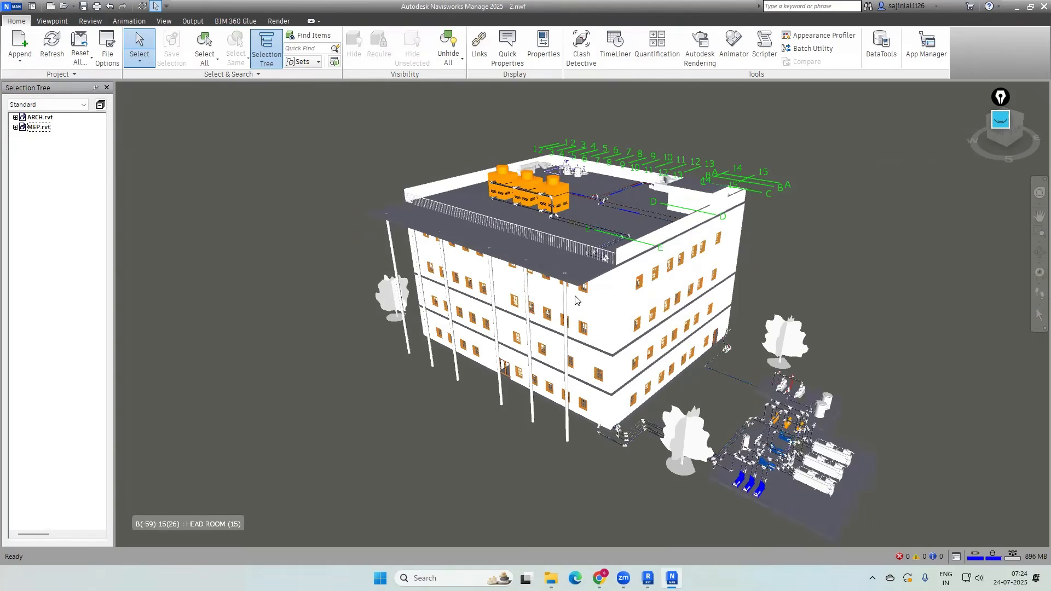
Select the level 2F side wall in the model, and clear the selection
click(735, 260)
right_click(734, 257)
key(Escape)
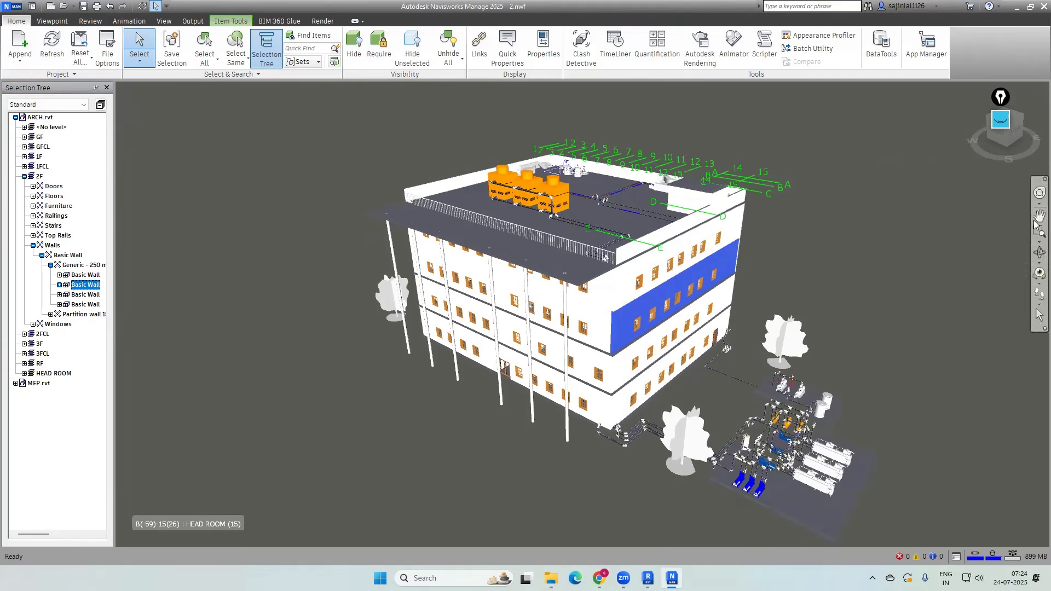
click(828, 268)
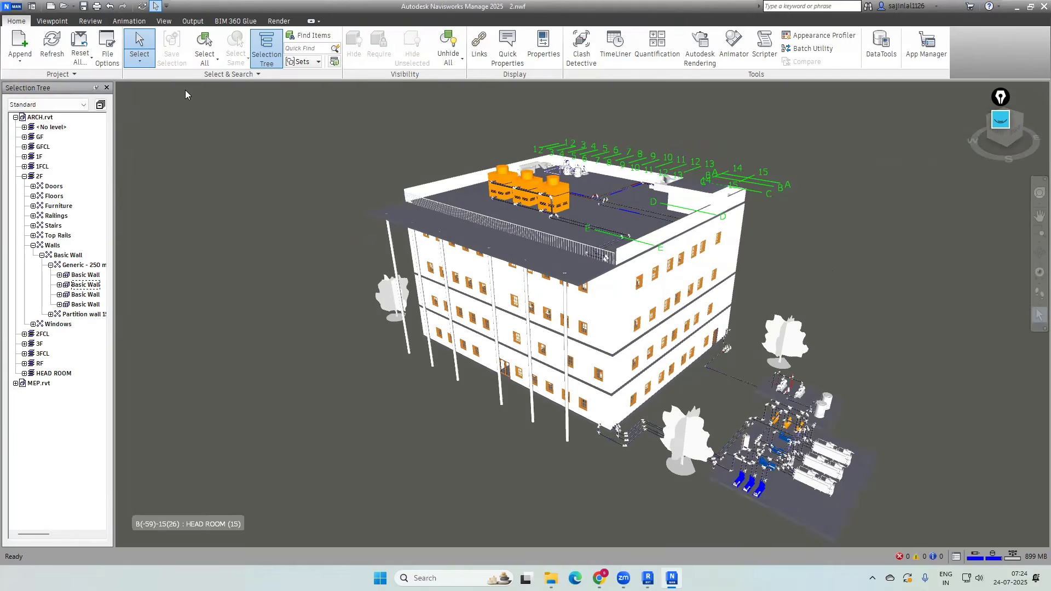
With the Select Box tool, box-select the side wall's upper end windows, clear them, box-select its 1F to 3F walls, and clear the selection
click(140, 60)
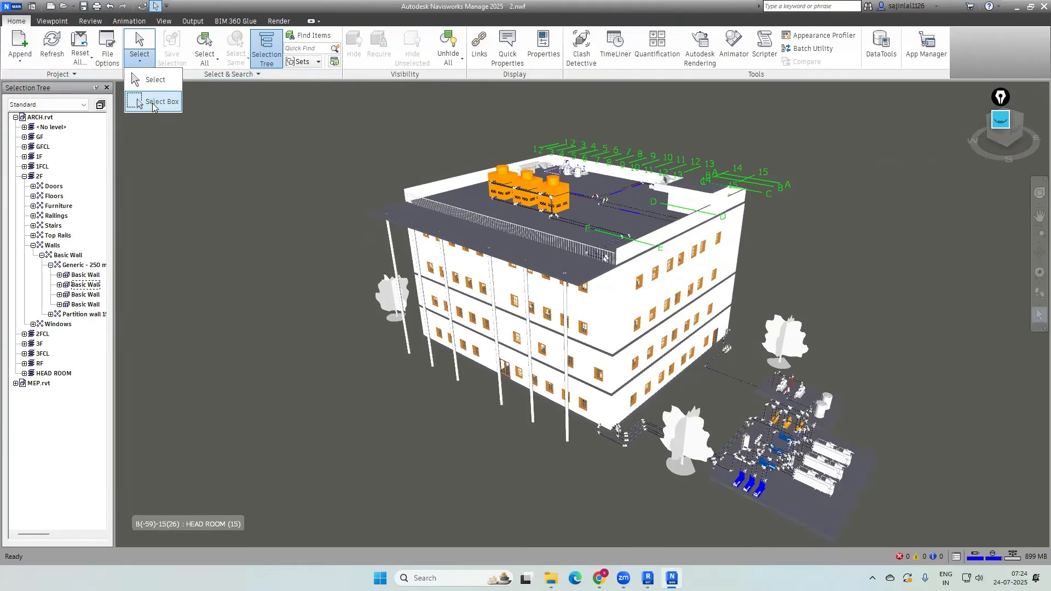
click(154, 103)
drag(754, 261, 701, 290)
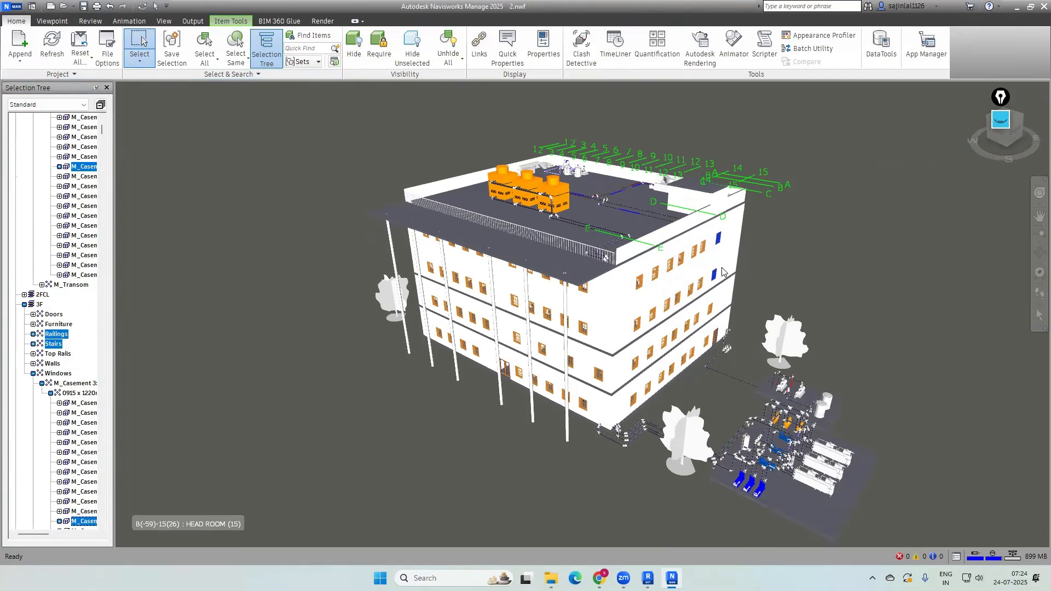
click(777, 262)
drag(765, 255, 707, 291)
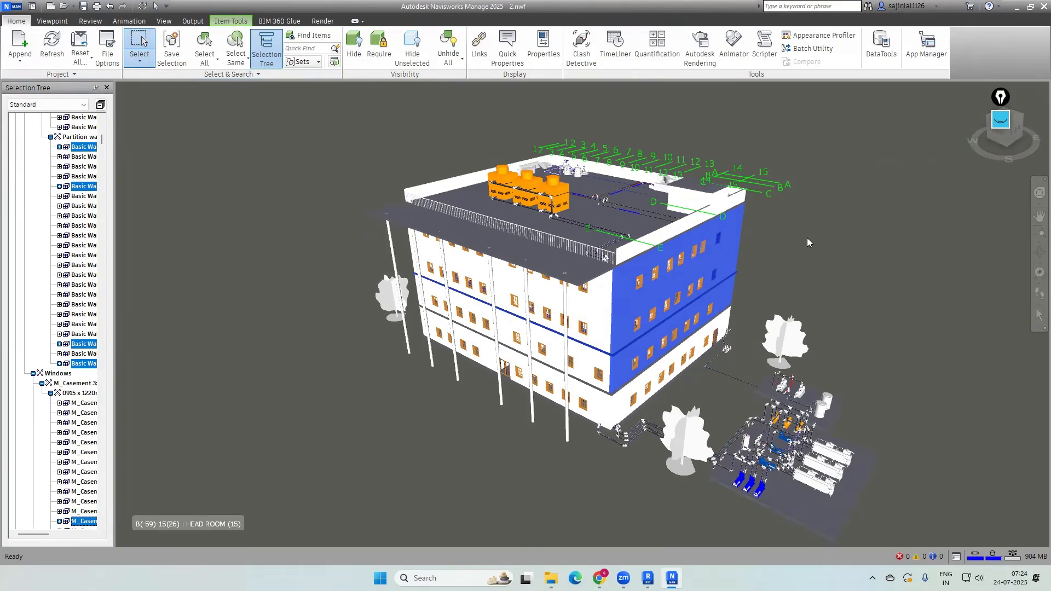
click(787, 271)
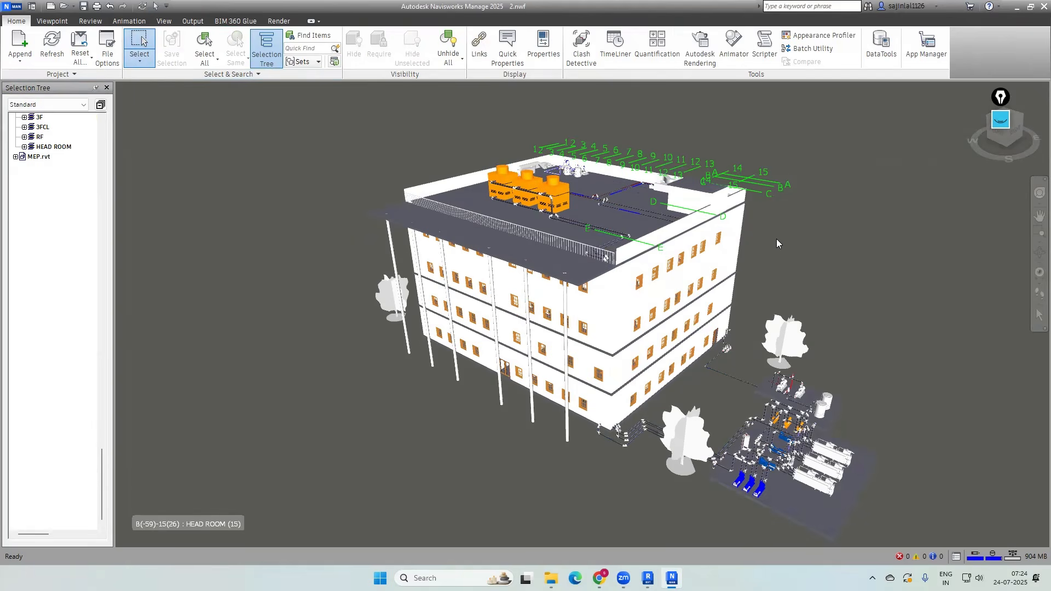
Switch back to the Select tool, select the 3F side-wall window nearest the front corner, and clear the selection
shift+middle_drag(778, 237, 859, 279)
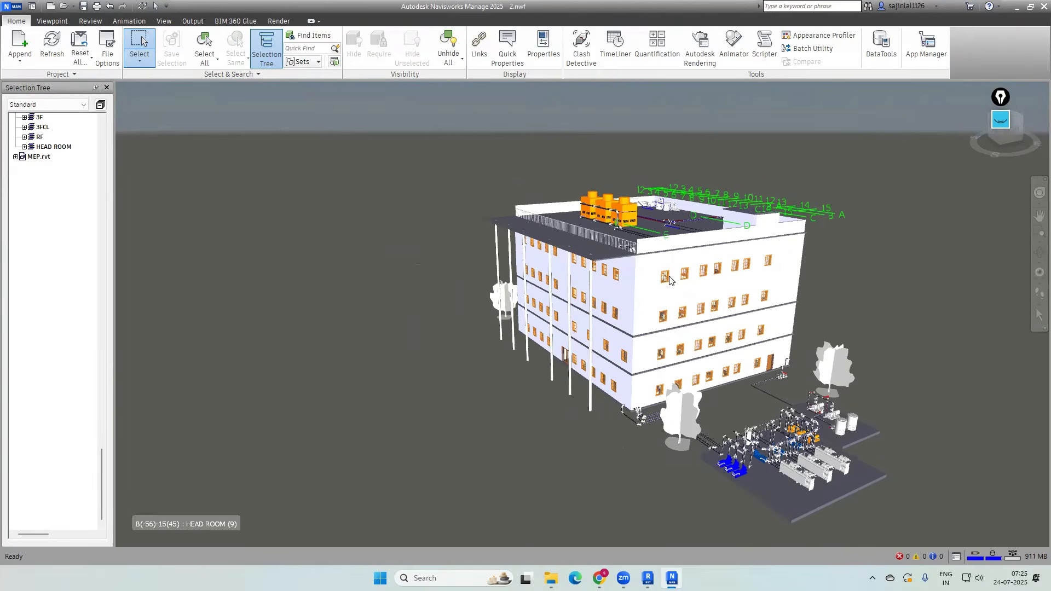
click(140, 60)
click(151, 79)
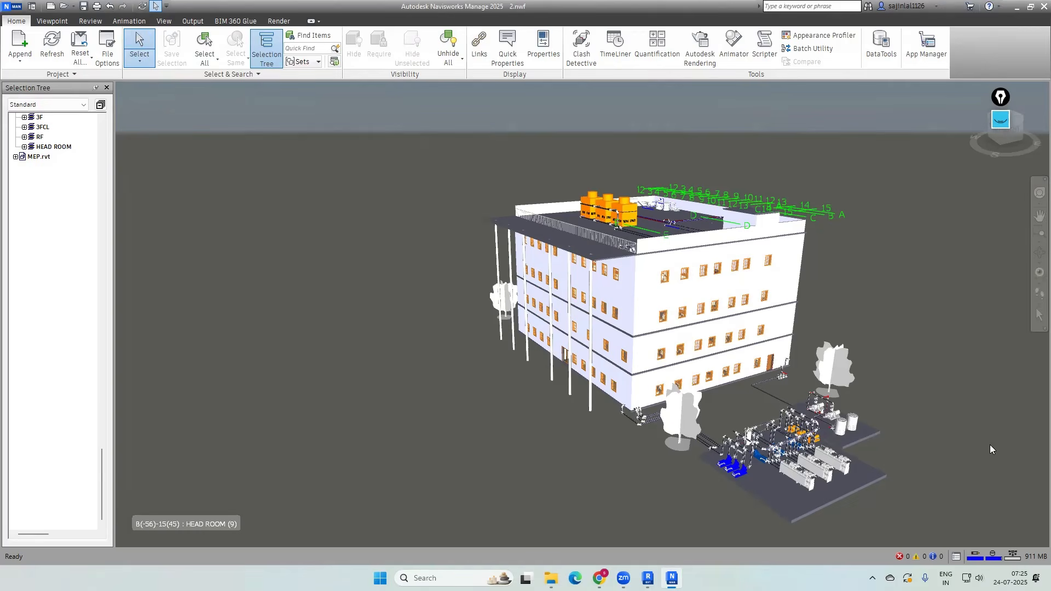
click(664, 280)
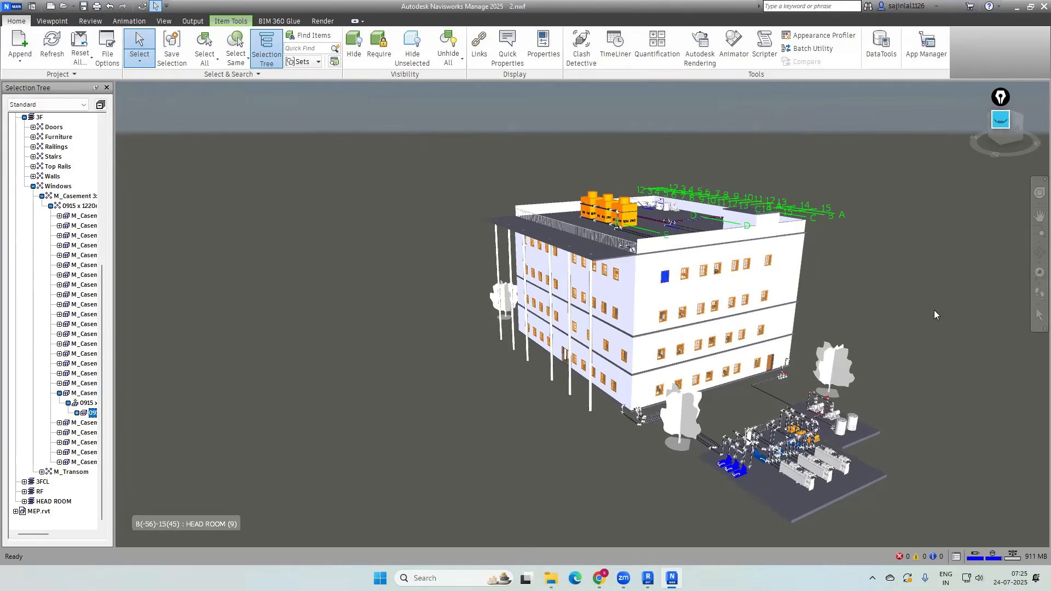
click(925, 287)
Select together two 3F side-wall windows, the tree beside the equipment yard, the large equipment floor slab and one water tank
click(663, 280)
ctrl+click(844, 387)
ctrl+click(844, 457)
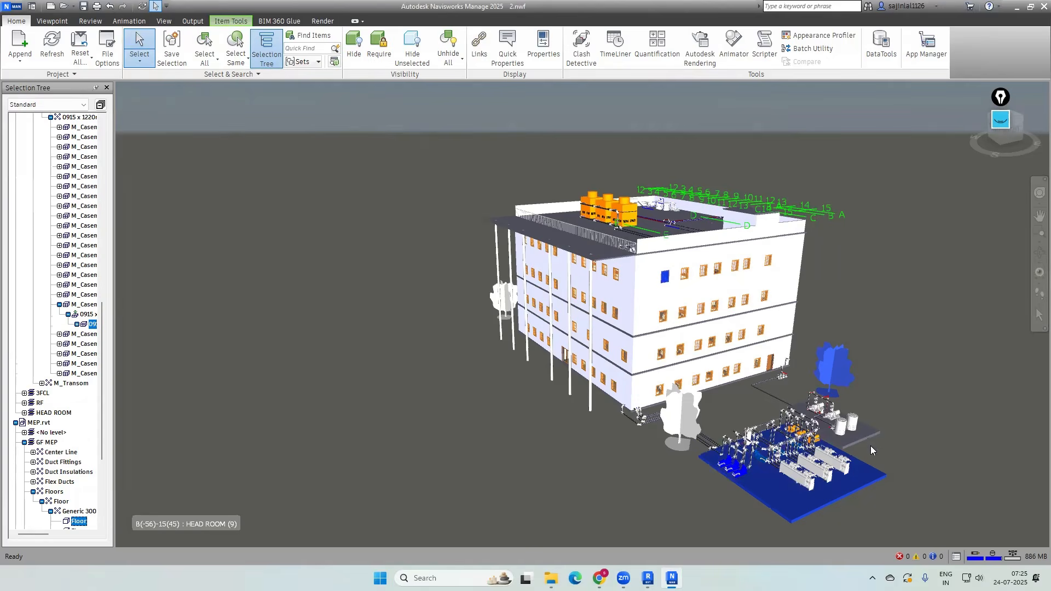
ctrl+click(854, 424)
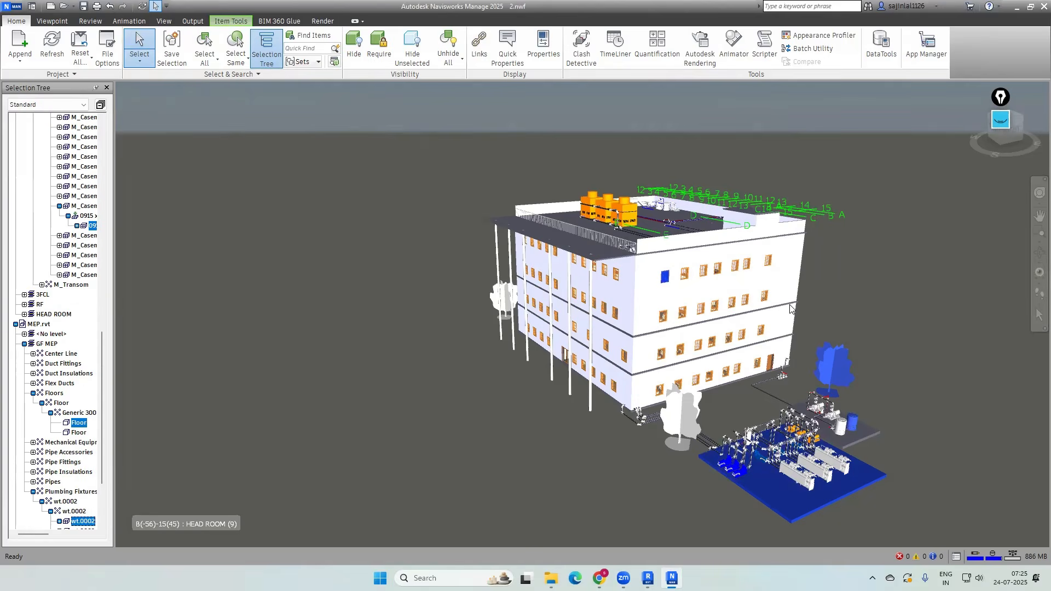
ctrl+click(748, 268)
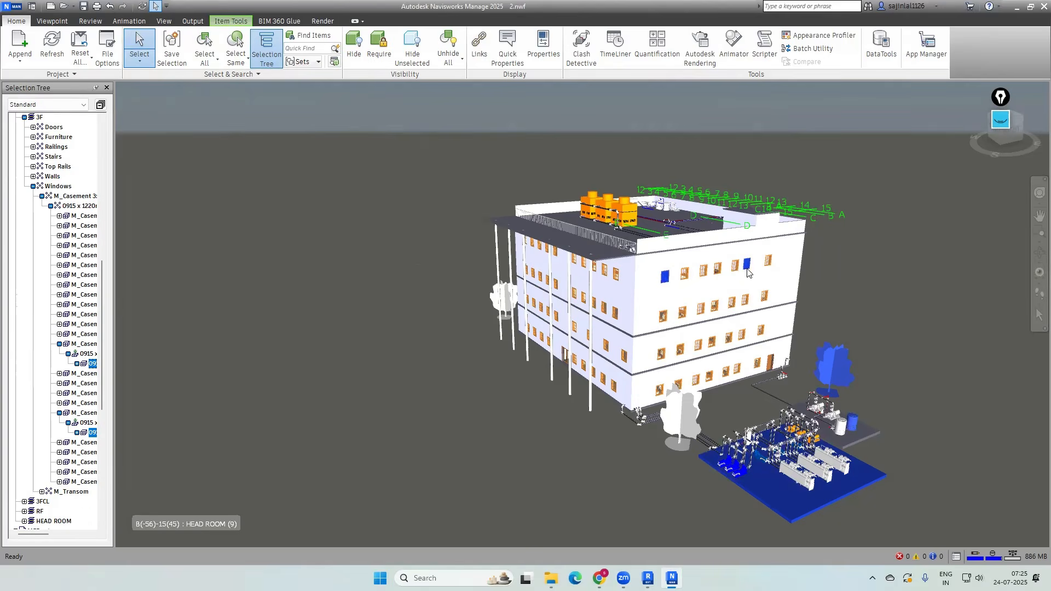
Save the current selection as a selection set named SET 1, and clear the selection
click(172, 55)
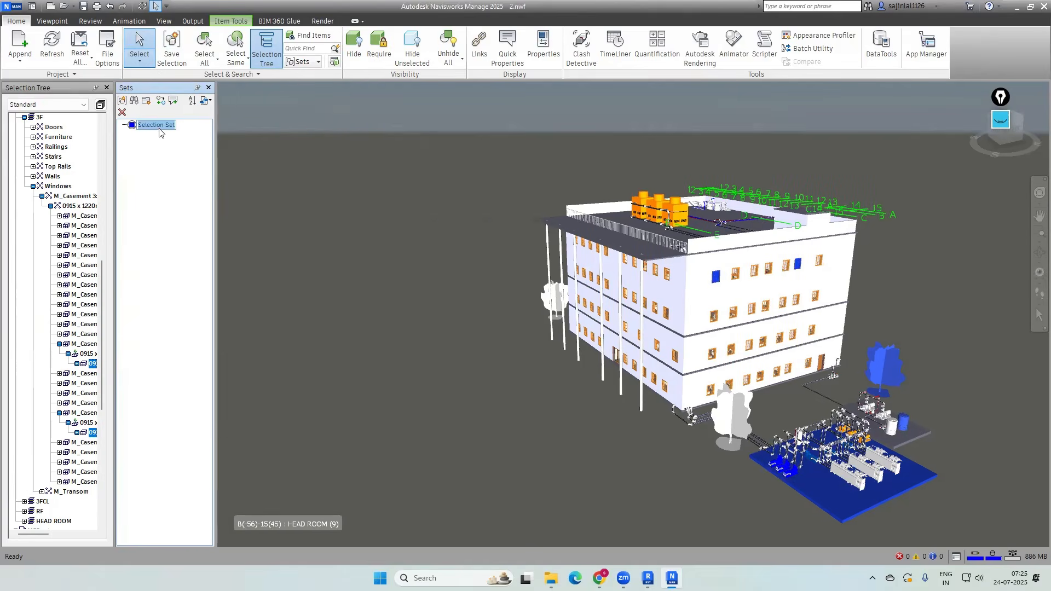
text(SET 1)
click(404, 187)
Reselect the stored items in the model by recalling the saved SET 1
scroll(445, 242, down, 2)
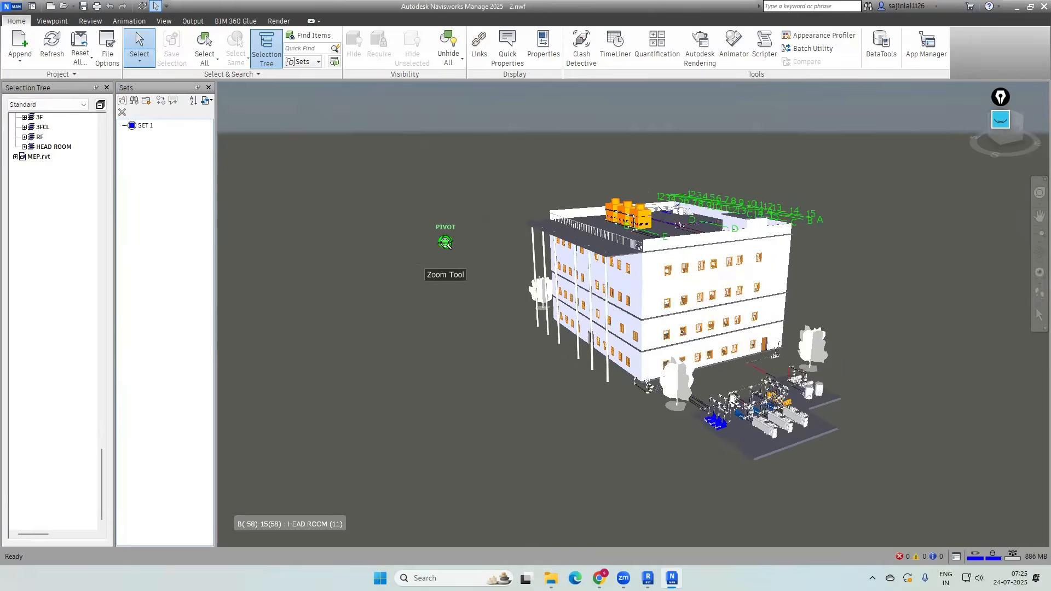
shift+middle_drag(446, 242, 638, 282)
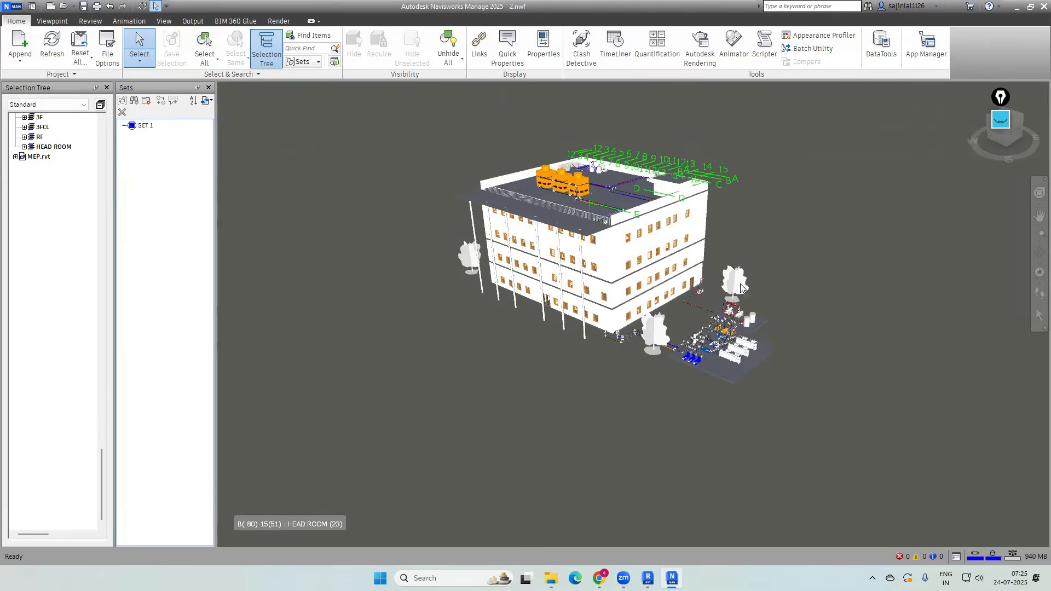
click(144, 125)
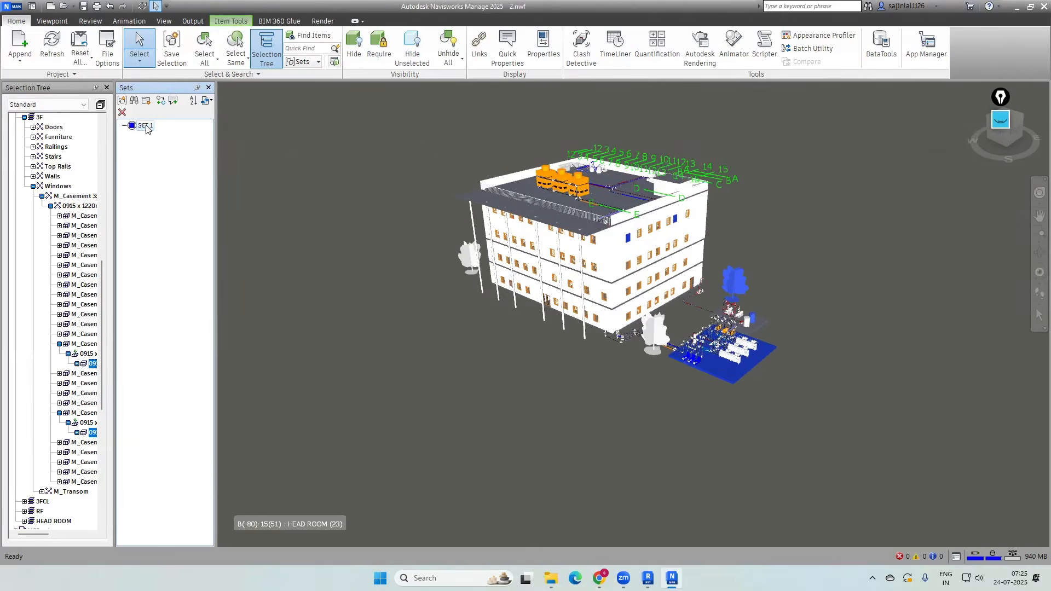
Close the Sets window, check the list of saved sets, and reopen the window
click(208, 88)
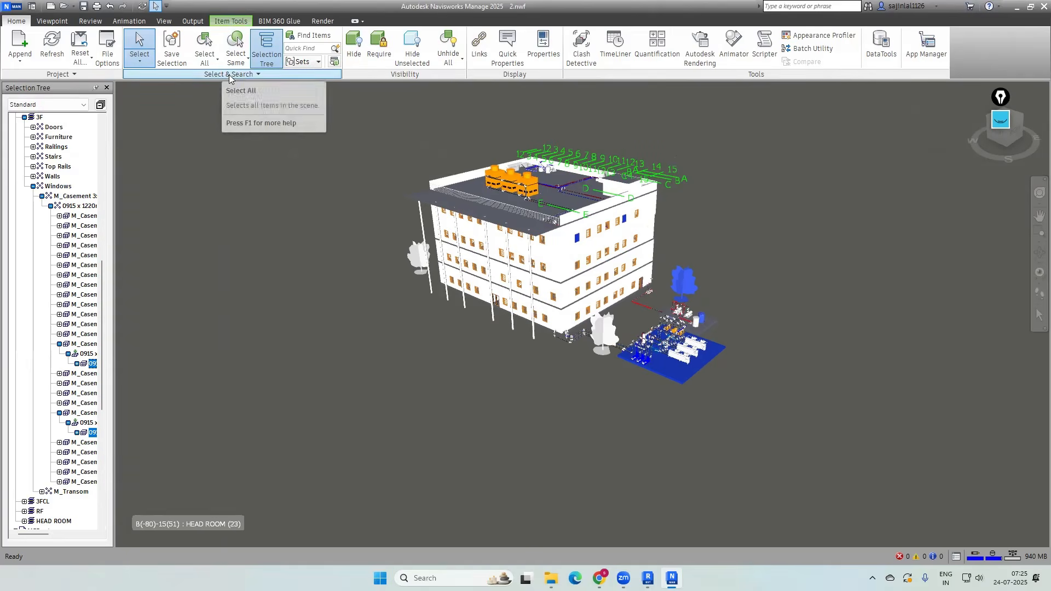
click(302, 61)
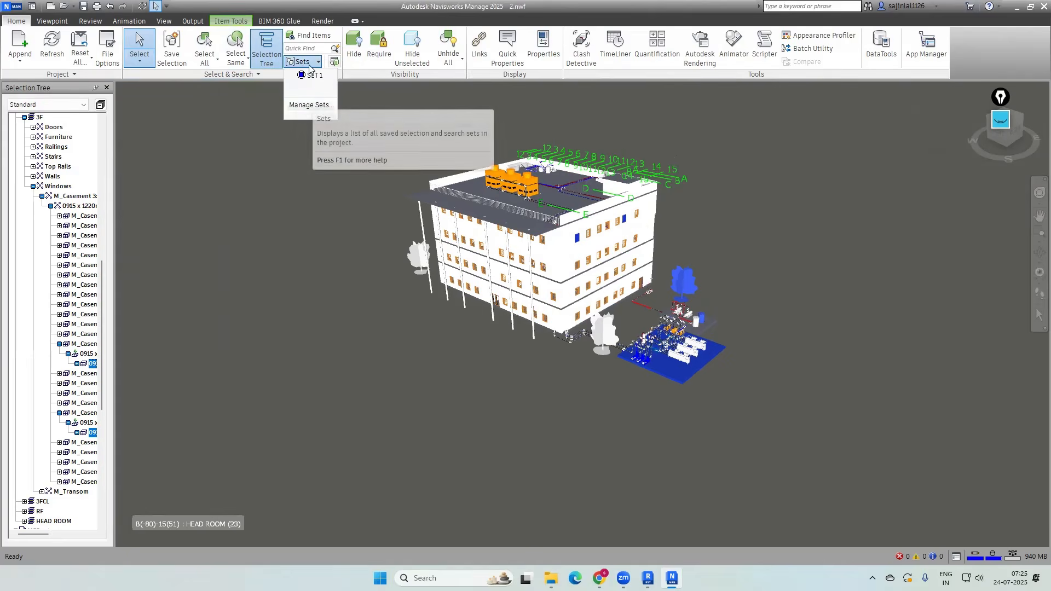
click(308, 62)
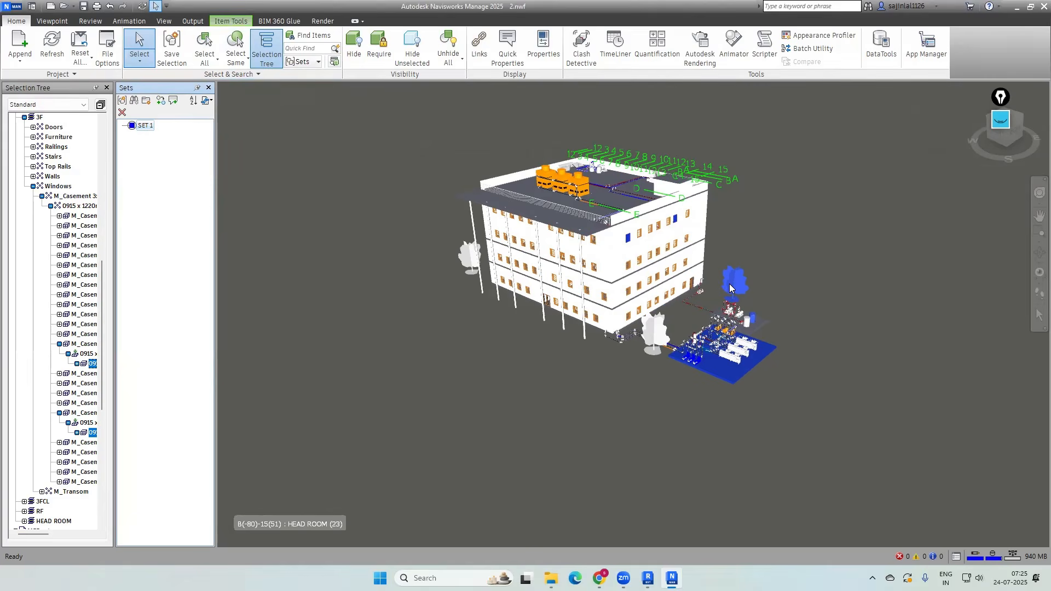
Check the list of saved sets, reopen the Sets window to view the options available for SET 1, and close it
click(209, 87)
click(302, 61)
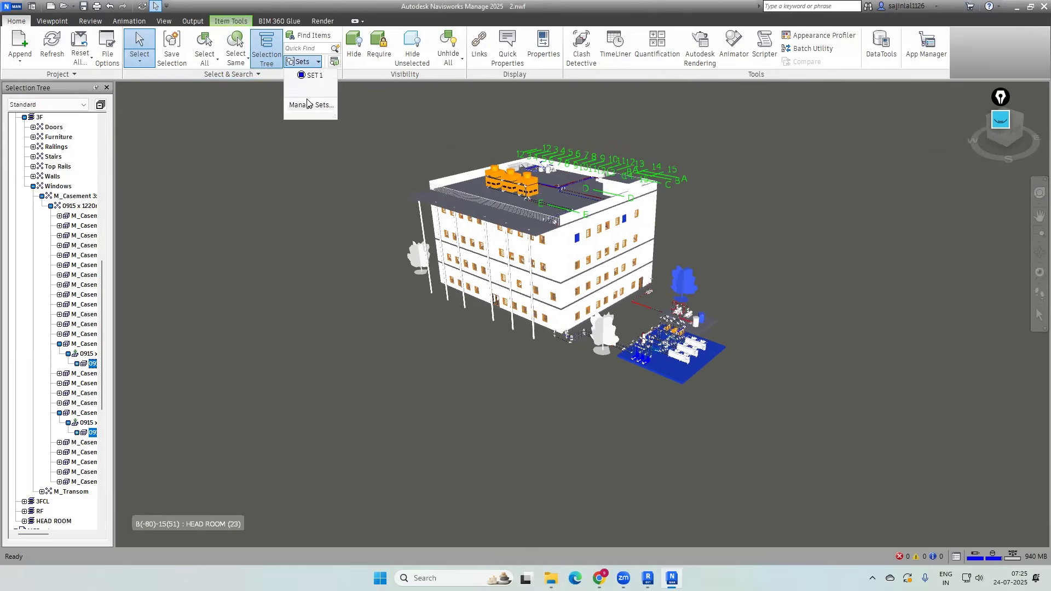
click(309, 104)
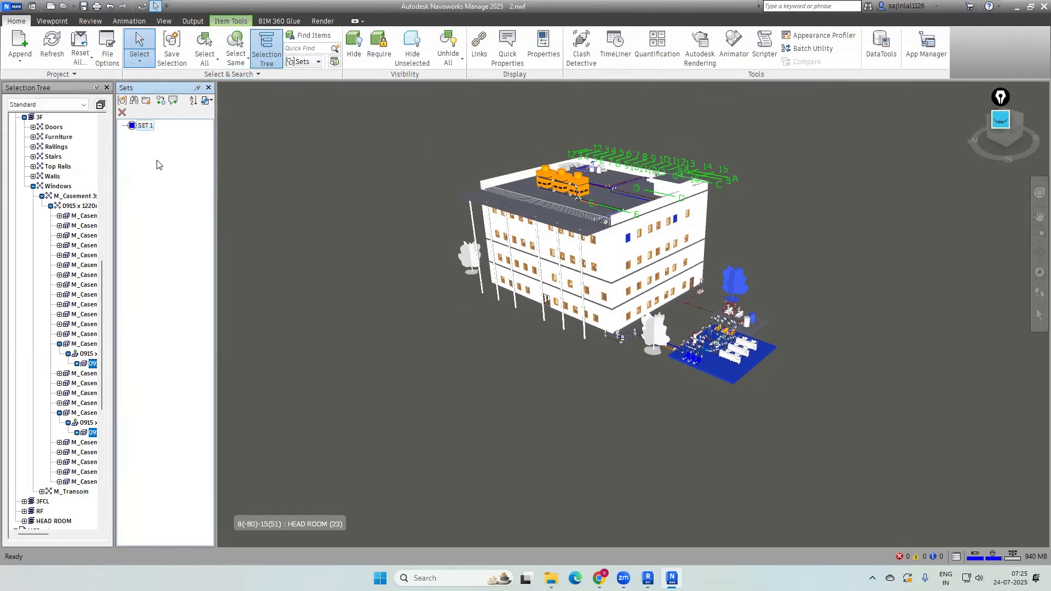
right_click(148, 129)
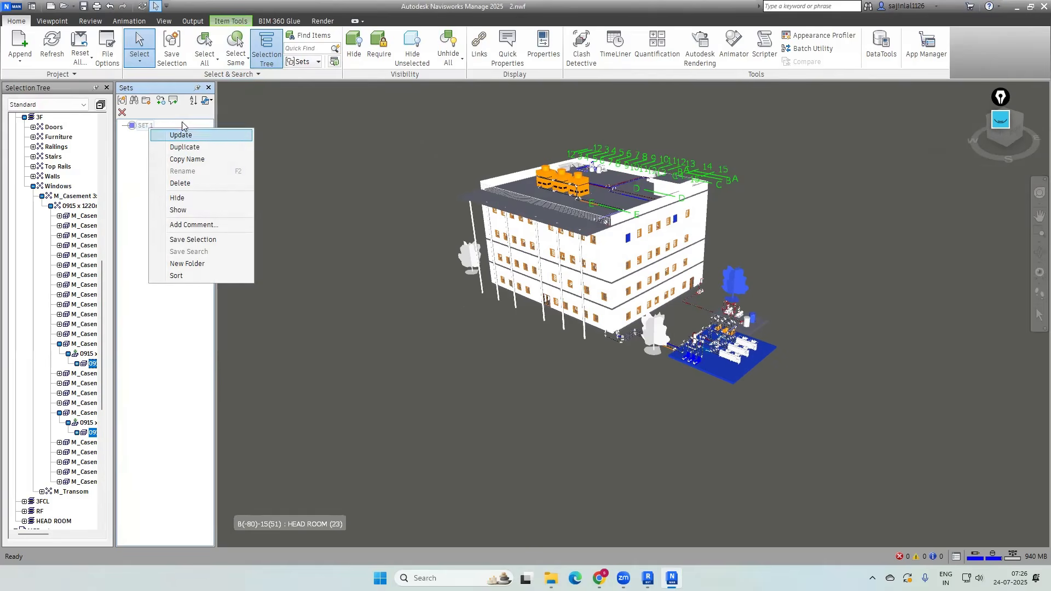
click(219, 95)
click(208, 88)
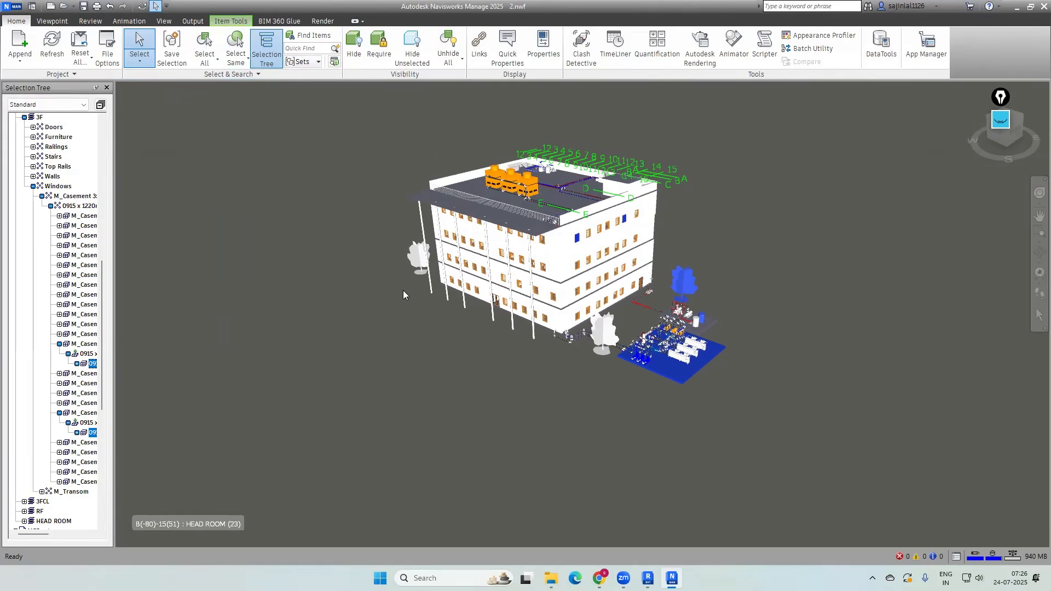
Select the three rooftop cooling towers together, and clear the selection
click(491, 173)
ctrl+click(509, 176)
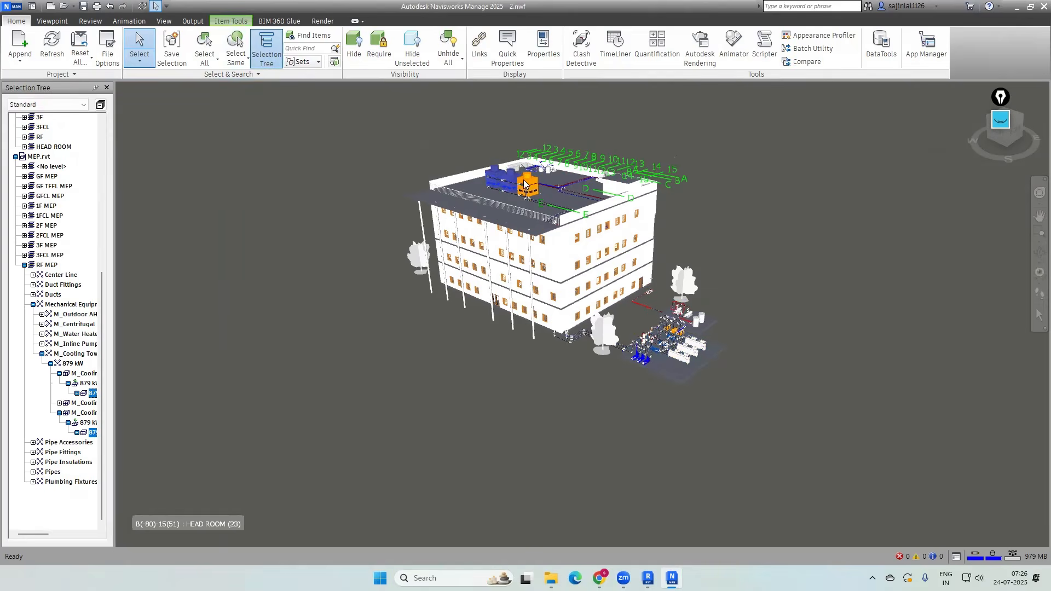
ctrl+click(524, 185)
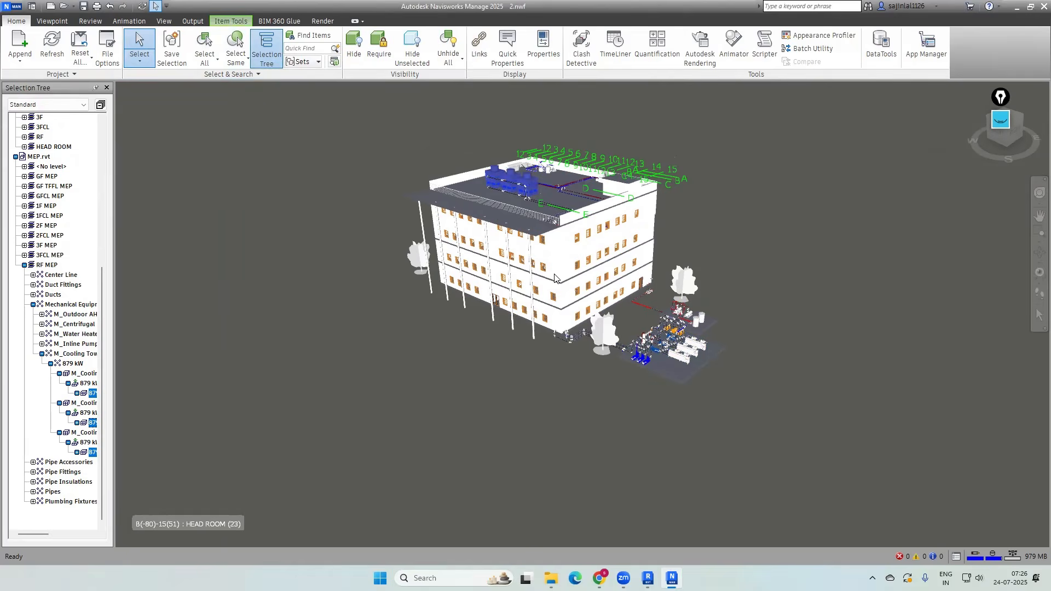
click(811, 310)
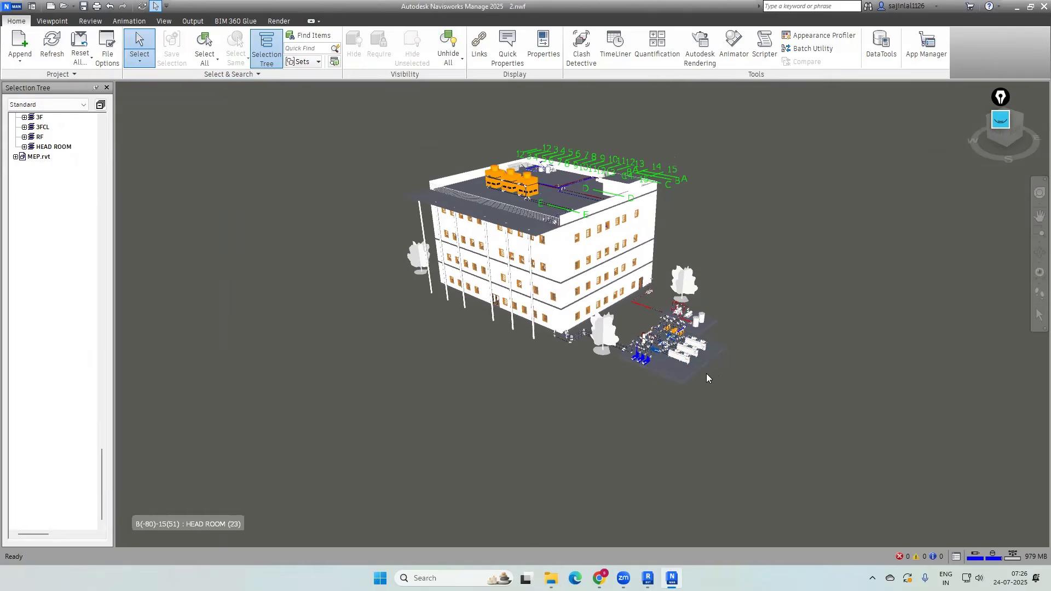
Pick an outdoor pipe beside the equipment yard, extend the selection to the whole model, and clear it
click(587, 338)
scroll(609, 351, up, 3)
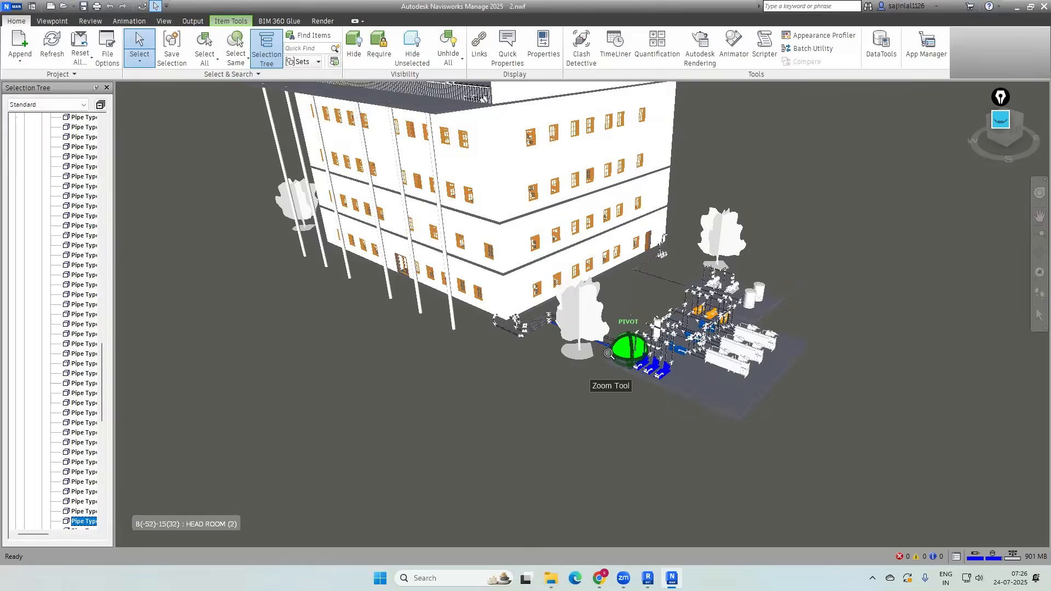
scroll(611, 353, up, 2)
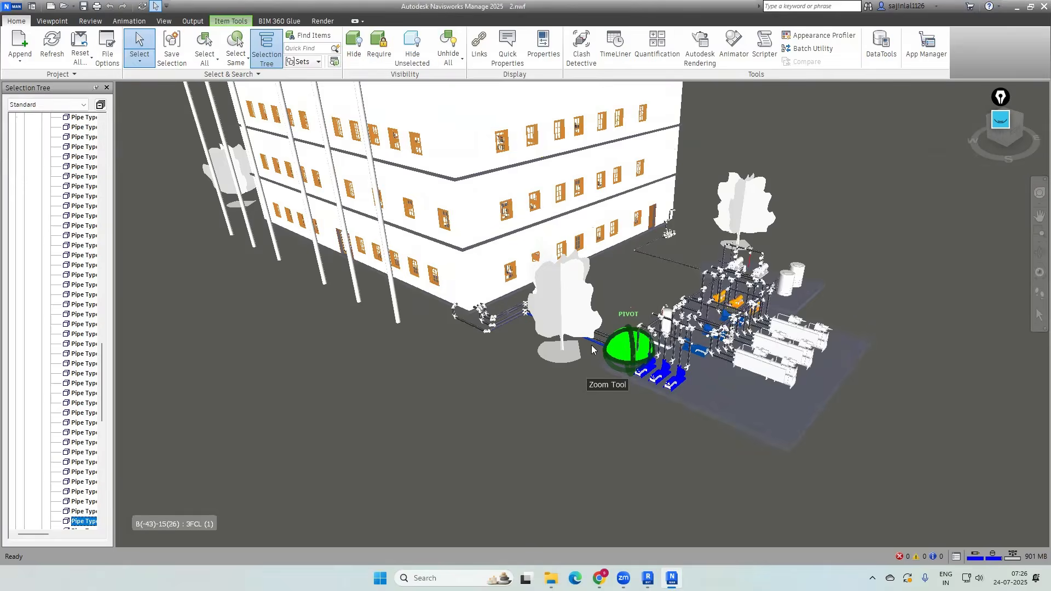
click(205, 66)
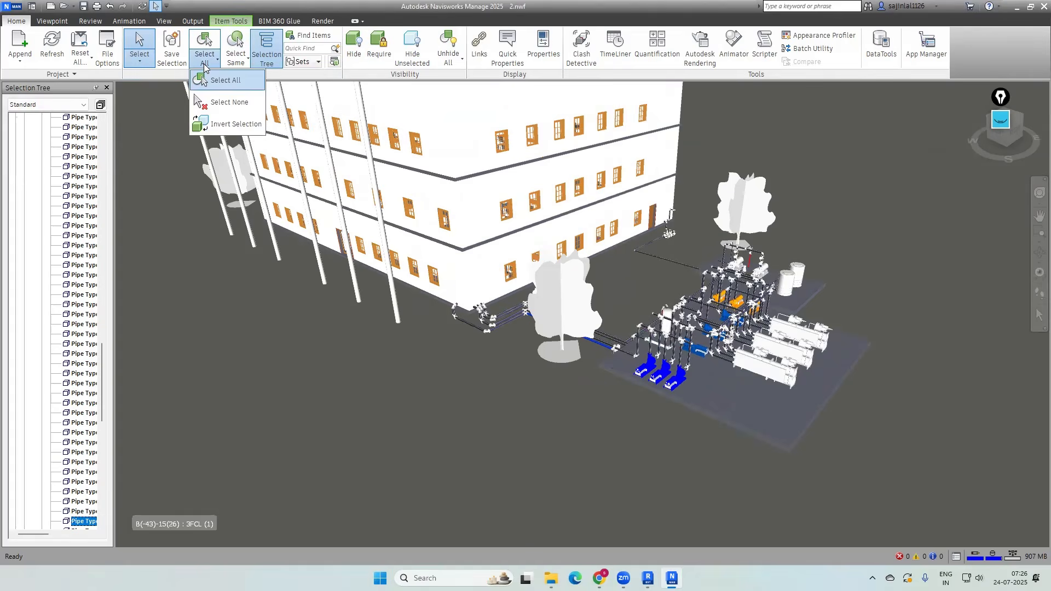
click(231, 116)
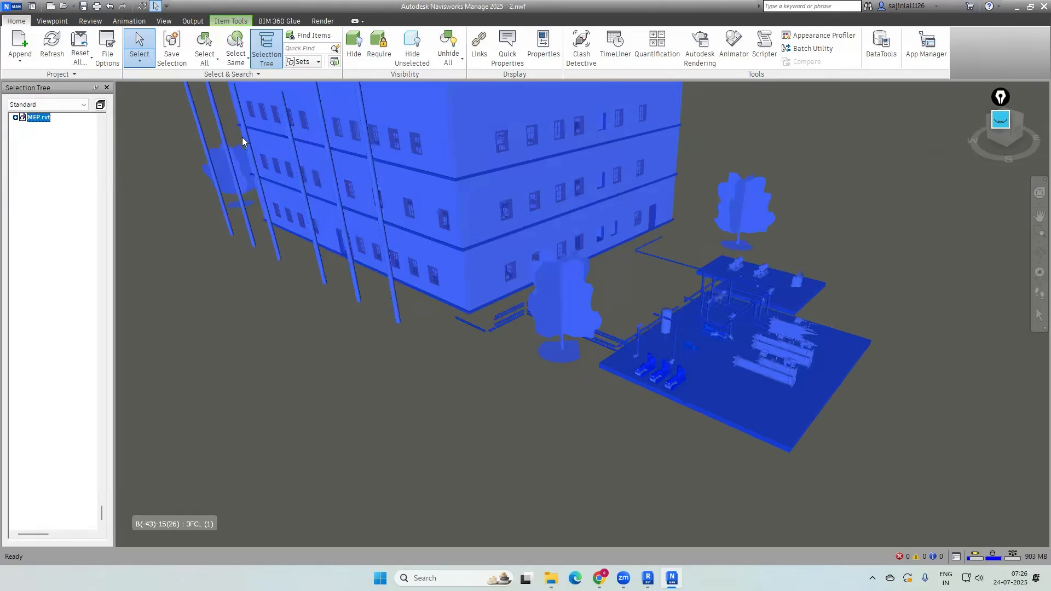
scroll(477, 329, down, 2)
click(476, 369)
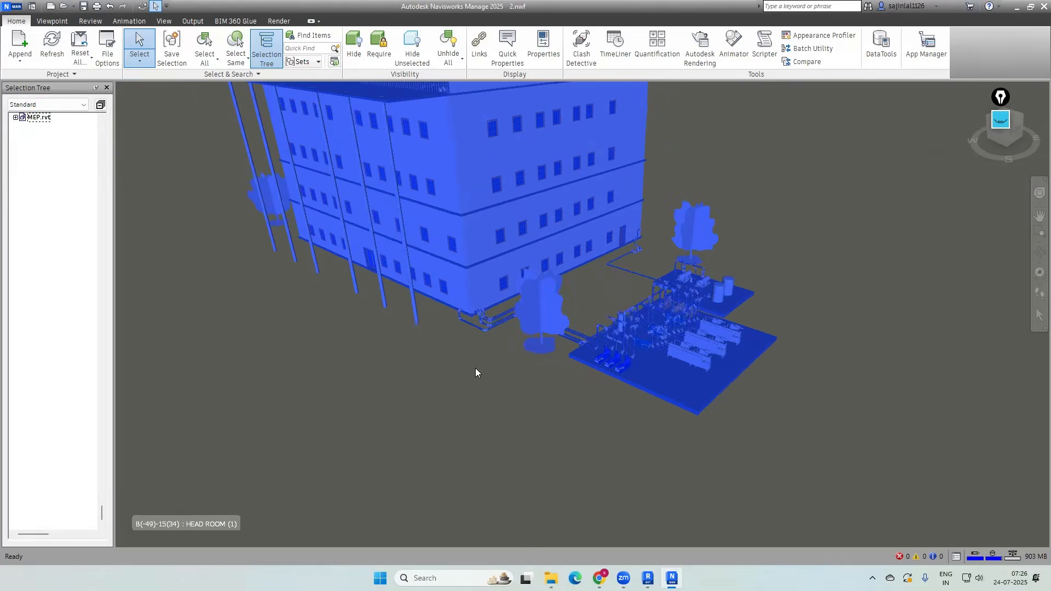
Pick the outdoor pipe near the building corner and select all elements with the same name
click(502, 325)
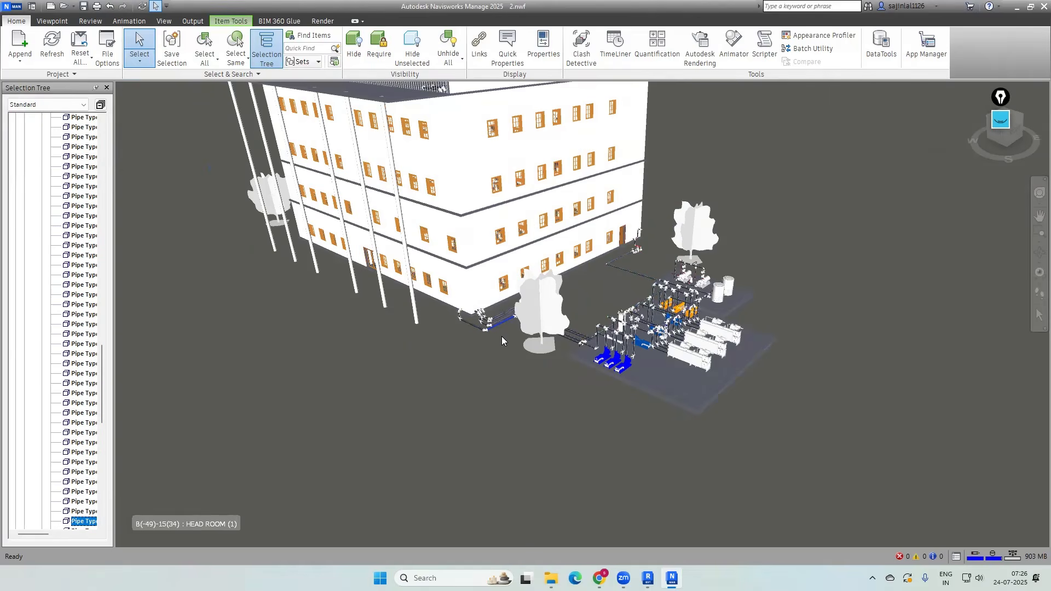
click(240, 62)
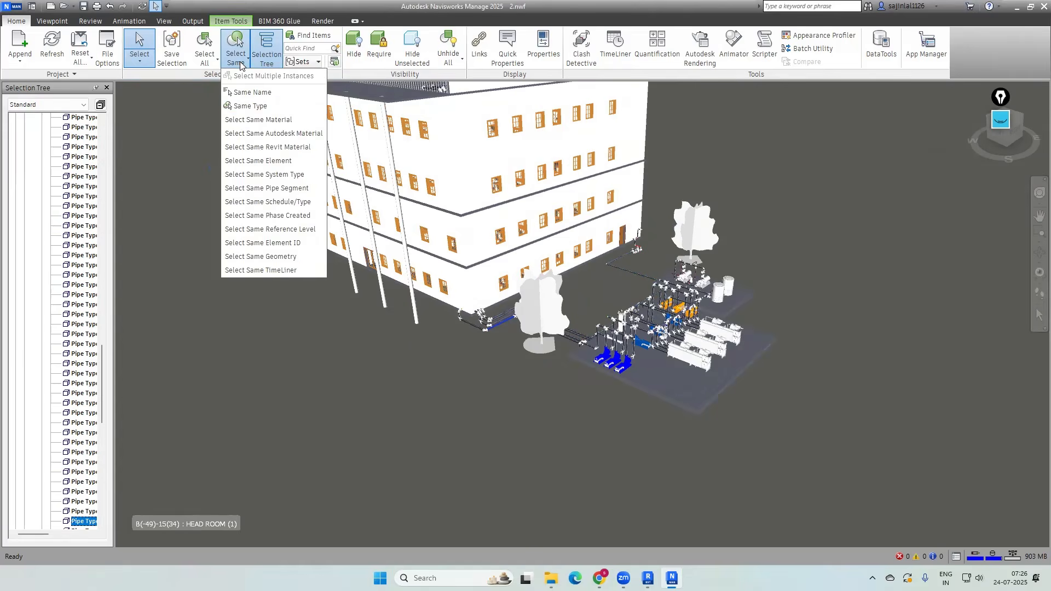
click(256, 94)
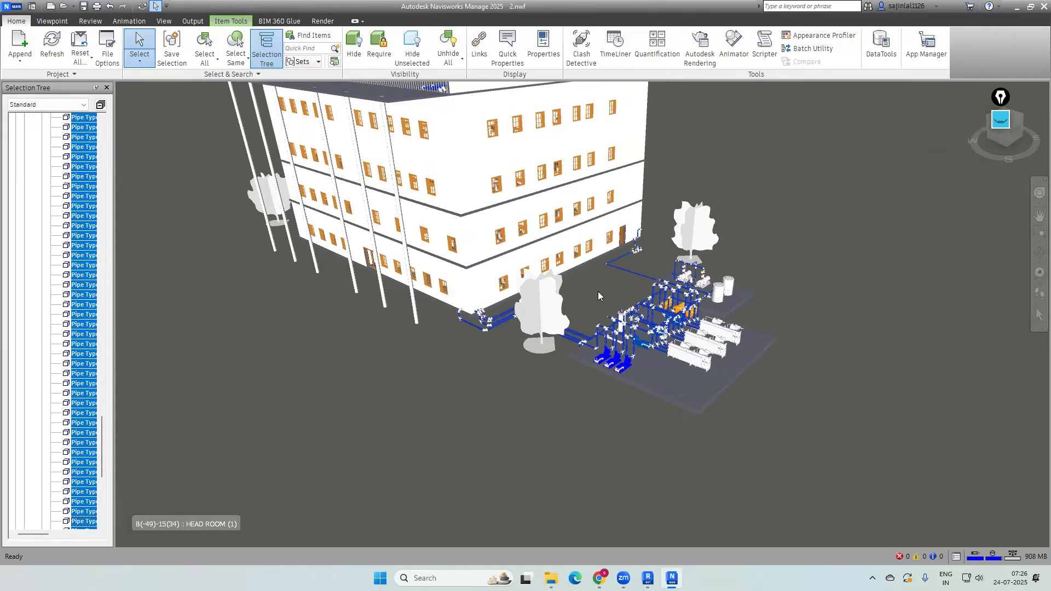
Select every element with the same material as the outdoor pipe, examine the selected rooftop pipes, and clear the selection
click(502, 325)
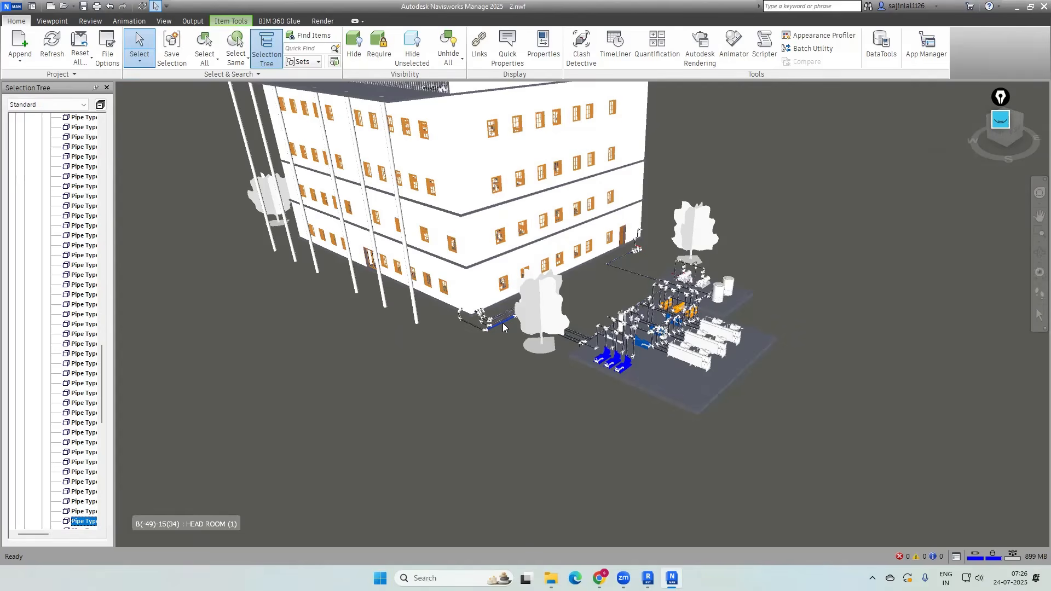
click(236, 57)
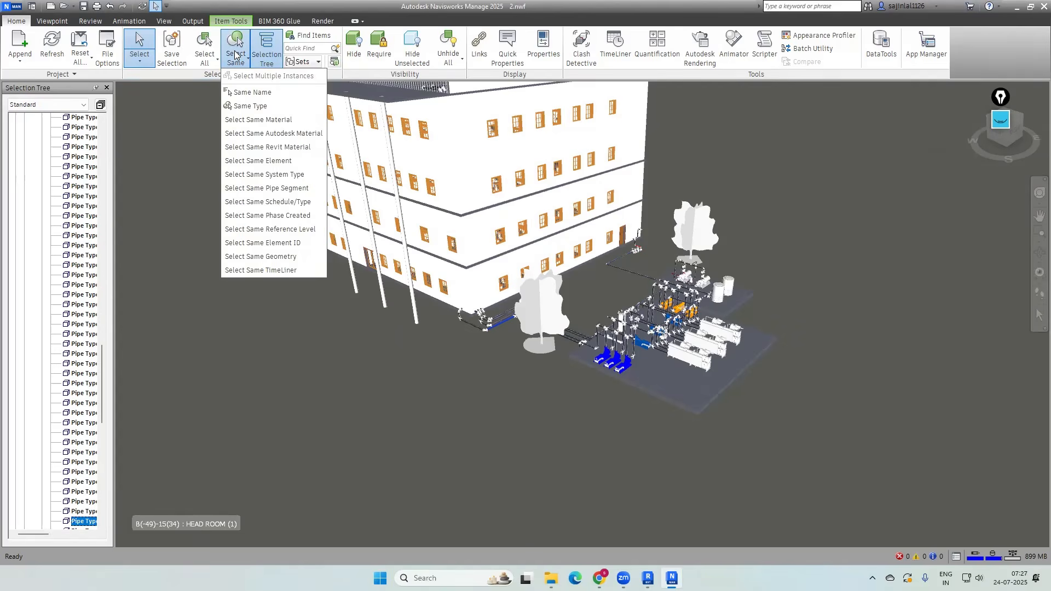
click(259, 121)
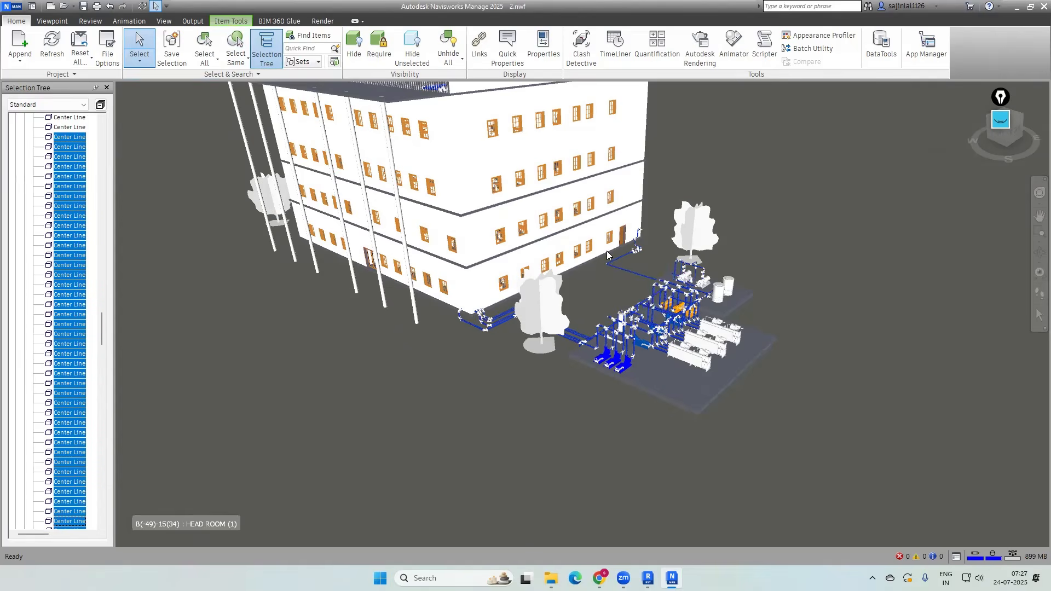
shift+middle_drag(497, 376, 498, 152)
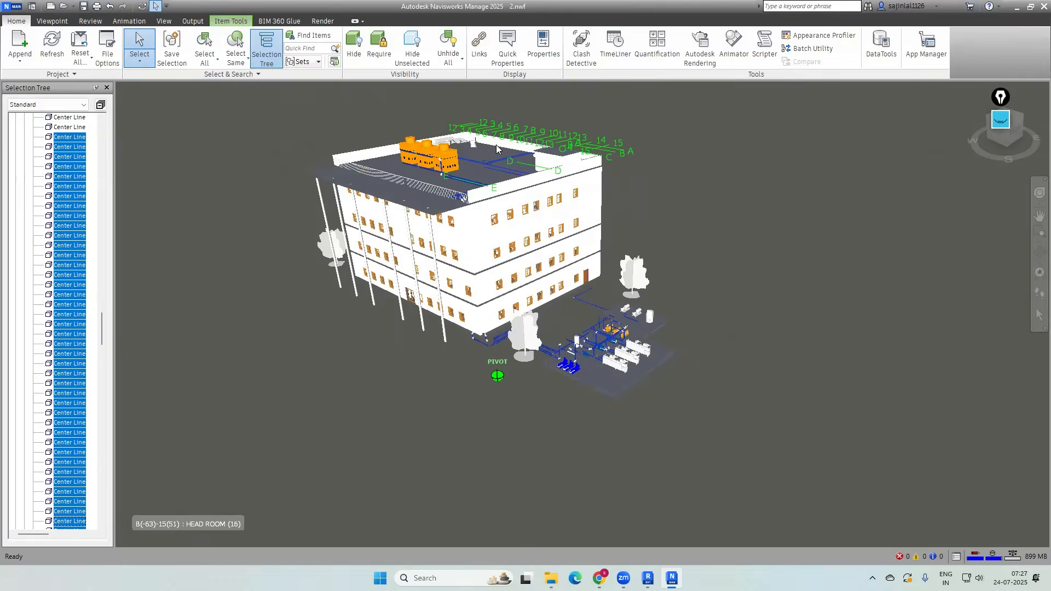
scroll(498, 151, up, 4)
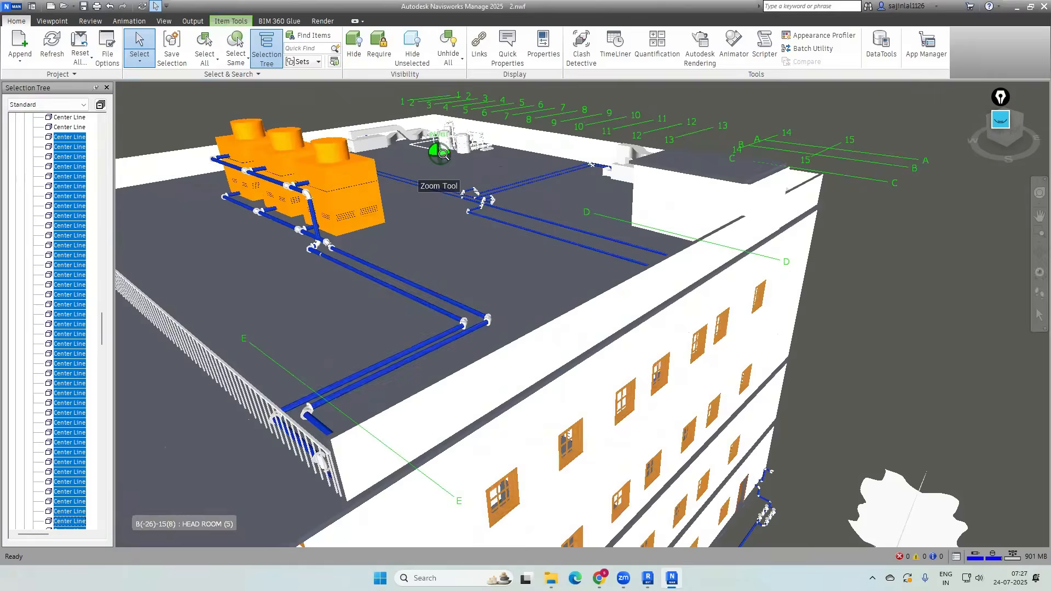
scroll(441, 155, up, 4)
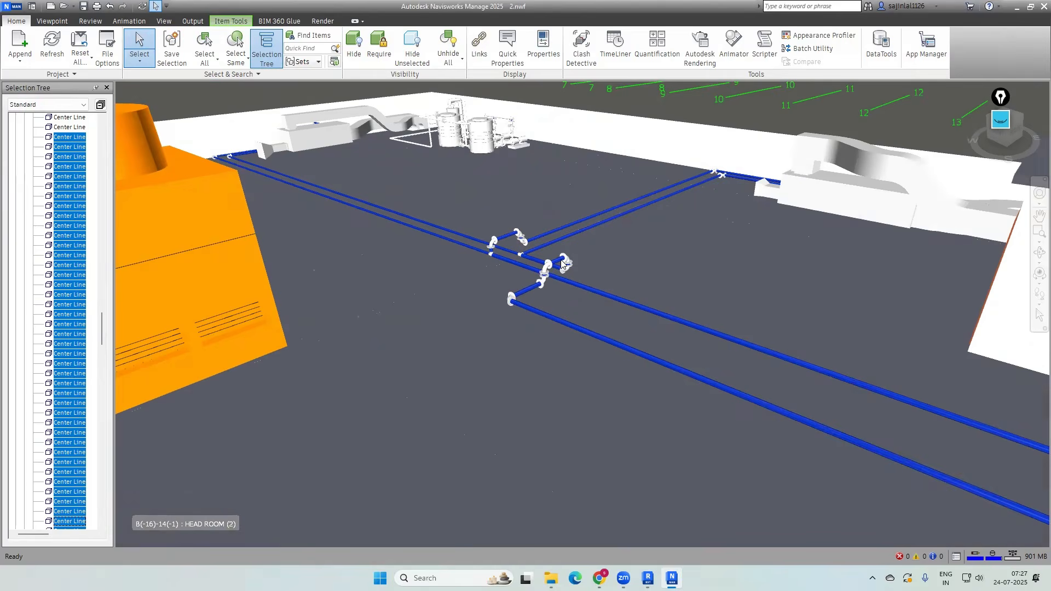
scroll(560, 262, down, 6)
scroll(560, 262, down, 3)
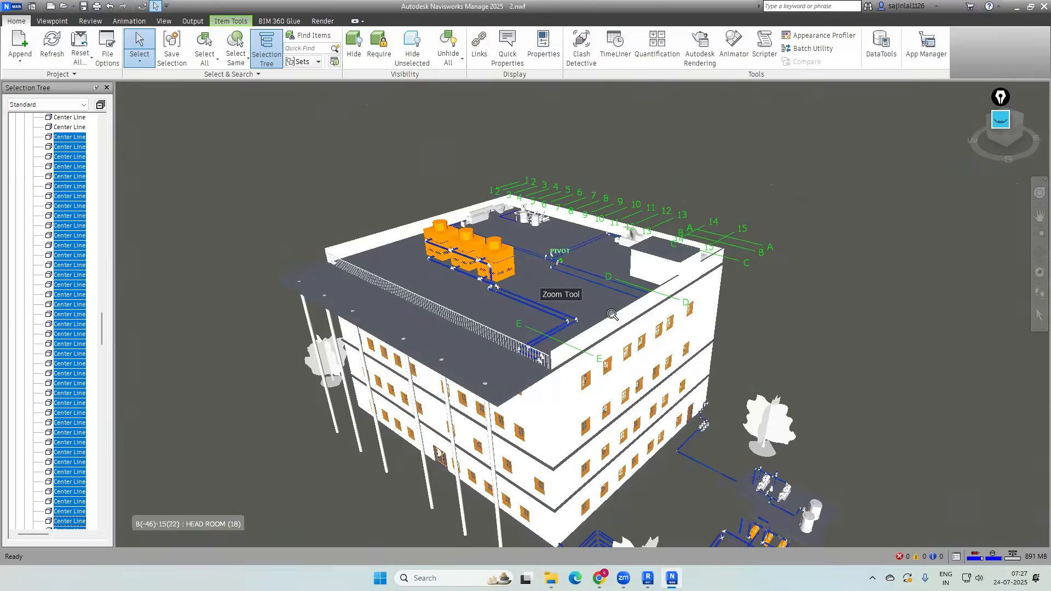
click(788, 351)
scroll(714, 303, down, 1)
scroll(714, 302, down, 1)
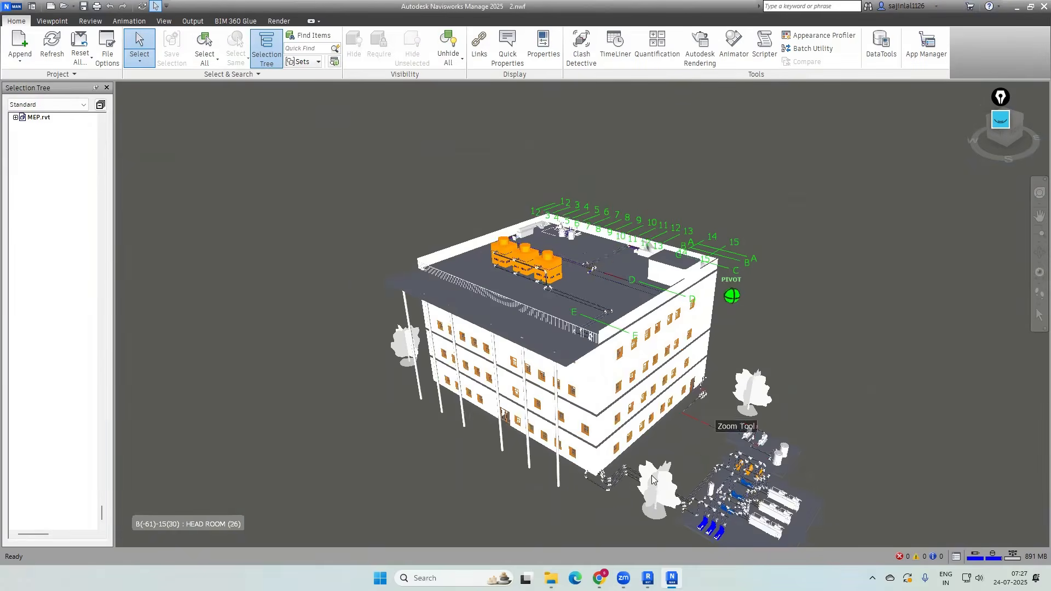
Pick the pipe at the building corner again and use Select Same Material to select all matching pipes
click(634, 479)
right_click(634, 479)
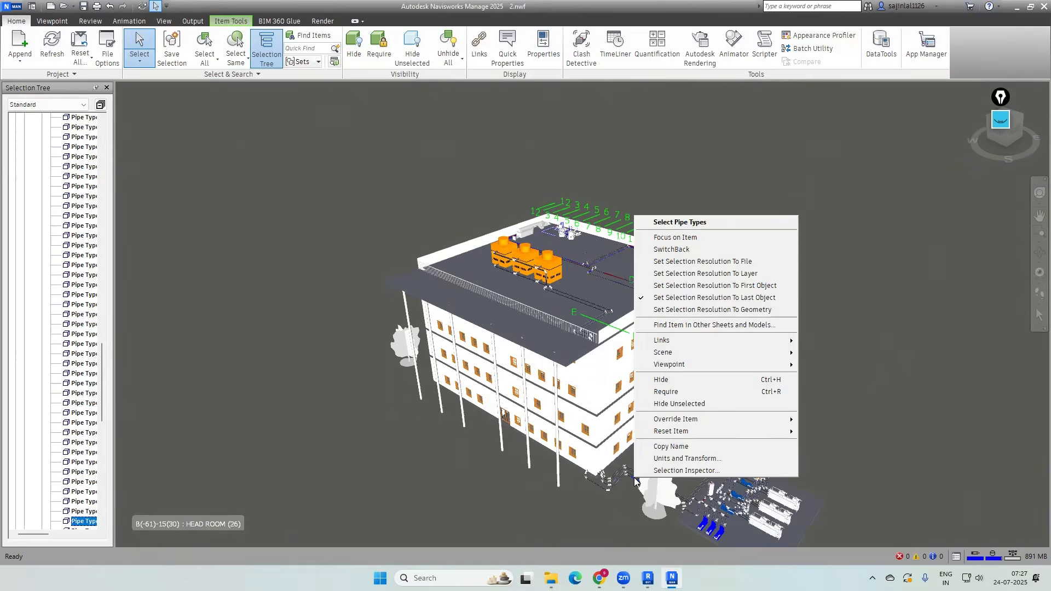
click(621, 482)
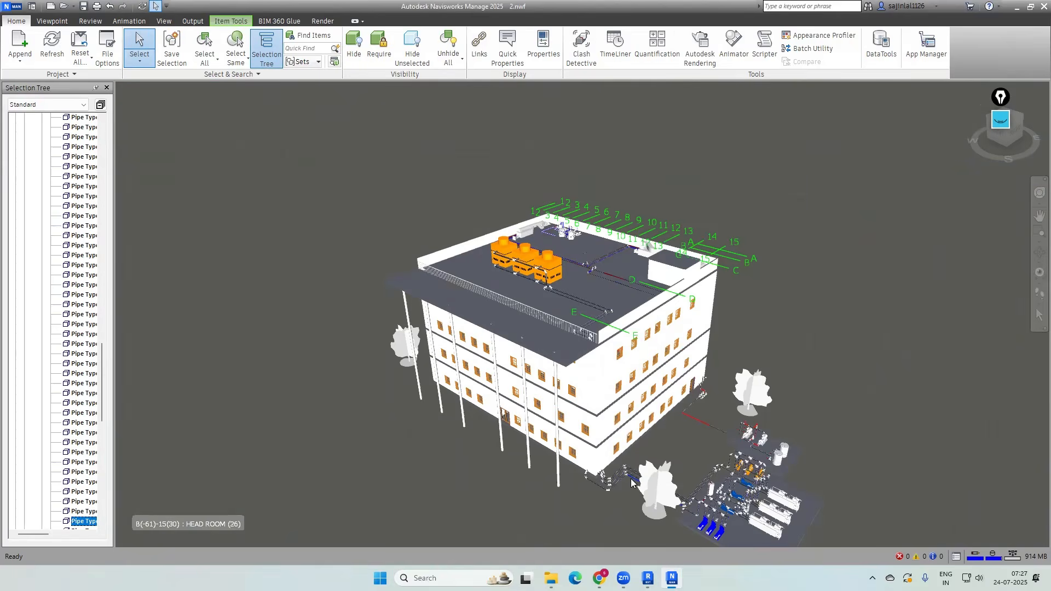
click(237, 59)
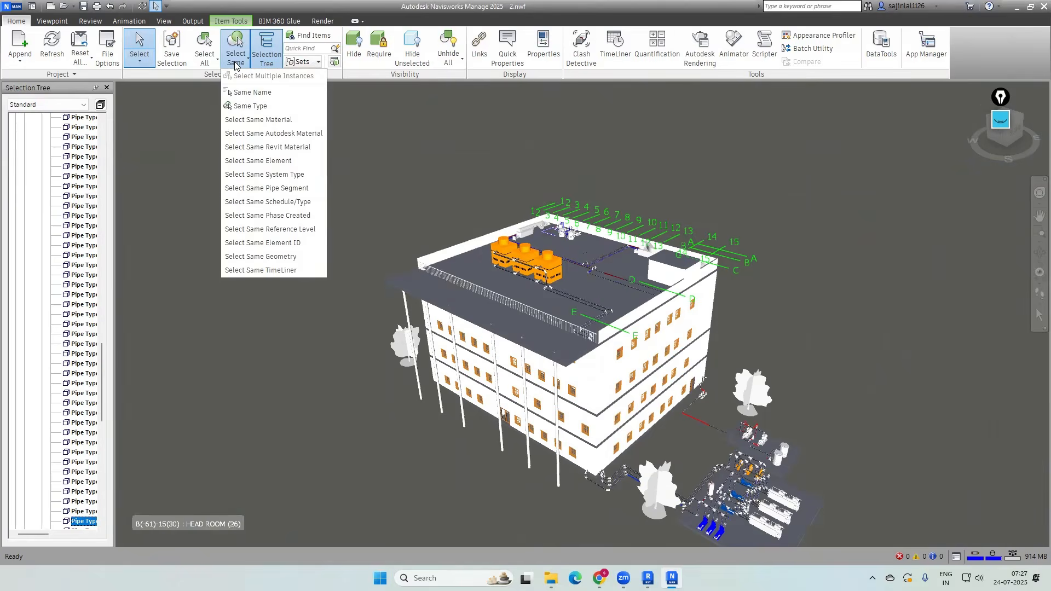
click(261, 120)
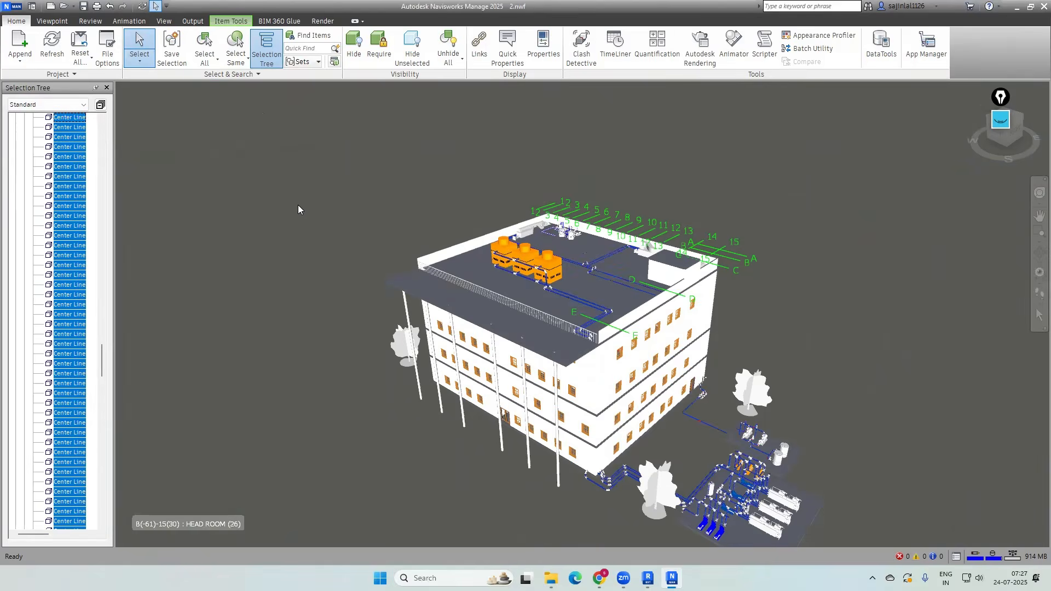
Save the selected pipes as a selection set named SCH 40 STEEL, recall the set in the model, and clear the selection
click(176, 55)
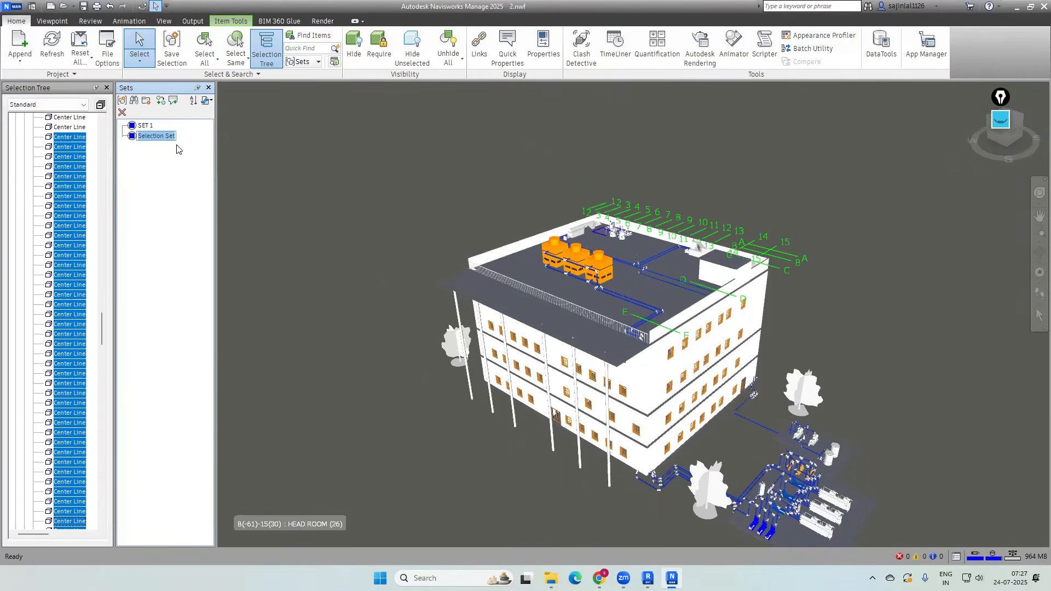
text(SCH 40 STEEL)
click(330, 186)
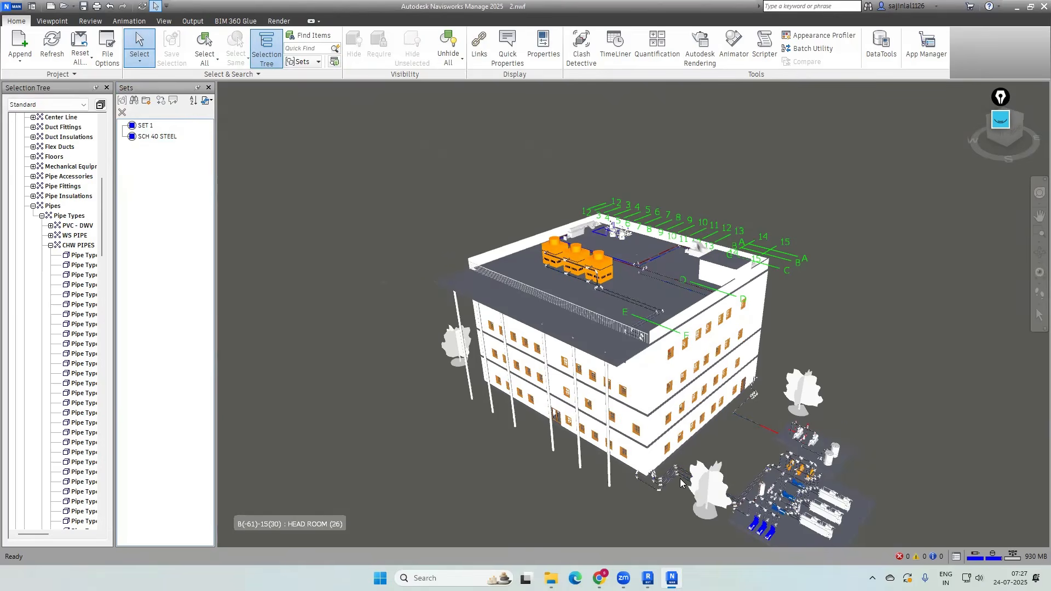
click(157, 136)
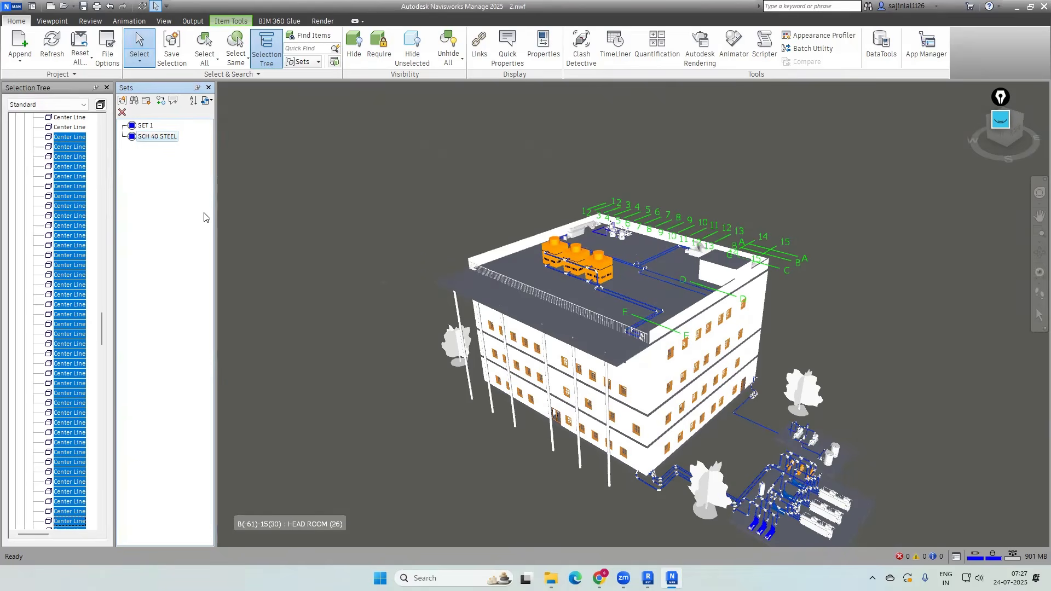
click(899, 389)
Pick a pipe leading to the yard and one on the roof in turn, and review the Select Same options for them
click(750, 423)
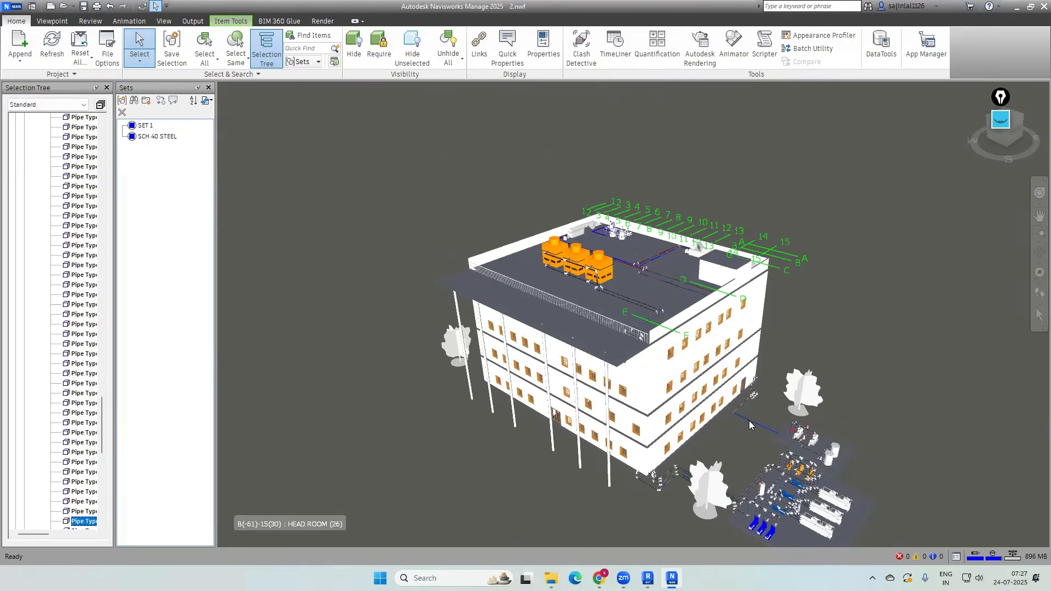
click(235, 60)
click(648, 306)
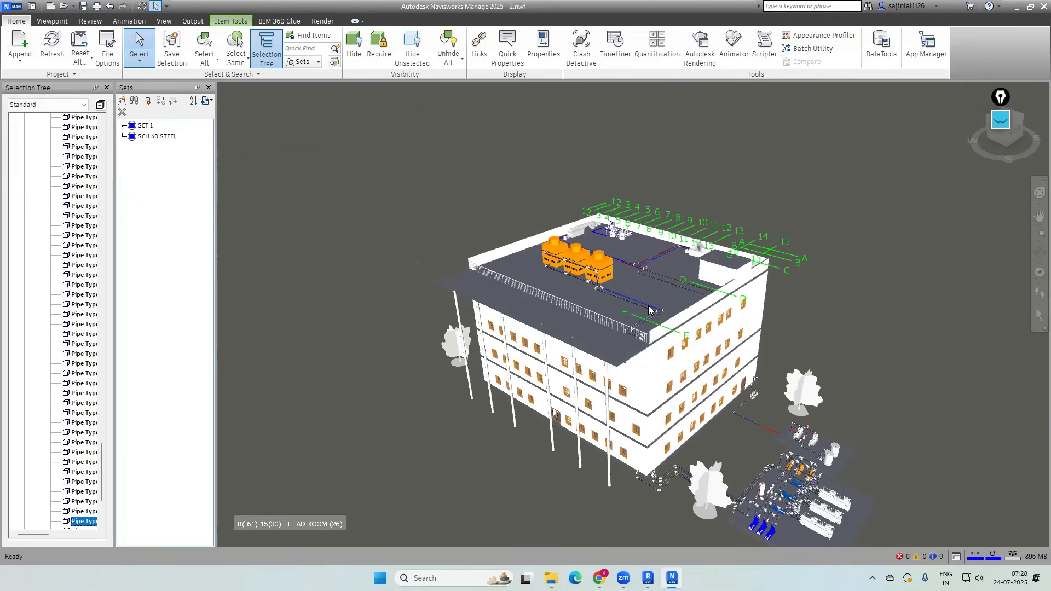
click(244, 65)
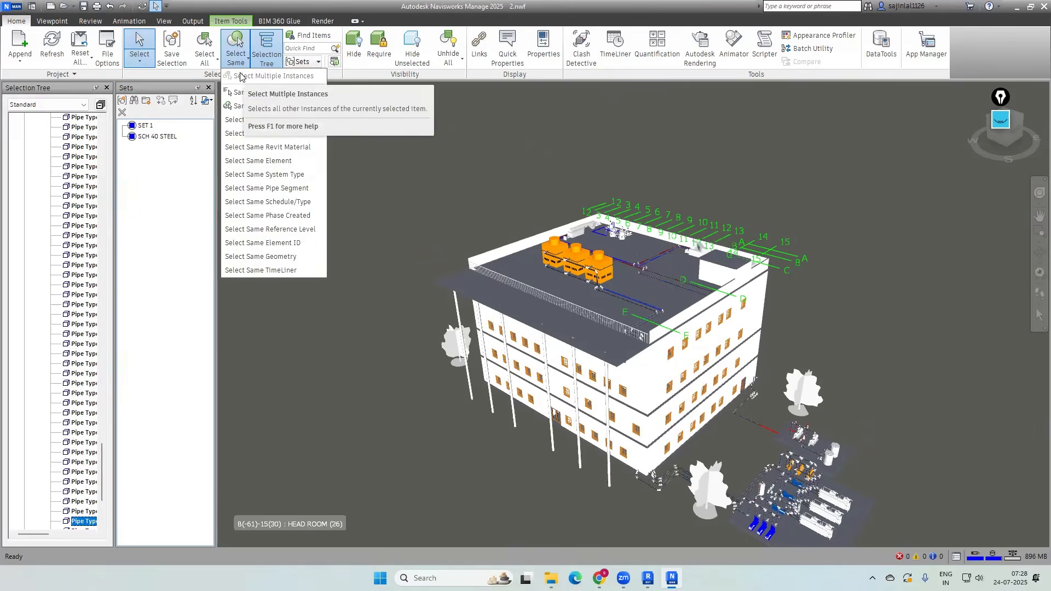
click(456, 157)
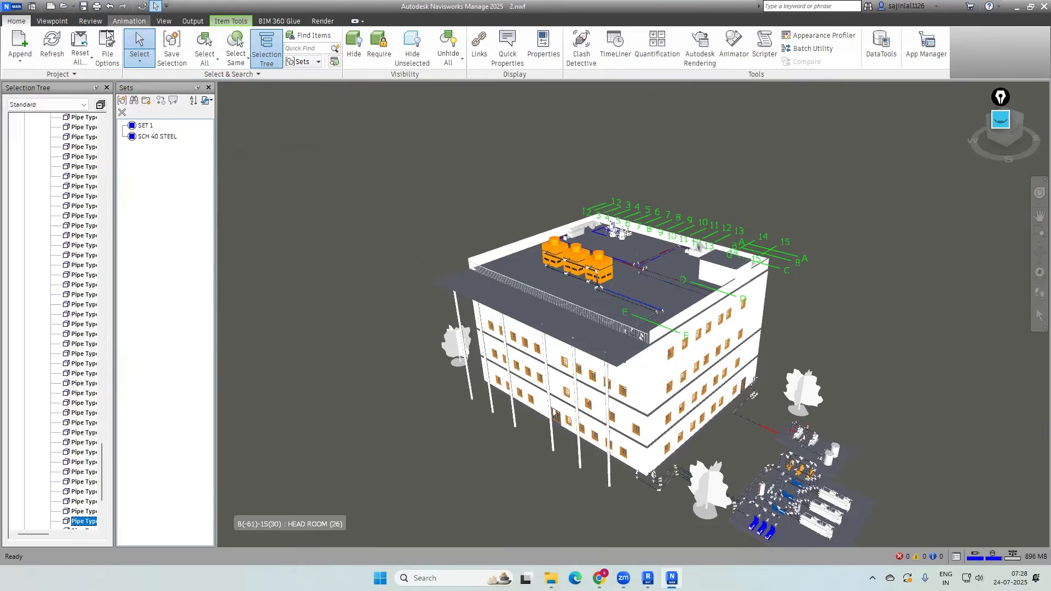
Close the Sets and Selection Tree windows, and reopen both
click(208, 88)
click(106, 87)
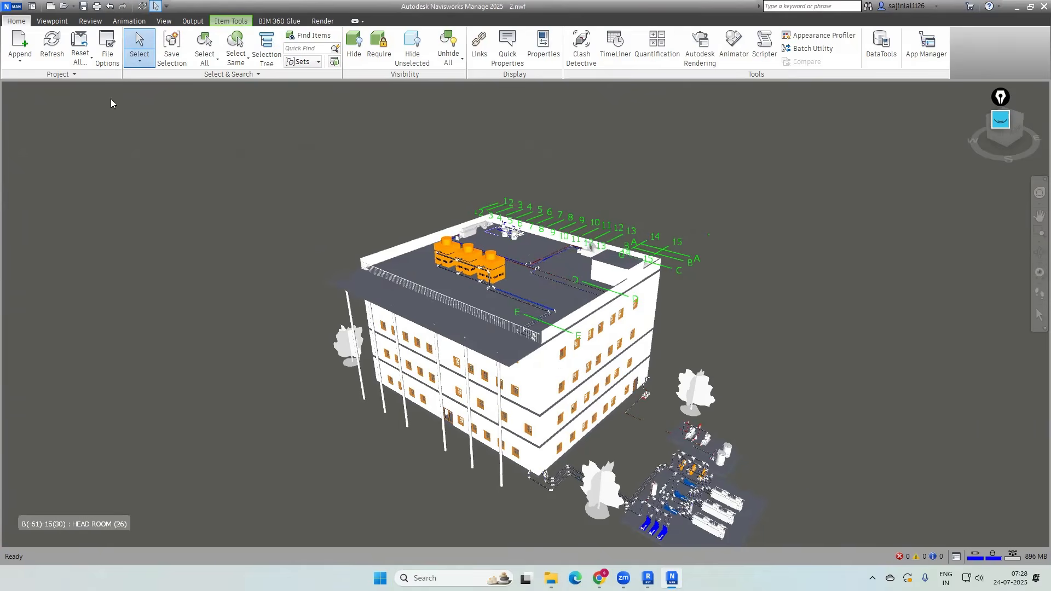
click(267, 51)
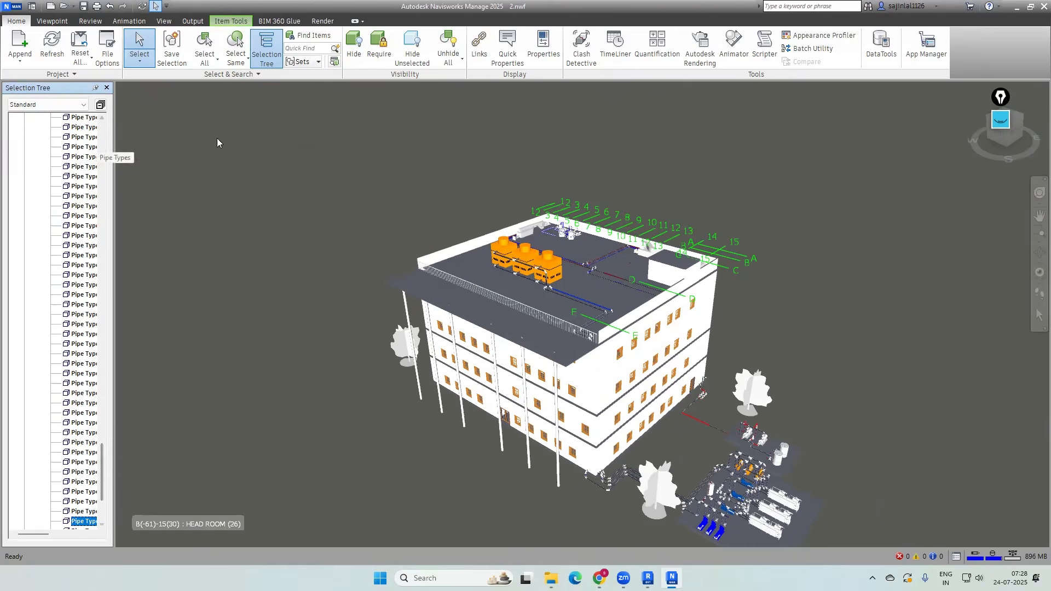
click(306, 64)
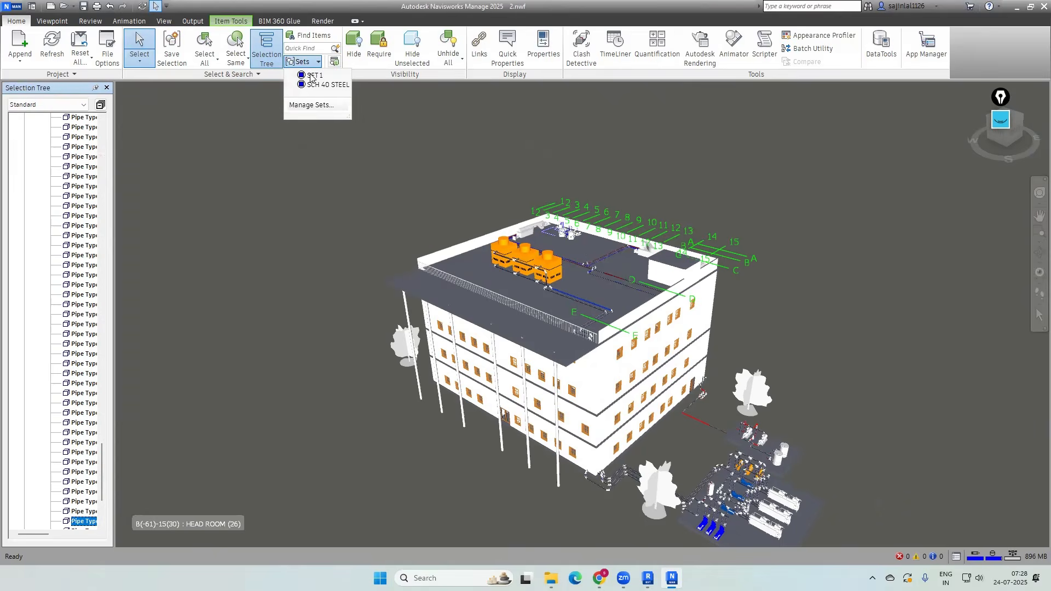
click(310, 105)
Recall the saved sets SET 1 and SCH 40 STEEL in turn, ending with SET 1 selected
click(151, 130)
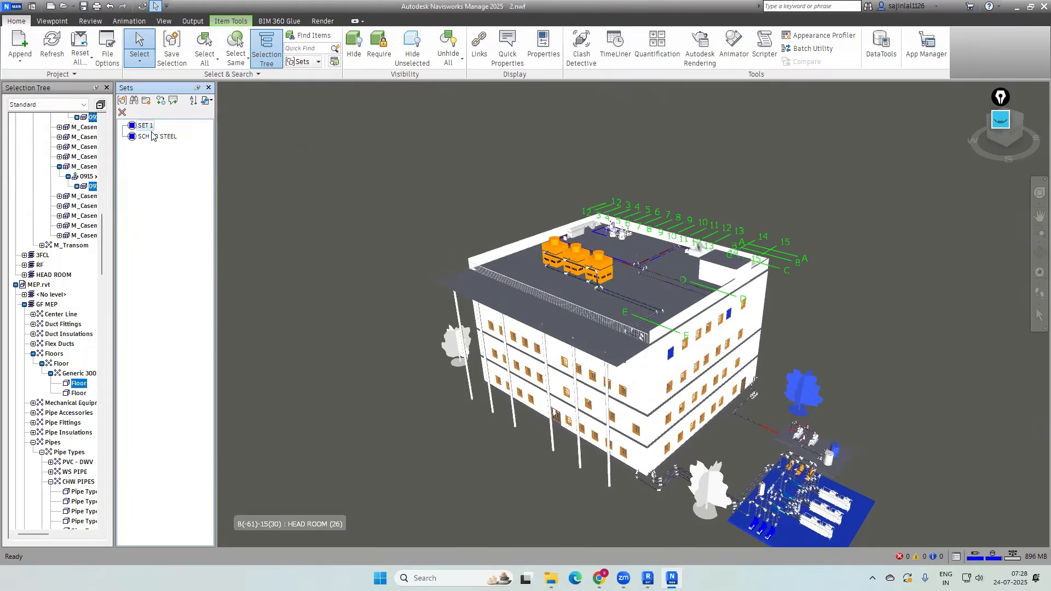
click(155, 137)
click(145, 126)
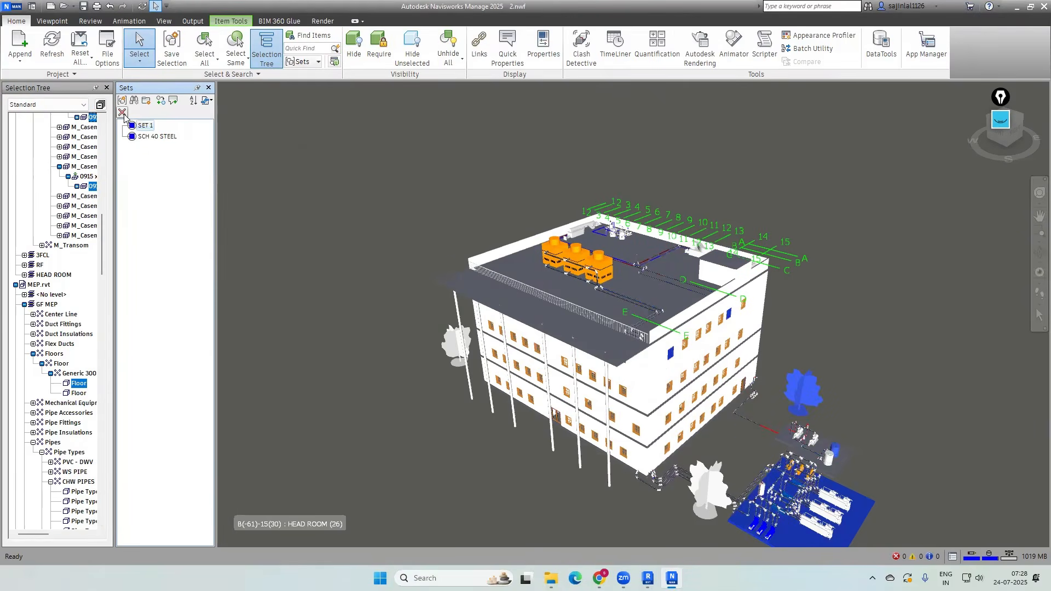